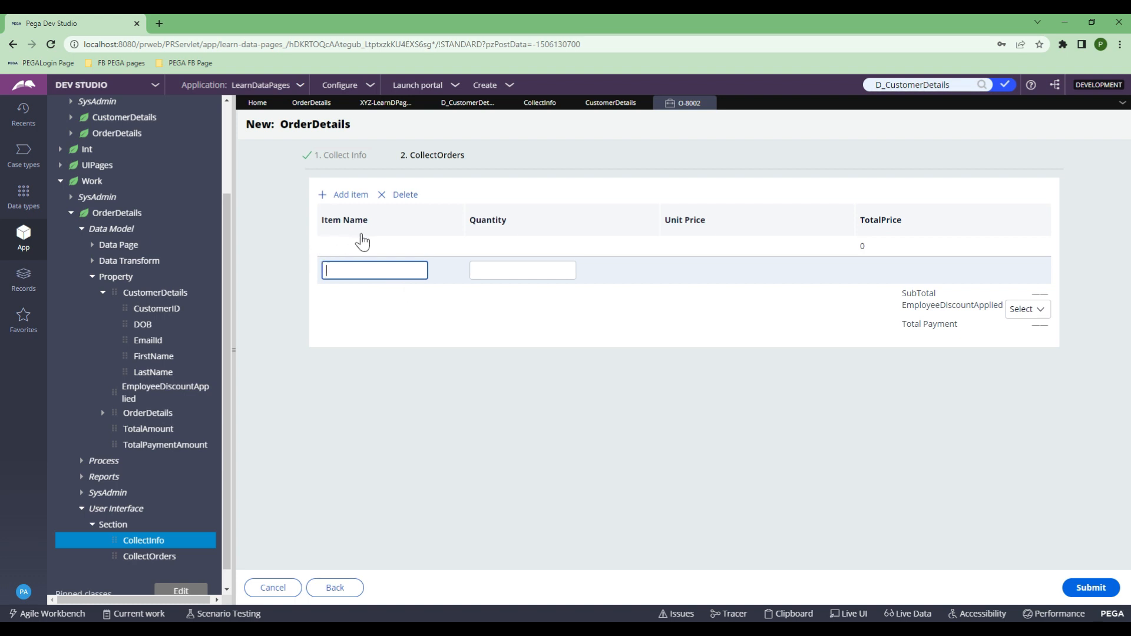
# Inspect the order items table with Live UI and open its CollectOrders section rule.
pyautogui.click(852, 613)
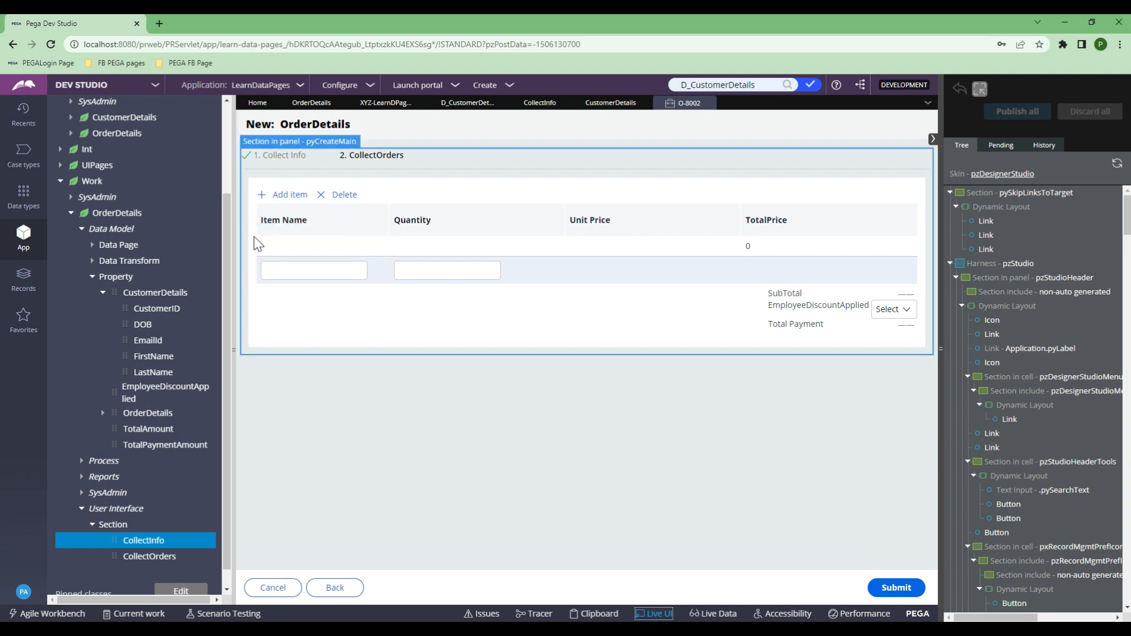
pyautogui.click(265, 245)
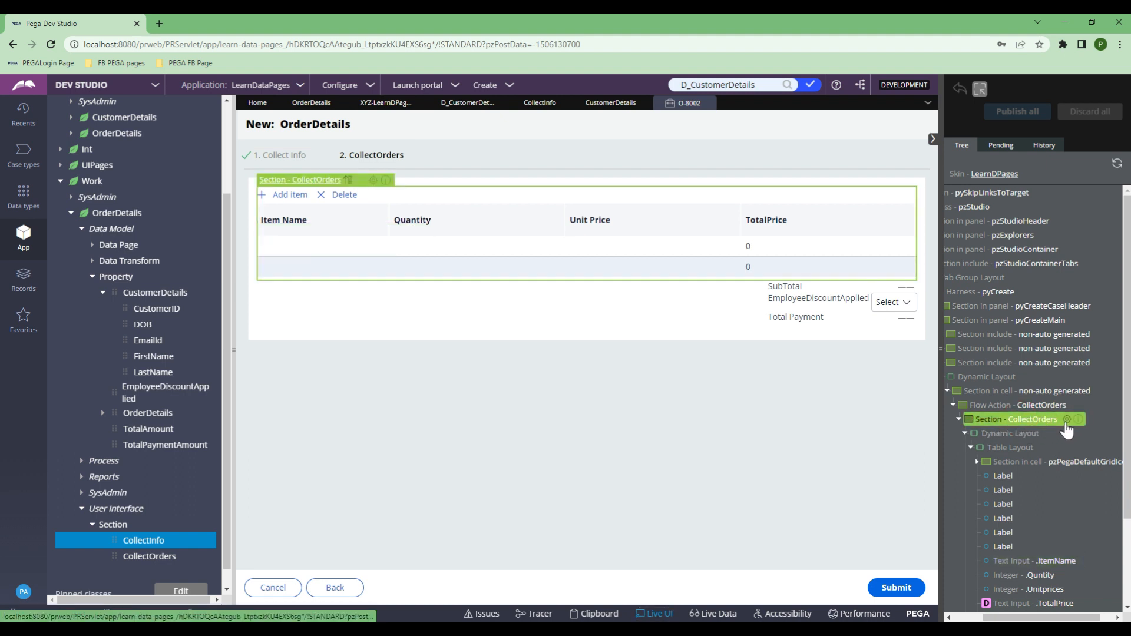
pyautogui.click(1060, 433)
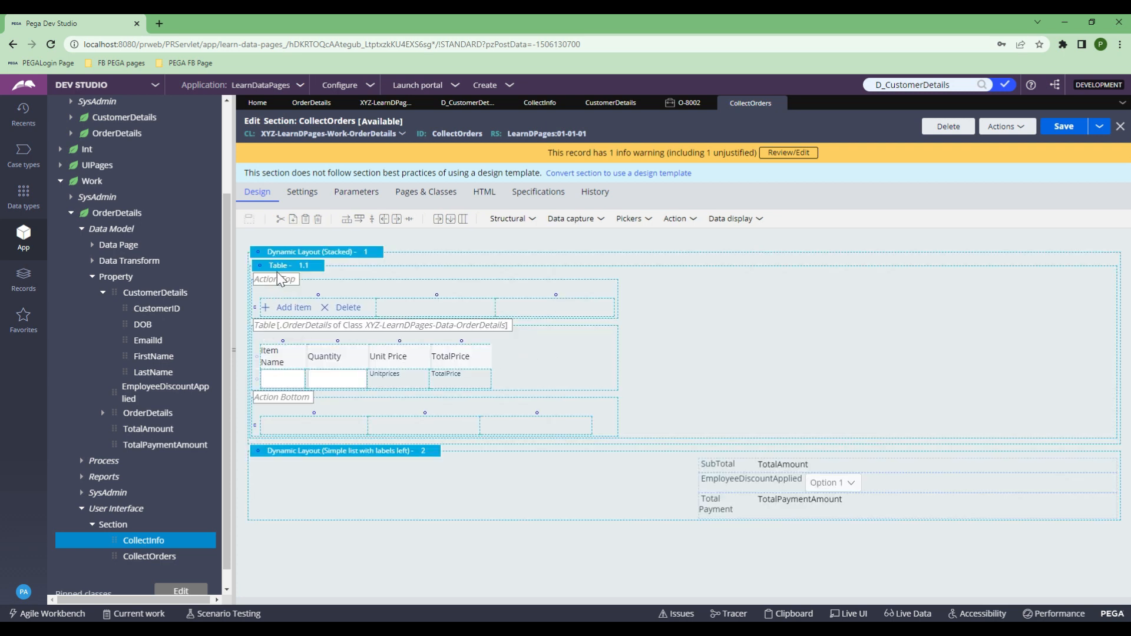
# Review the data source in the layout properties of the CollectOrders table and close them without changes.
pyautogui.click(278, 266)
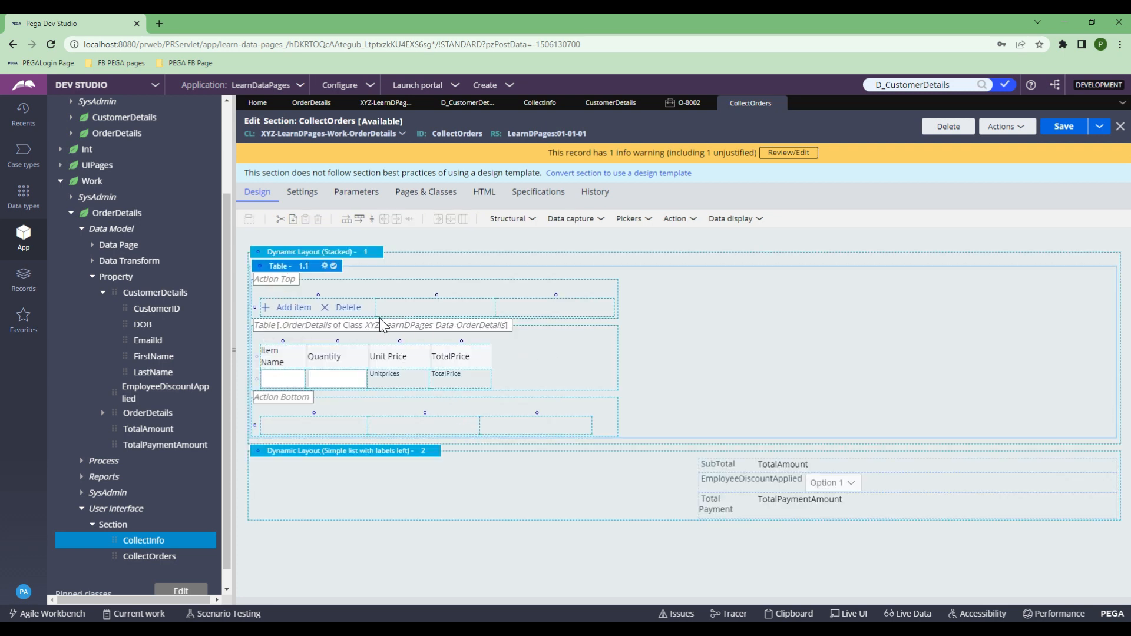
pyautogui.click(325, 267)
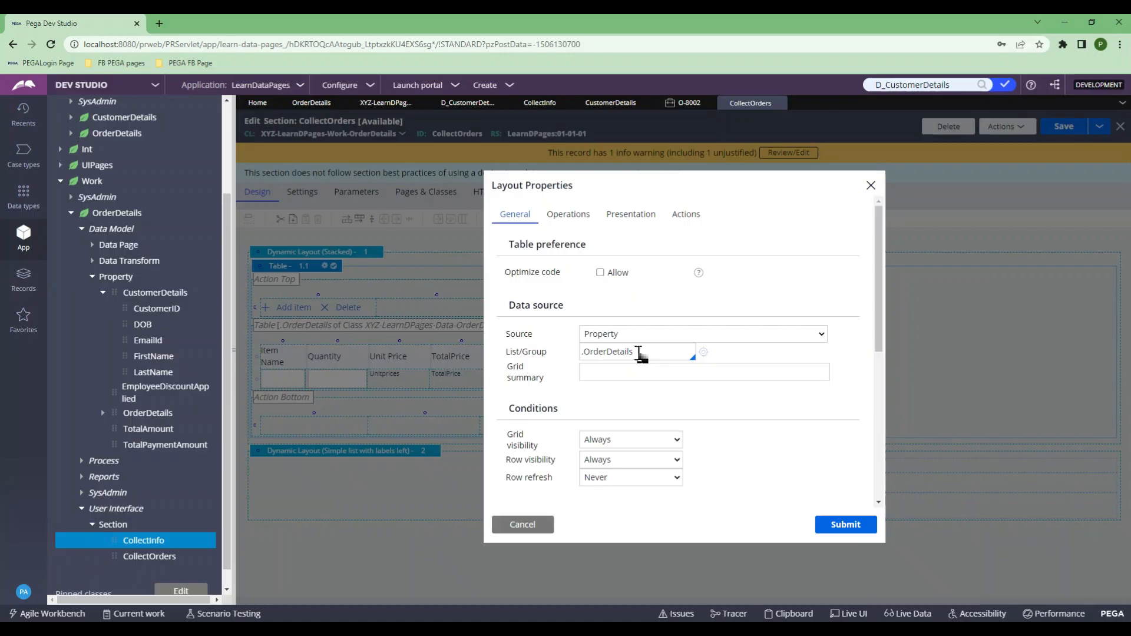
pyautogui.doubleClick(637, 352)
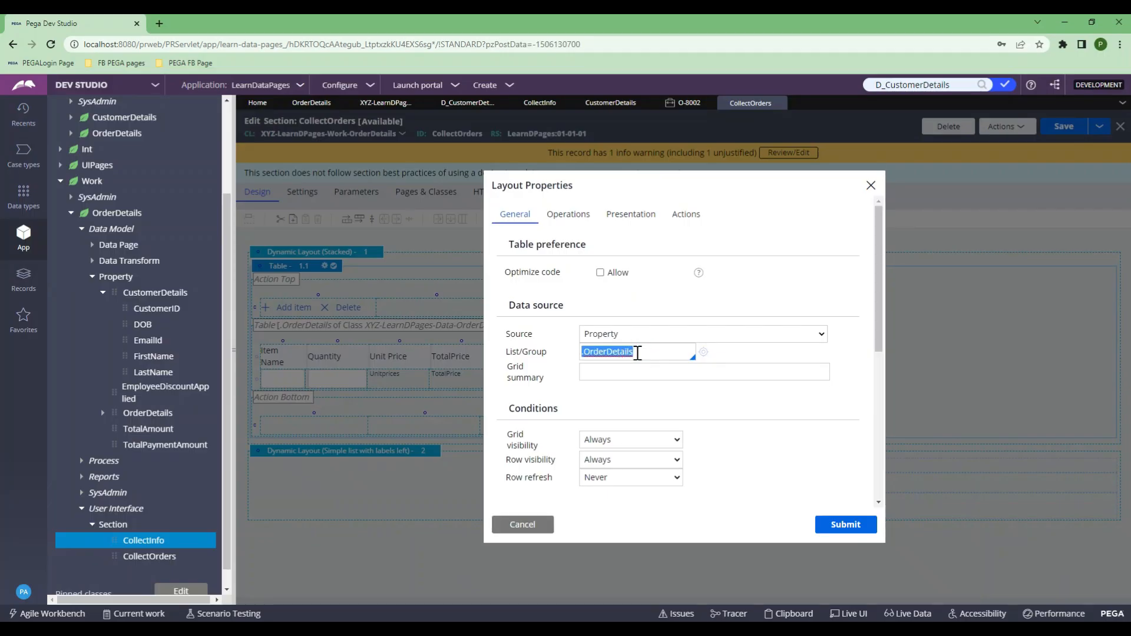
pyautogui.tripleClick(509, 354)
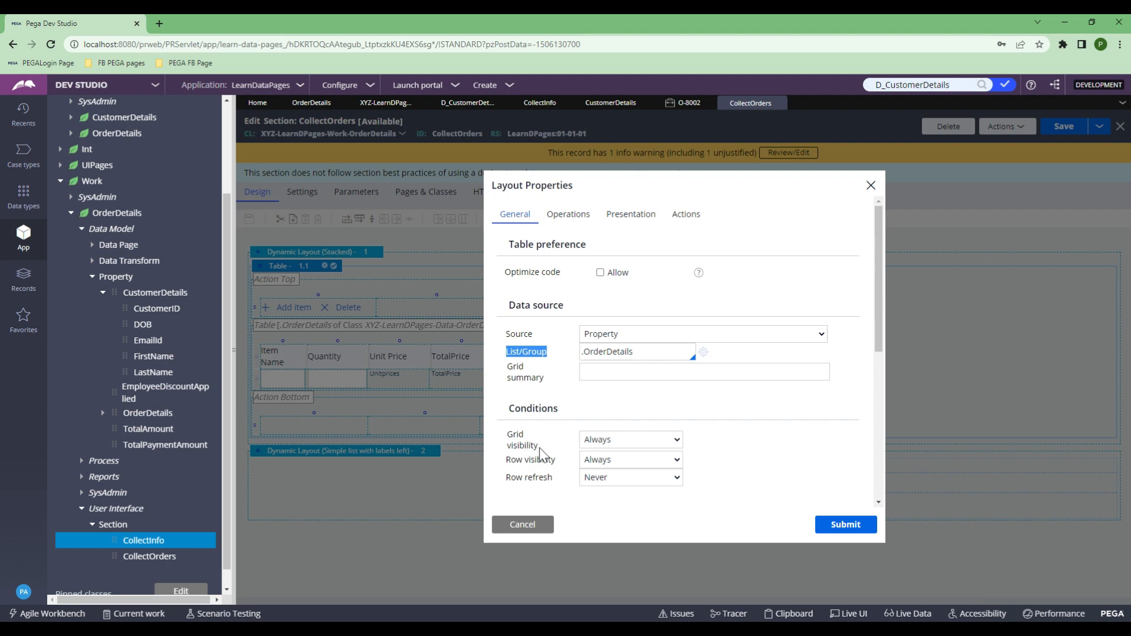
pyautogui.click(522, 526)
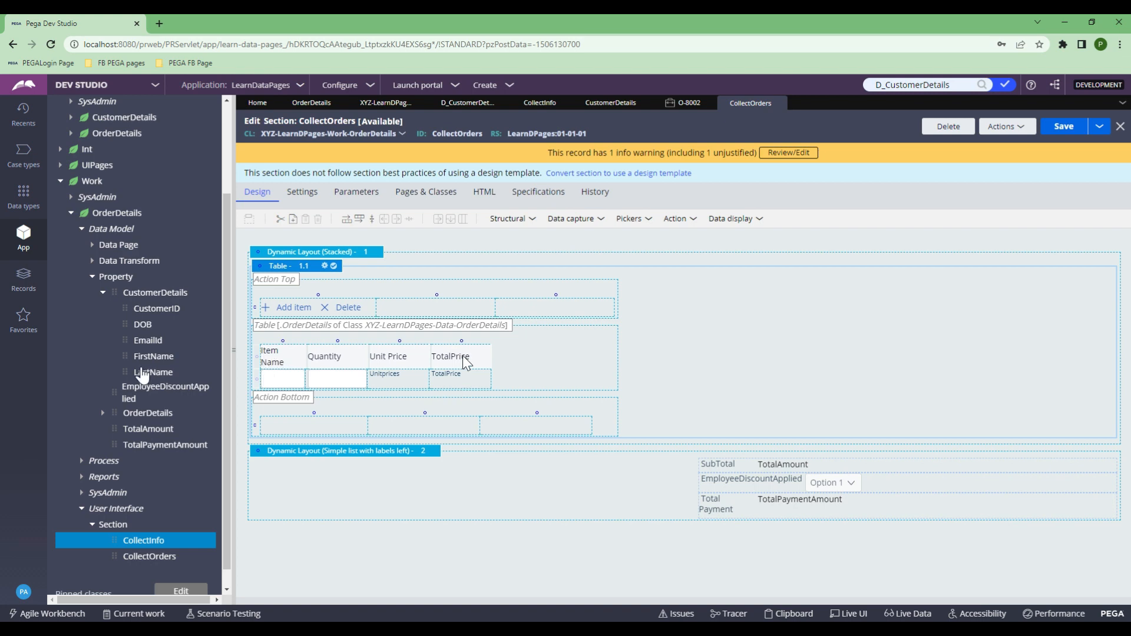
# Open the OrderDetails class under Data in the data designer.
pyautogui.scroll(5, 148, 377)
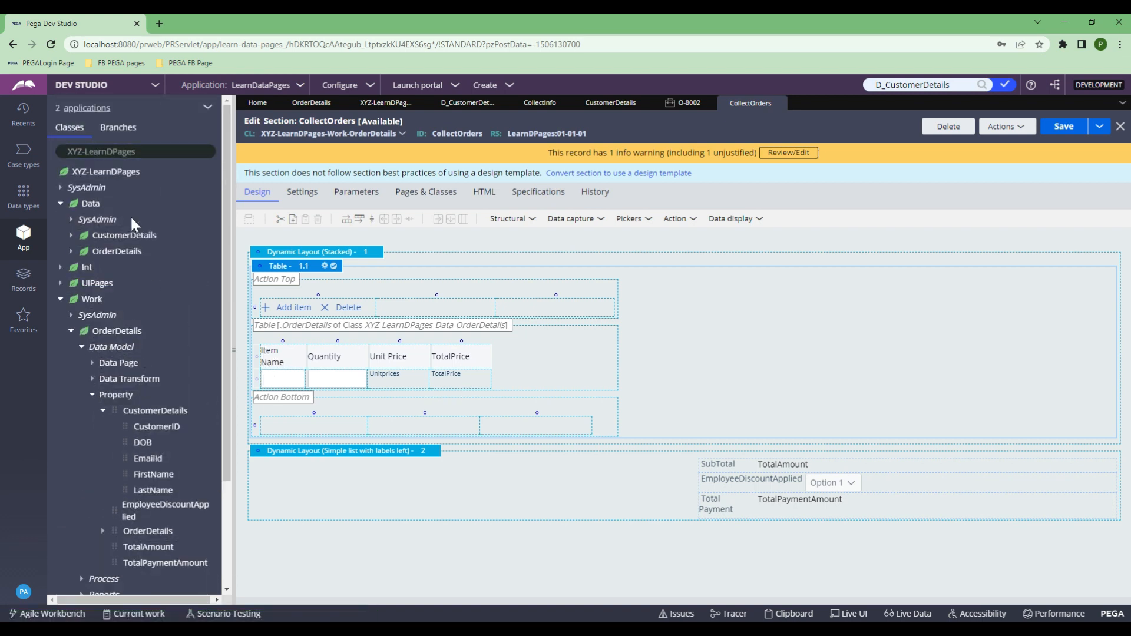
pyautogui.click(115, 251)
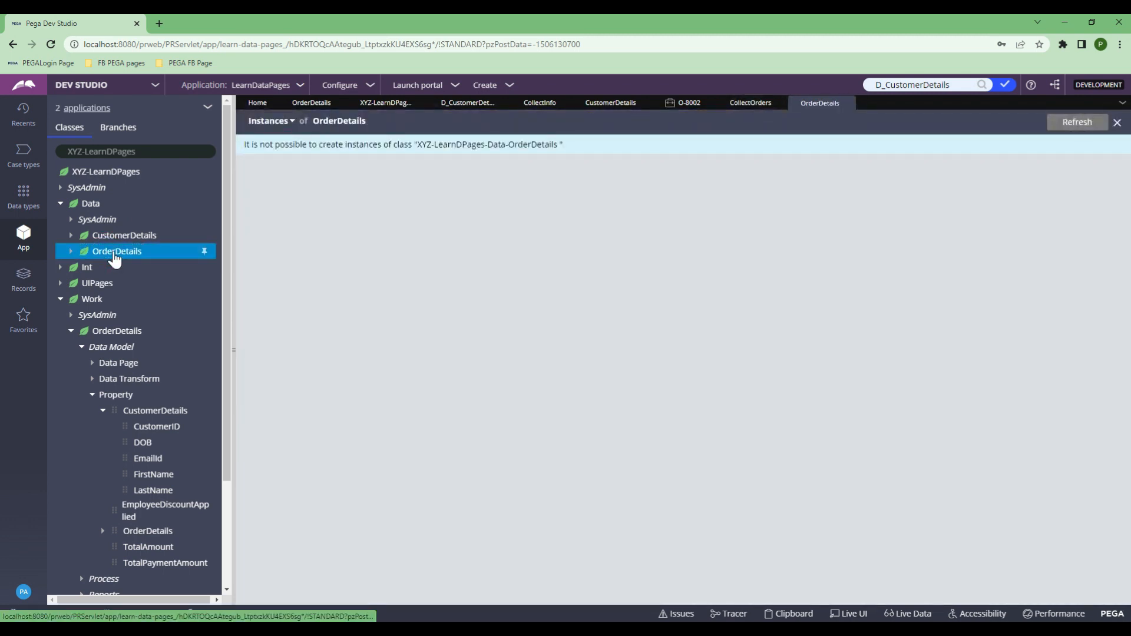
pyautogui.rightClick(114, 255)
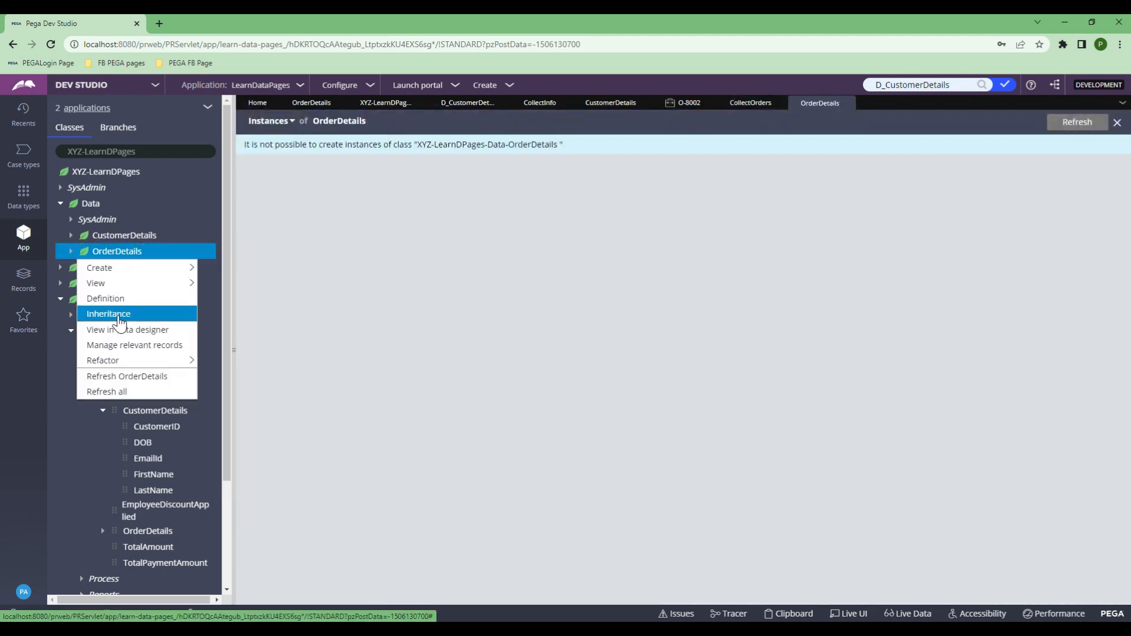
pyautogui.click(121, 331)
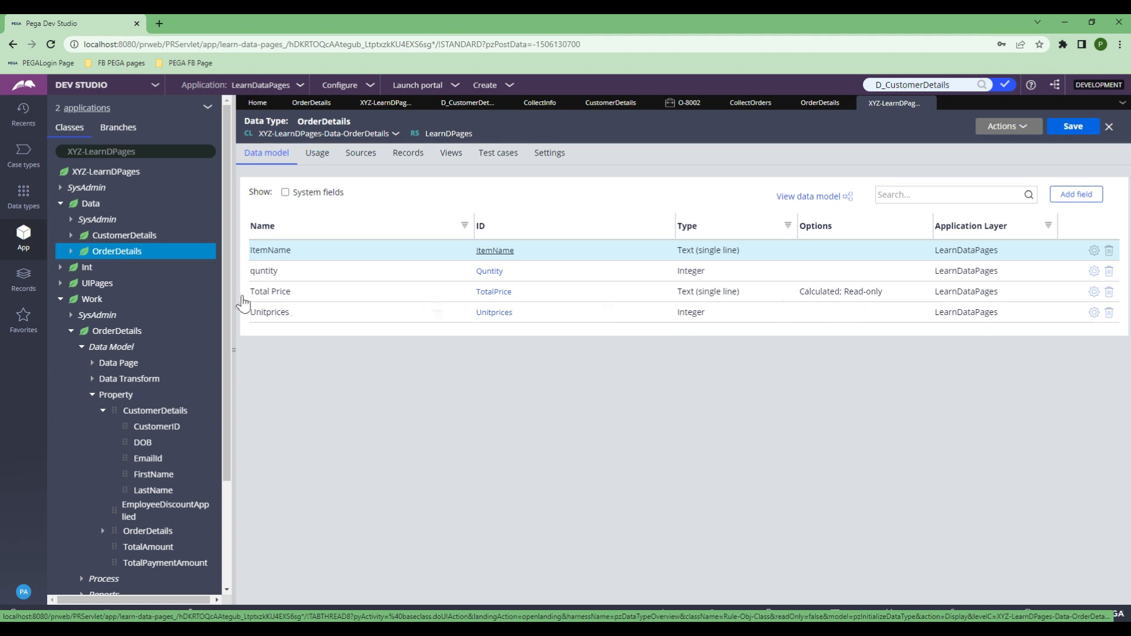
# Review the .TotalPrice declare expression of the OrderDetails data class and return to the data type.
pyautogui.click(71, 250)
pyautogui.click(81, 362)
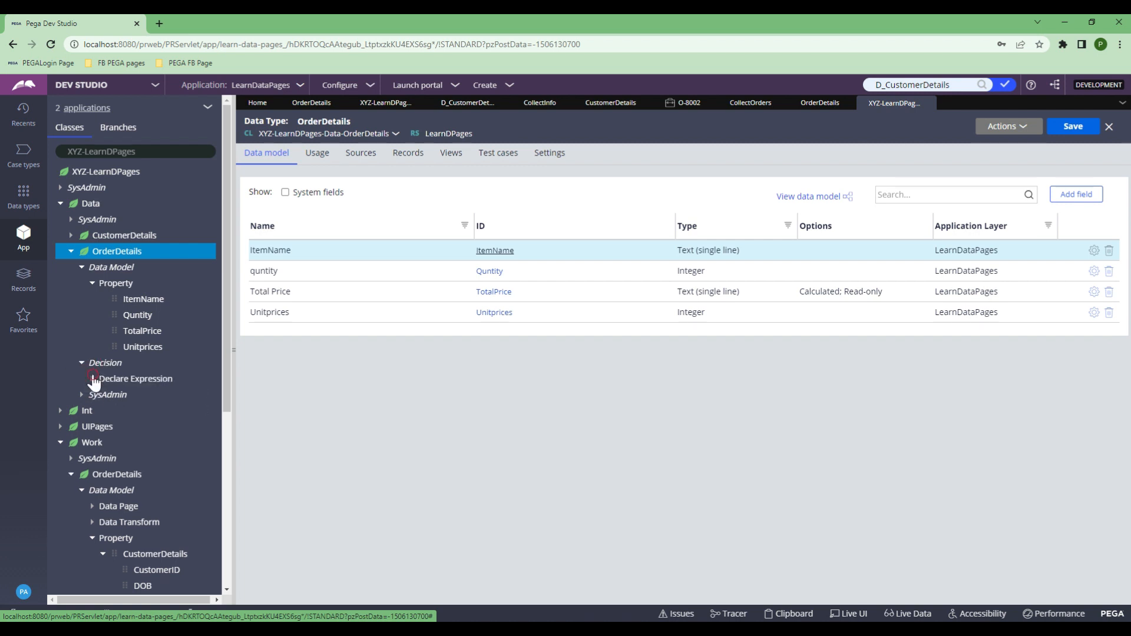
pyautogui.click(92, 379)
pyautogui.click(144, 395)
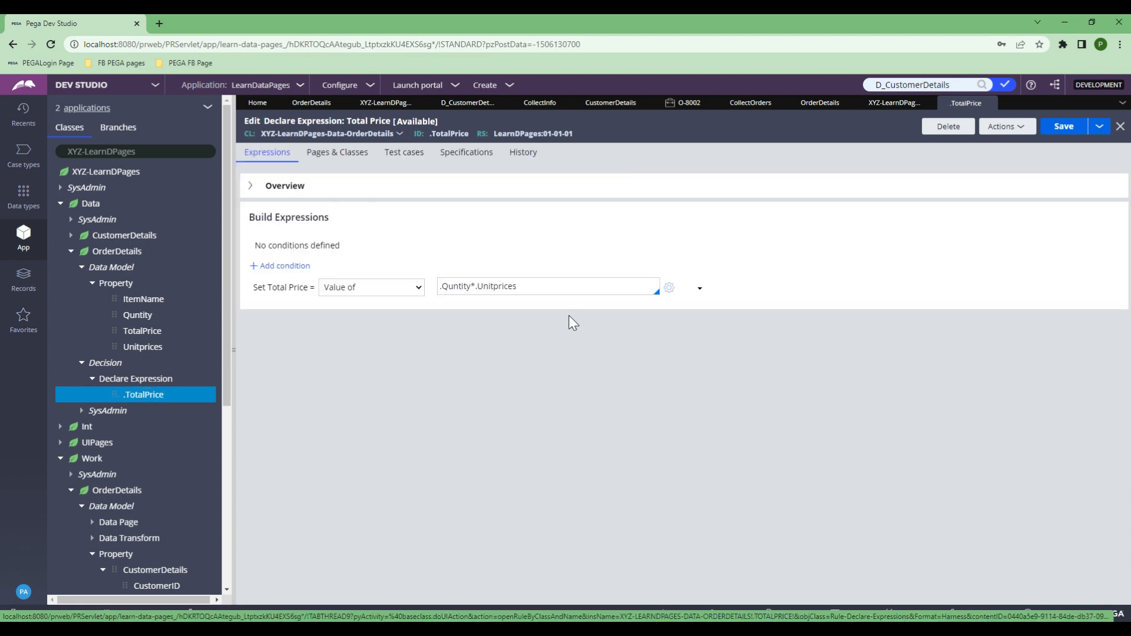
pyautogui.click(989, 104)
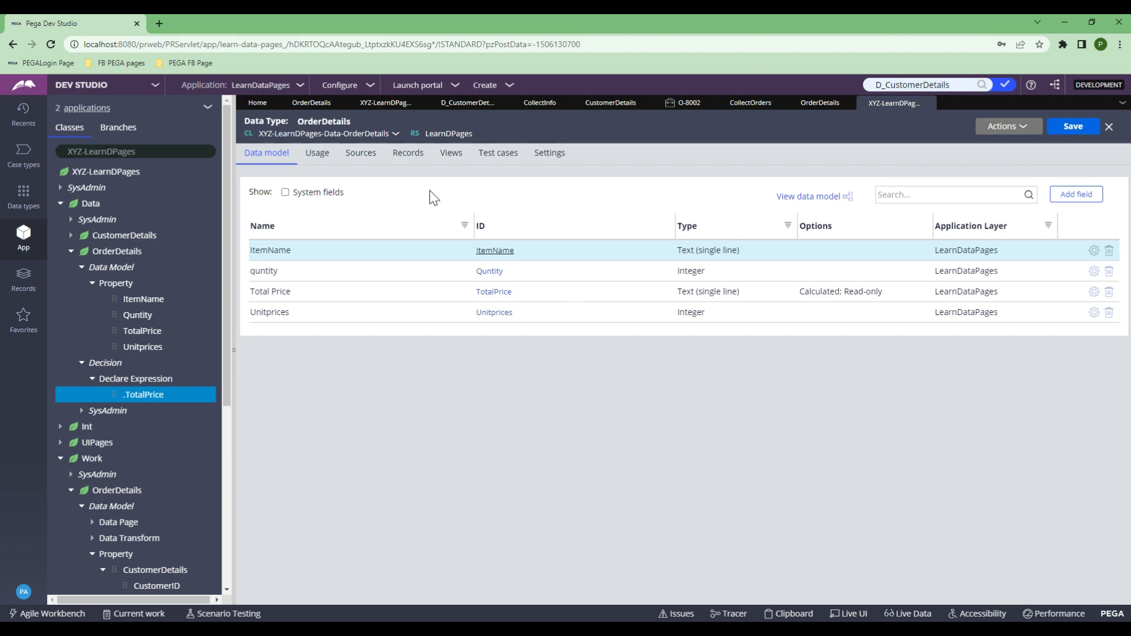
# Configure the OrderDetails record source with ItemName as key, without the quntity and Total Price fields, and save the data type.
pyautogui.click(410, 155)
pyautogui.click(510, 261)
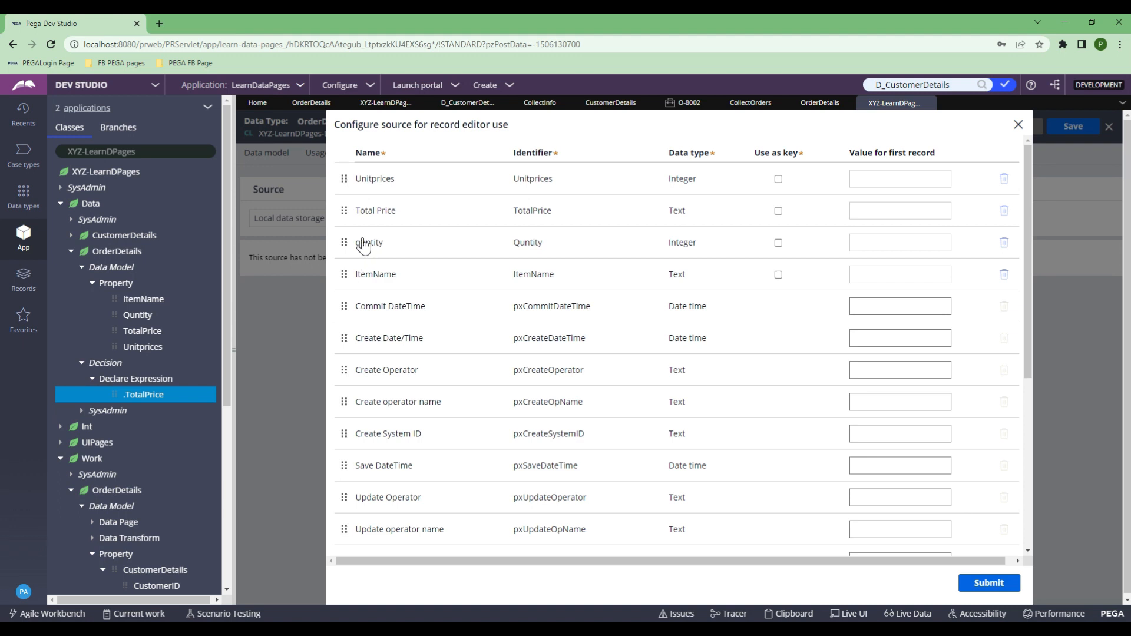
pyautogui.click(777, 275)
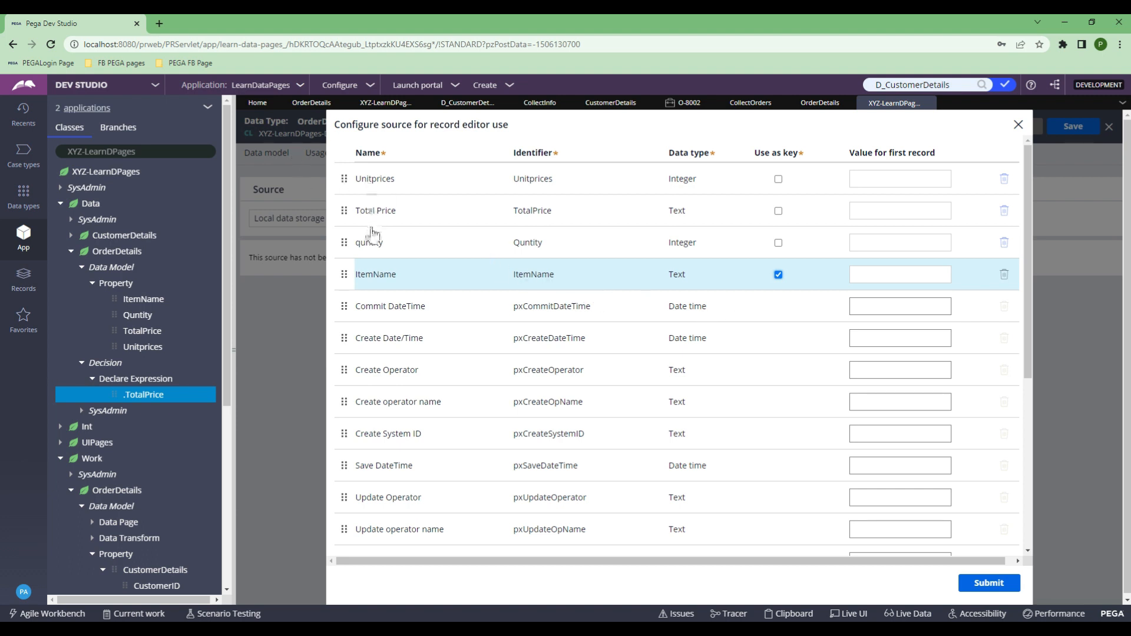
pyautogui.click(1005, 243)
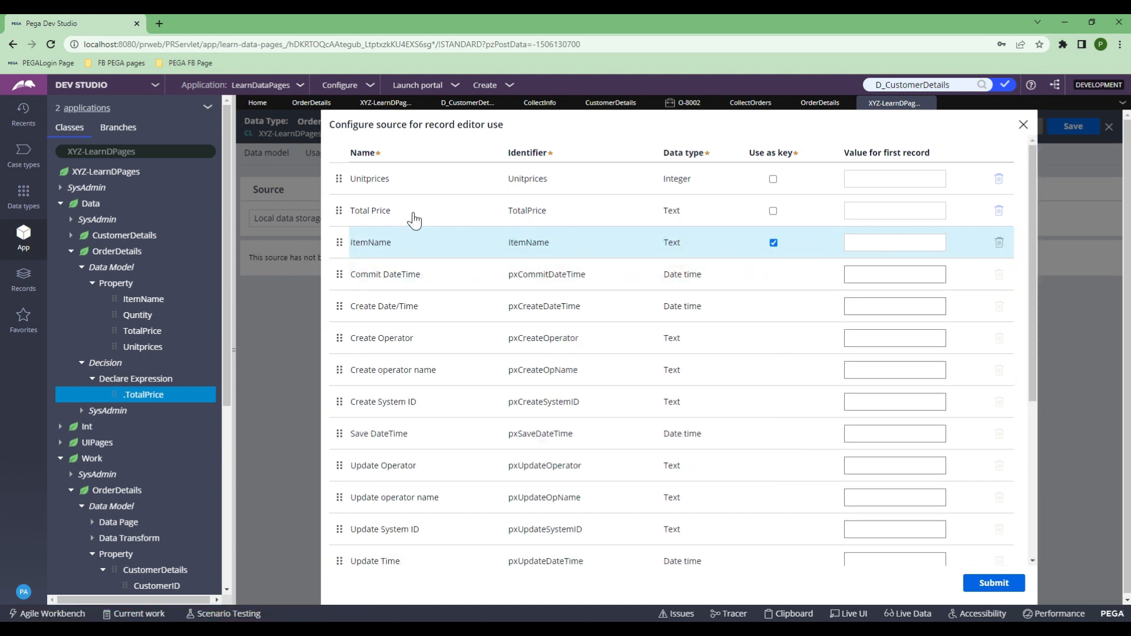
pyautogui.click(999, 211)
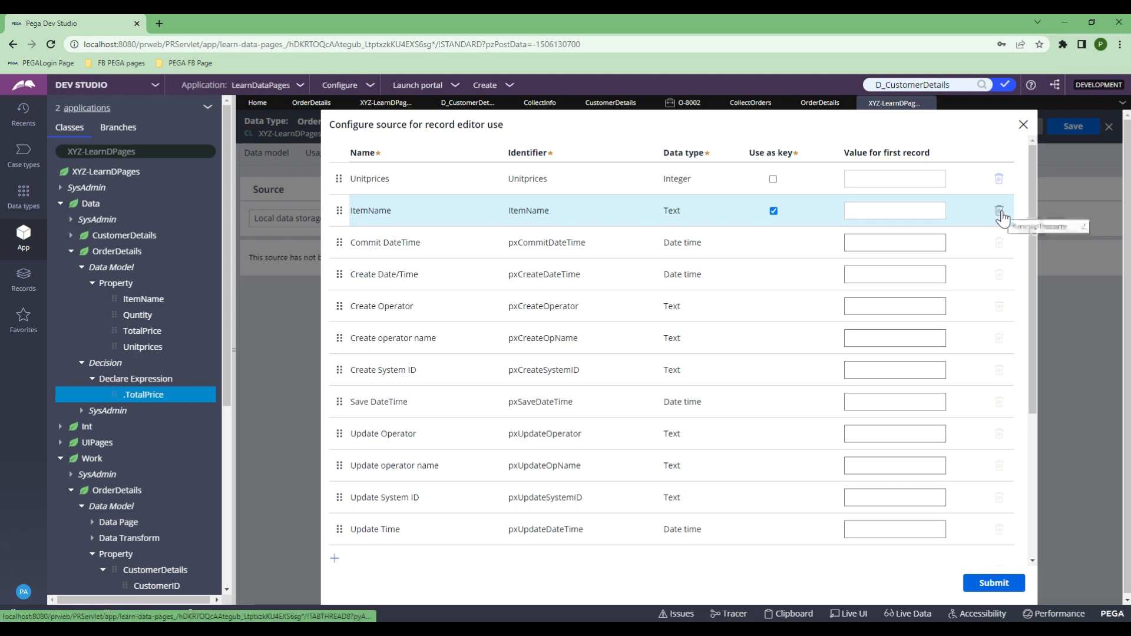
pyautogui.click(999, 593)
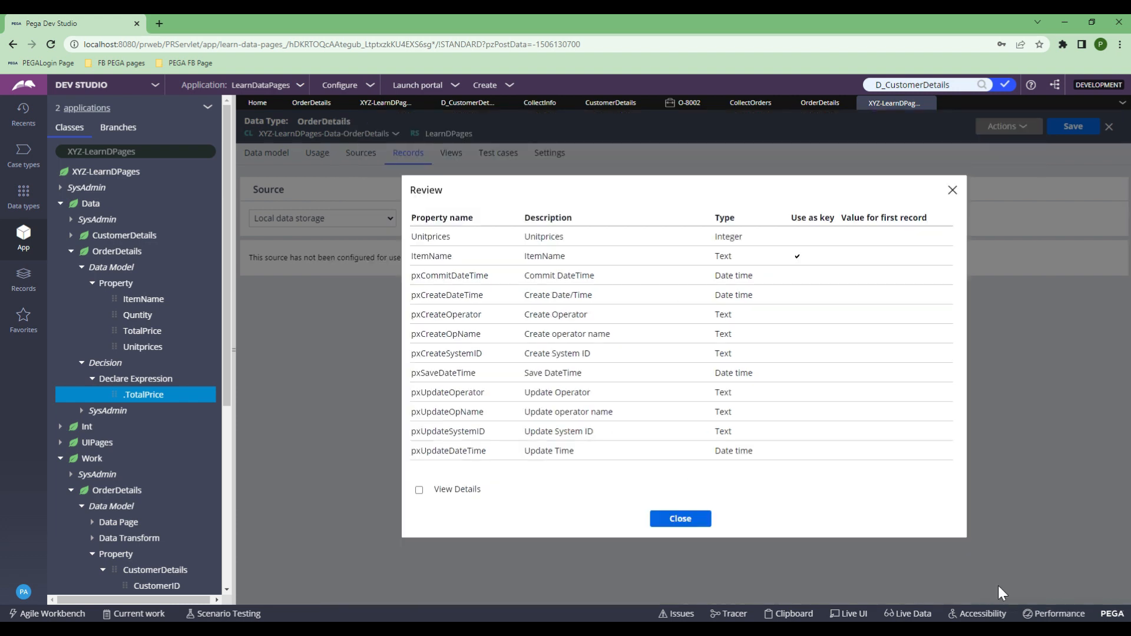
pyautogui.click(686, 521)
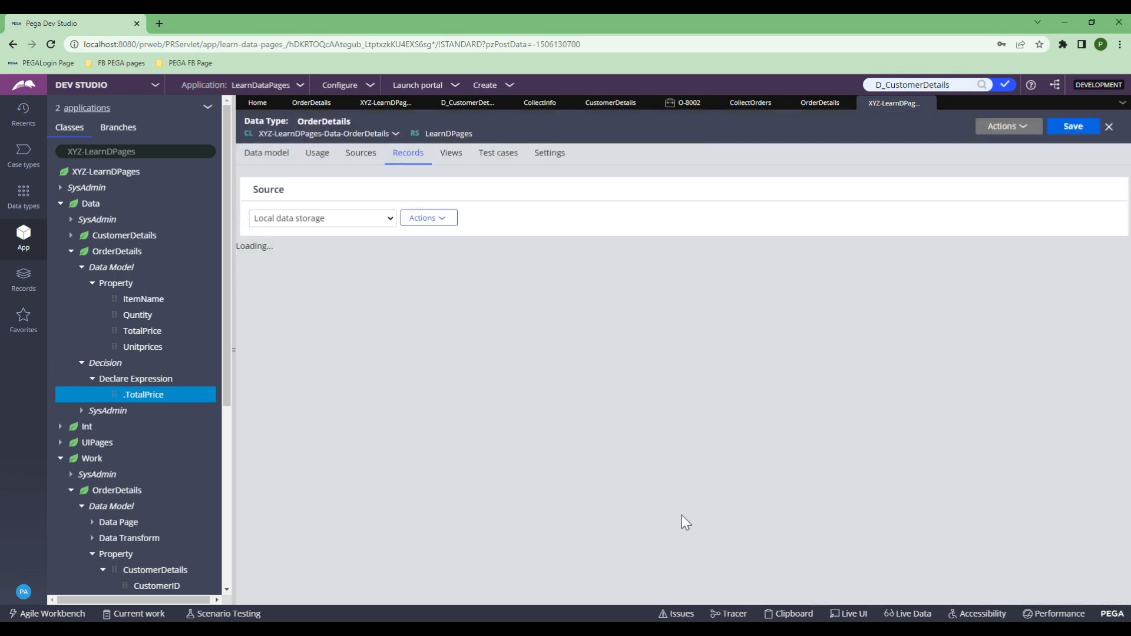
pyautogui.click(1072, 126)
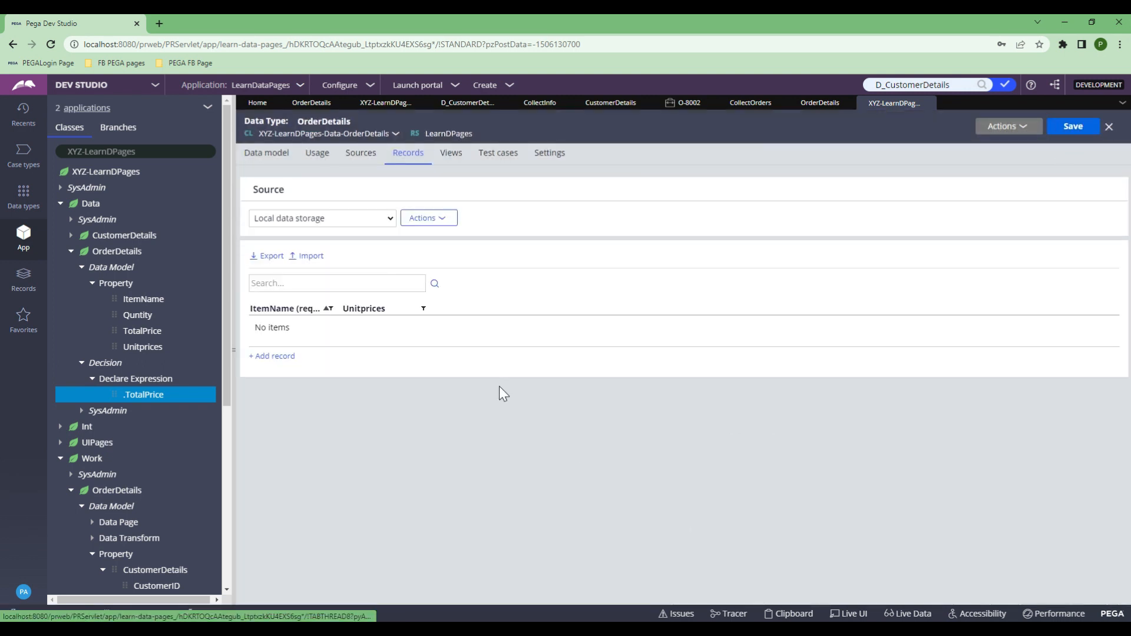
# Add a record for Chips with a unit price of 20 and save the data type.
pyautogui.click(282, 354)
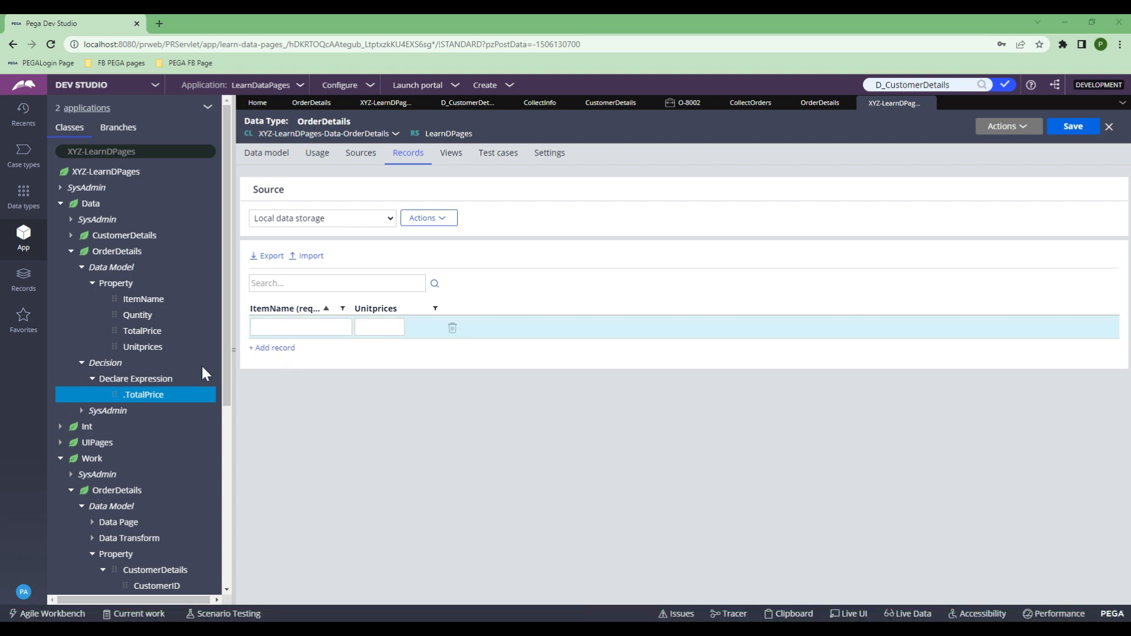
pyautogui.write('dhips')
pyautogui.press('Tab')
pyautogui.write('20')
pyautogui.click(276, 349)
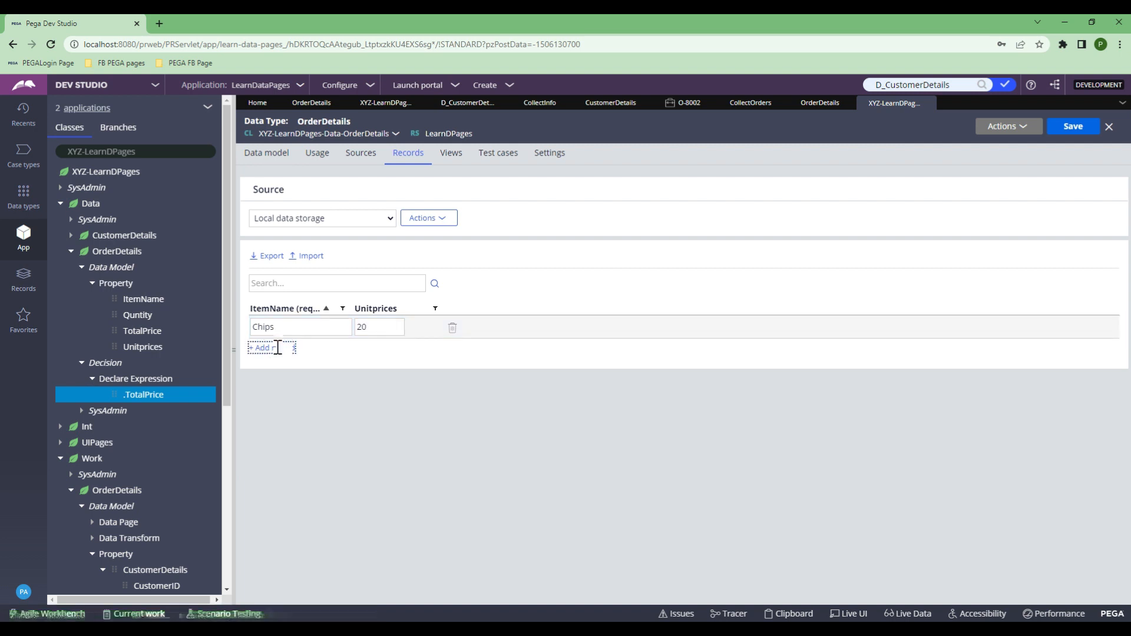
pyautogui.click(1073, 126)
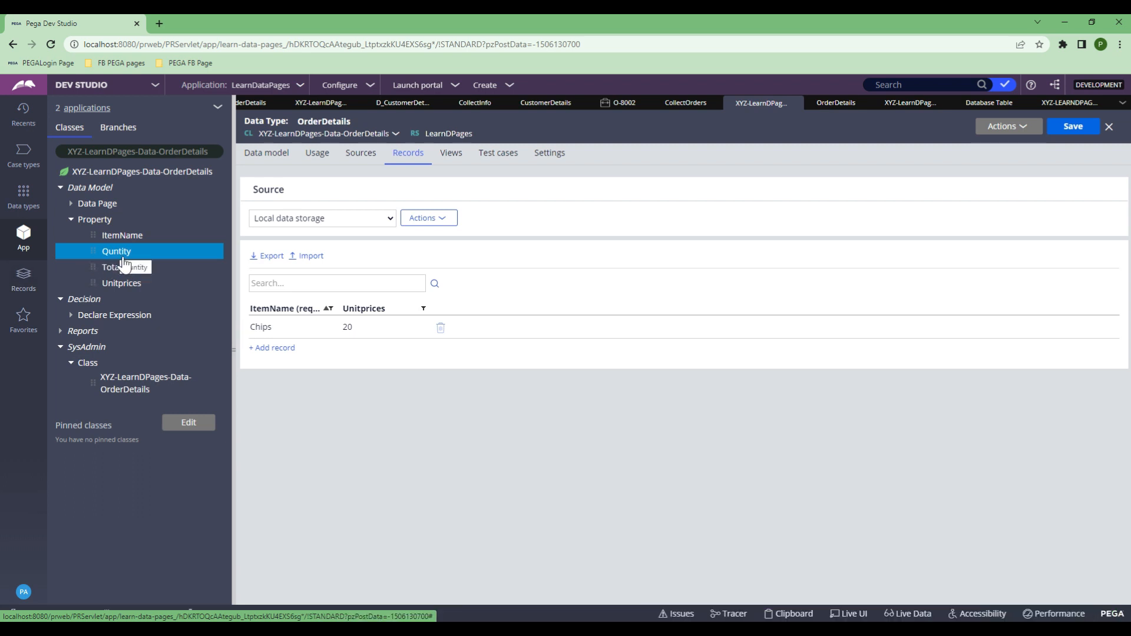
# Optimize the Quntity property for reporting in the XYZ-LearnDPages-Data-OrderDetails class.
pyautogui.rightClick(123, 254)
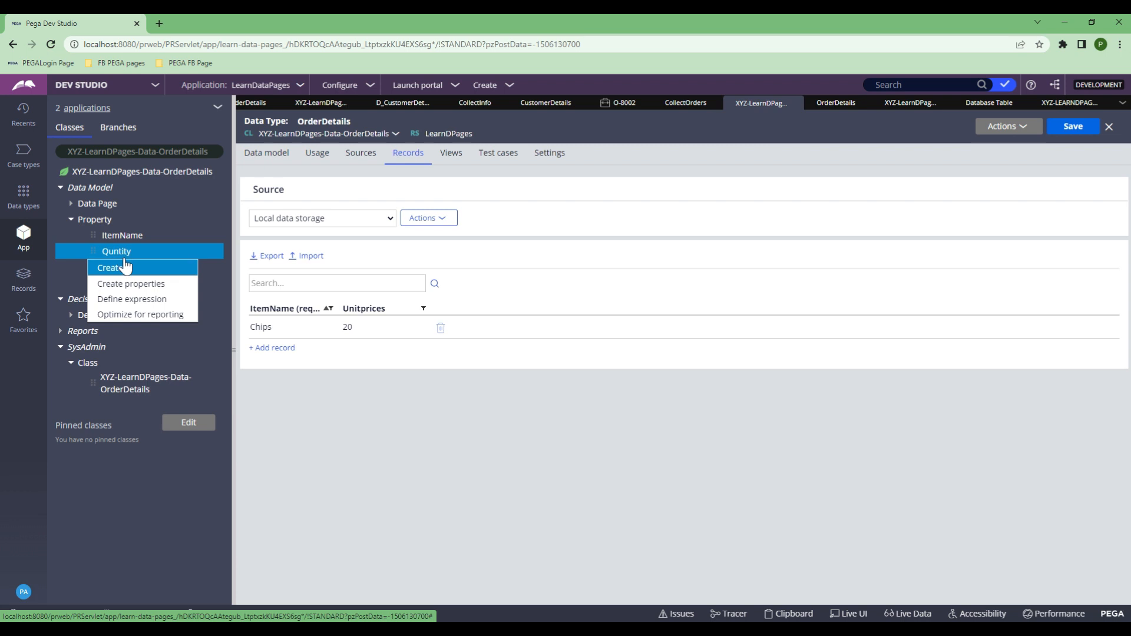
pyautogui.click(141, 315)
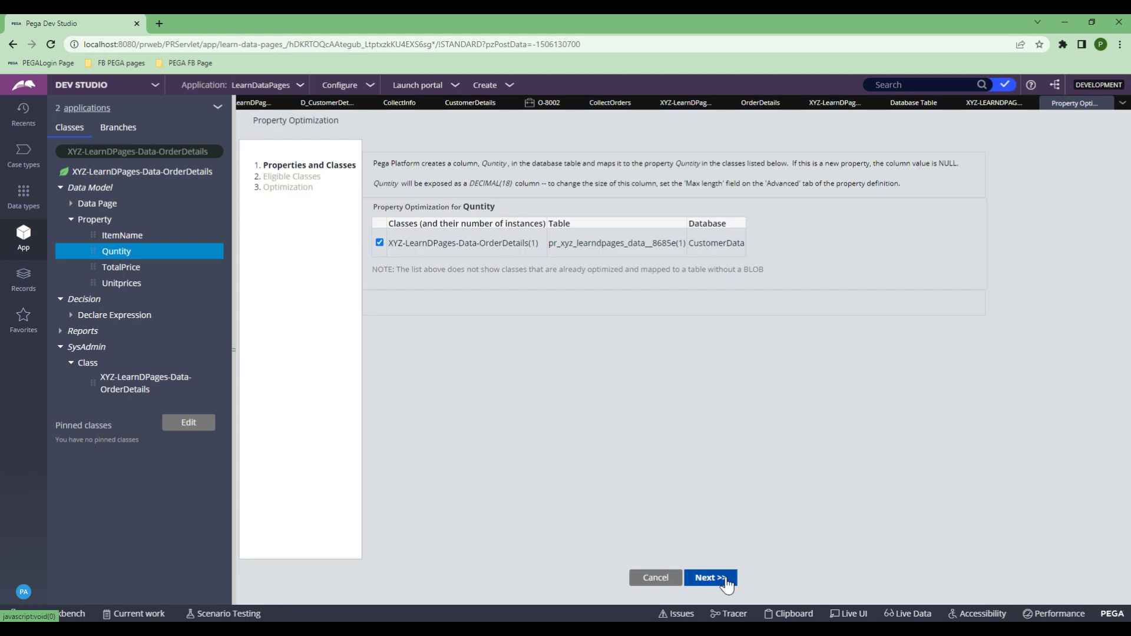
pyautogui.click(726, 580)
pyautogui.click(727, 580)
pyautogui.click(726, 579)
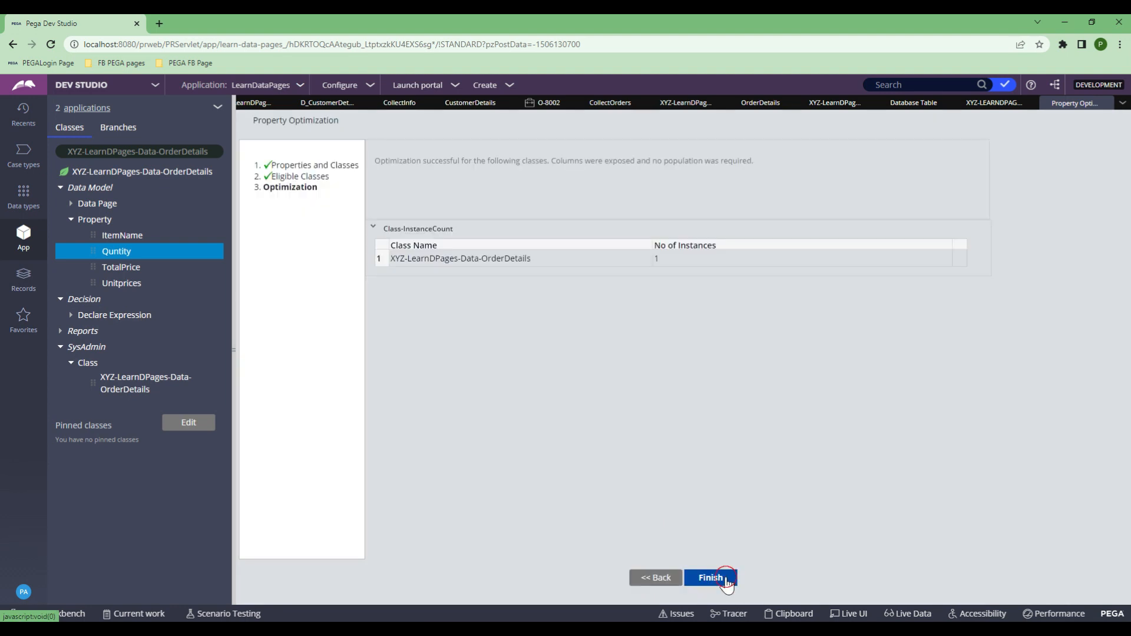
# Optimize the TotalPrice property for reporting in the XYZ-LearnDPages-Data-OrderDetails class.
pyautogui.click(125, 270)
pyautogui.rightClick(126, 272)
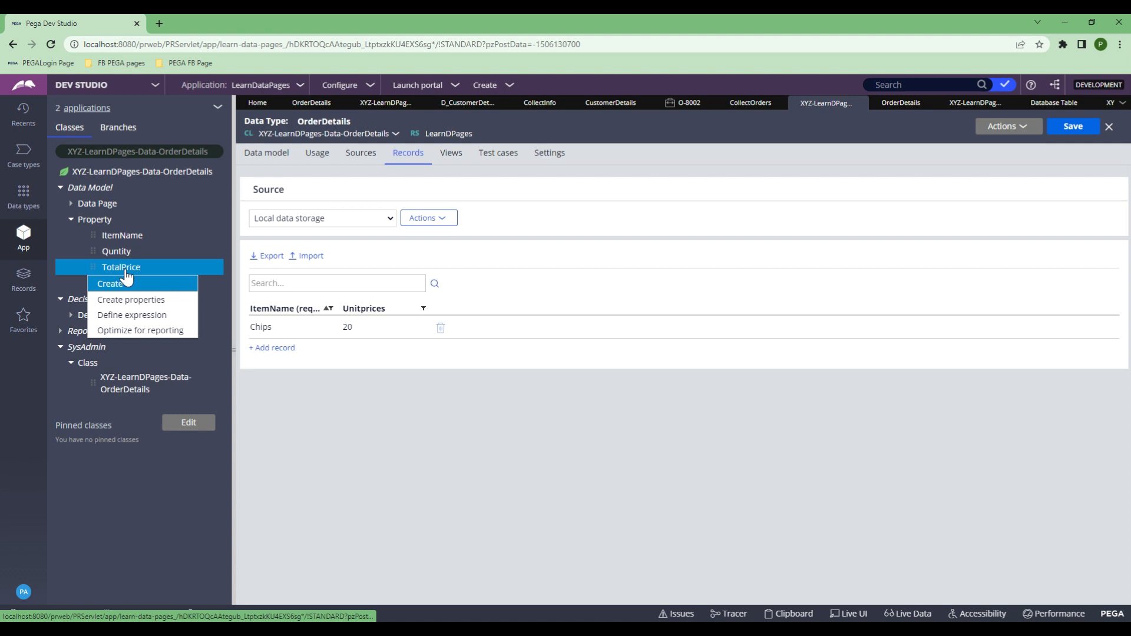
pyautogui.click(113, 331)
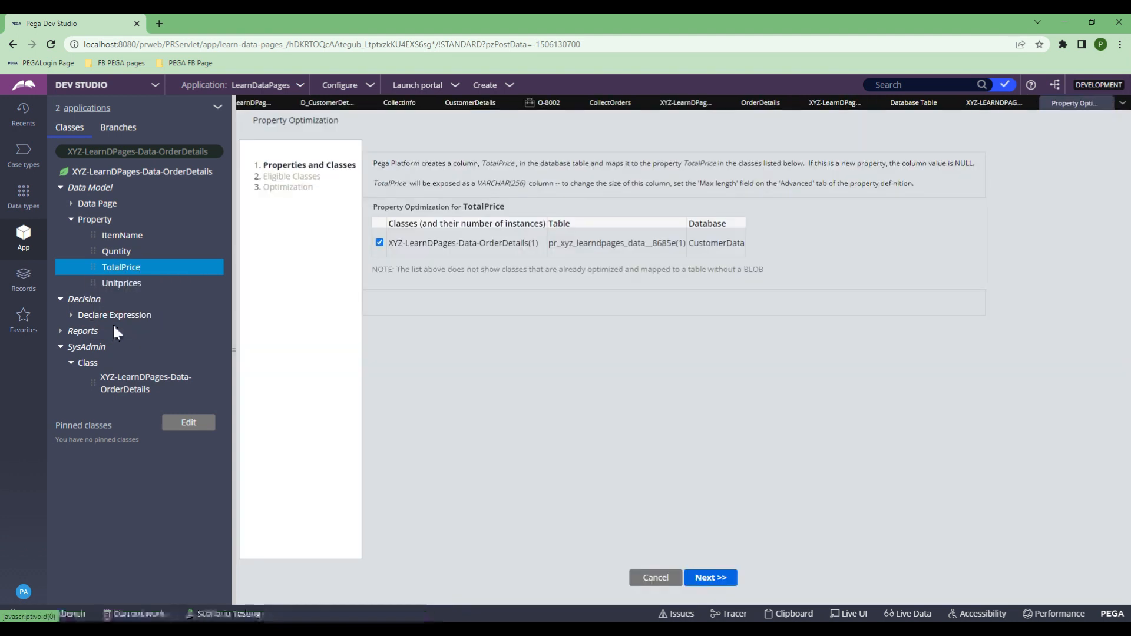
pyautogui.click(722, 579)
pyautogui.click(723, 579)
pyautogui.click(724, 578)
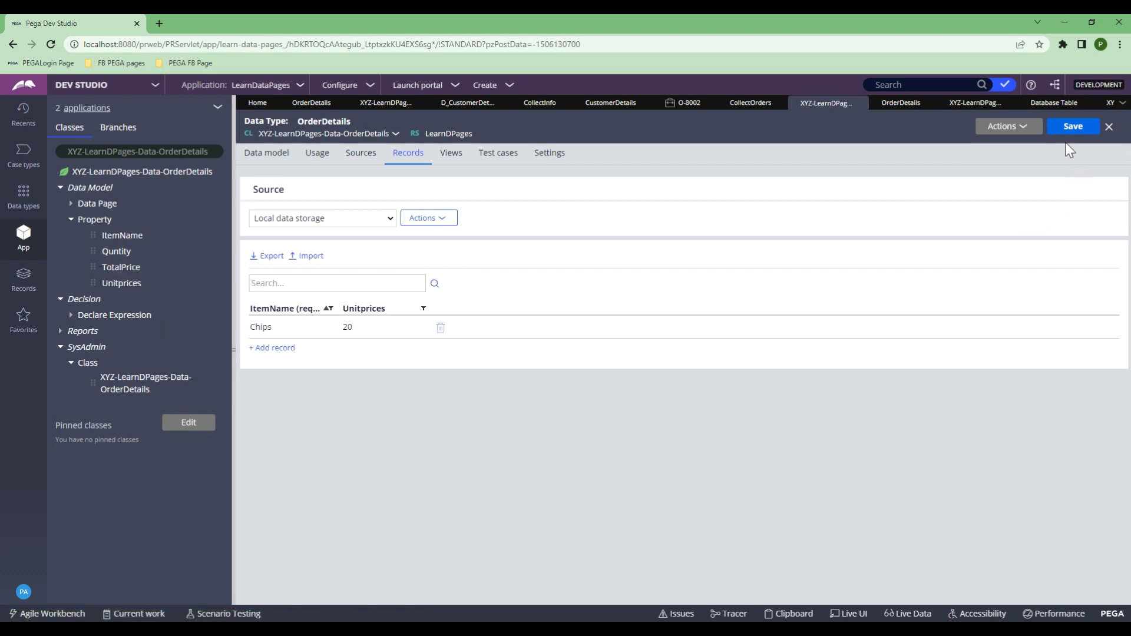
# Add records for Popcorn at unit price 50 and IceCream at 85, and save the data type.
pyautogui.click(273, 348)
pyautogui.write('Popcorn')
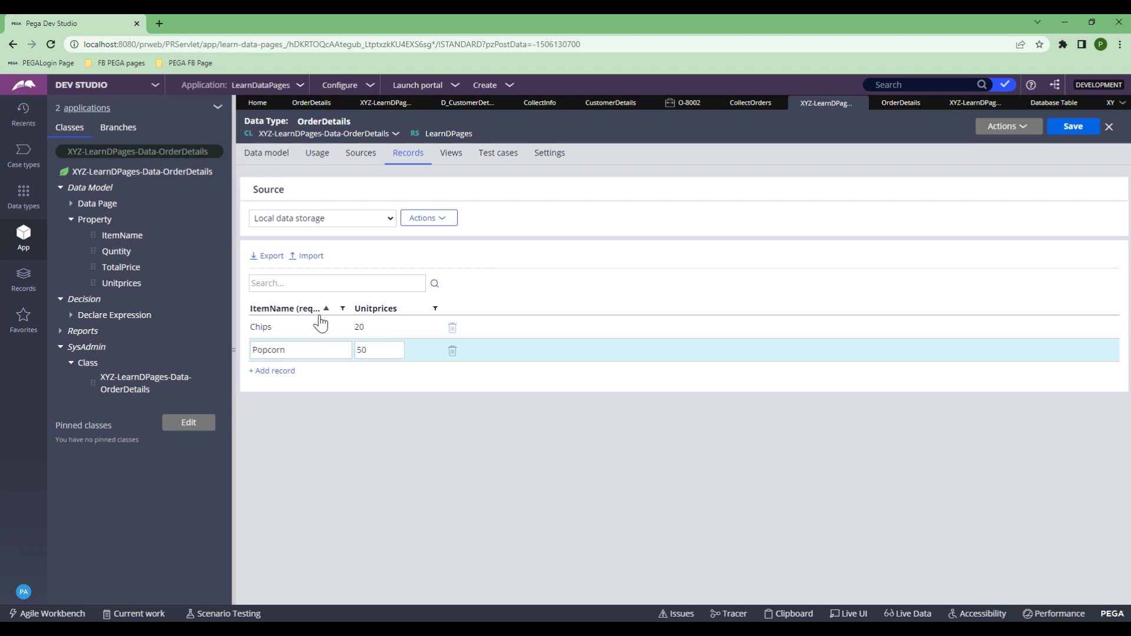
pyautogui.click(278, 372)
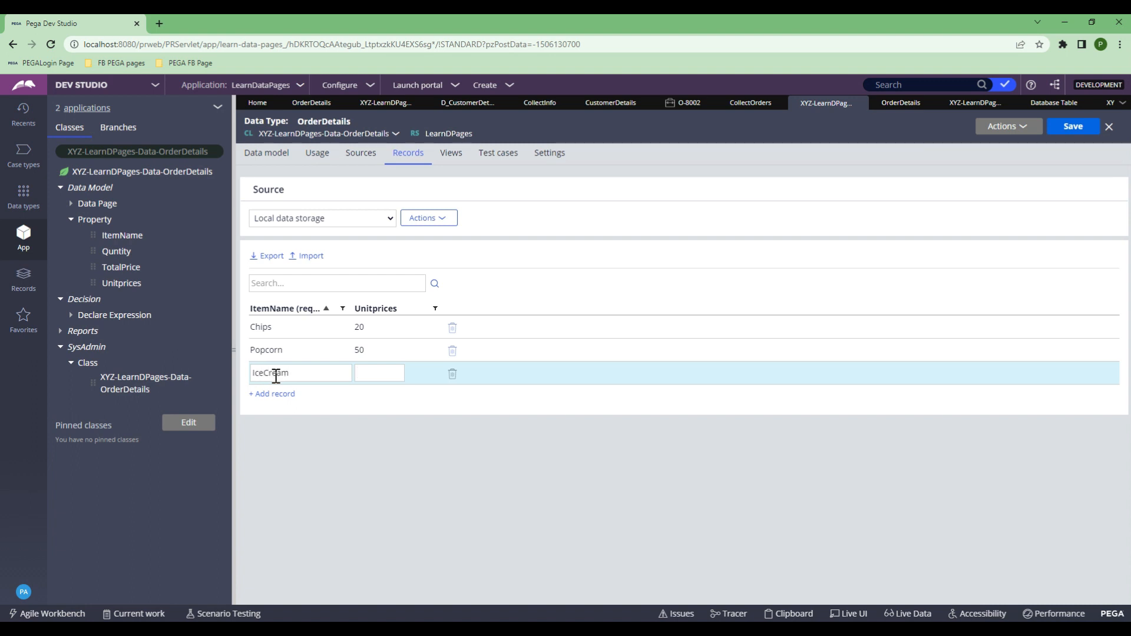
pyautogui.click(391, 478)
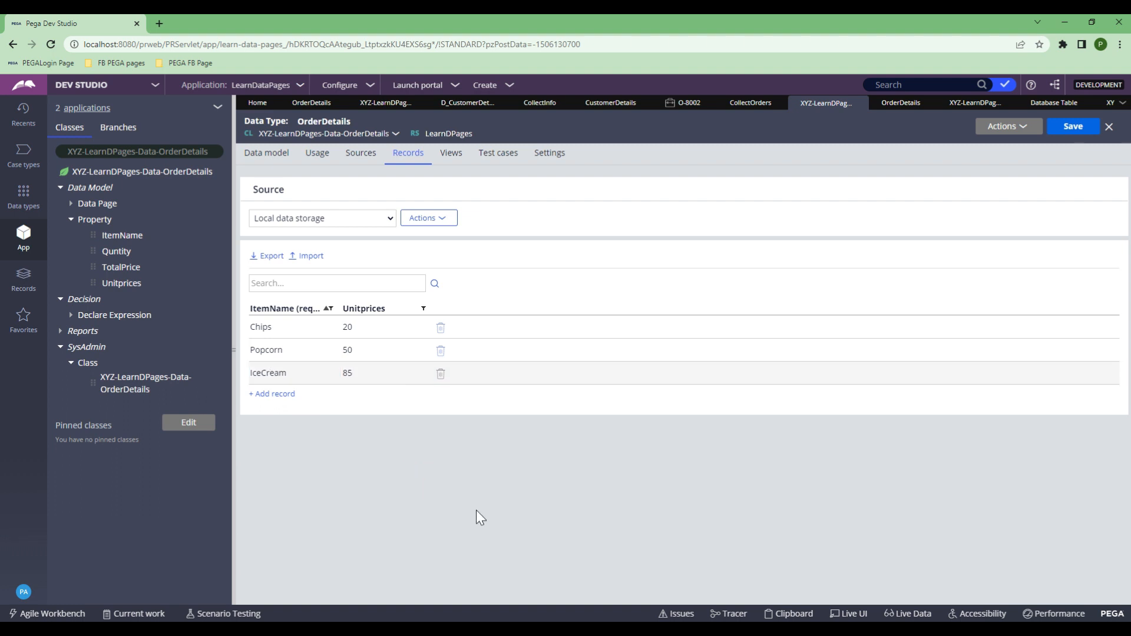
pyautogui.click(1070, 127)
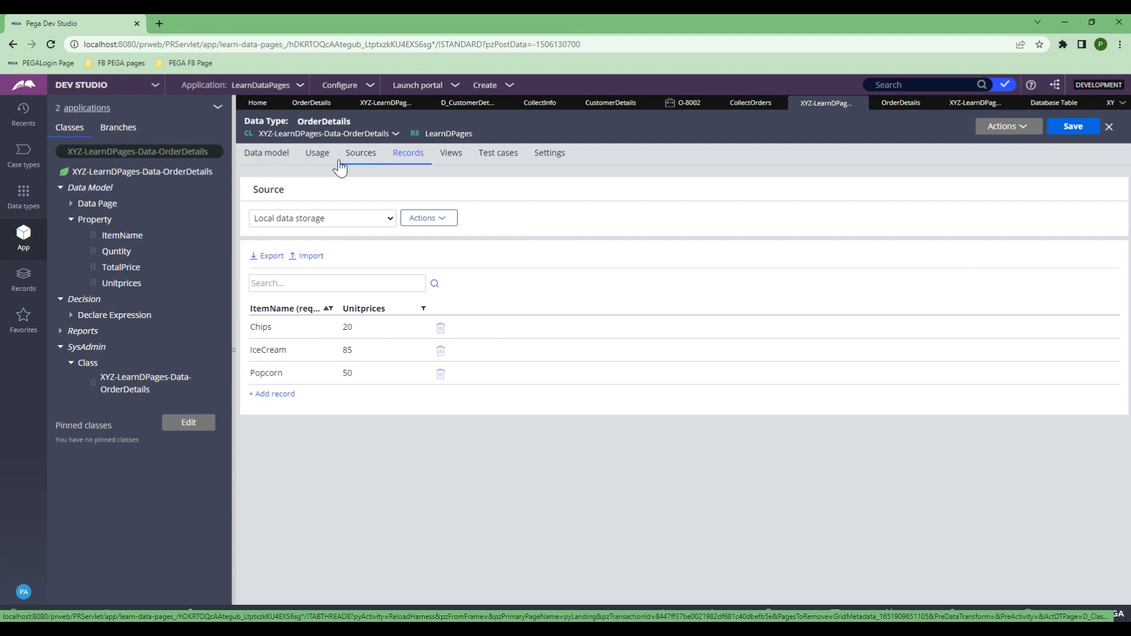
# Open the D_OrderDetails1 data page from the data type's usage and test-run it for ItemName Chips, flushing existing instances.
pyautogui.click(312, 158)
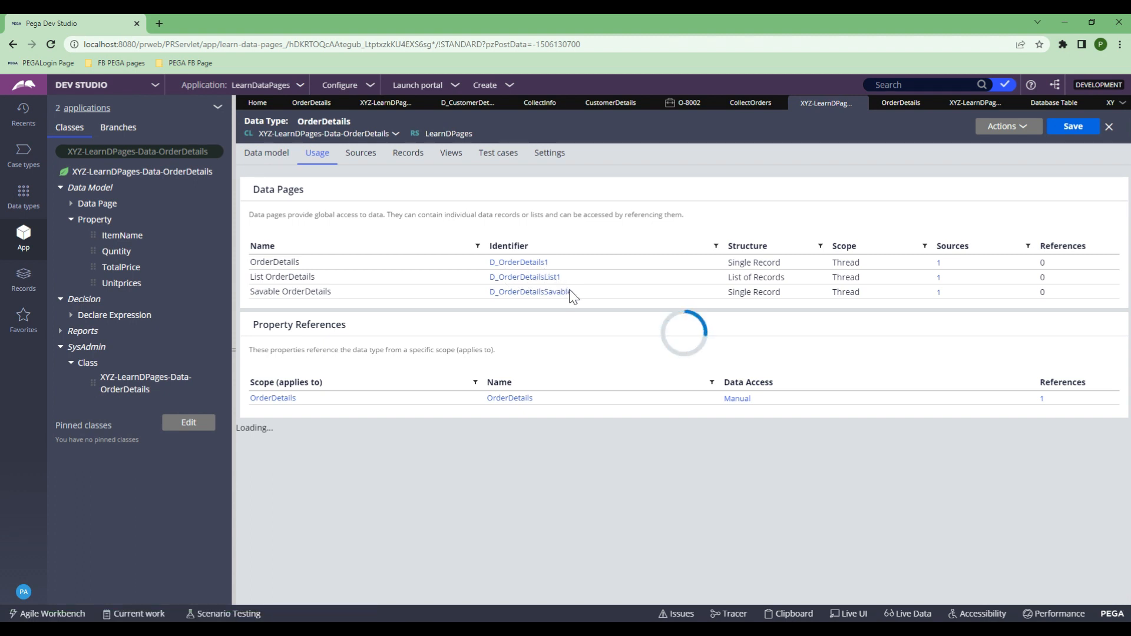
pyautogui.click(536, 263)
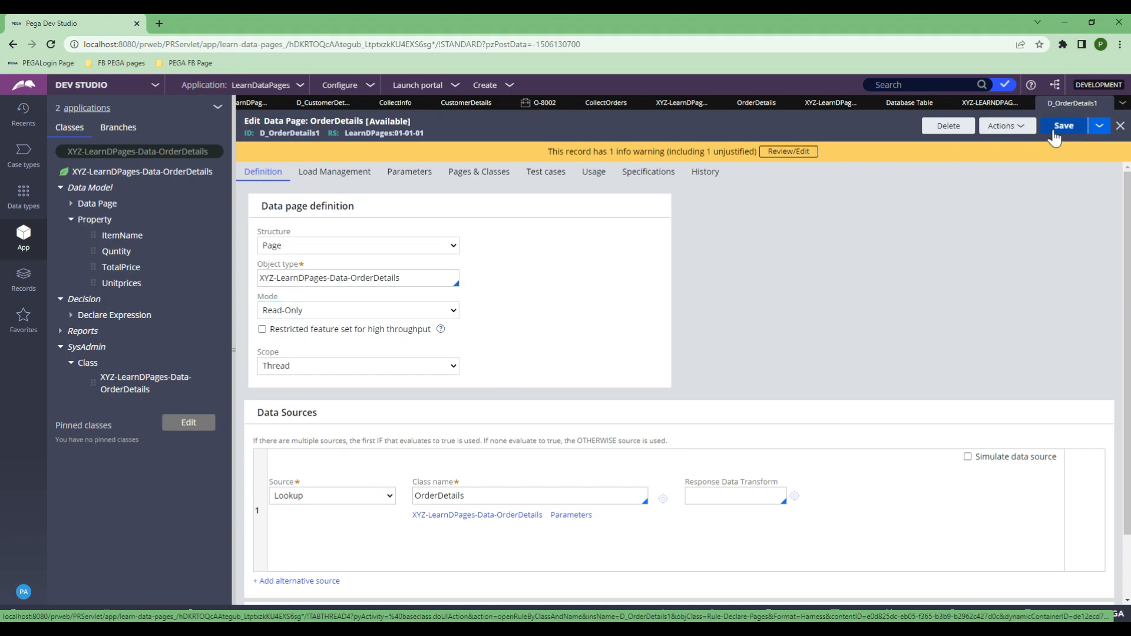
pyautogui.click(1005, 125)
pyautogui.click(975, 148)
pyautogui.click(340, 268)
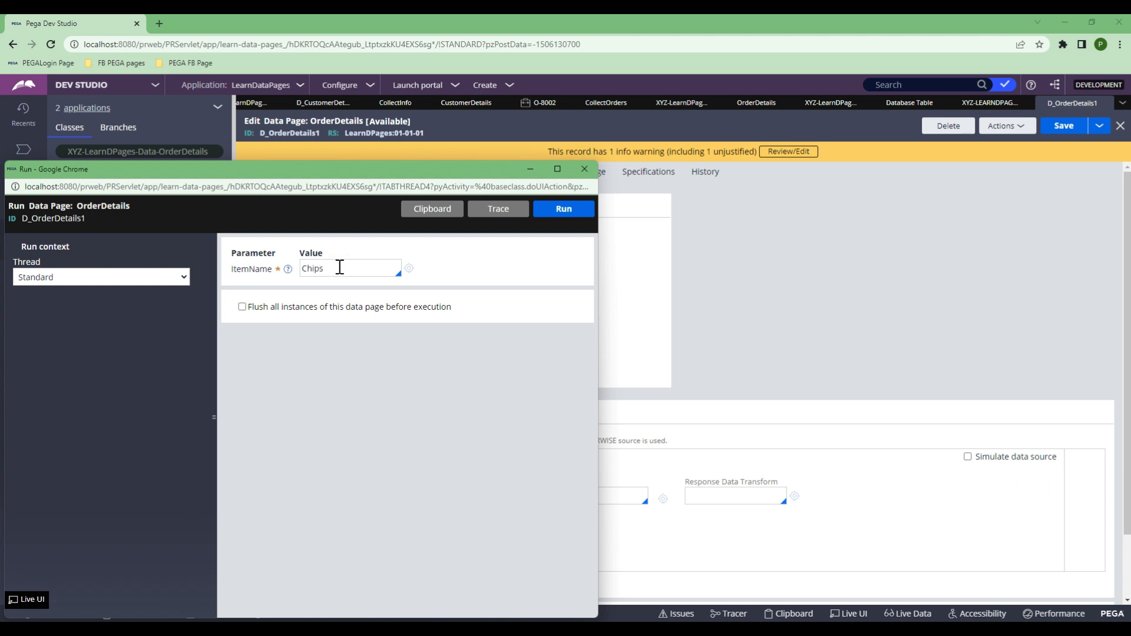
pyautogui.click(241, 307)
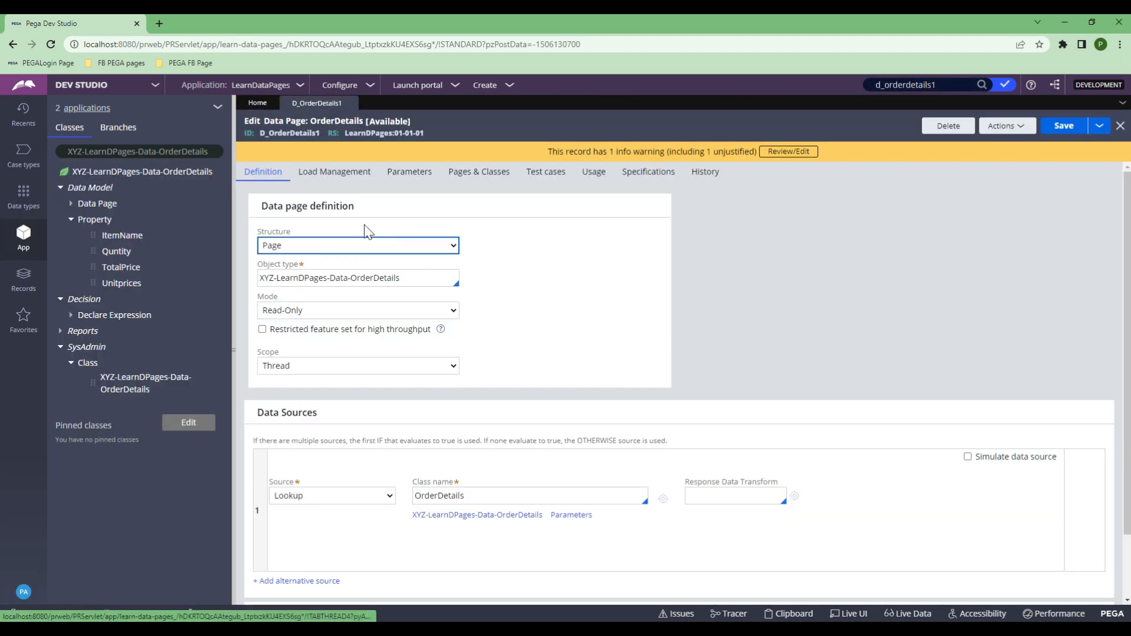
# Open the definition of the XYZ-LearnDPages-Data-OrderDetails class and, from its usage, the D_OrderDetailsList1 data page.
pyautogui.doubleClick(375, 278)
pyautogui.tripleClick(376, 278)
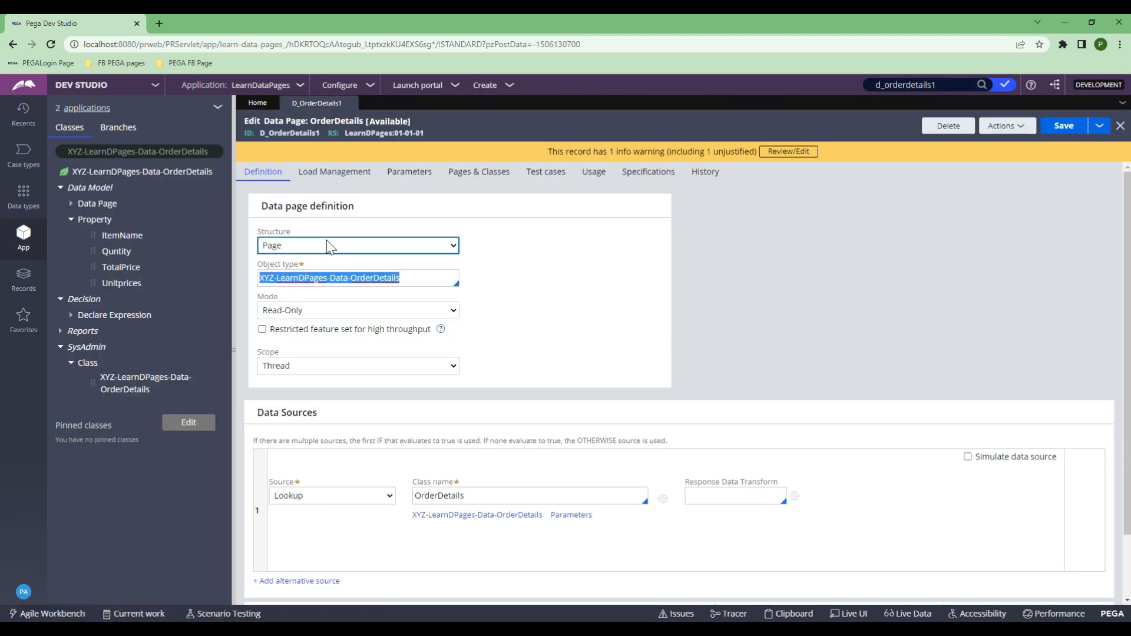
pyautogui.click(177, 174)
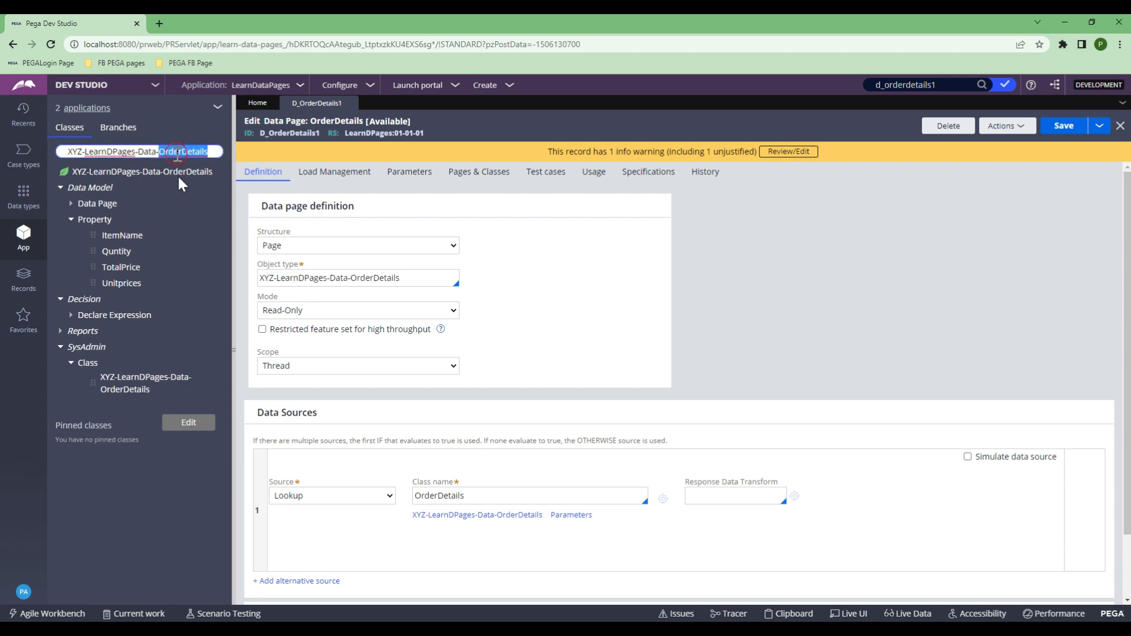
pyautogui.rightClick(100, 238)
pyautogui.click(95, 249)
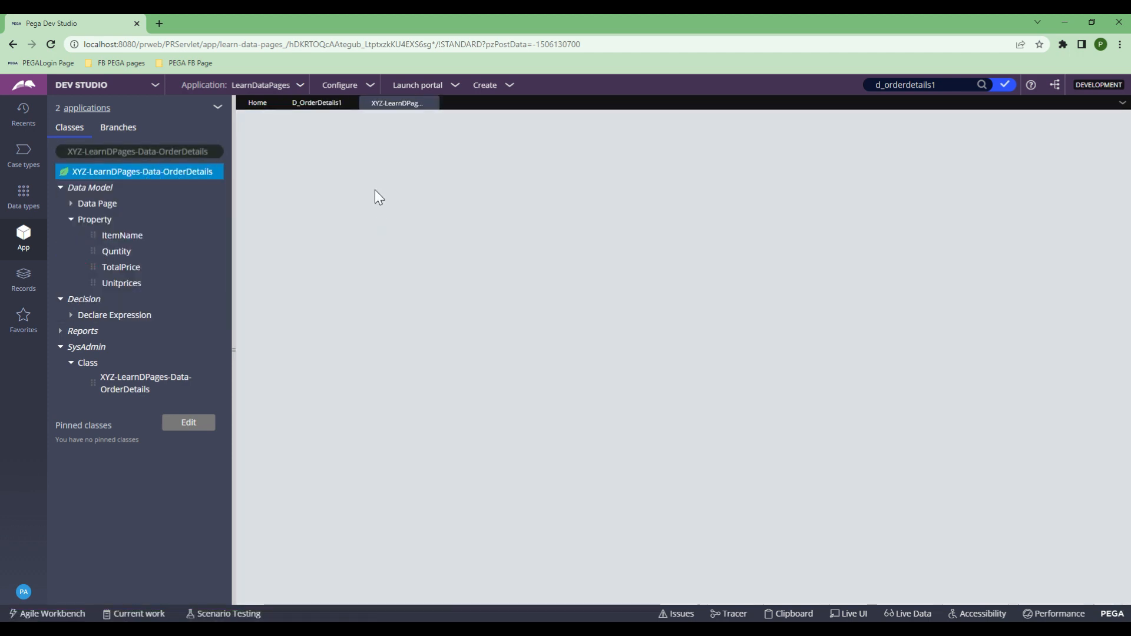
pyautogui.click(318, 155)
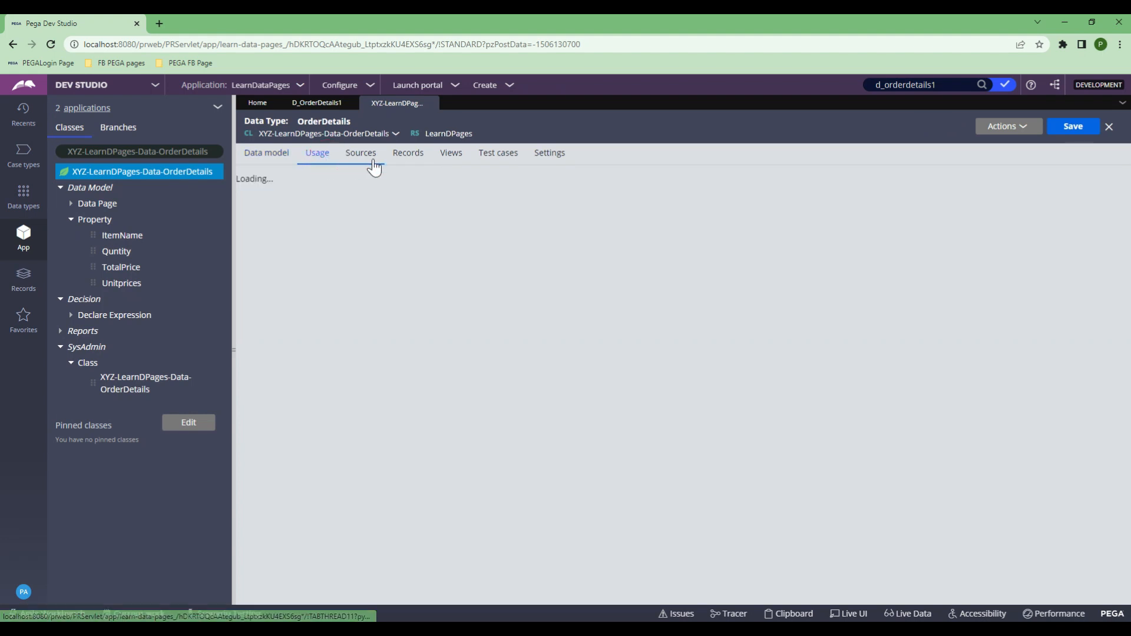
pyautogui.click(530, 278)
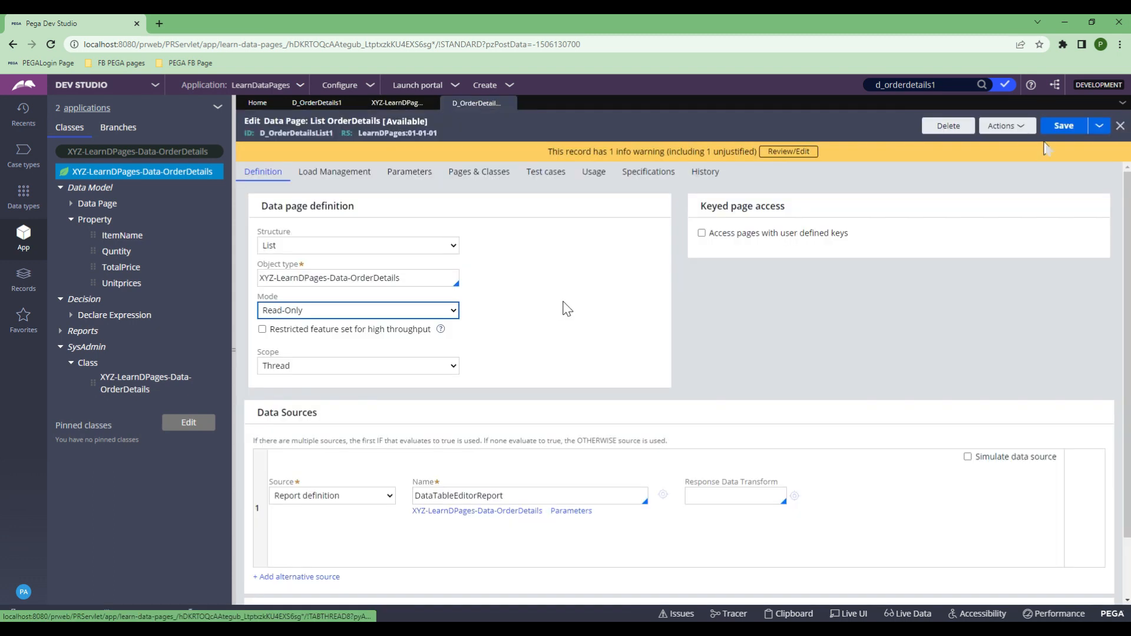
# Run the D_OrderDetailsList1 data page with all its instances flushed before execution, and enlarge the run window.
pyautogui.click(1014, 132)
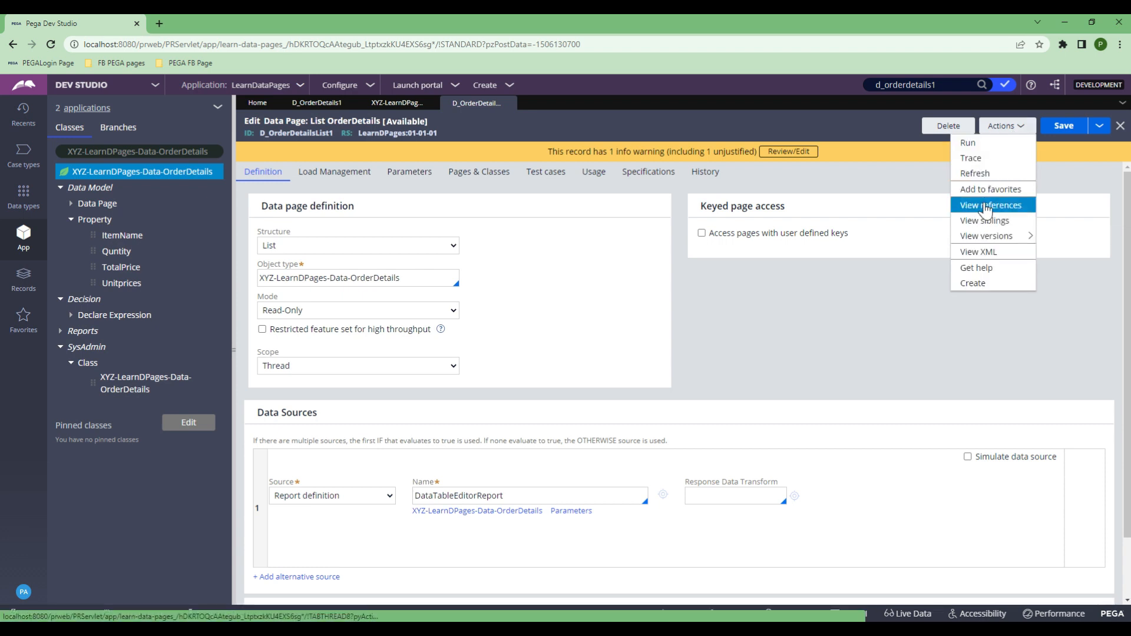
pyautogui.click(968, 143)
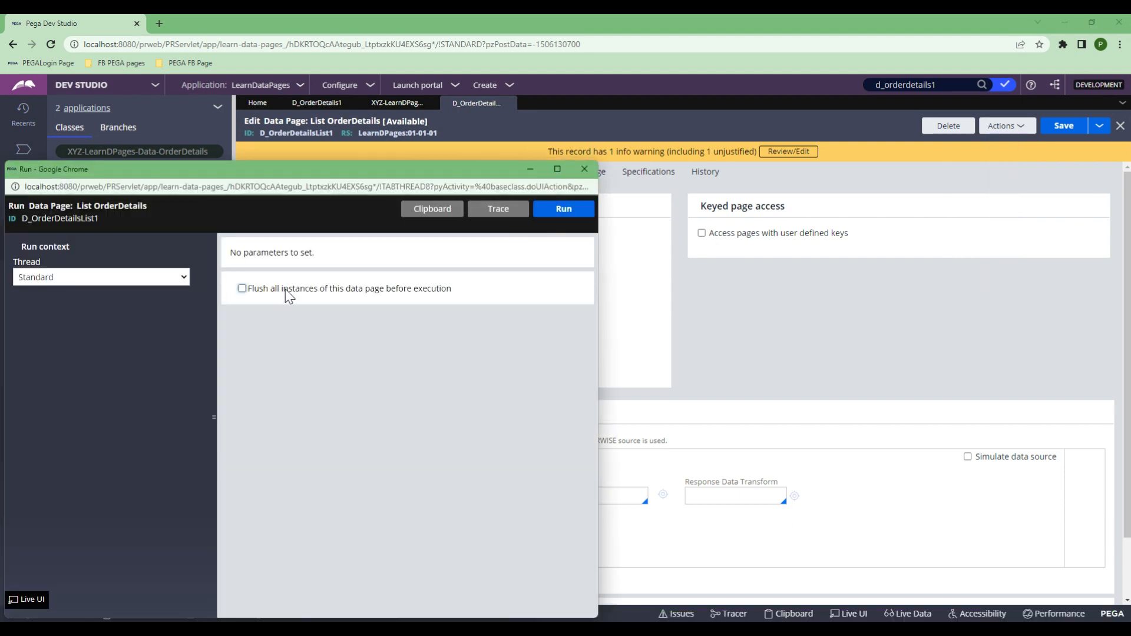
pyautogui.click(242, 288)
pyautogui.click(561, 212)
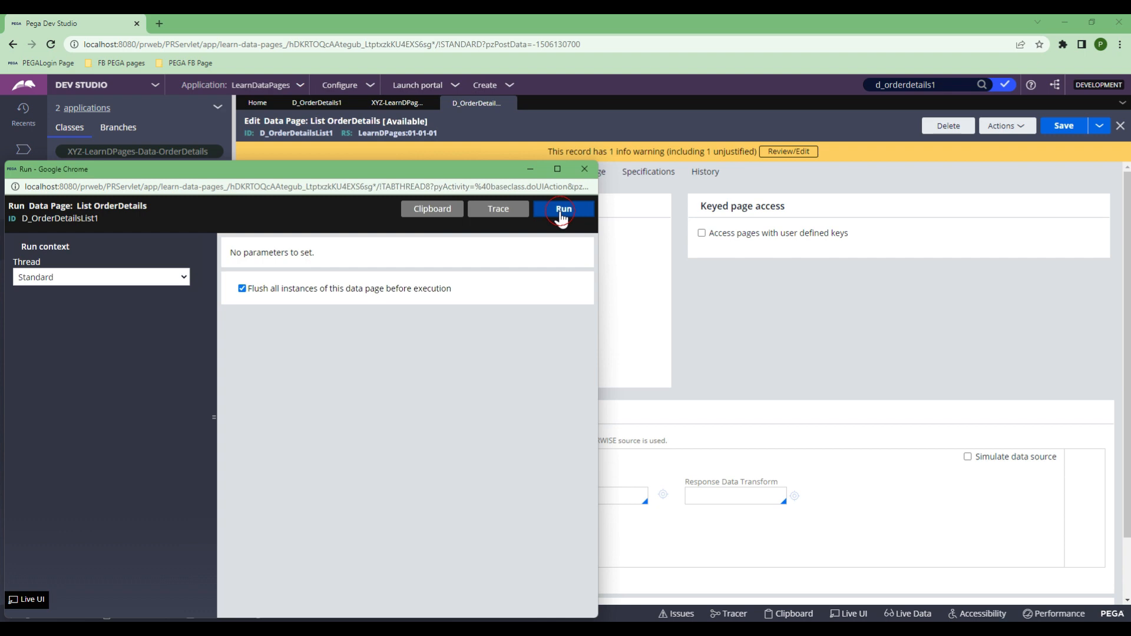
pyautogui.click(559, 170)
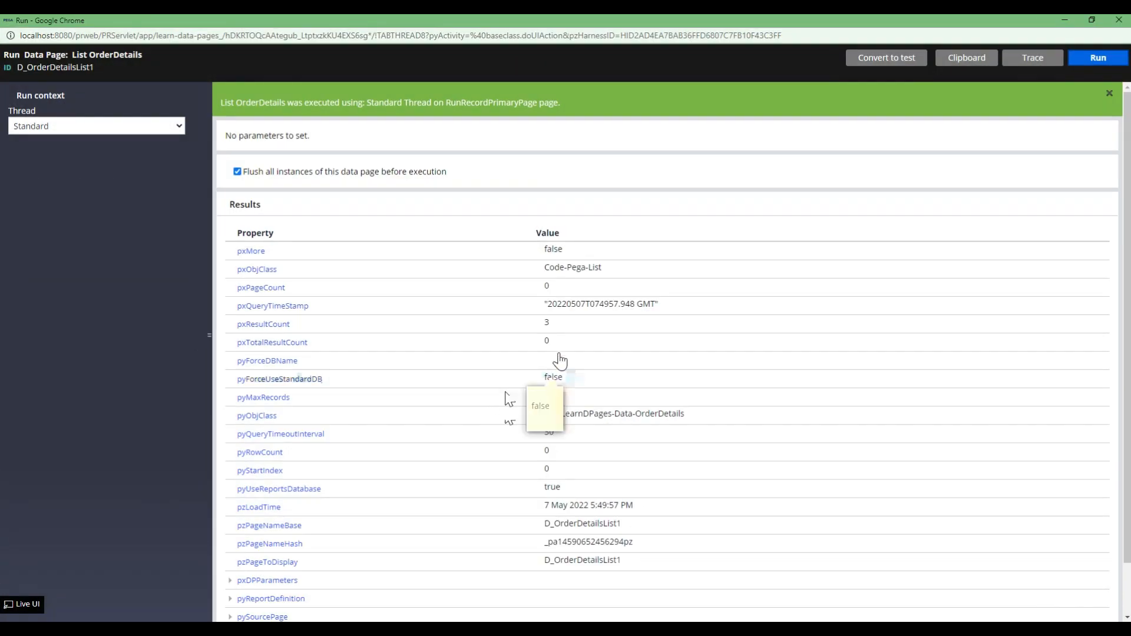
# Examine the item names and unit prices in the first two pxResults entries of the data page run.
pyautogui.click(557, 373)
pyautogui.scroll(-1, 547, 353)
pyautogui.click(551, 268)
pyautogui.click(230, 579)
pyautogui.scroll(-1, 266, 574)
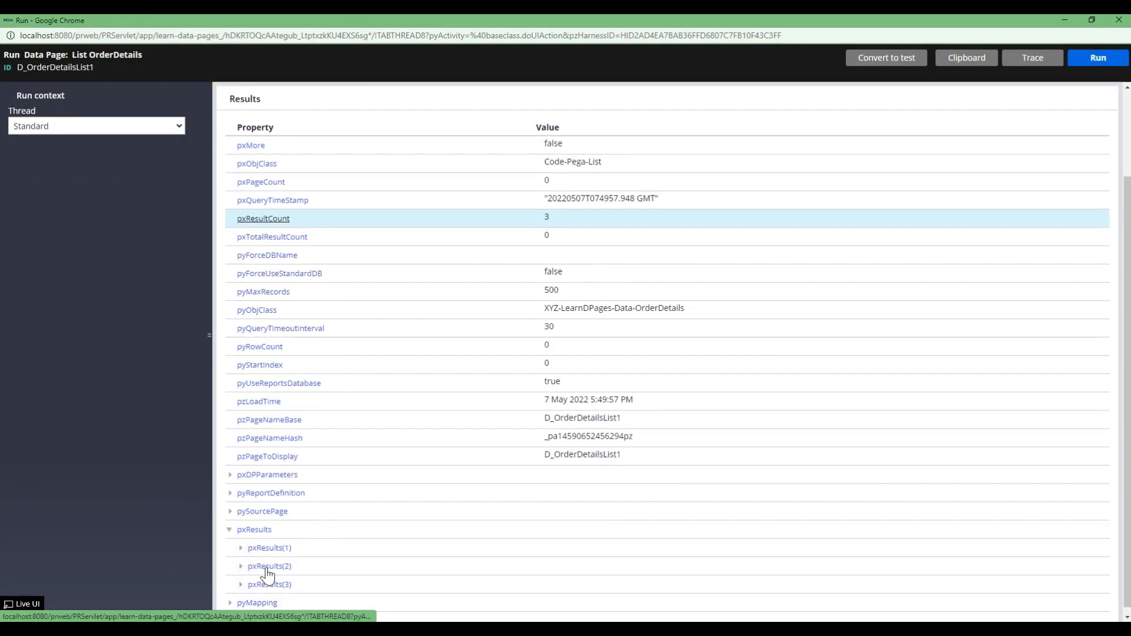
pyautogui.click(241, 546)
pyautogui.scroll(-4, 283, 500)
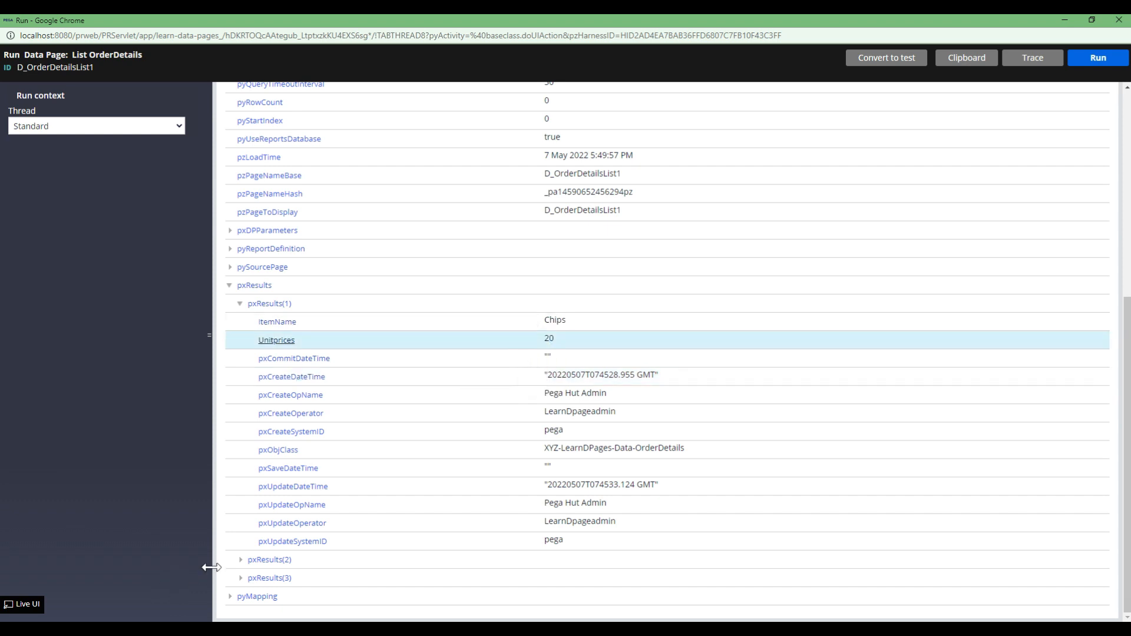
pyautogui.click(239, 560)
pyautogui.scroll(-3, 240, 563)
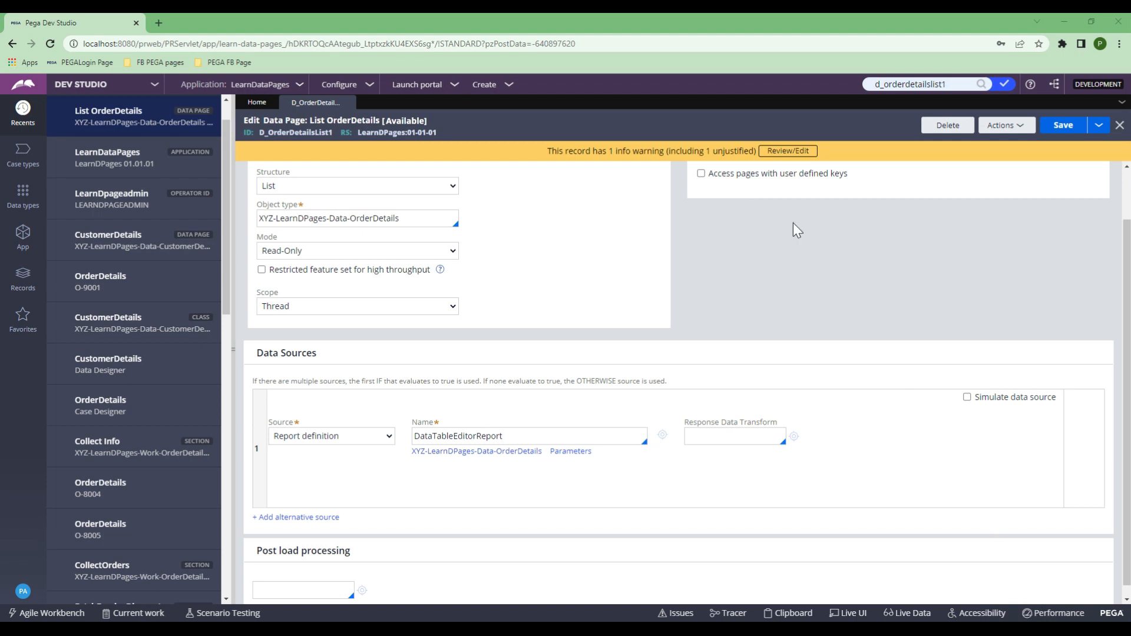
# Review the List OrderDetails data page's scope and source settings, and open its DataTableEditorReport report definition.
pyautogui.click(452, 306)
pyautogui.scroll(2, 518, 308)
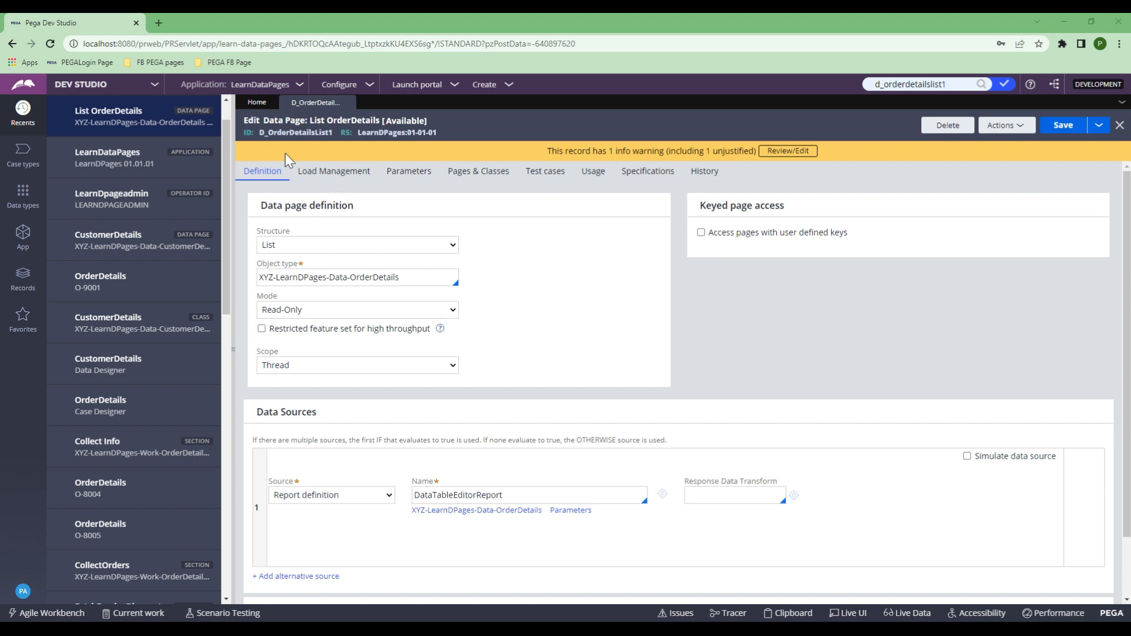
pyautogui.scroll(-2, 277, 353)
pyautogui.click(295, 425)
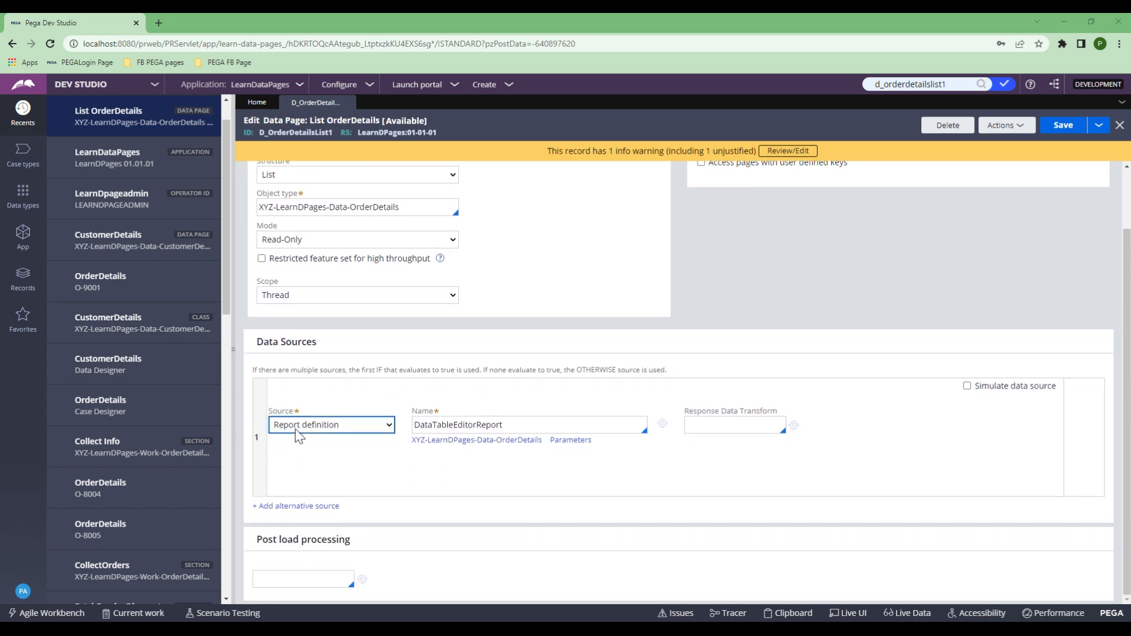
pyautogui.click(457, 425)
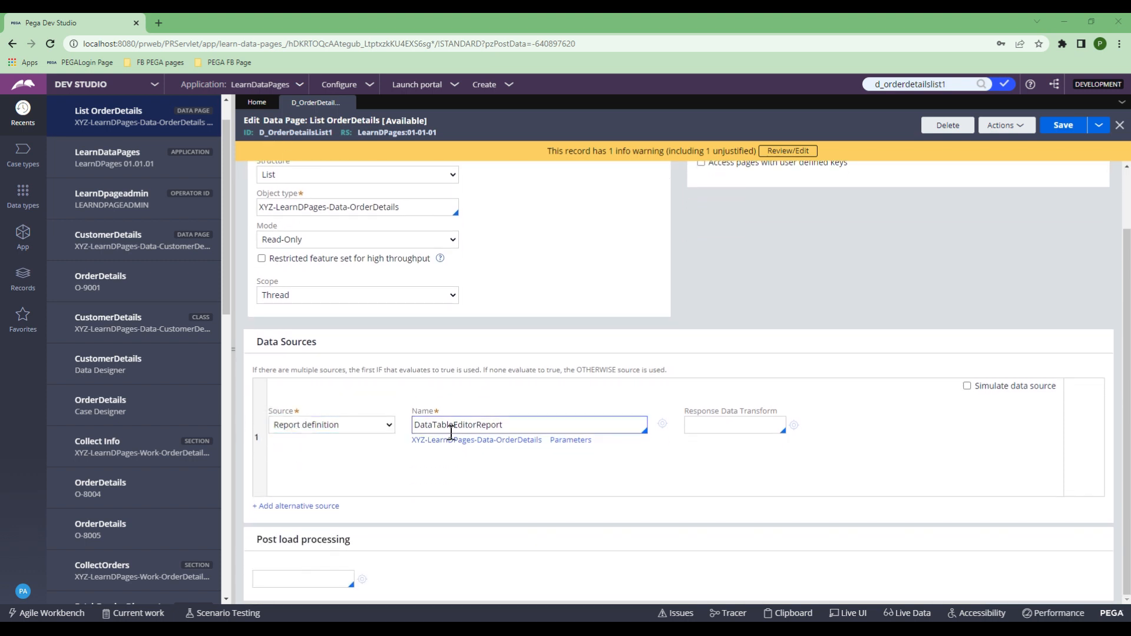
pyautogui.doubleClick(459, 425)
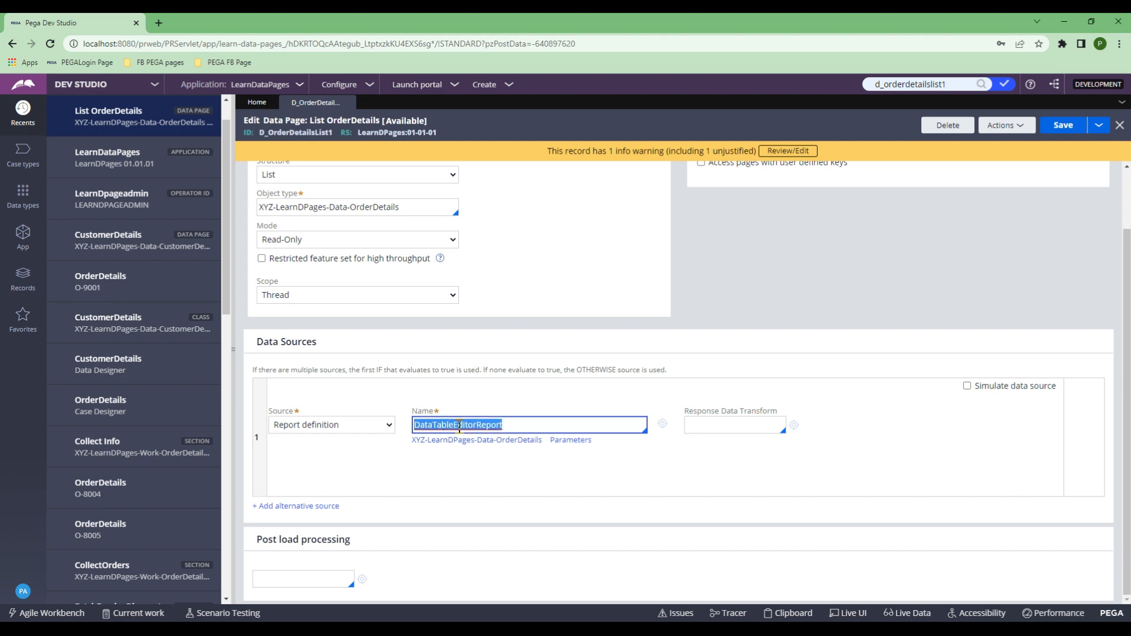
pyautogui.click(662, 423)
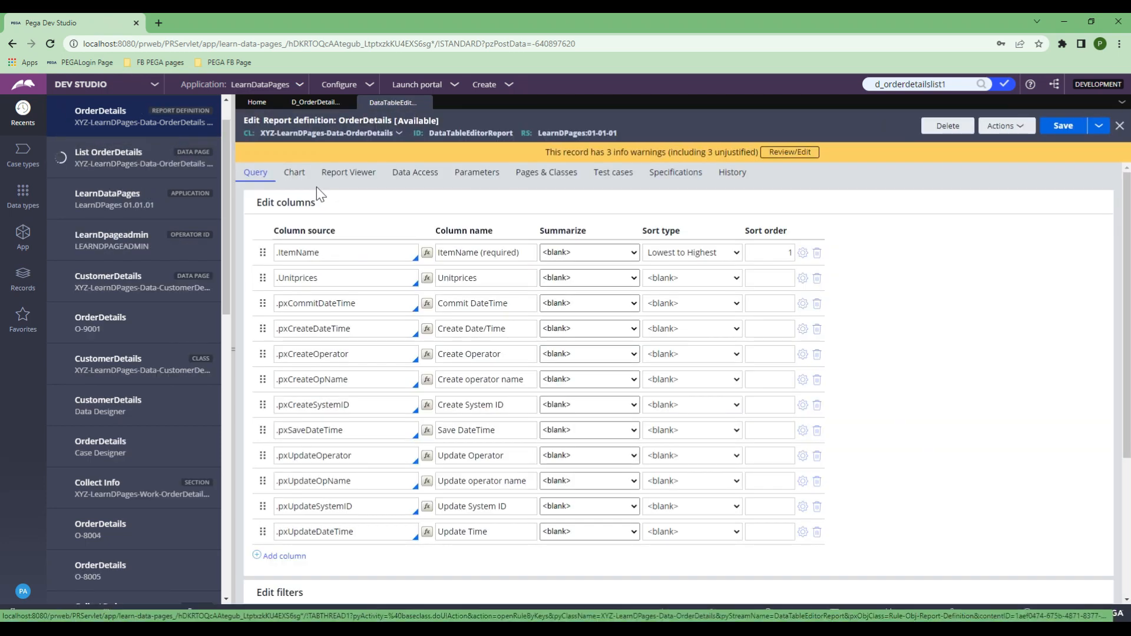
# Run the DataTableEditorReport report definition, check the listed order items, and return to the List OrderDetails data page.
pyautogui.doubleClick(447, 136)
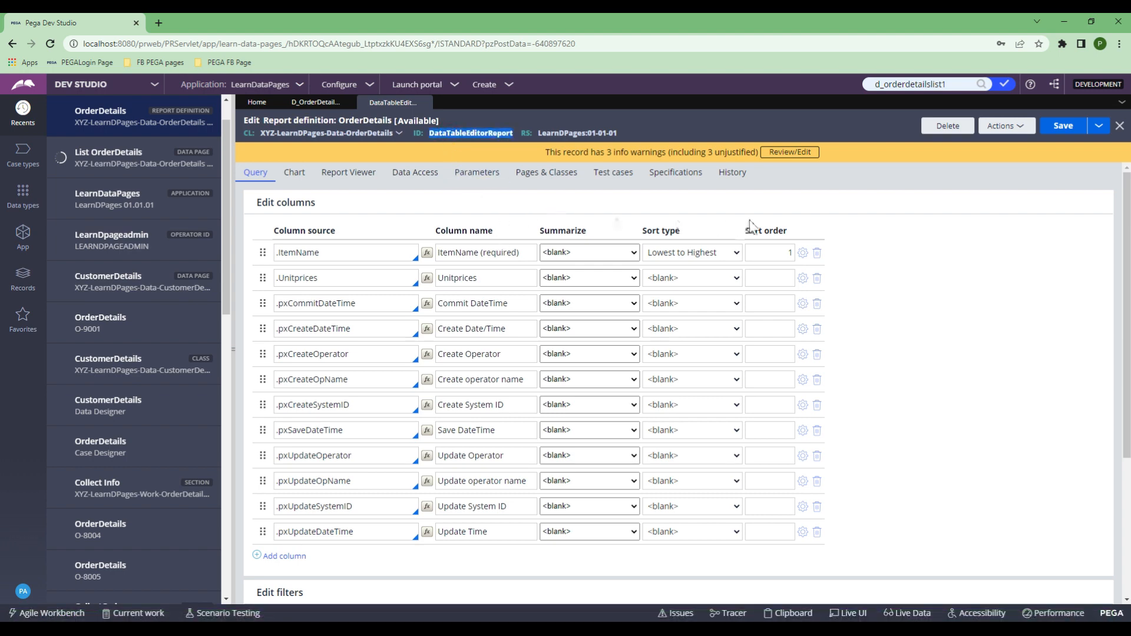
pyautogui.scroll(-4, 987, 230)
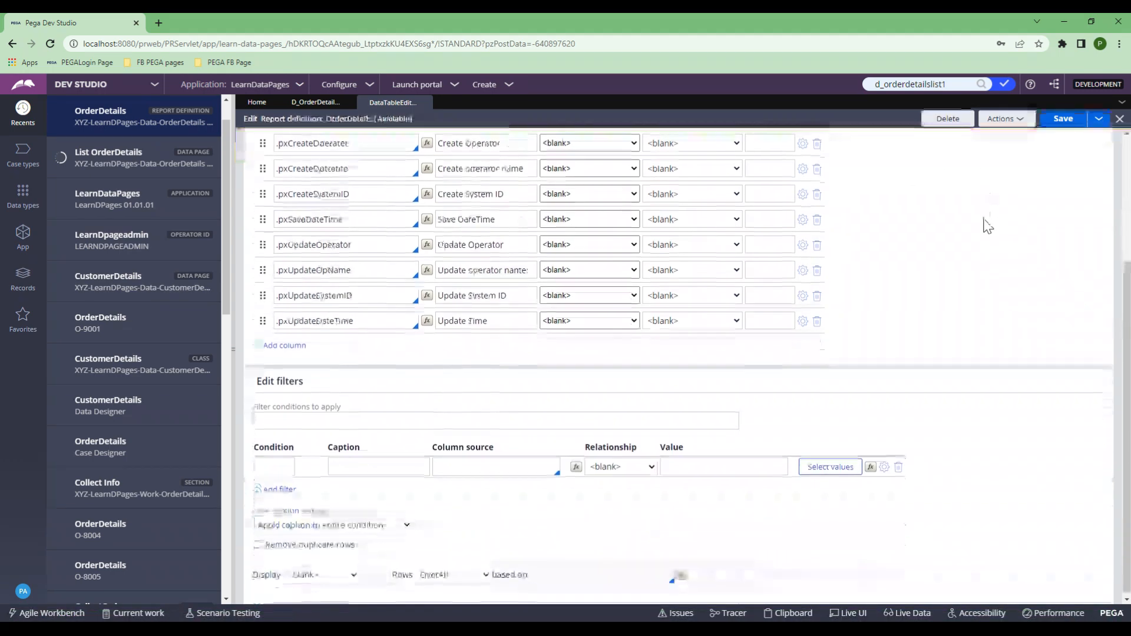
pyautogui.click(1018, 125)
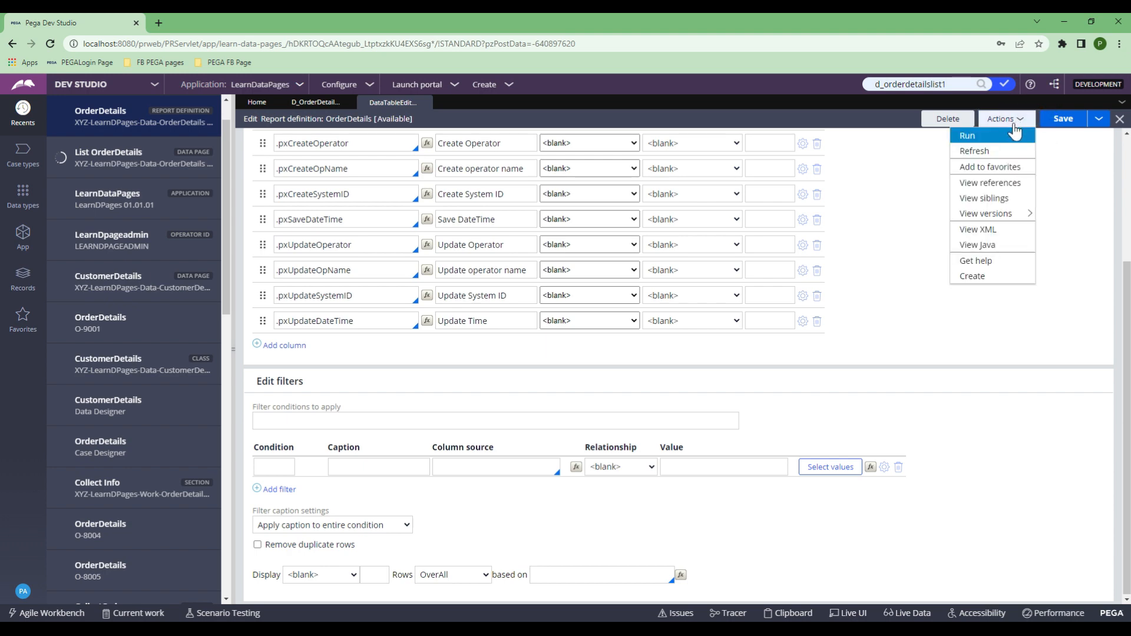
pyautogui.click(966, 142)
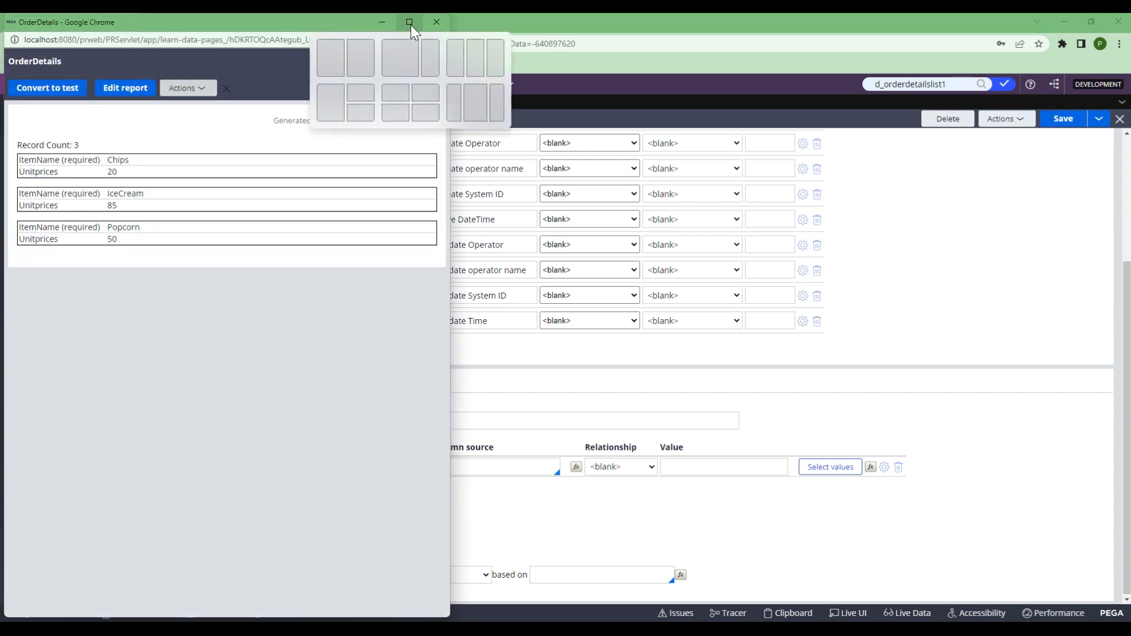
pyautogui.click(411, 25)
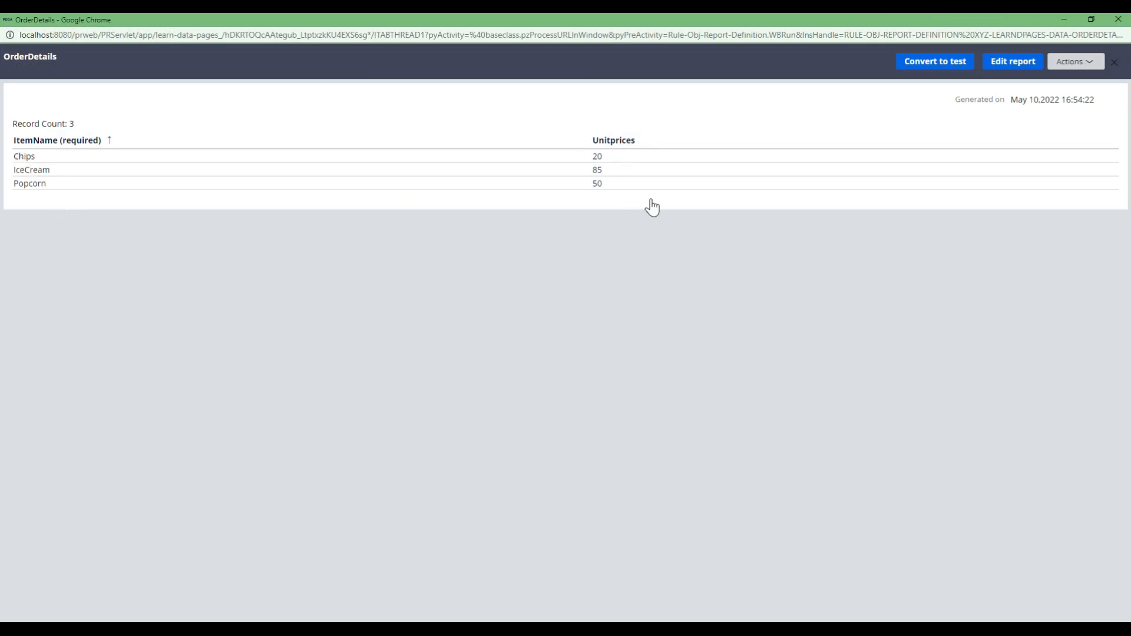
pyautogui.click(1117, 19)
pyautogui.click(331, 106)
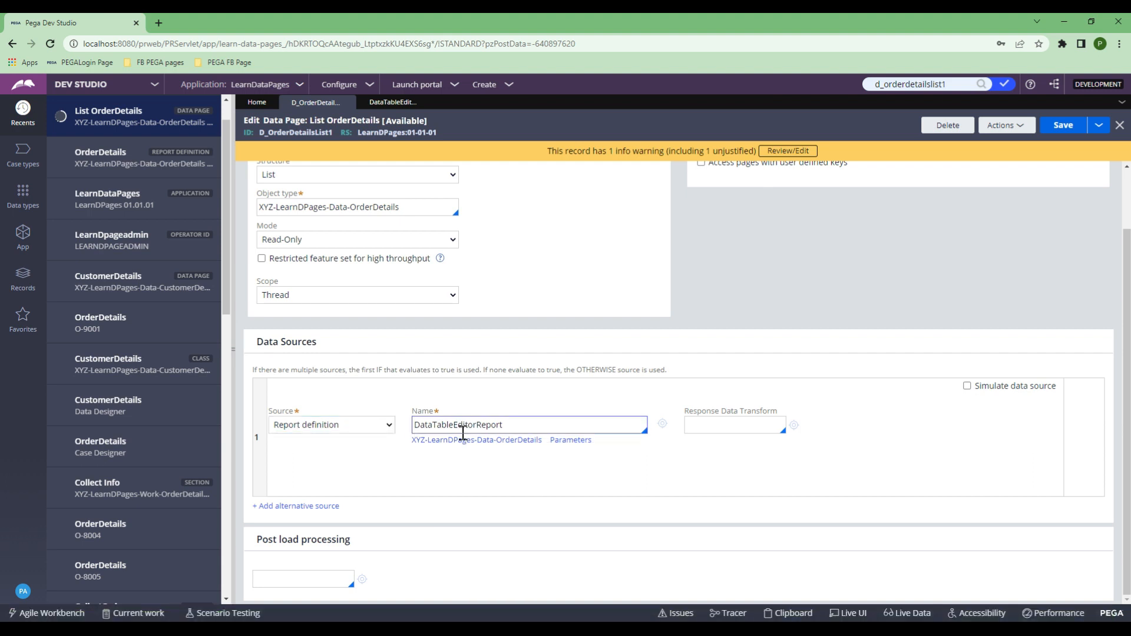
# Close the data page run results, set the scope of D_OrderDetailsList1 to Node, and try to save it.
pyautogui.scroll(1, 461, 432)
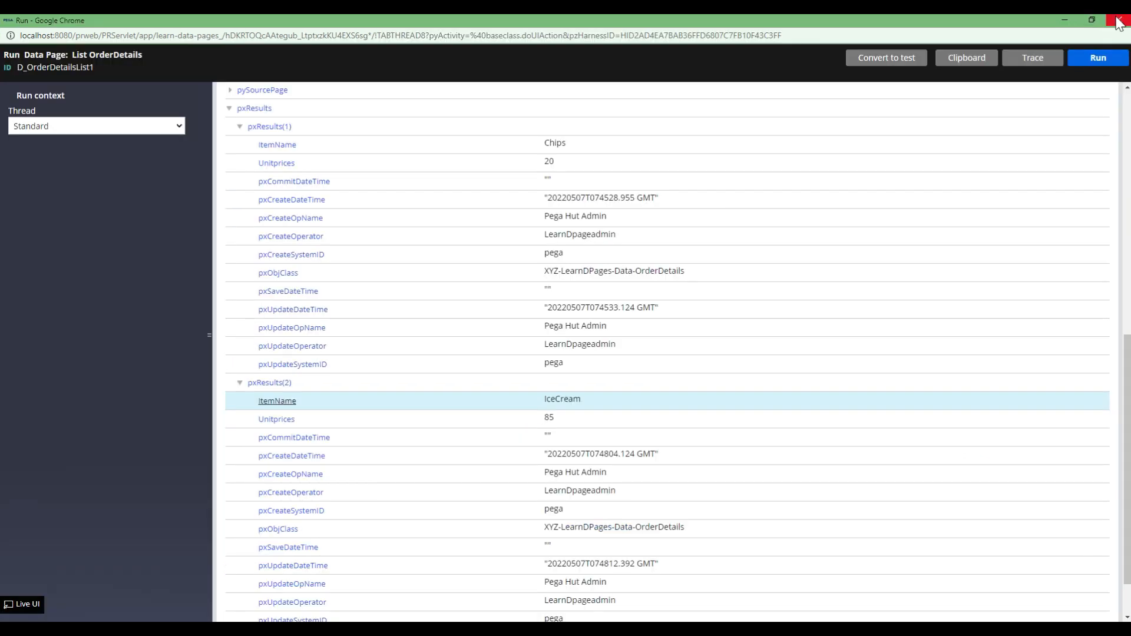
pyautogui.click(1117, 23)
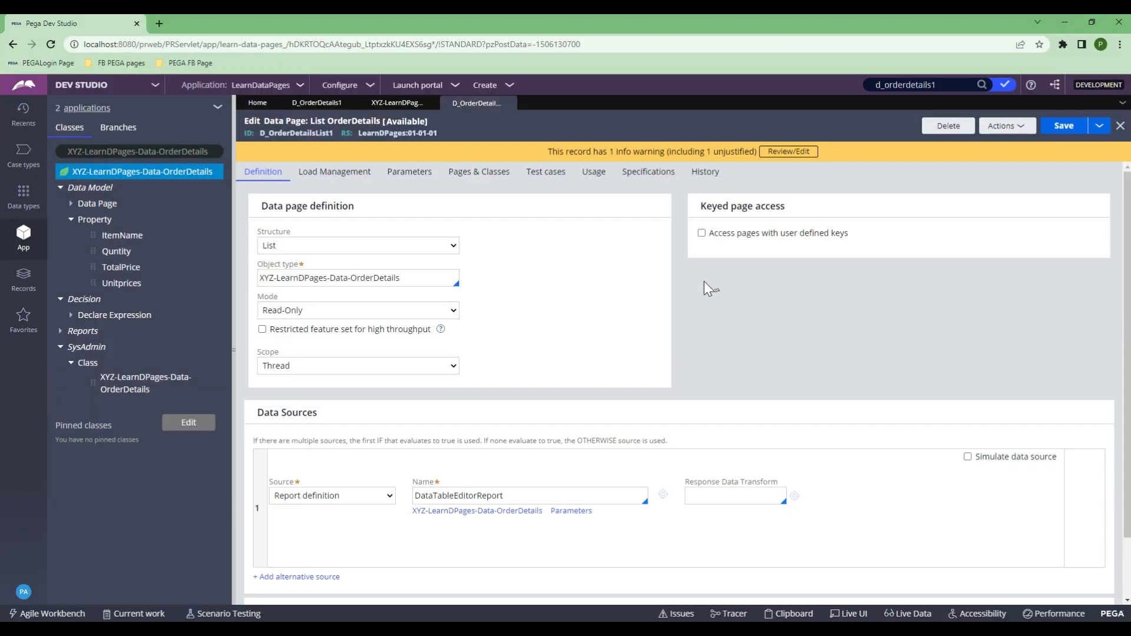
pyautogui.click(332, 370)
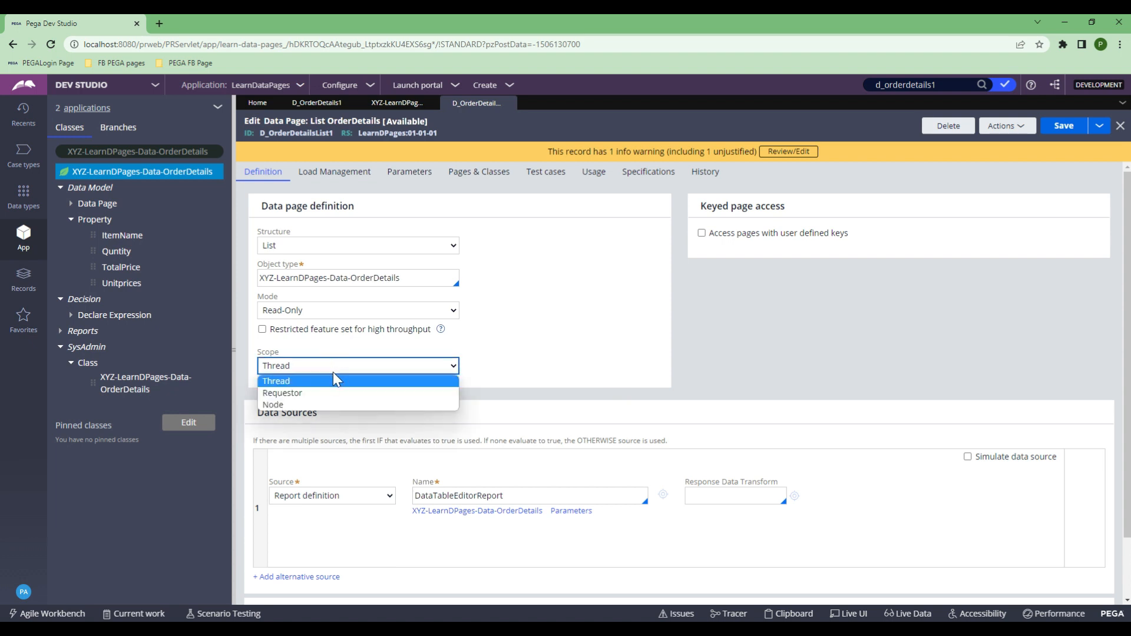
pyautogui.click(283, 405)
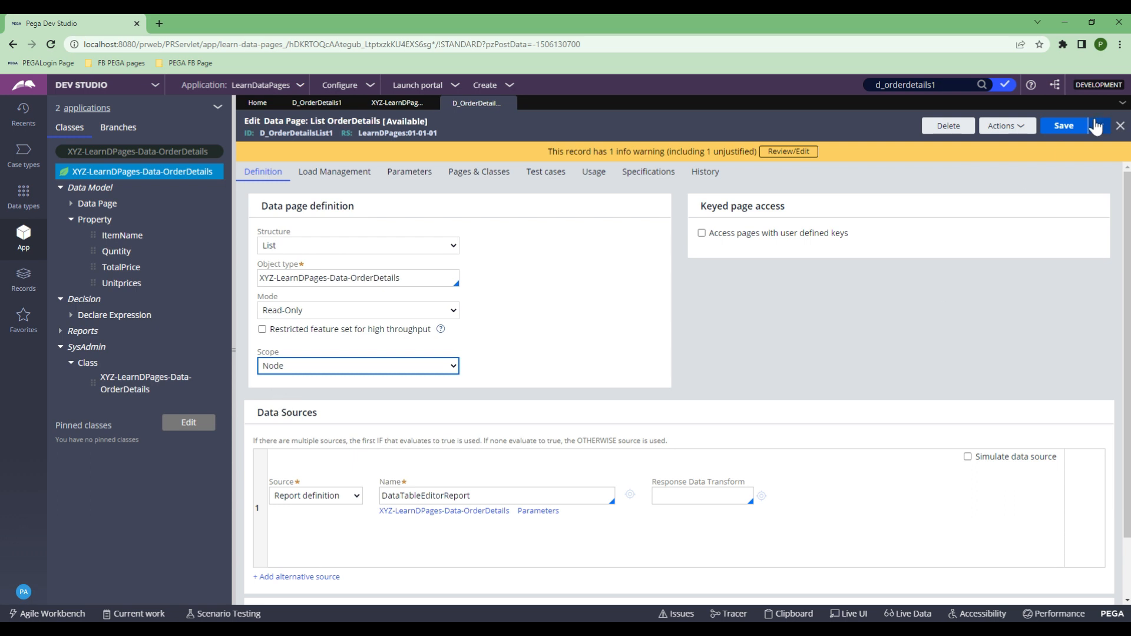
pyautogui.click(1078, 135)
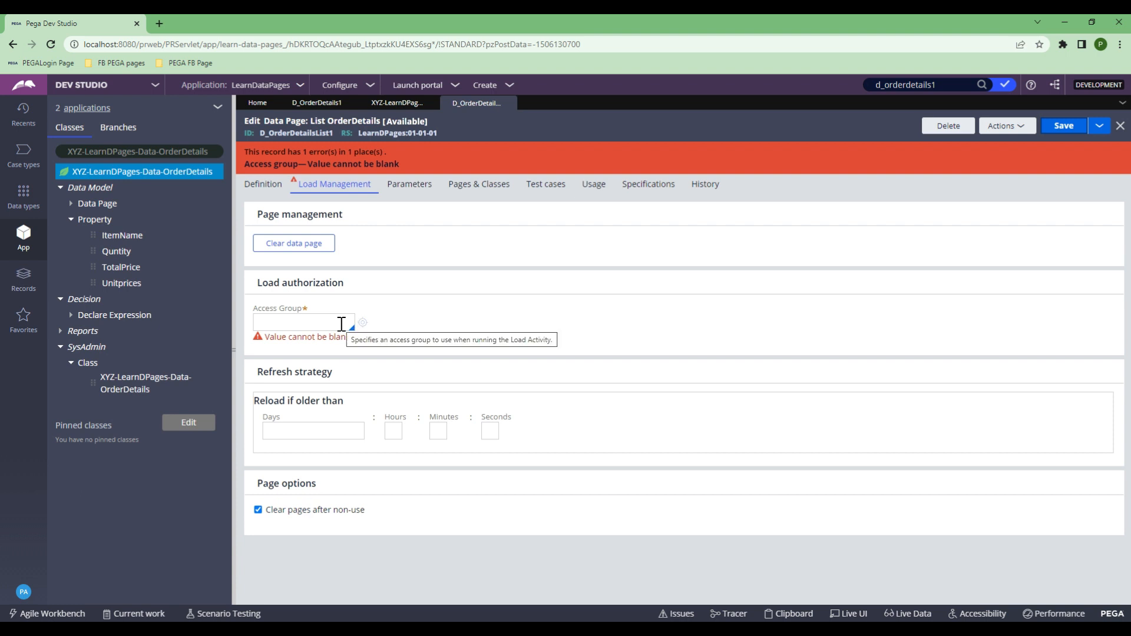
# Open the current operator's access group record to look up its ID for the data page's load authorization.
pyautogui.rightClick(27, 595)
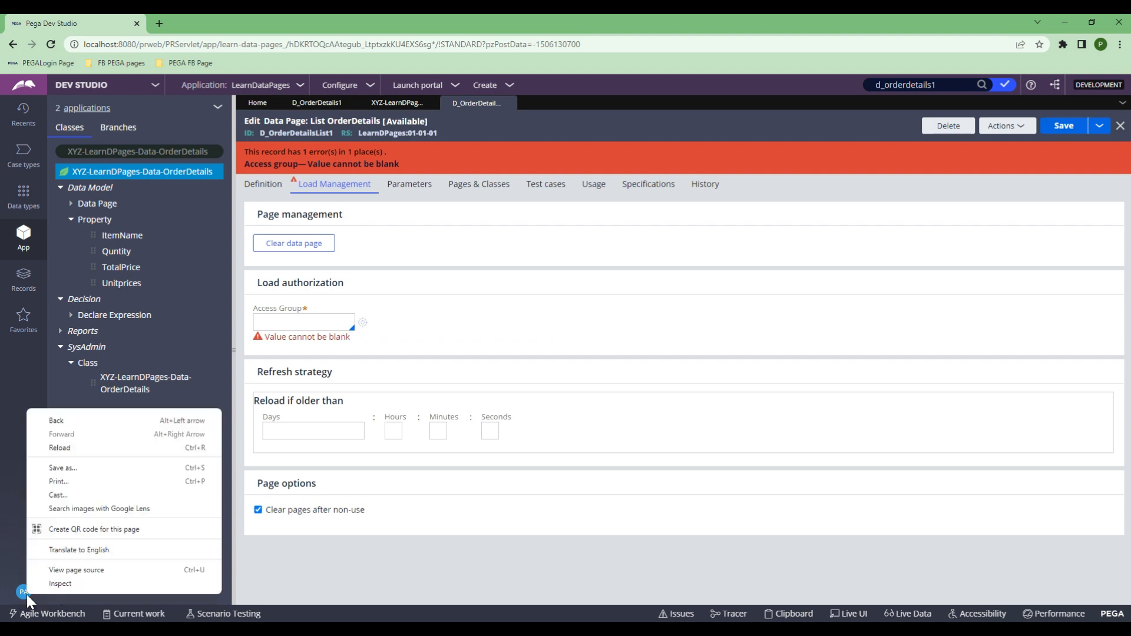
pyautogui.click(24, 596)
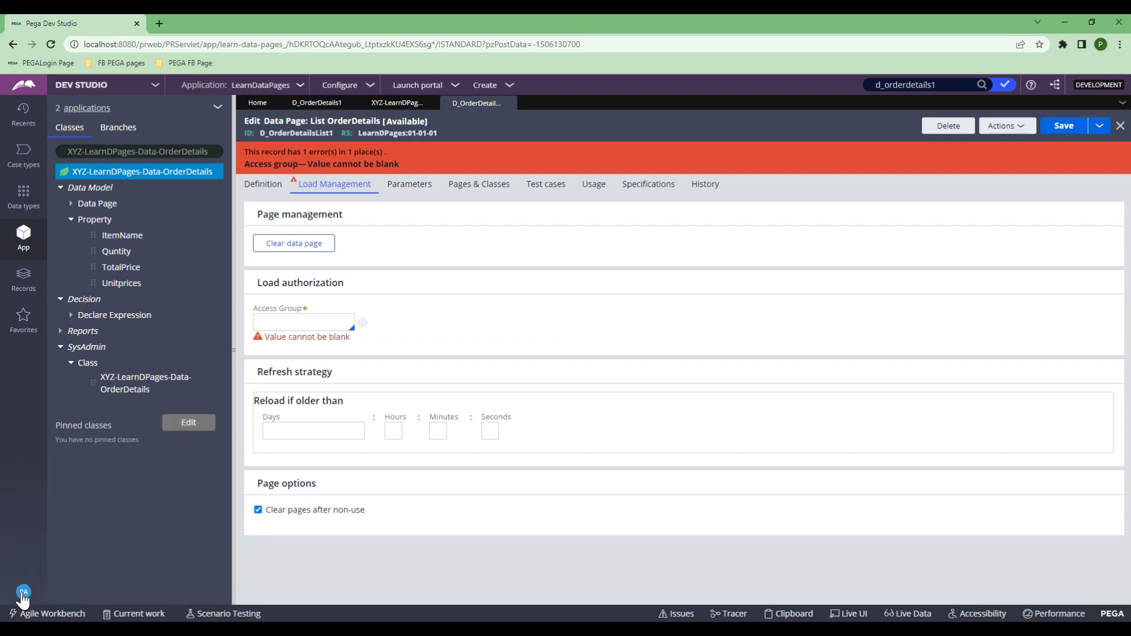
pyautogui.click(23, 596)
pyautogui.click(32, 546)
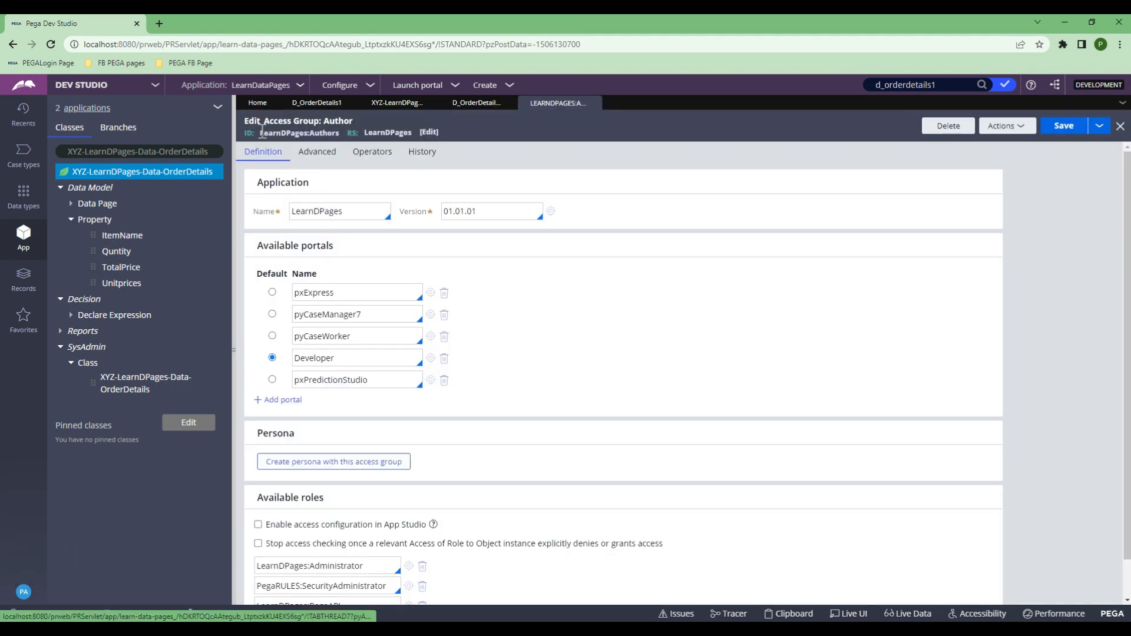
# Set the load authorization access group of D_OrderDetailsList1 to LearnDPages:Authors, save the data page, and close it.
pyautogui.moveTo(260, 133); pyautogui.dragTo(340, 133)
pyautogui.hotkey('ctrl', 'c')
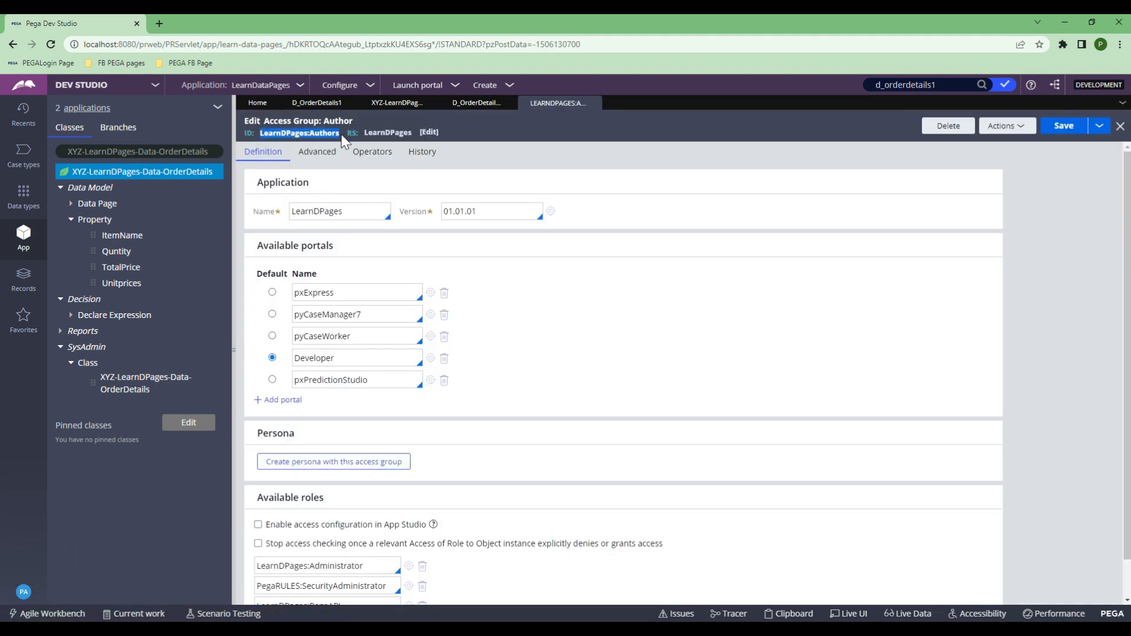
pyautogui.click(596, 103)
pyautogui.click(285, 318)
pyautogui.hotkey('ctrl', 'v')
pyautogui.click(1063, 126)
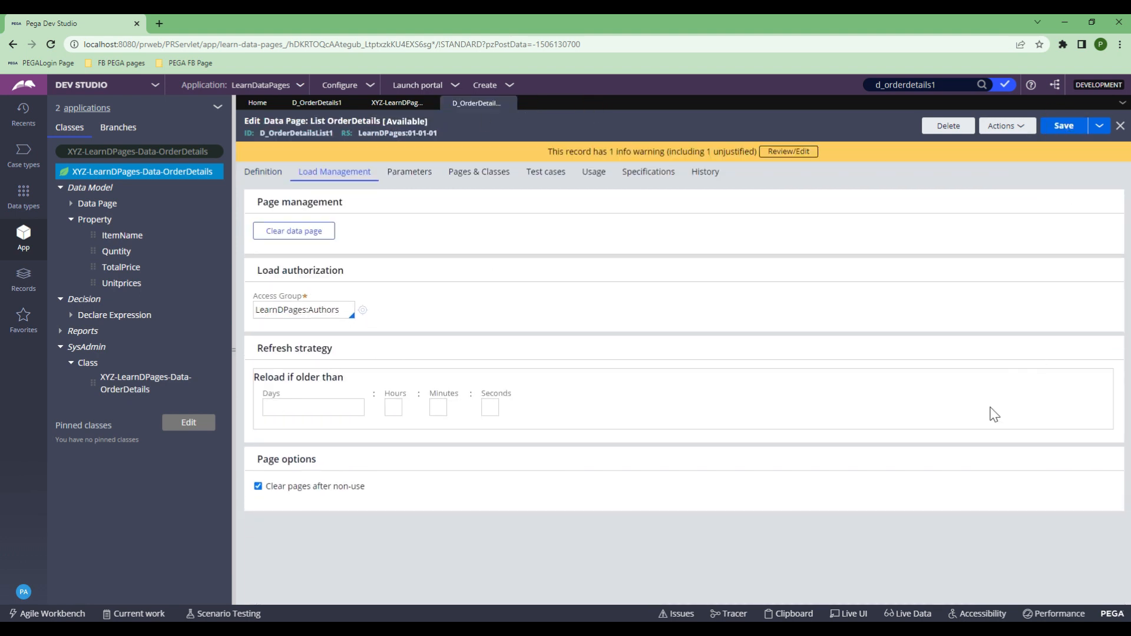
pyautogui.moveTo(509, 113)
pyautogui.click(509, 103)
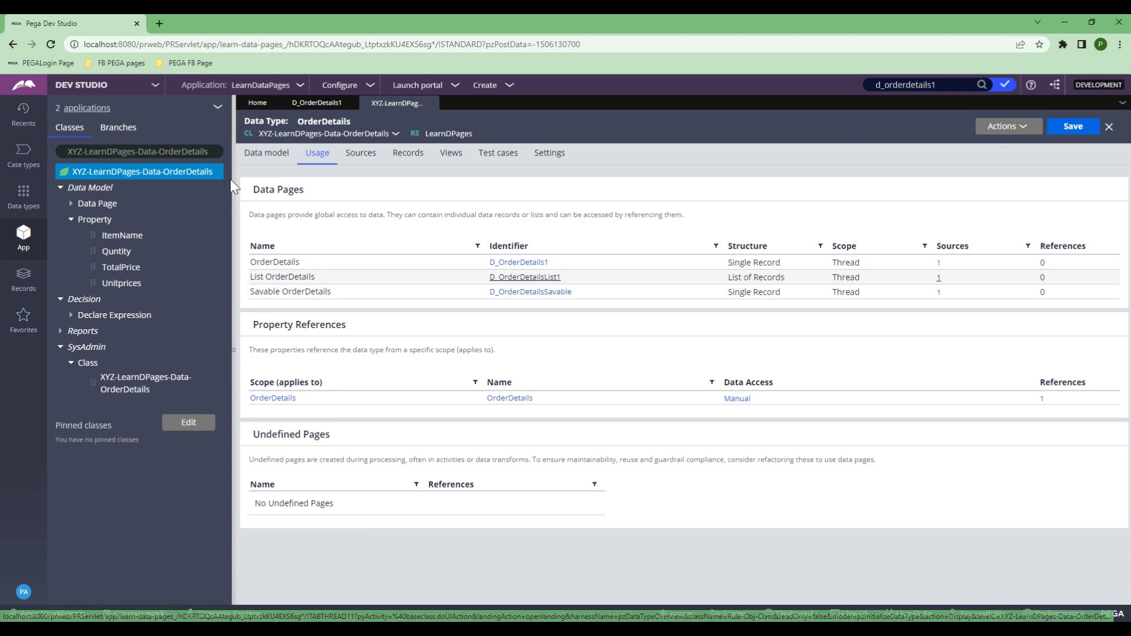
# Look up the XYZ-LearnDPages-Work class and open the CollectOrders section of its OrderDetails case type.
pyautogui.doubleClick(198, 152)
pyautogui.tripleClick(199, 153)
pyautogui.write('XYZ-LearnDPages-Work')
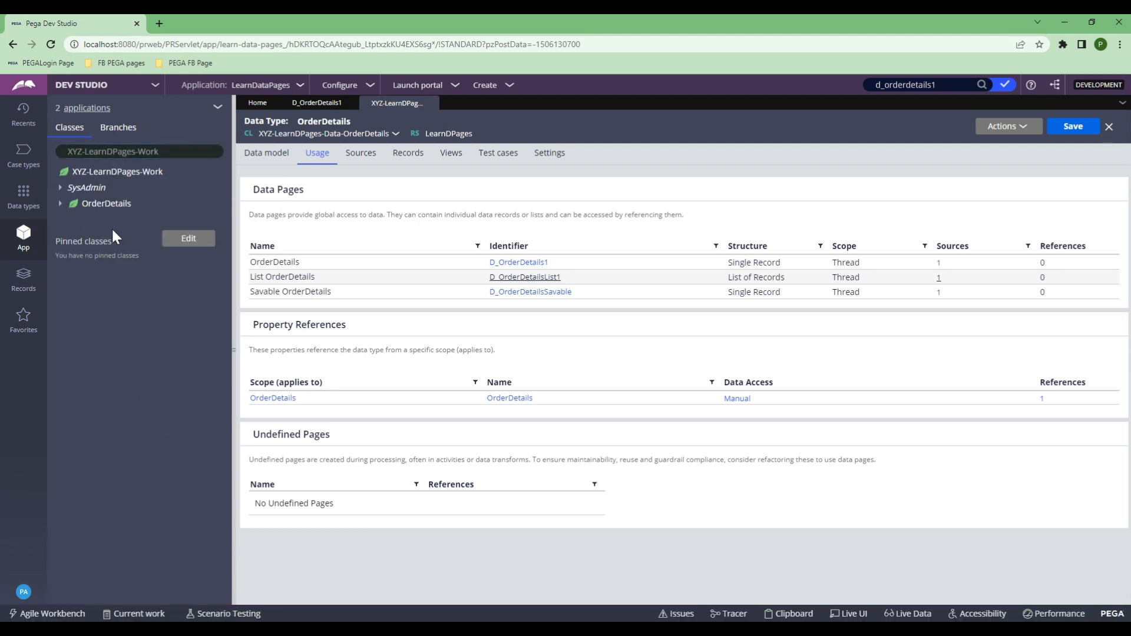
pyautogui.click(94, 203)
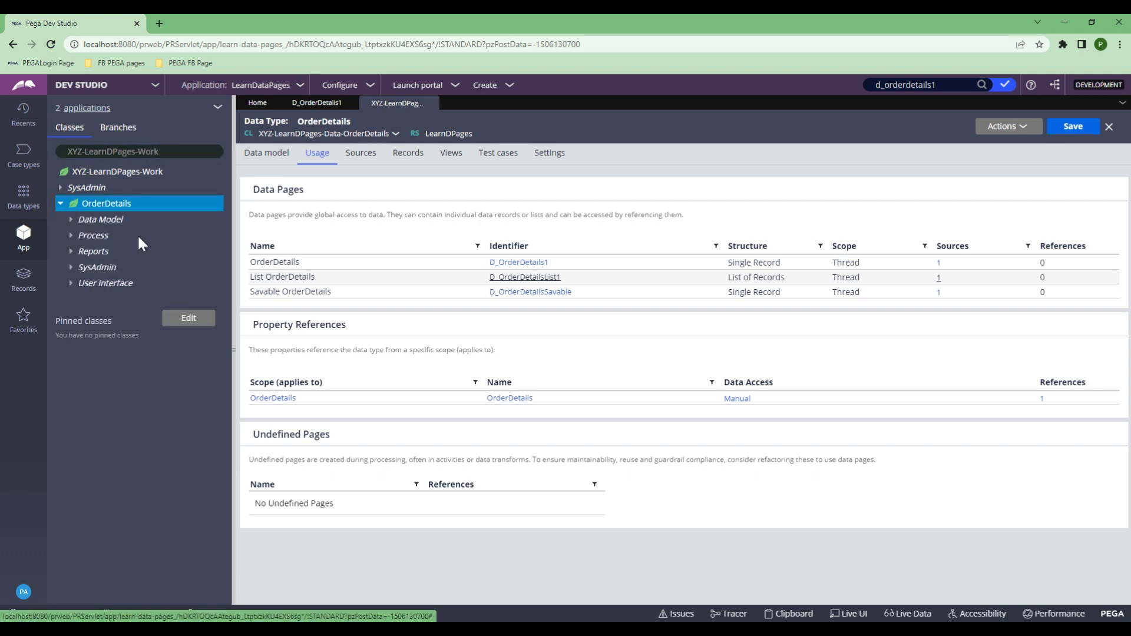
pyautogui.click(71, 285)
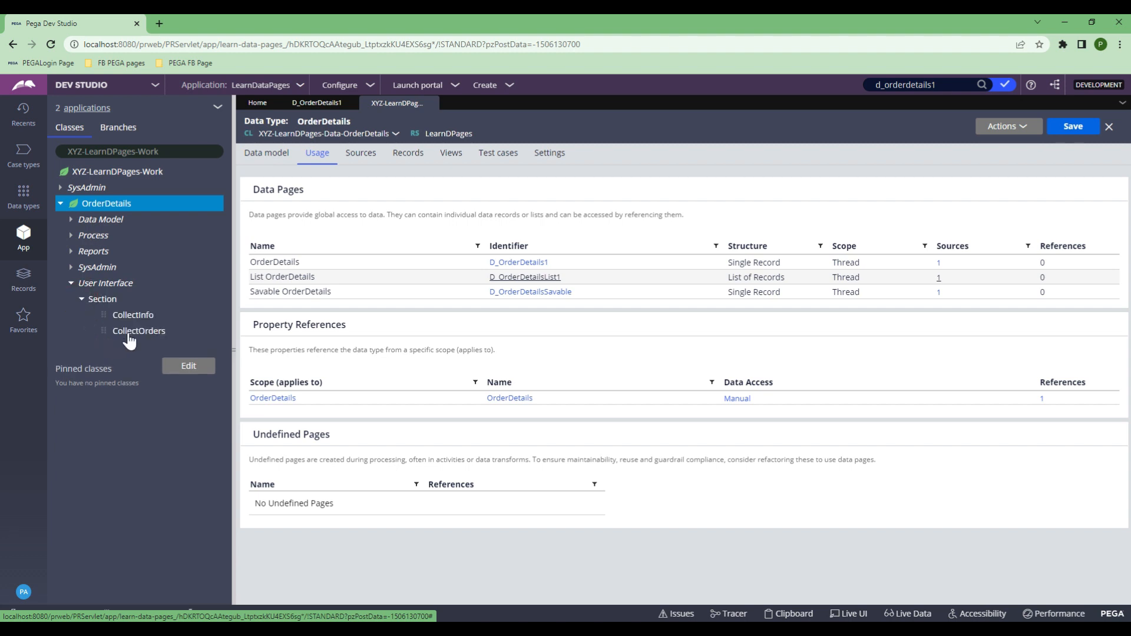
pyautogui.click(129, 334)
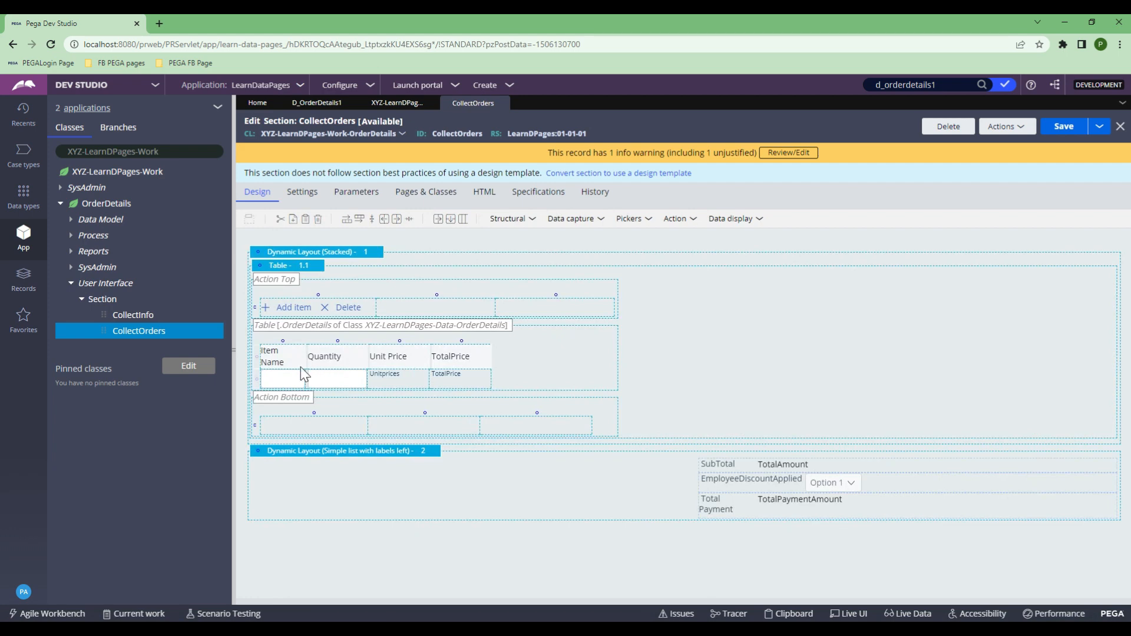
# Change the Item Name cell's control to Dropdown and include the placeholder text "Select --".
pyautogui.click(286, 379)
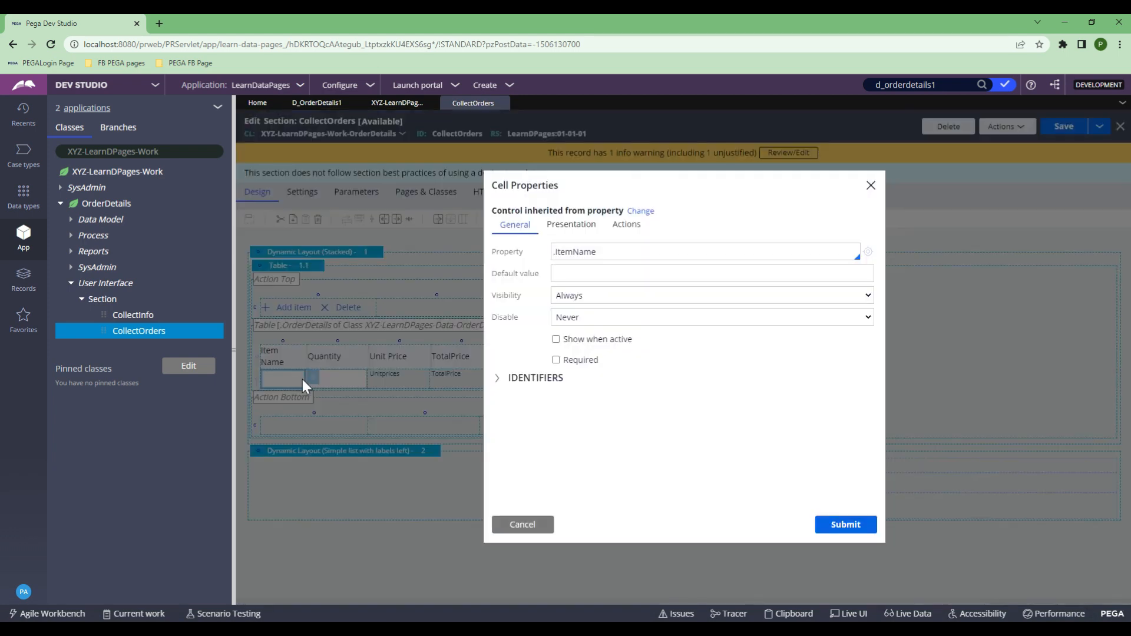
pyautogui.click(634, 212)
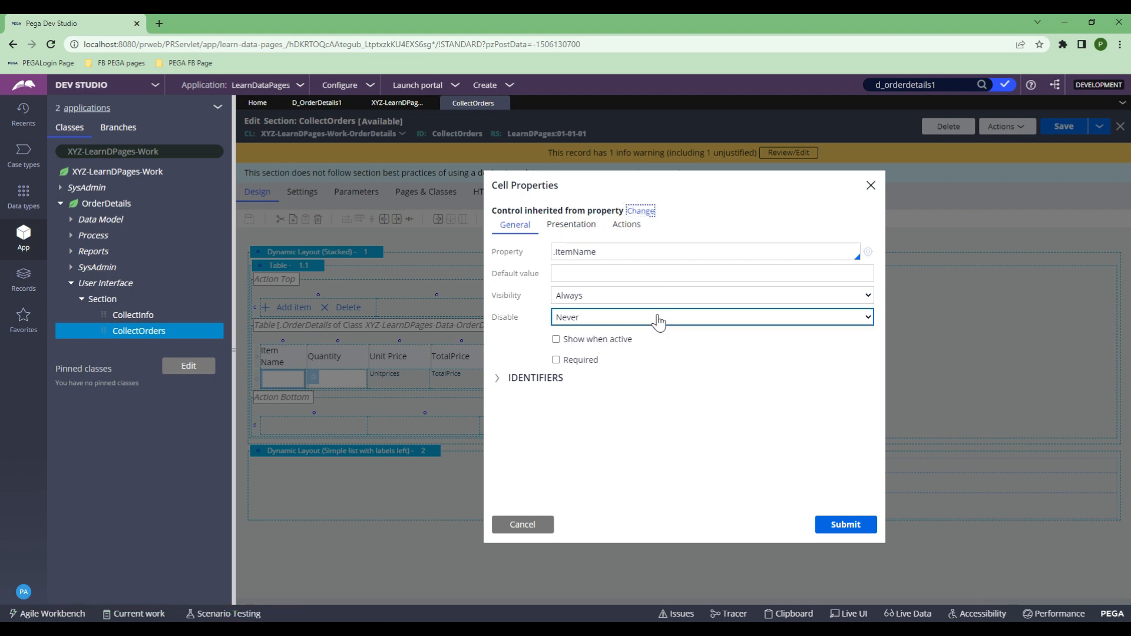
pyautogui.click(796, 301)
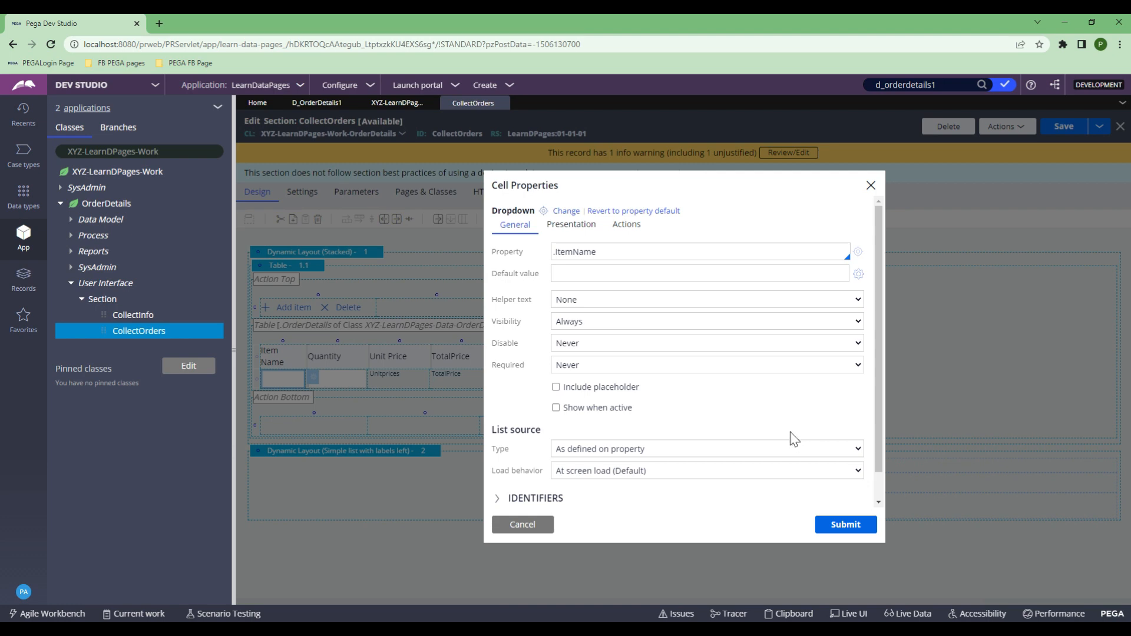
pyautogui.scroll(-1, 779, 432)
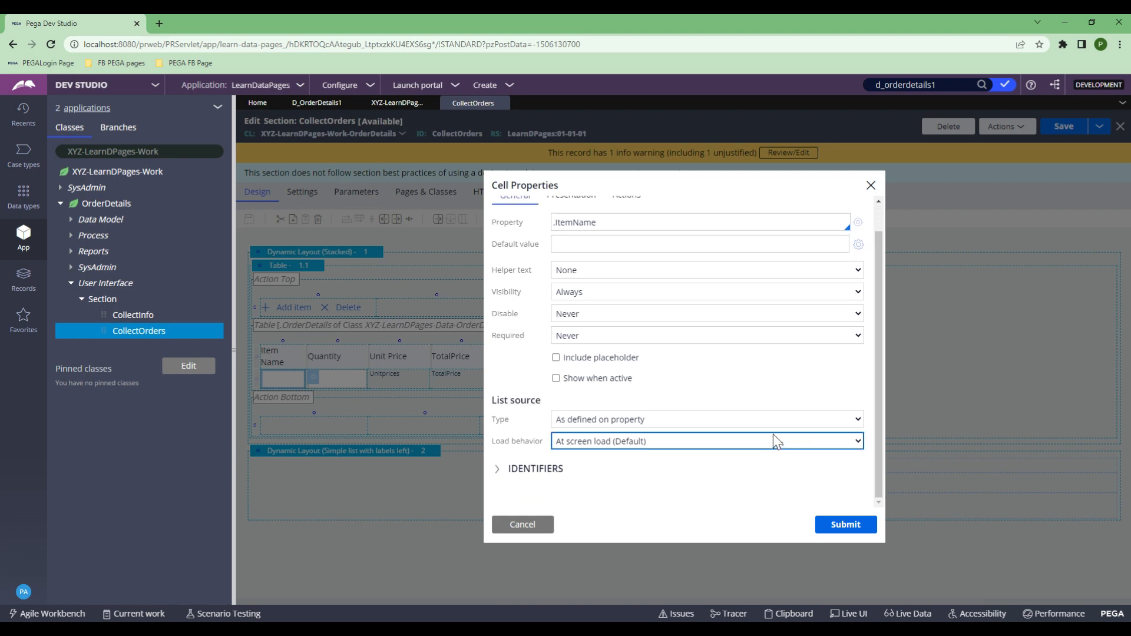
pyautogui.click(556, 358)
pyautogui.click(603, 382)
pyautogui.write('Select --')
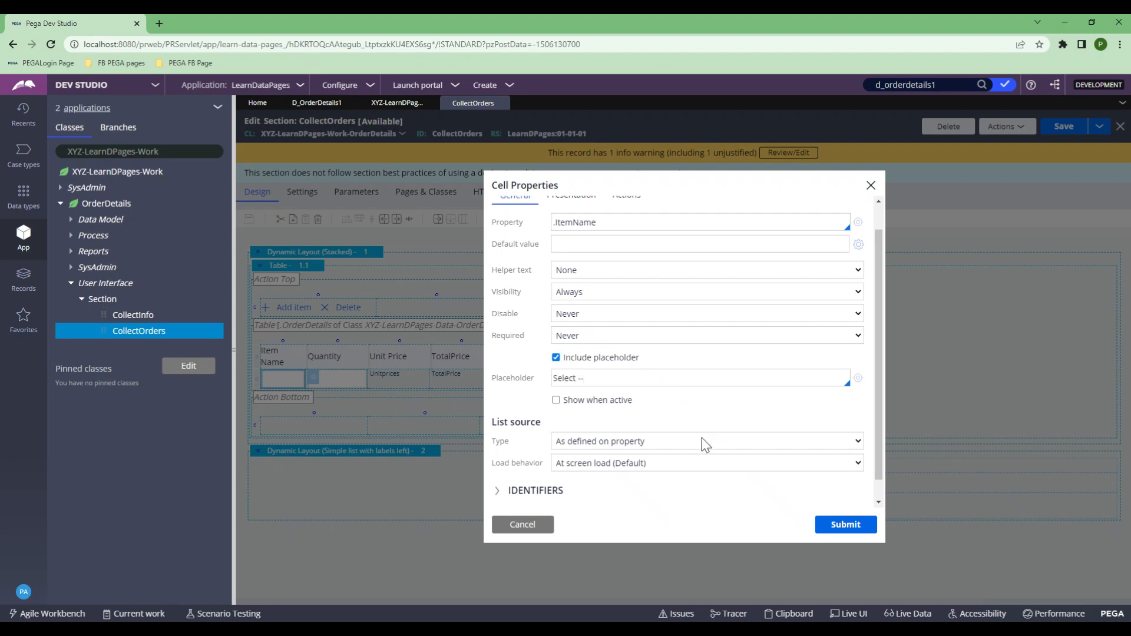
# Review the dropdown's list source types and the table type options in the ItemName property rule, closing the rule again.
pyautogui.click(628, 446)
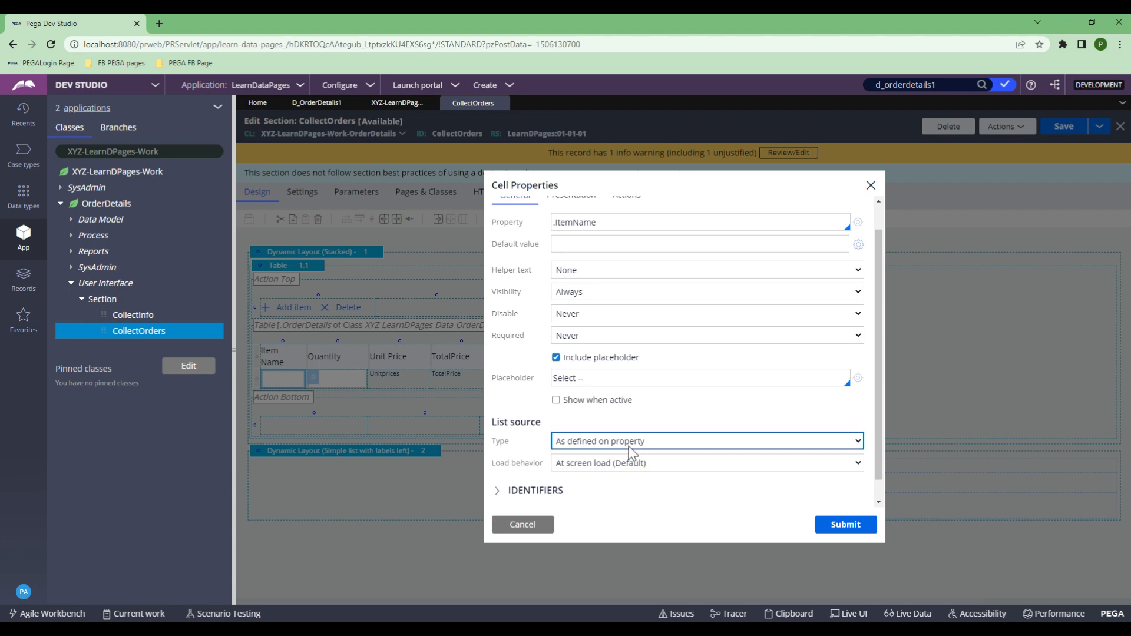
pyautogui.click(628, 446)
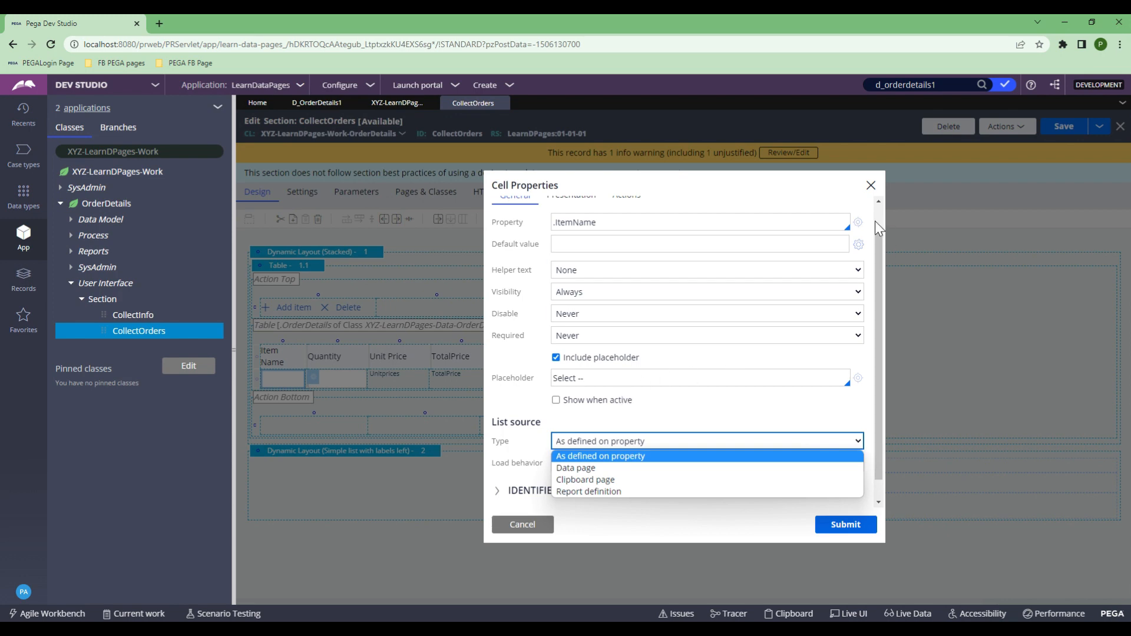
pyautogui.click(858, 224)
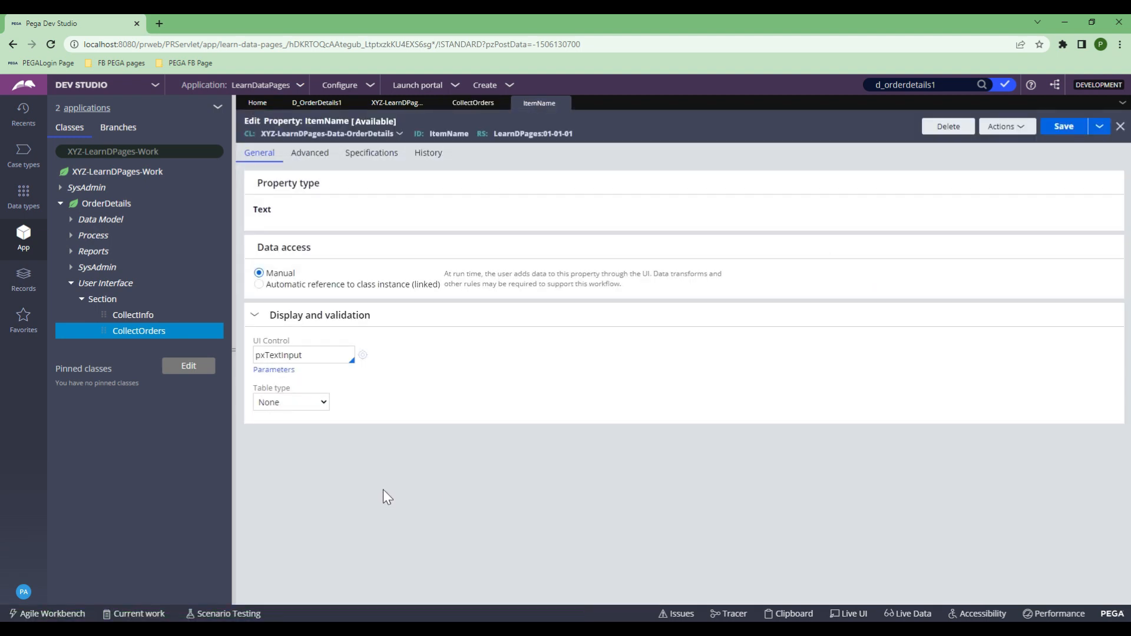
pyautogui.click(295, 404)
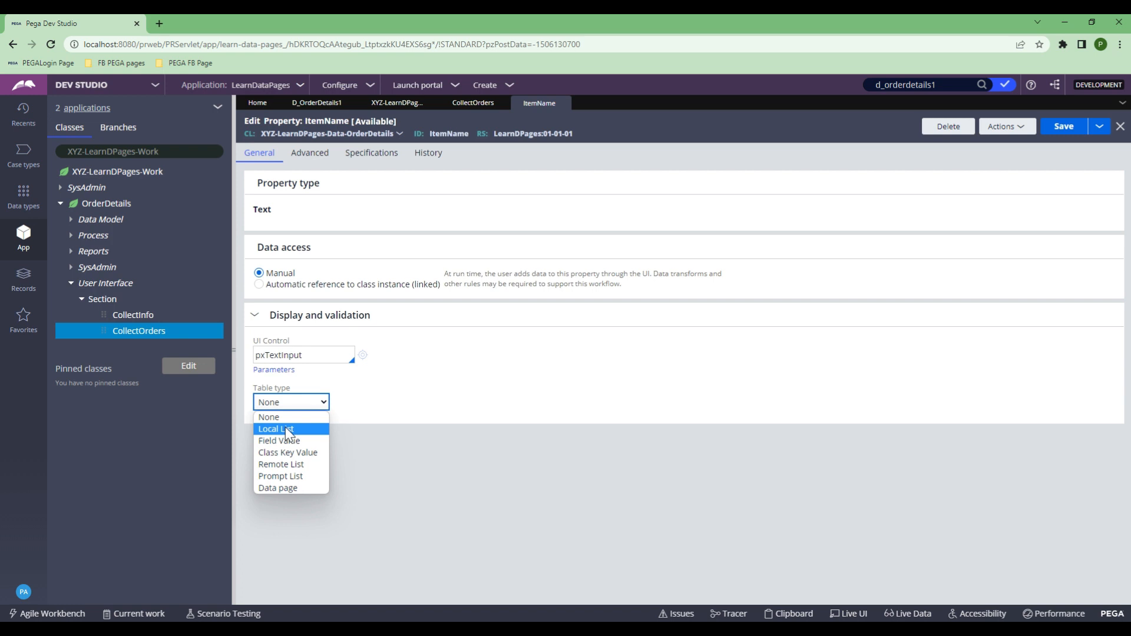
pyautogui.click(444, 461)
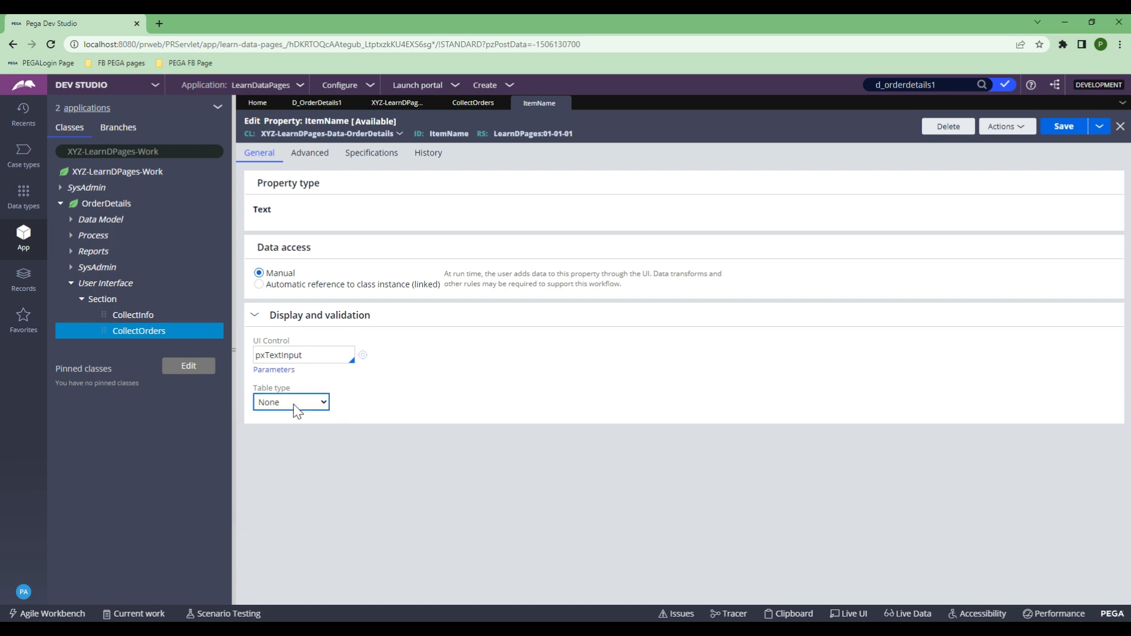
pyautogui.click(565, 104)
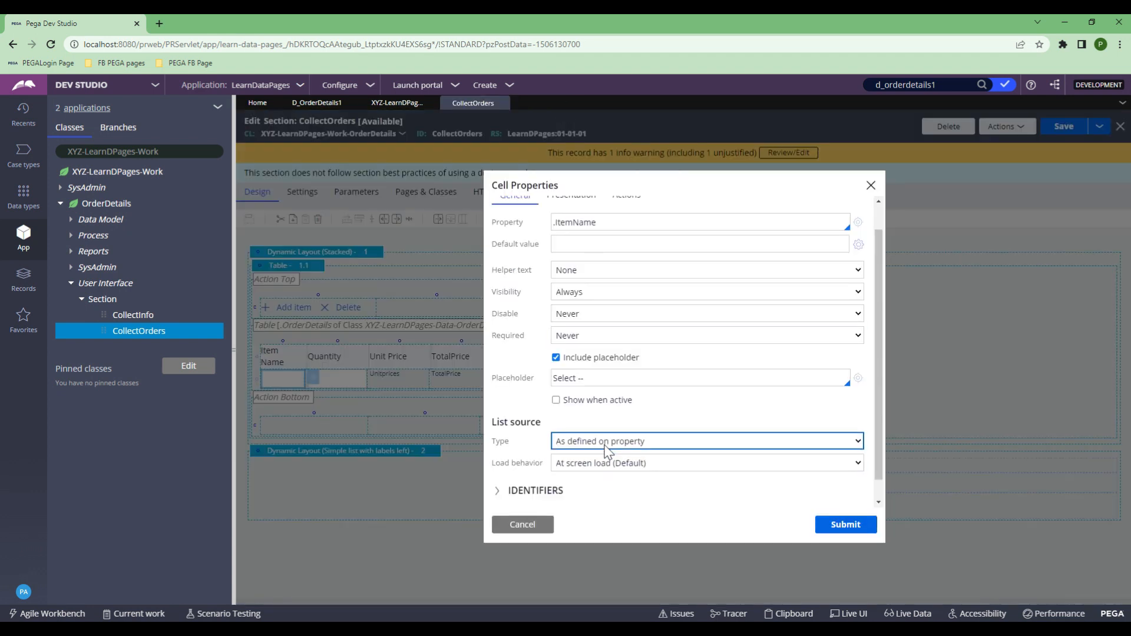
pyautogui.click(589, 445)
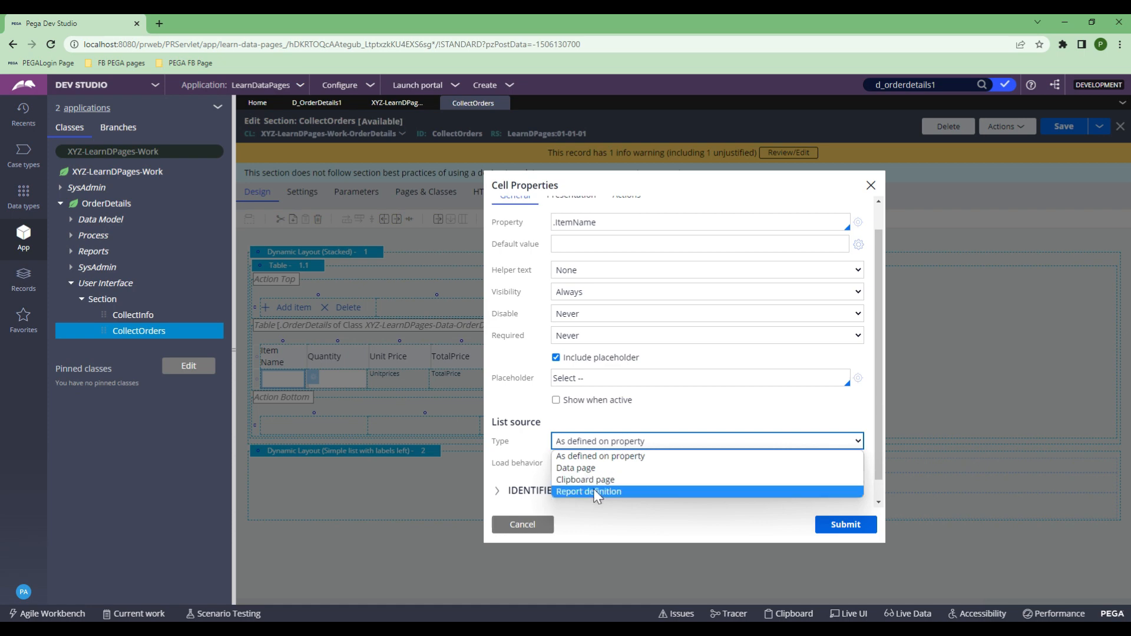
pyautogui.click(611, 521)
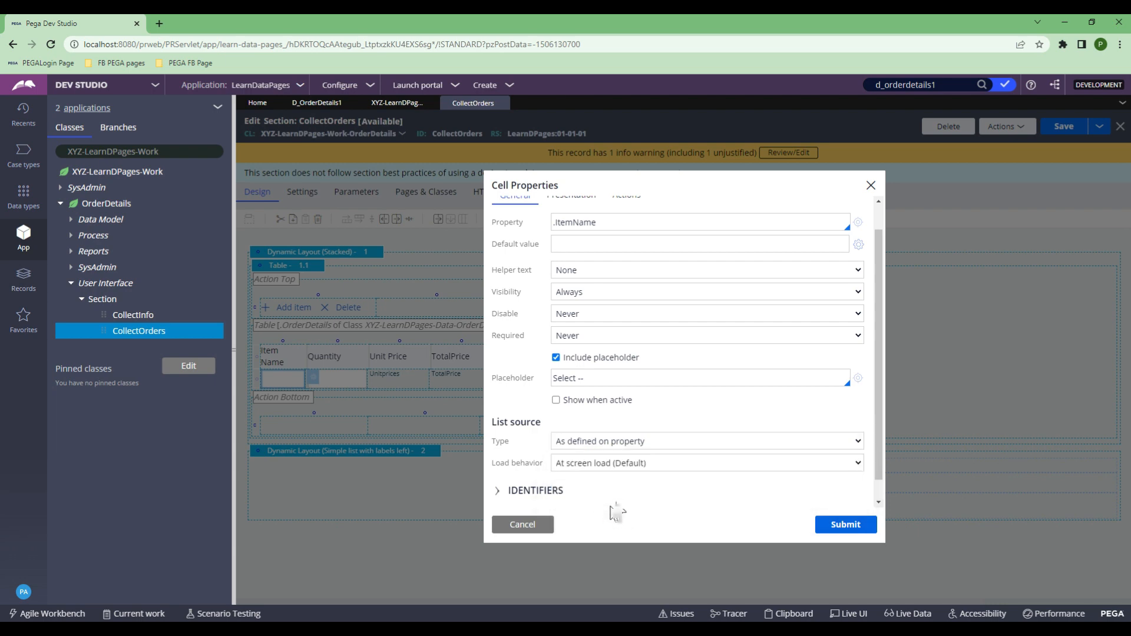
# Search for d_orderdetailslist1, open the List OrderDetails data page to check its definition, and return to the CollectOrders section.
pyautogui.click(323, 105)
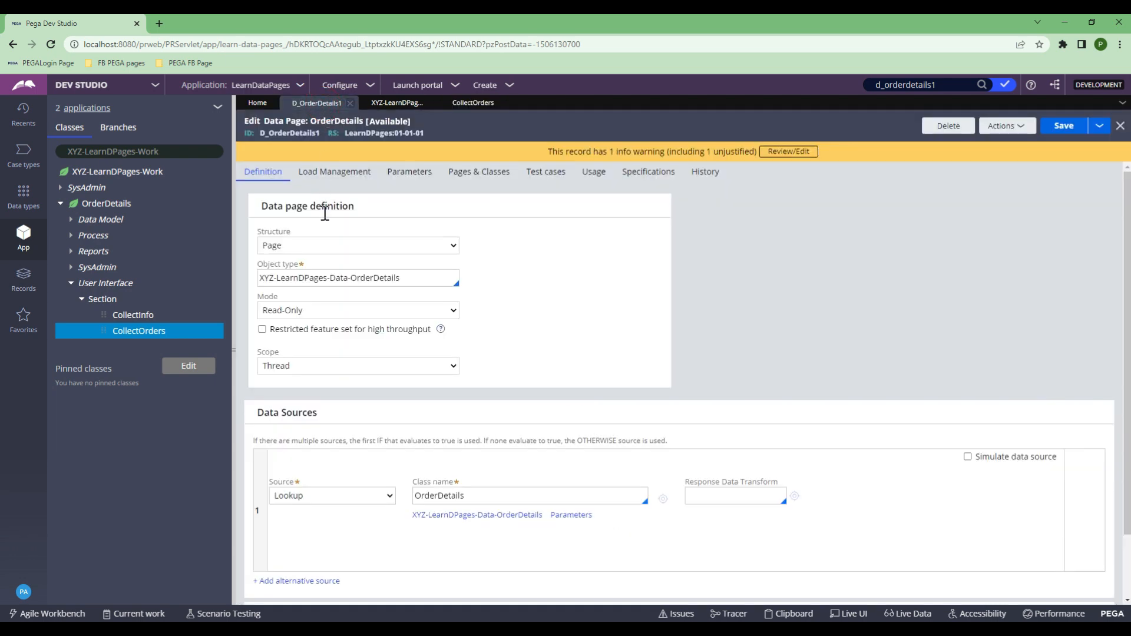
pyautogui.click(949, 83)
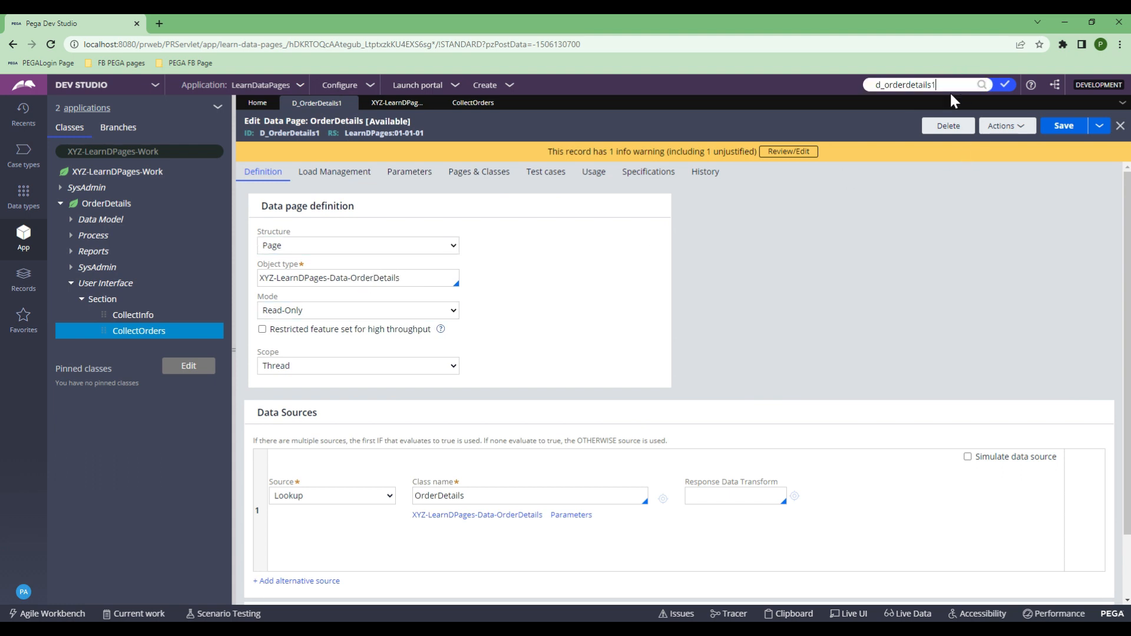
pyautogui.write('list')
pyautogui.press('Return')
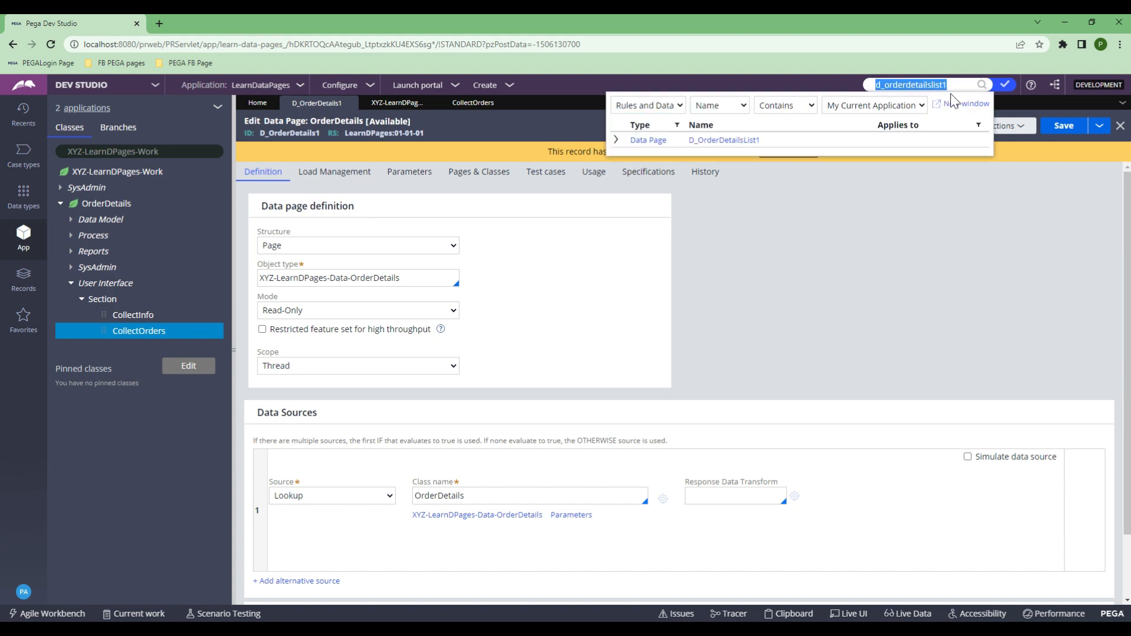
pyautogui.click(724, 139)
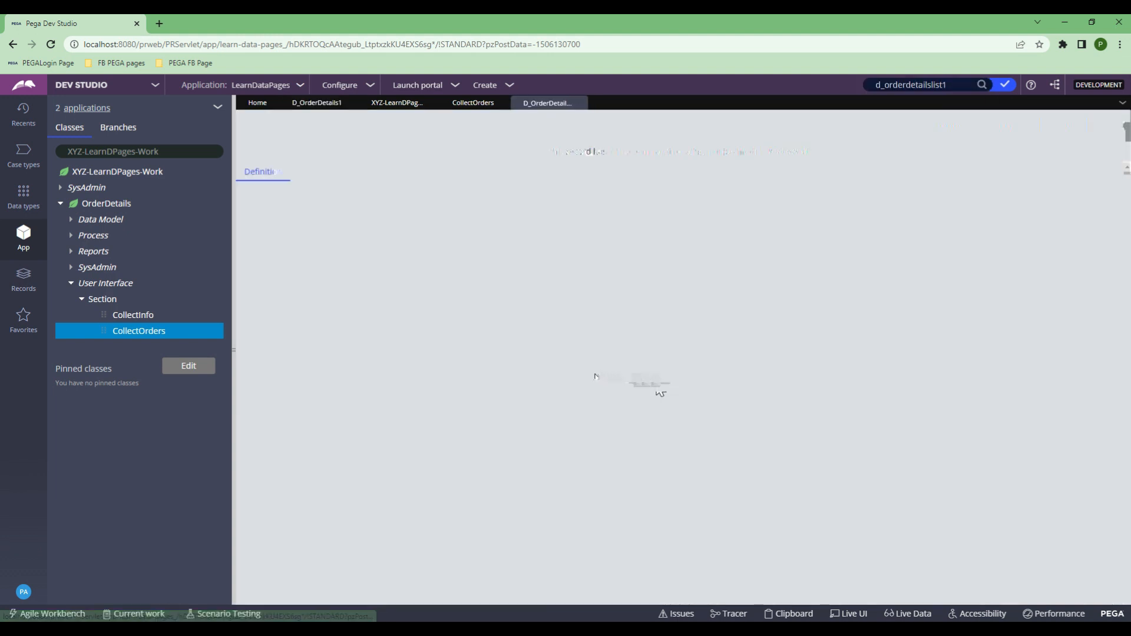
pyautogui.hotkey('shift', 'Tab')
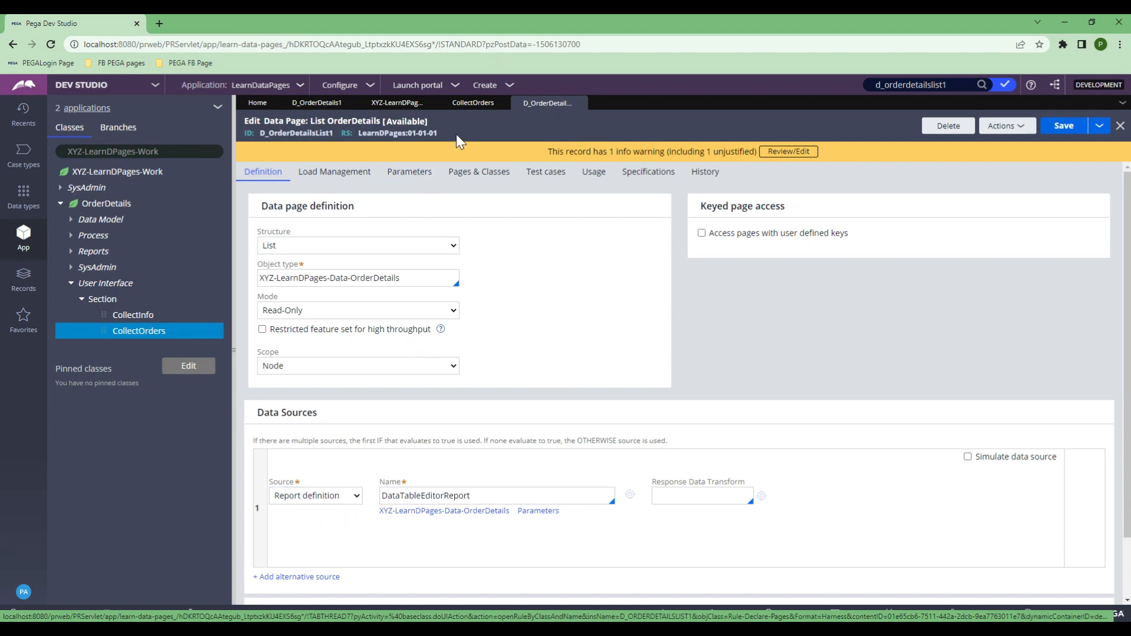
pyautogui.click(468, 104)
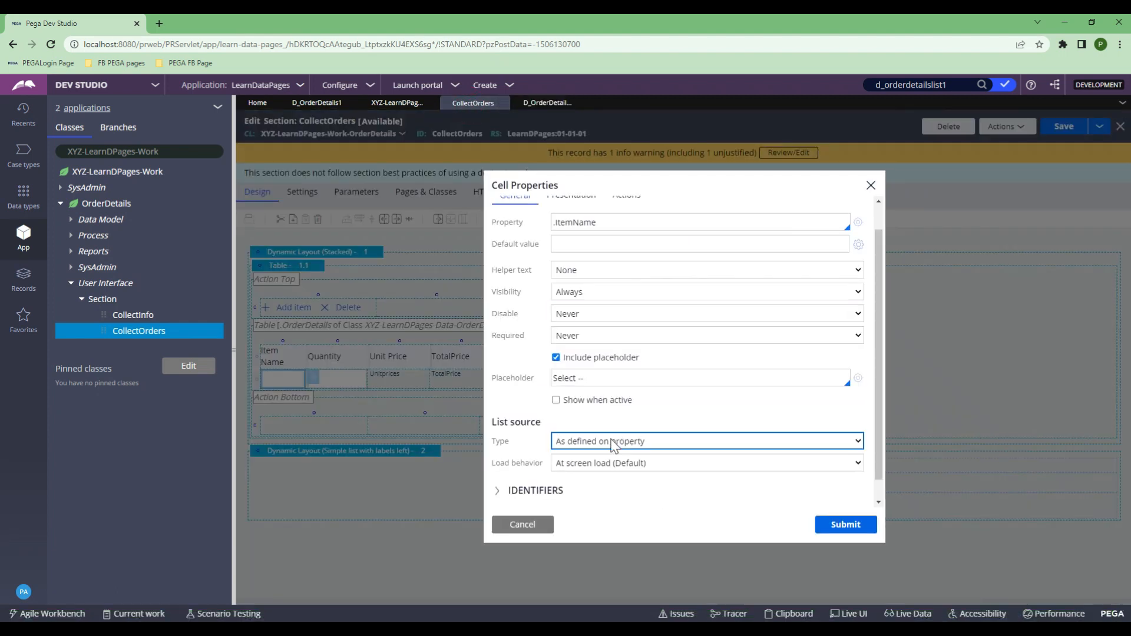
# Try Report definition as the list source type of the Item Name dropdown.
pyautogui.scroll(-1, 619, 406)
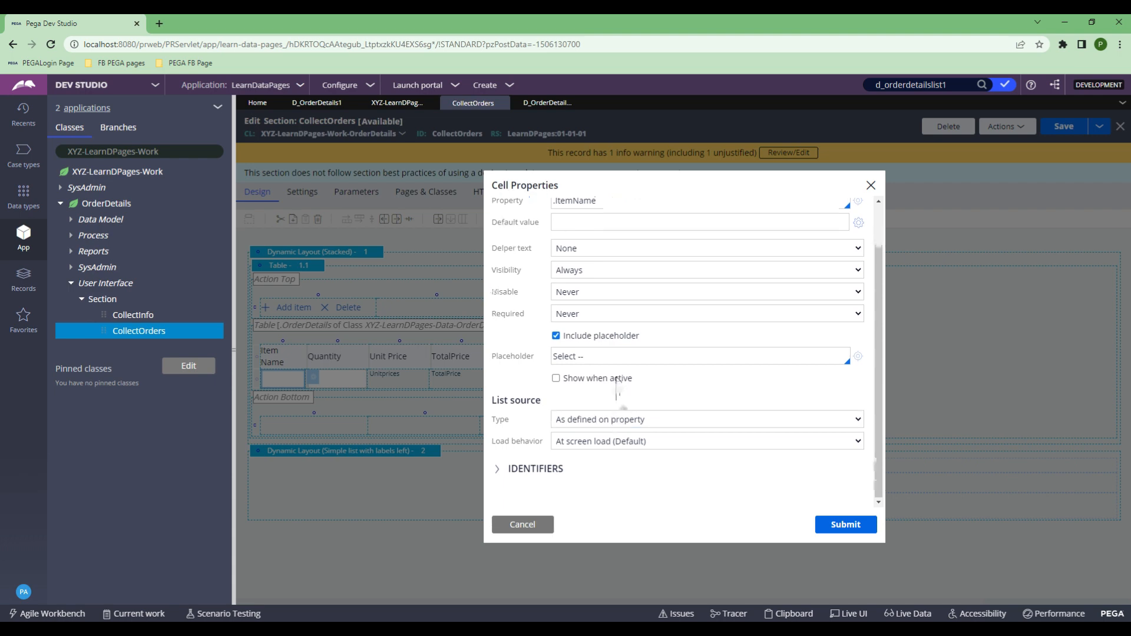
pyautogui.click(624, 421)
pyautogui.click(606, 469)
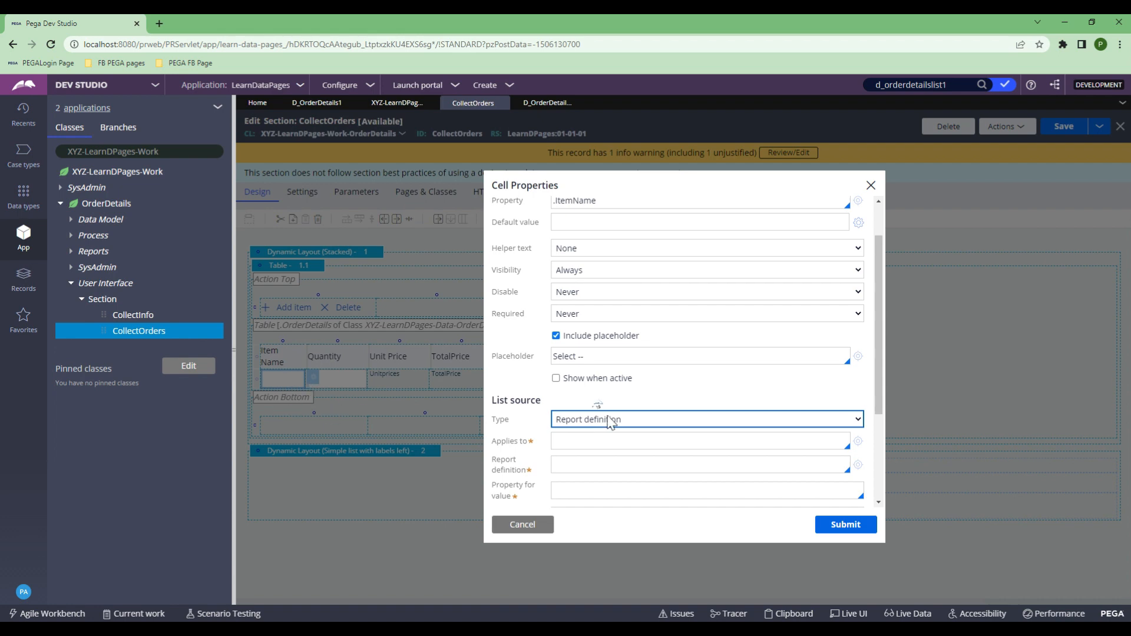
# Set the Item Name dropdown's list source type to Data page, using the data page D_OrderDetailsList1.
pyautogui.click(581, 419)
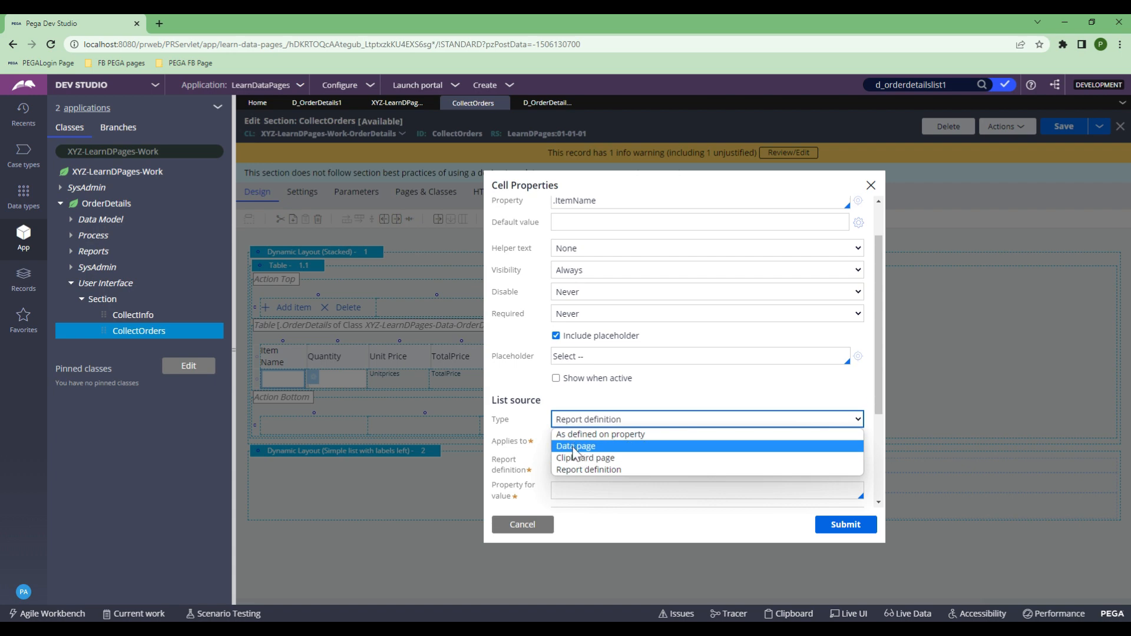
pyautogui.click(574, 447)
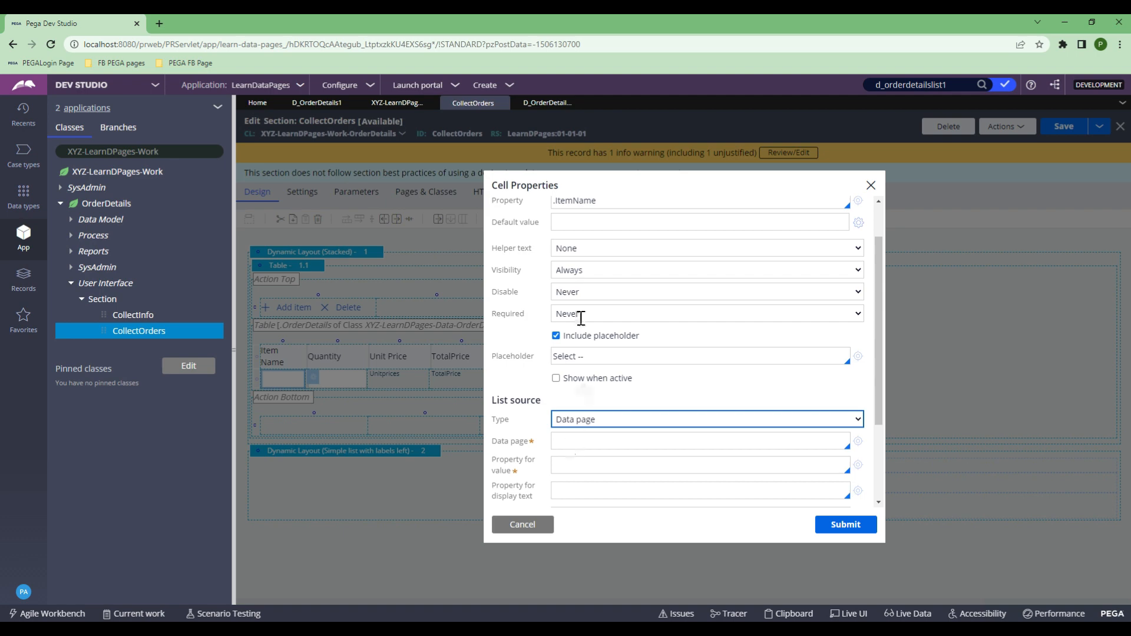
pyautogui.click(535, 103)
pyautogui.doubleClick(312, 133)
pyautogui.hotkey('ctrl', 'c')
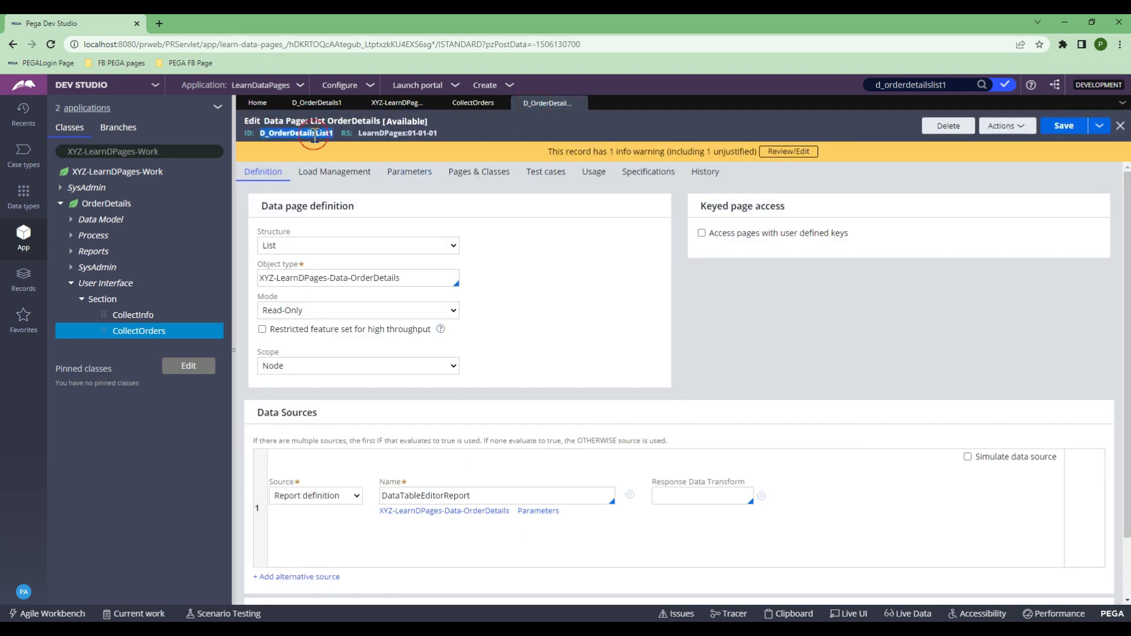
pyautogui.click(477, 103)
pyautogui.hotkey('ctrl', 'v')
# Set the dropdown's property for value and property for display text to .ItemName, and submit the cell properties.
pyautogui.click(602, 468)
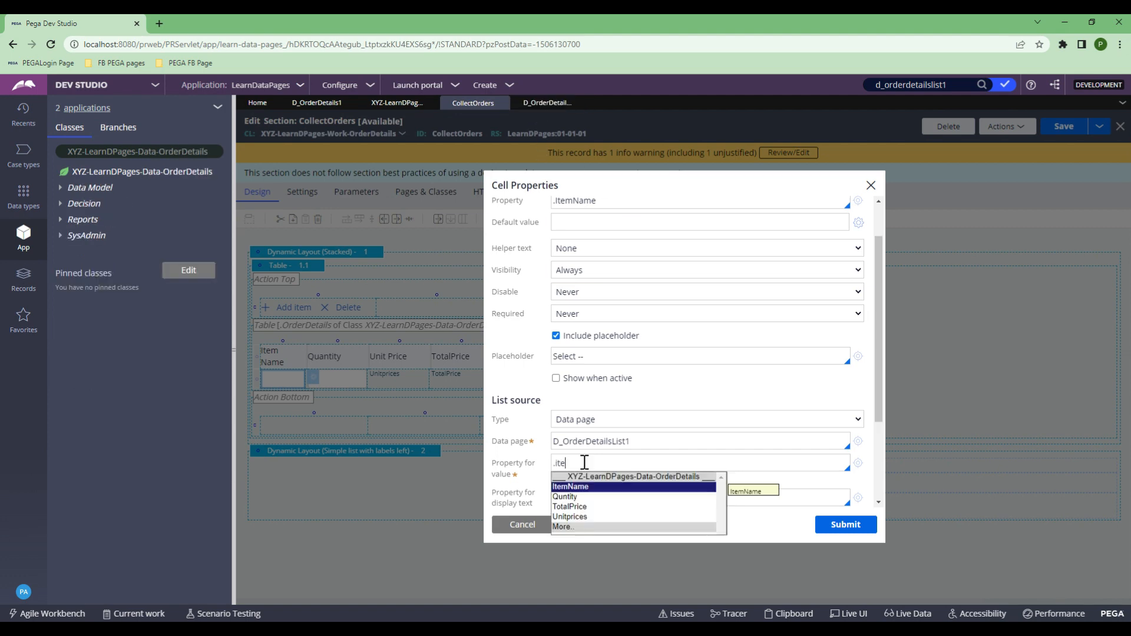
pyautogui.press('Return')
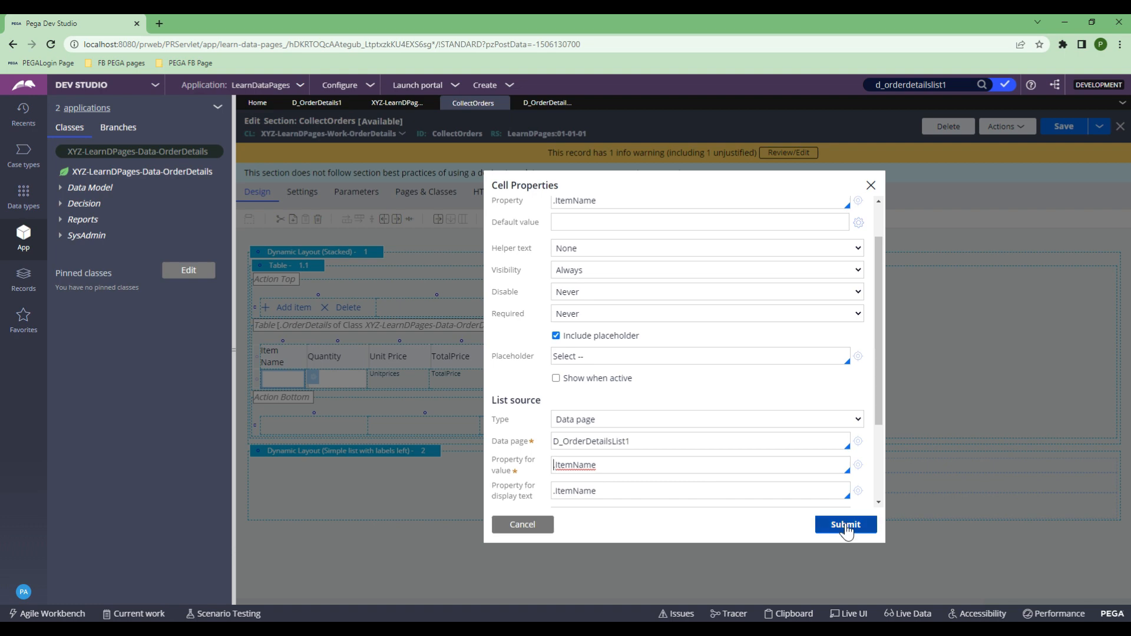
pyautogui.scroll(-3, 793, 480)
pyautogui.scroll(5, 783, 487)
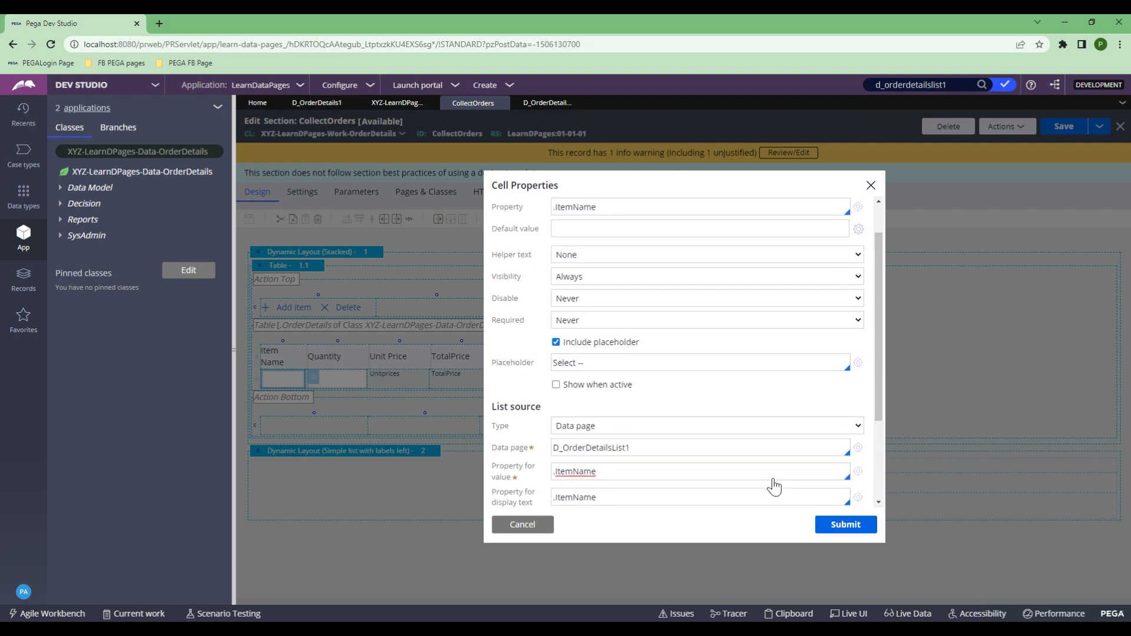
pyautogui.click(846, 534)
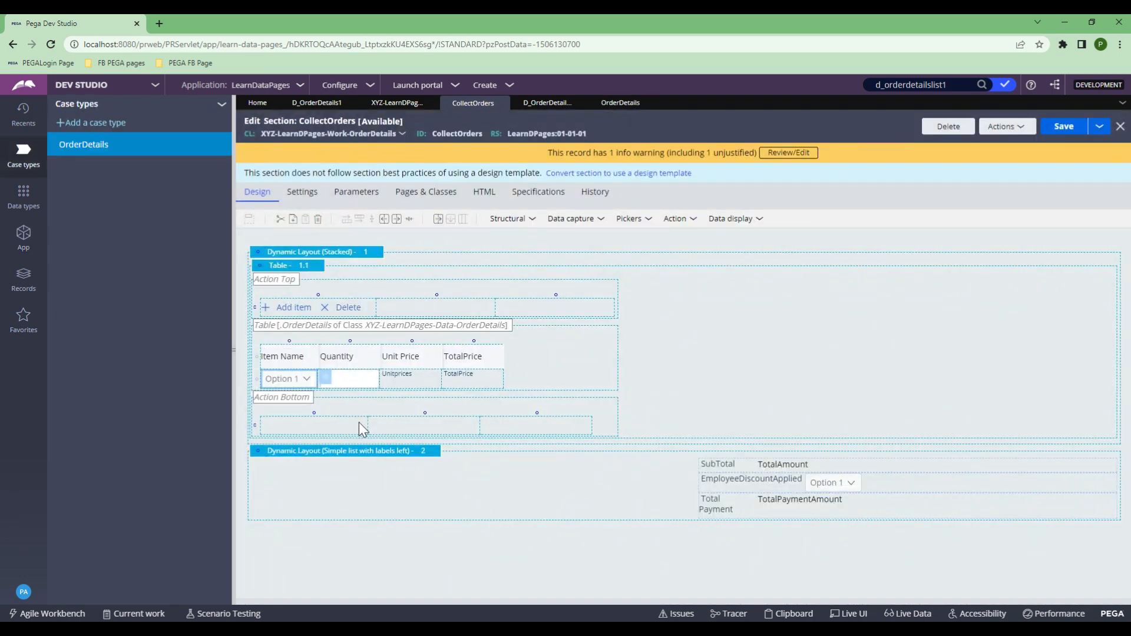
# Set the order table's inline edit mode to Rows always editable, submit the layout properties, and save the CollectOrders section.
pyautogui.click(286, 268)
pyautogui.doubleClick(286, 269)
pyautogui.click(571, 219)
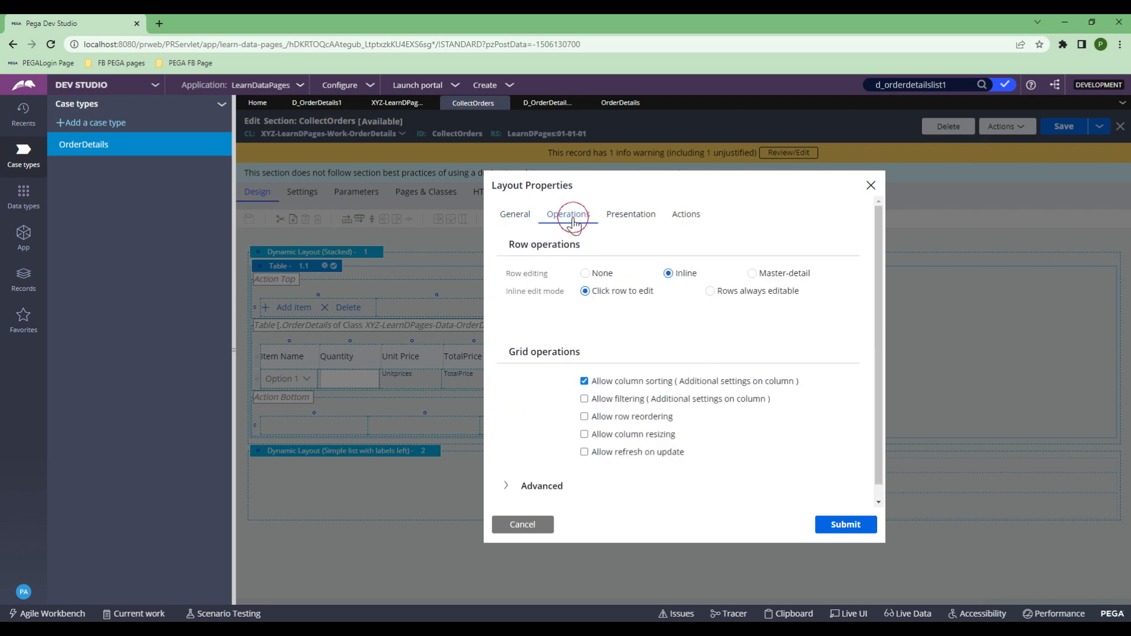
pyautogui.click(710, 291)
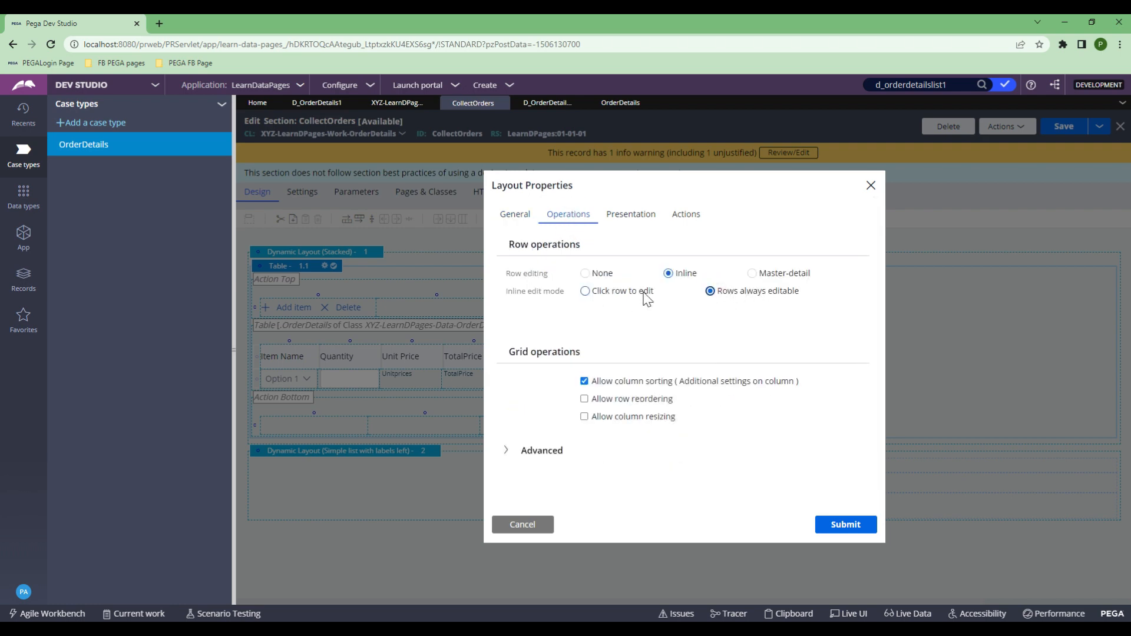
pyautogui.click(831, 533)
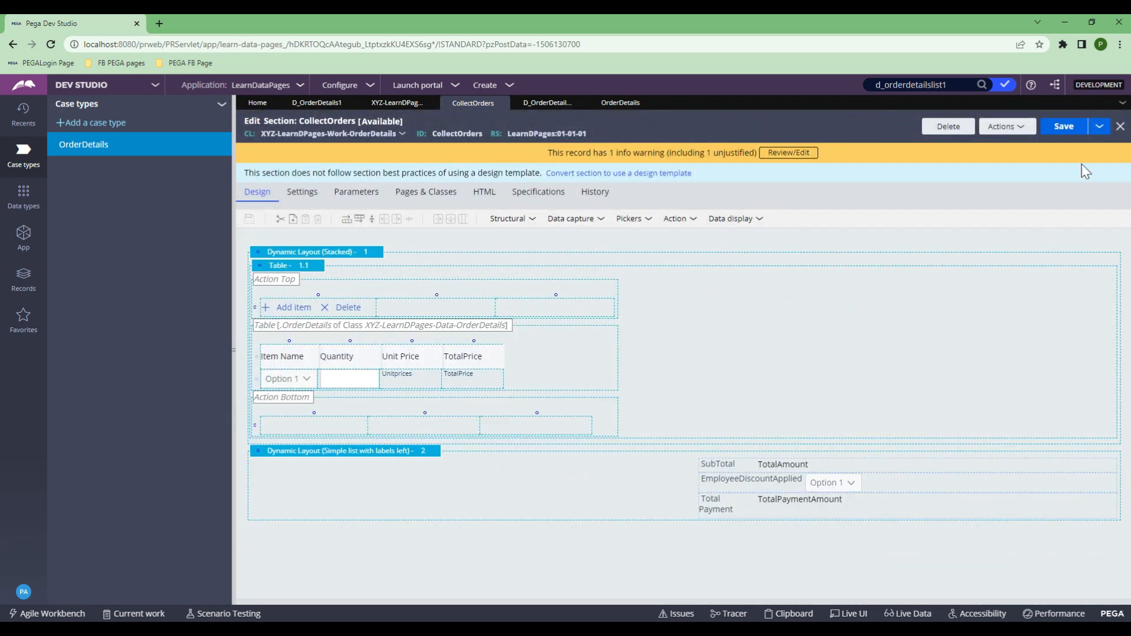
pyautogui.click(1063, 126)
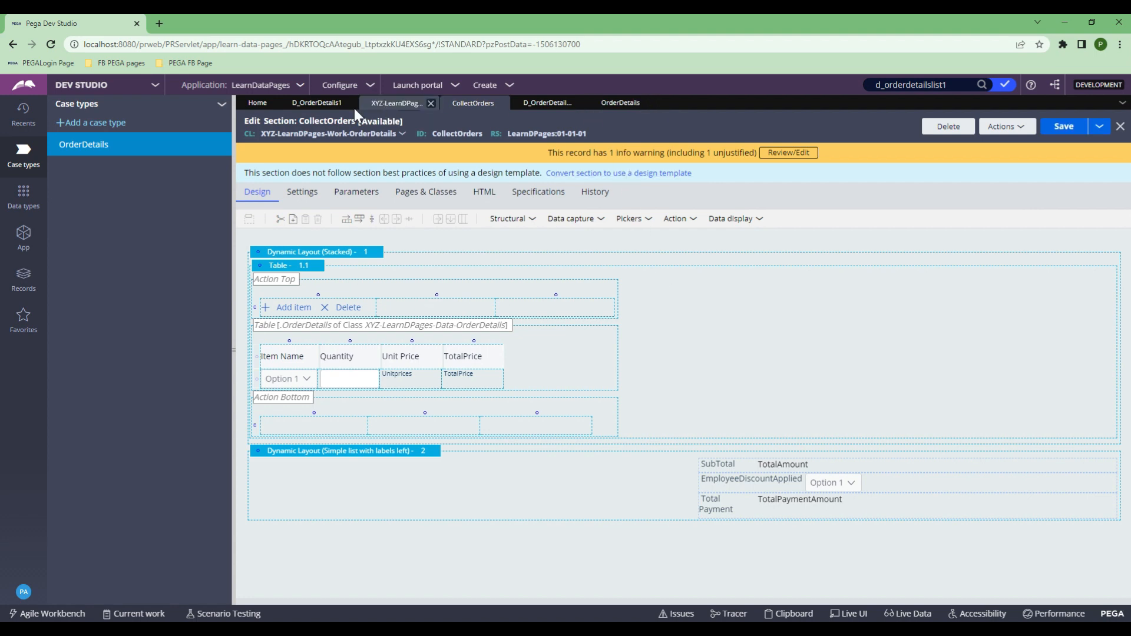
# Save and run the OrderDetails case type, and enter the customer ID in the new case.
pyautogui.click(97, 152)
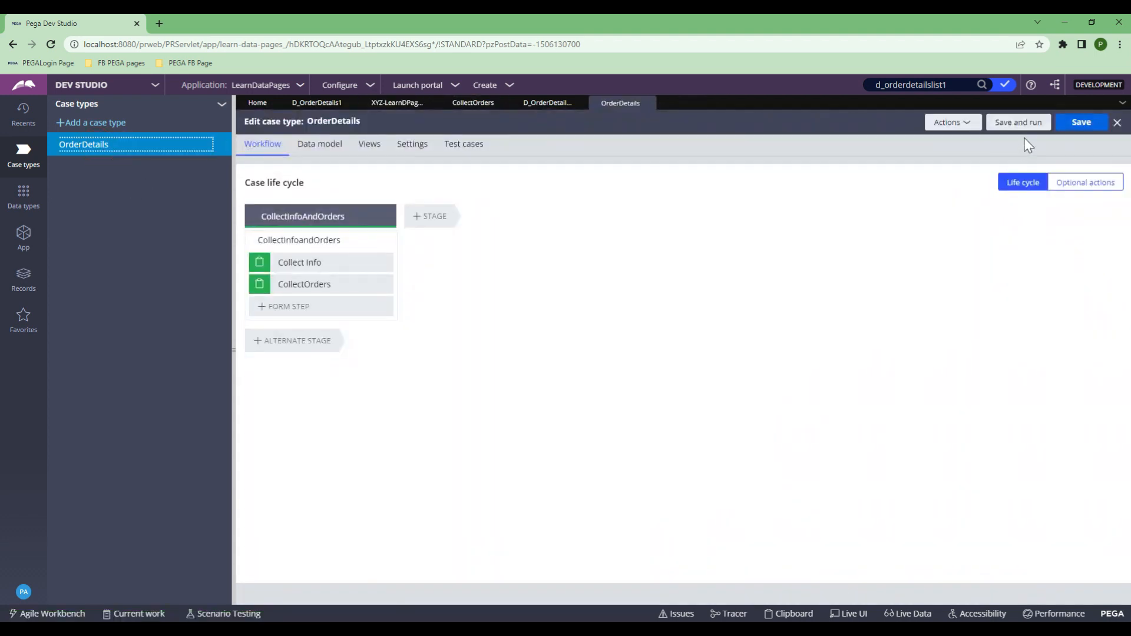
pyautogui.click(1027, 126)
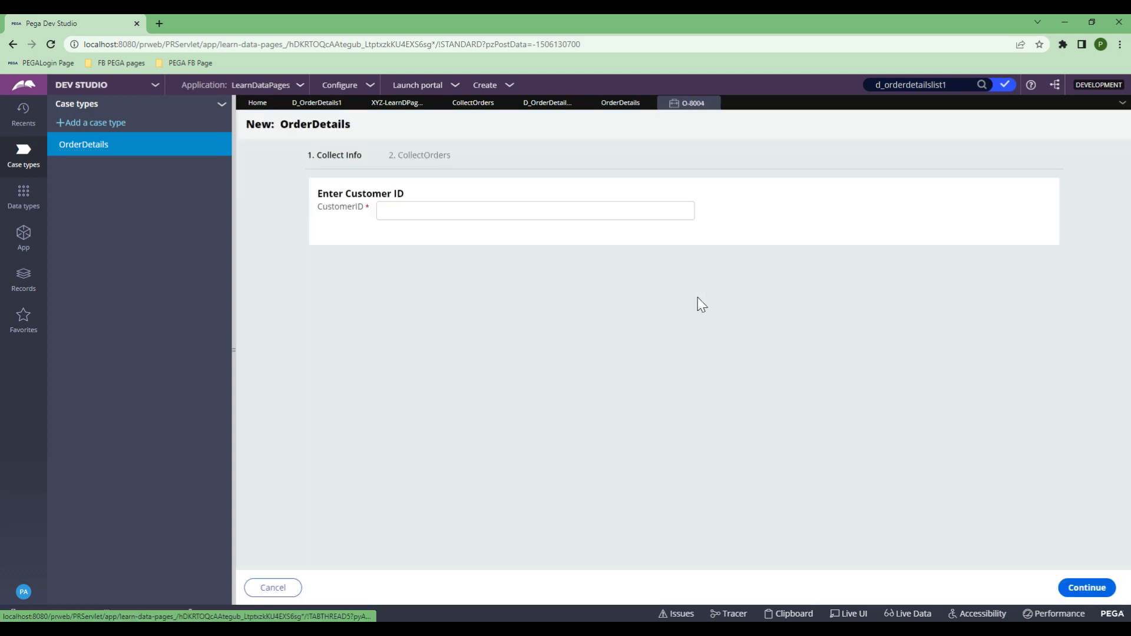
pyautogui.click(433, 213)
pyautogui.write('123')
pyautogui.press('Tab')
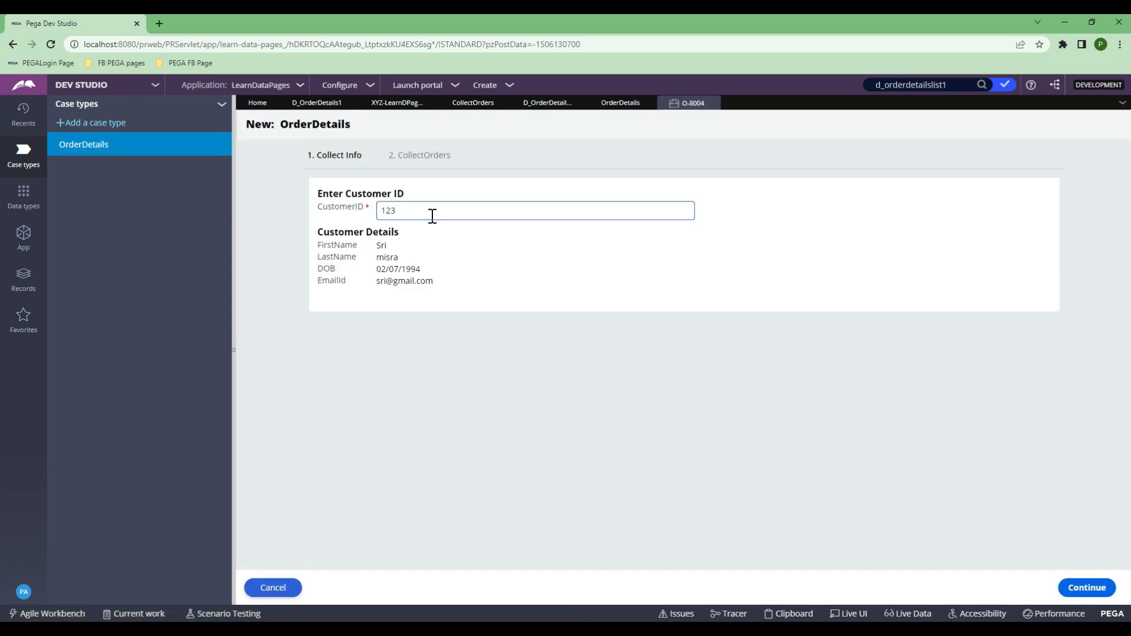
pyautogui.click(693, 406)
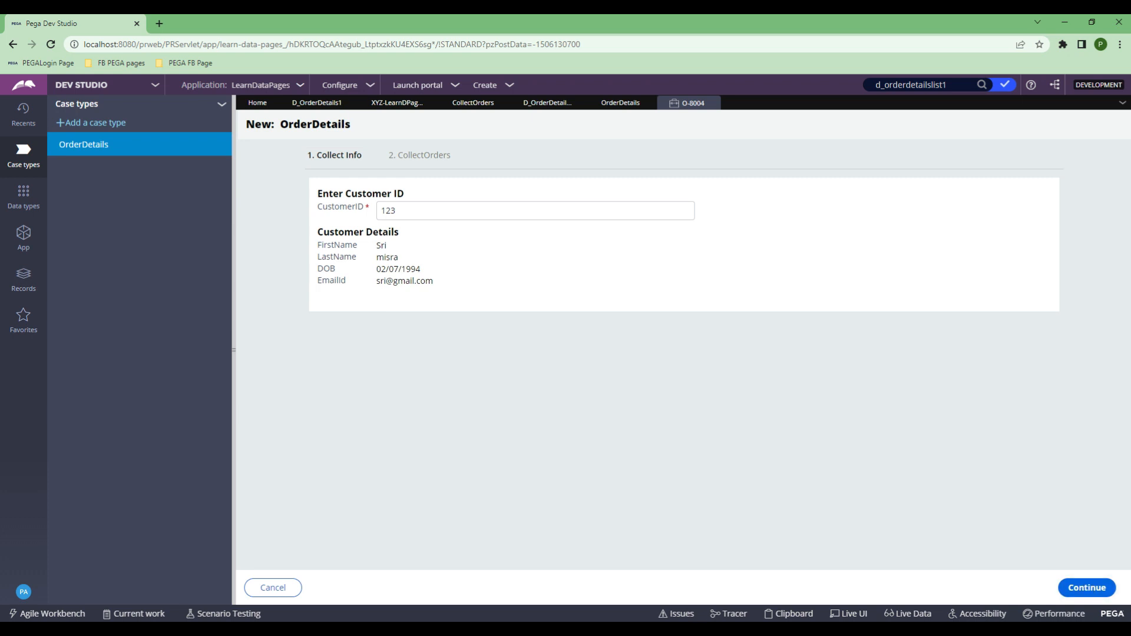
# Start the Tracer, continue the case to CollectOrders, and add an item row to the order table.
pyautogui.click(730, 614)
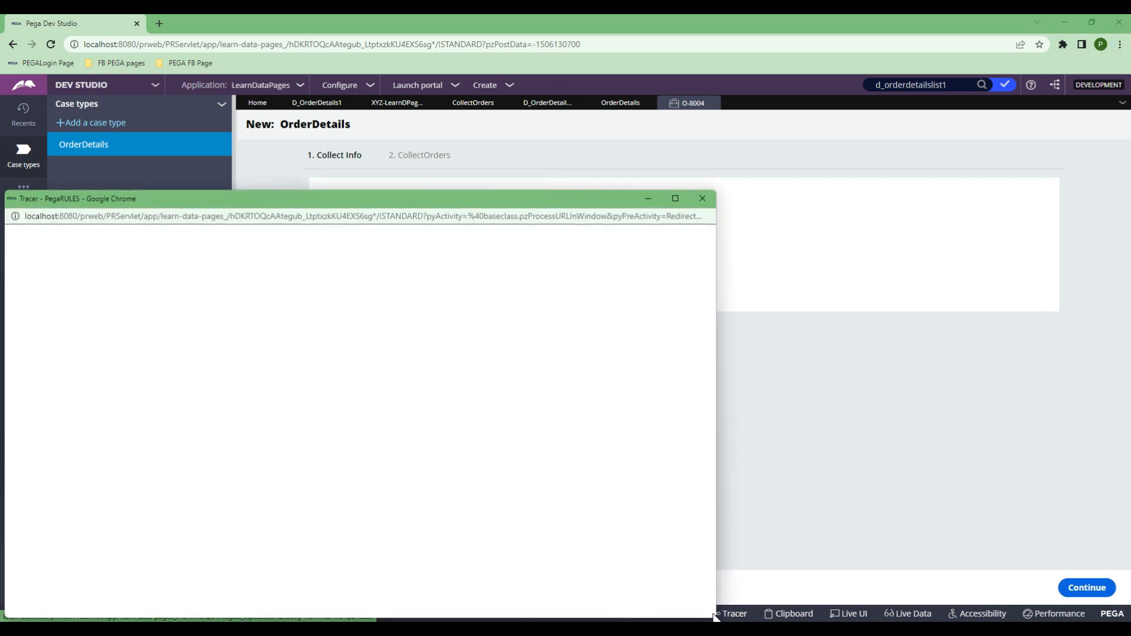
pyautogui.click(1089, 587)
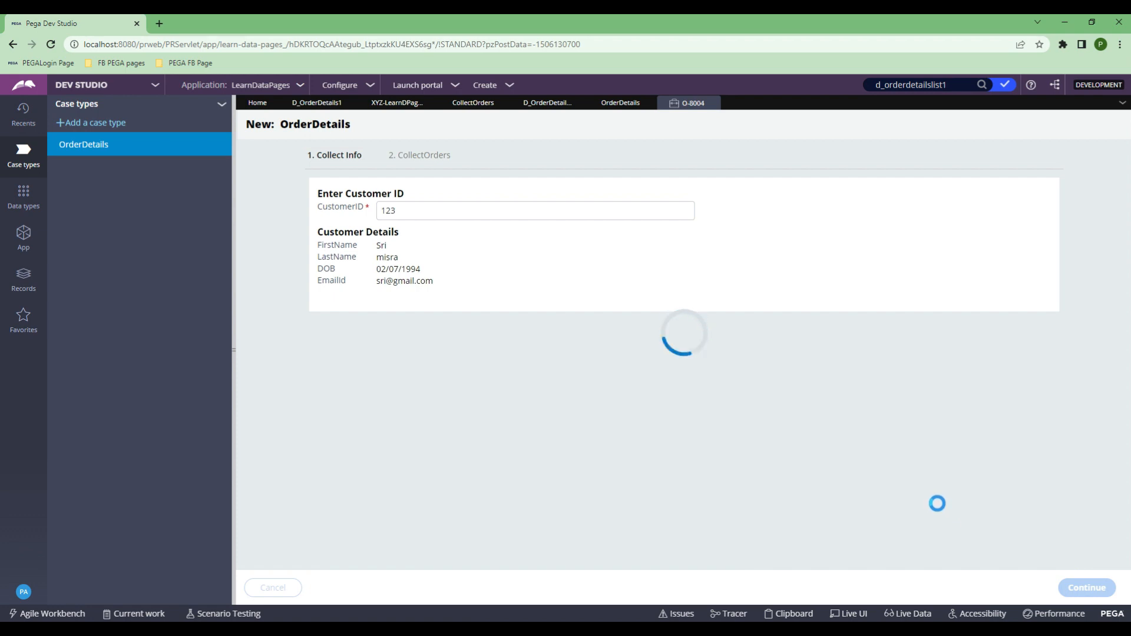
pyautogui.hotkey('alt', 'Tab')
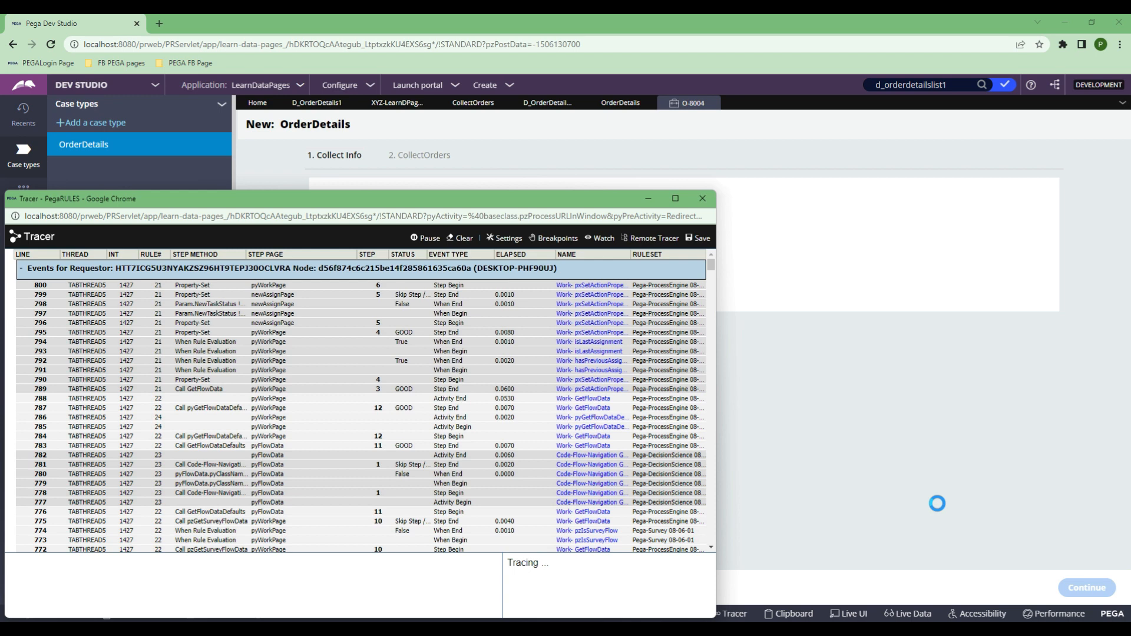
pyautogui.hotkey('alt', 'Tab')
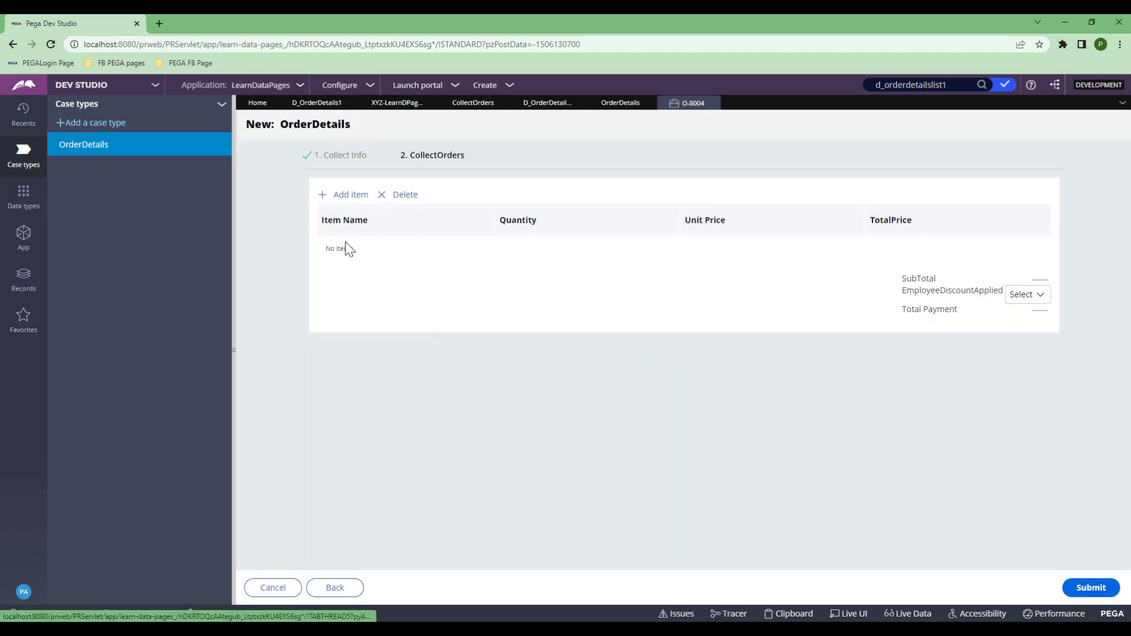
pyautogui.click(340, 193)
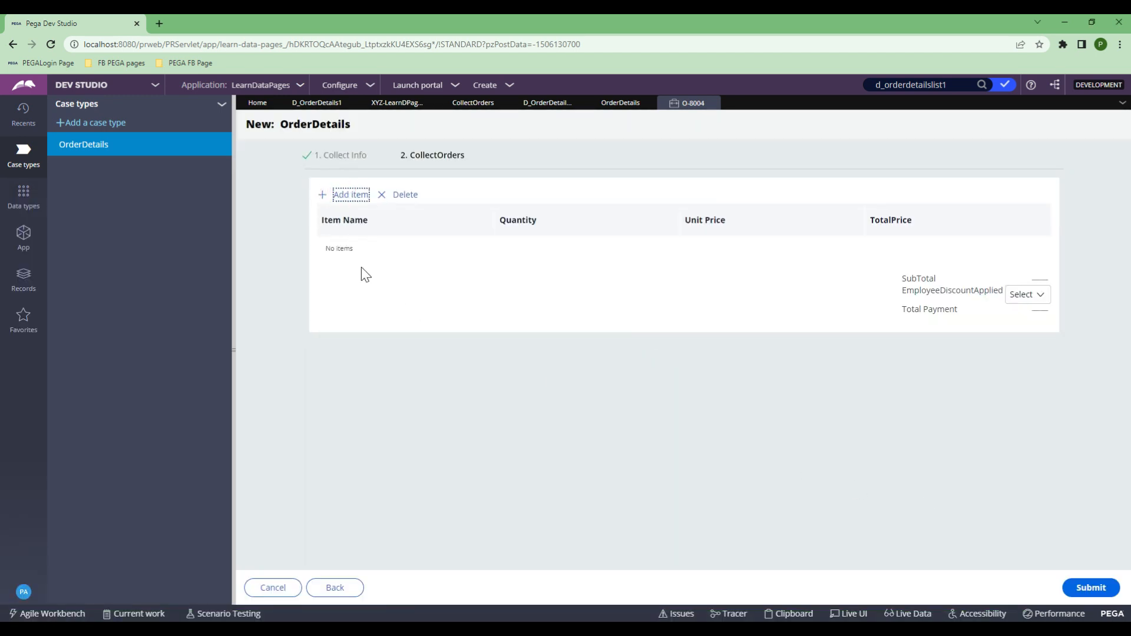
pyautogui.click(367, 250)
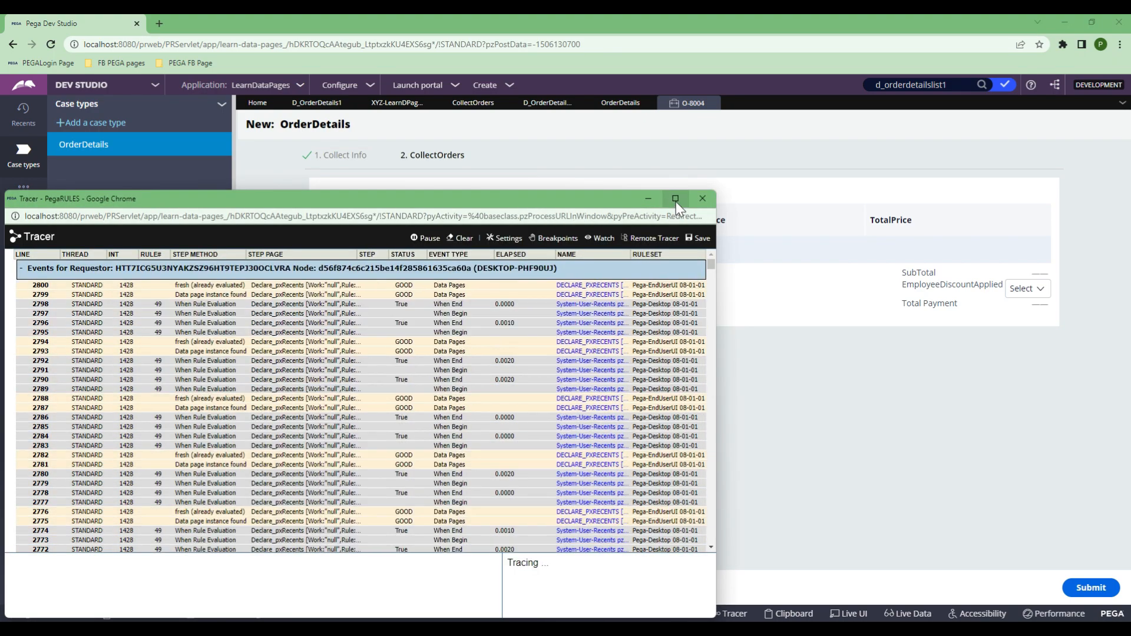
# Pause tracing and search the traced events for d_orderdetailslist1 to check how and in which scope the data page loads.
pyautogui.click(675, 200)
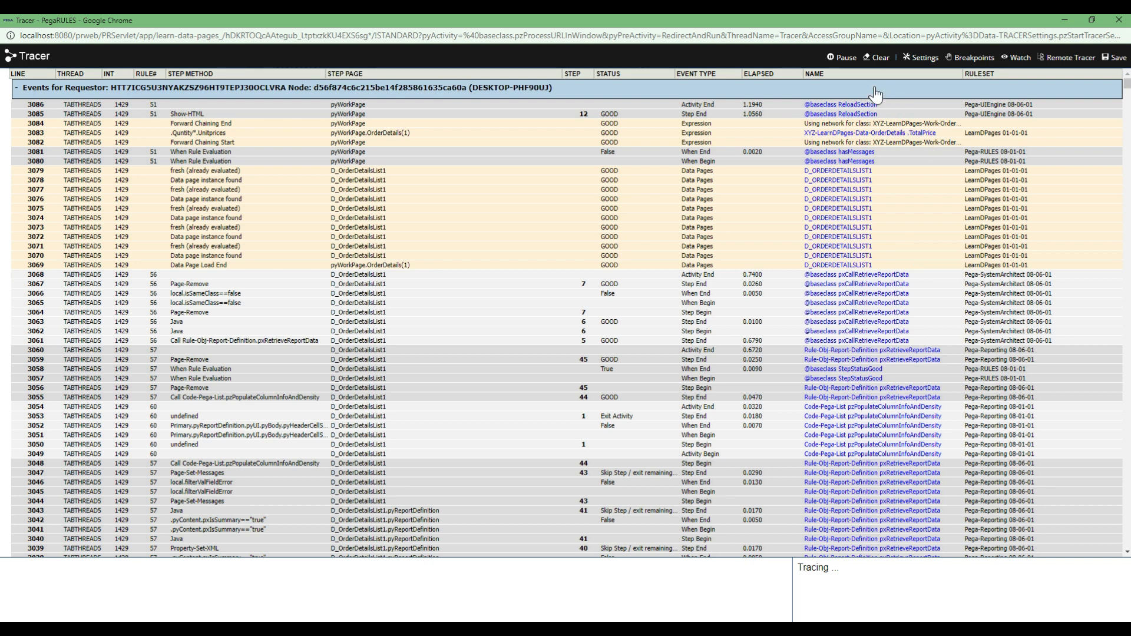
pyautogui.click(842, 57)
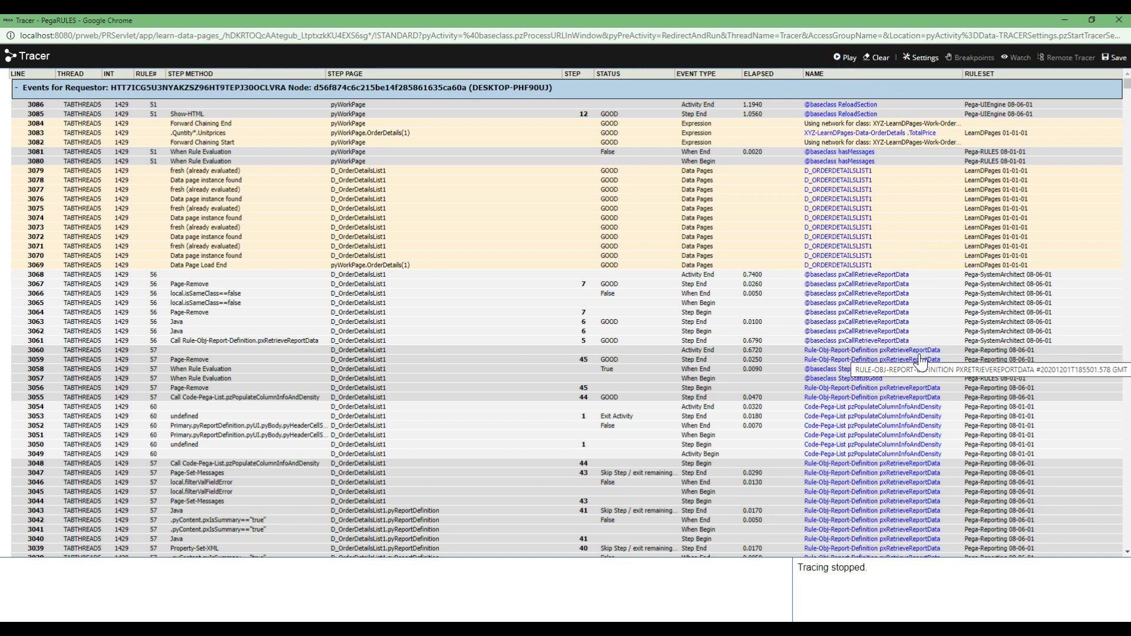
pyautogui.hotkey('ctrl', 'f')
pyautogui.write('d_')
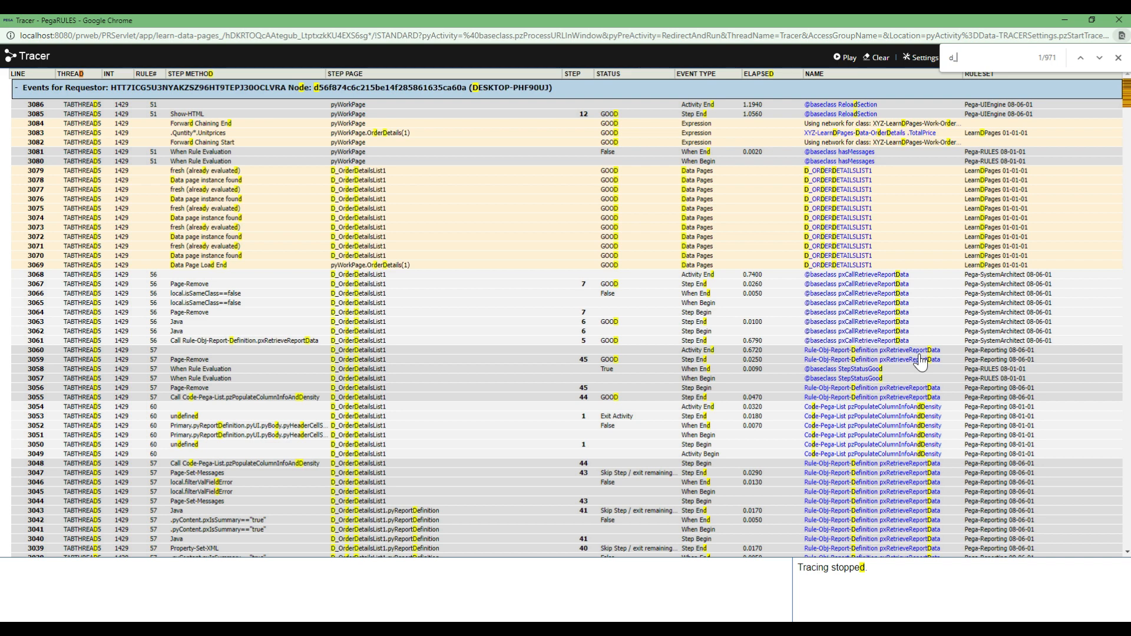
pyautogui.write('orderdetailslist1')
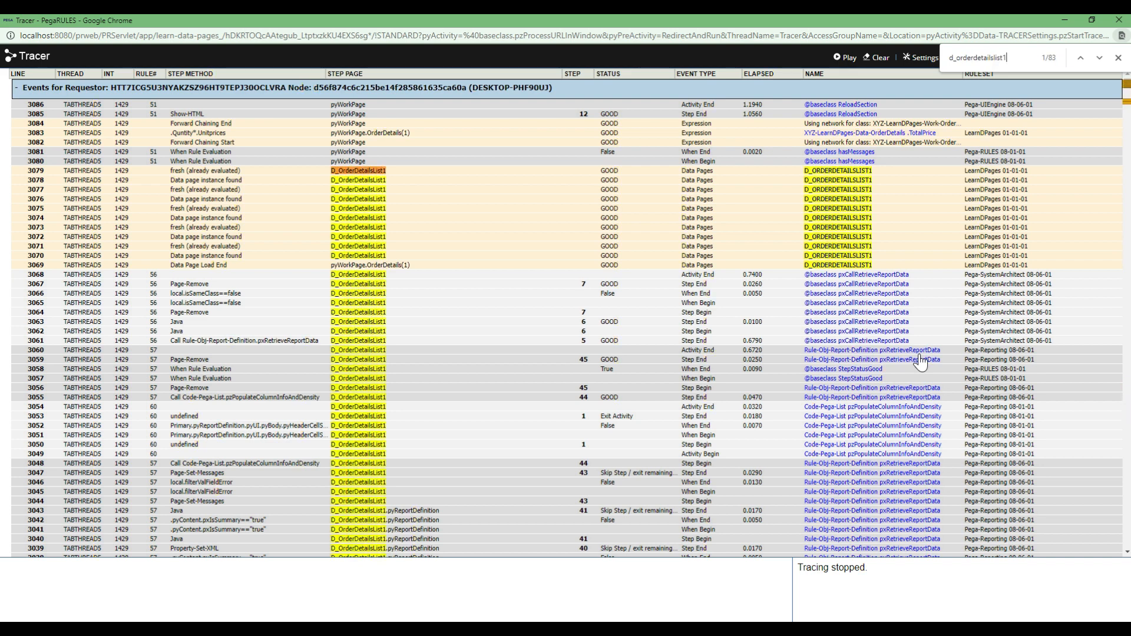
pyautogui.scroll(-20, 992, 420)
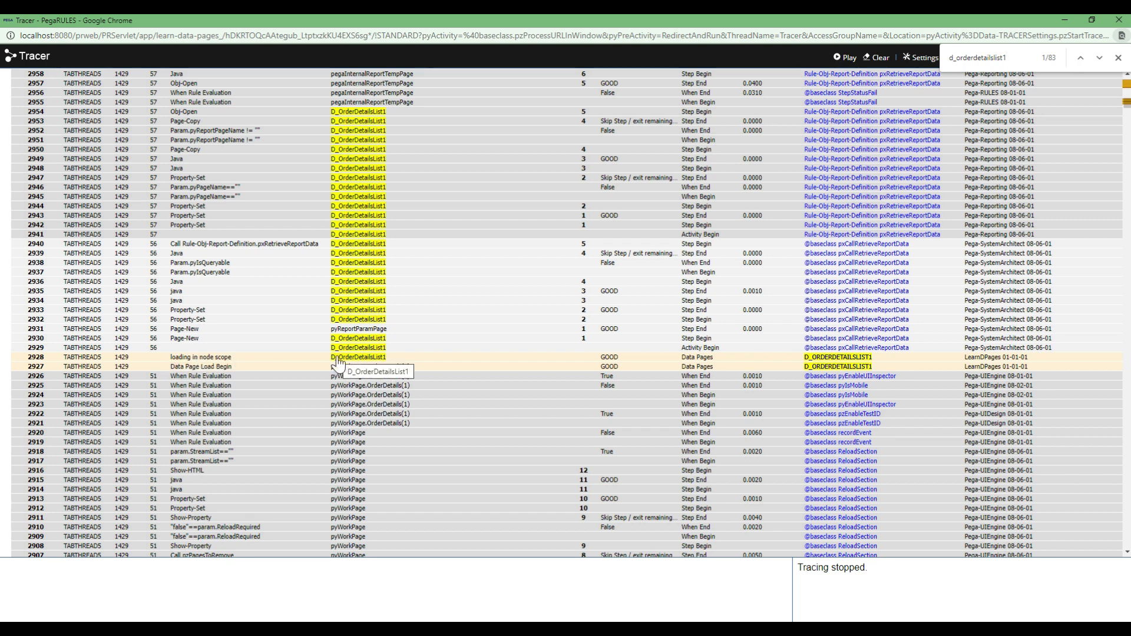
pyautogui.scroll(15, 337, 364)
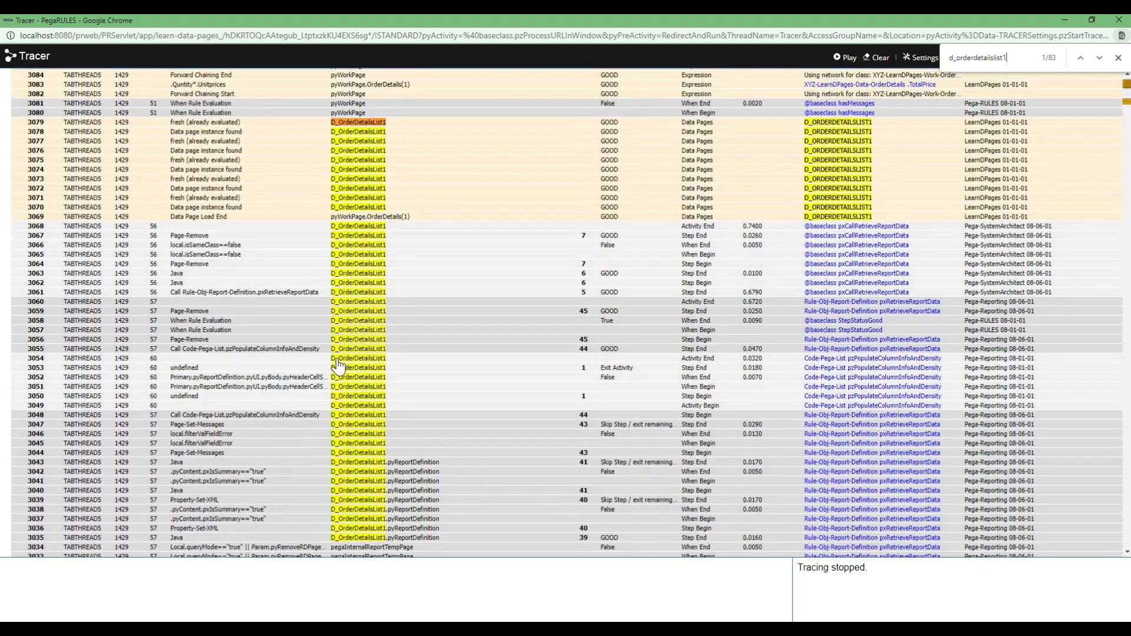
pyautogui.scroll(2, 339, 265)
# Open the properties of D_OrderDetailsList1 from its latest trace event and search for pxresult to reach the page's own result records.
pyautogui.click(340, 171)
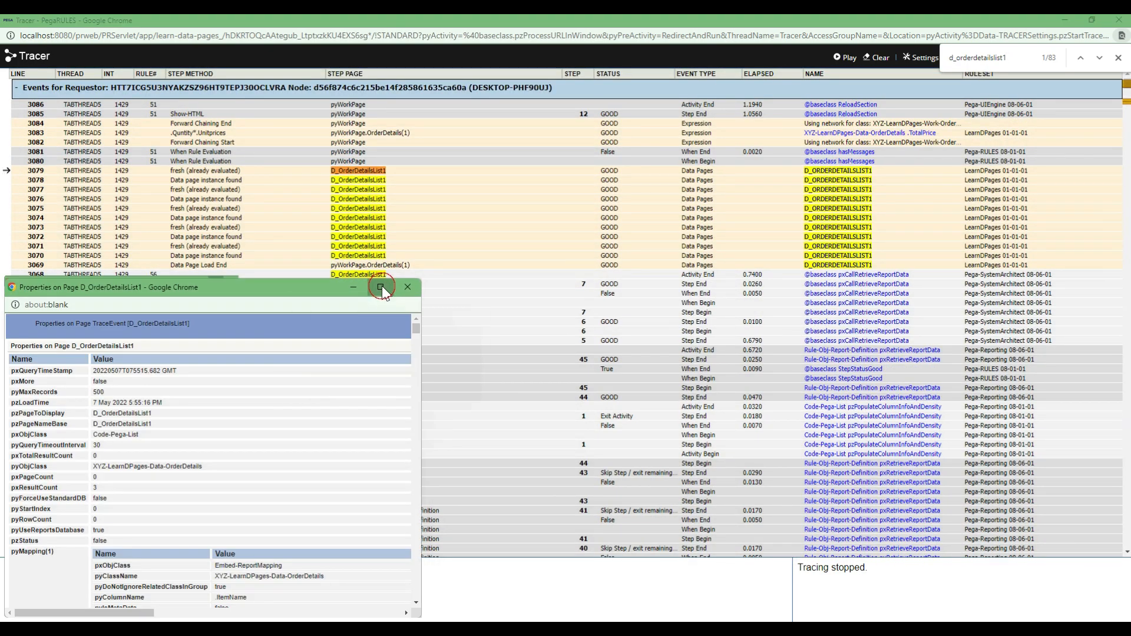
pyautogui.click(391, 288)
pyautogui.scroll(-20, 262, 456)
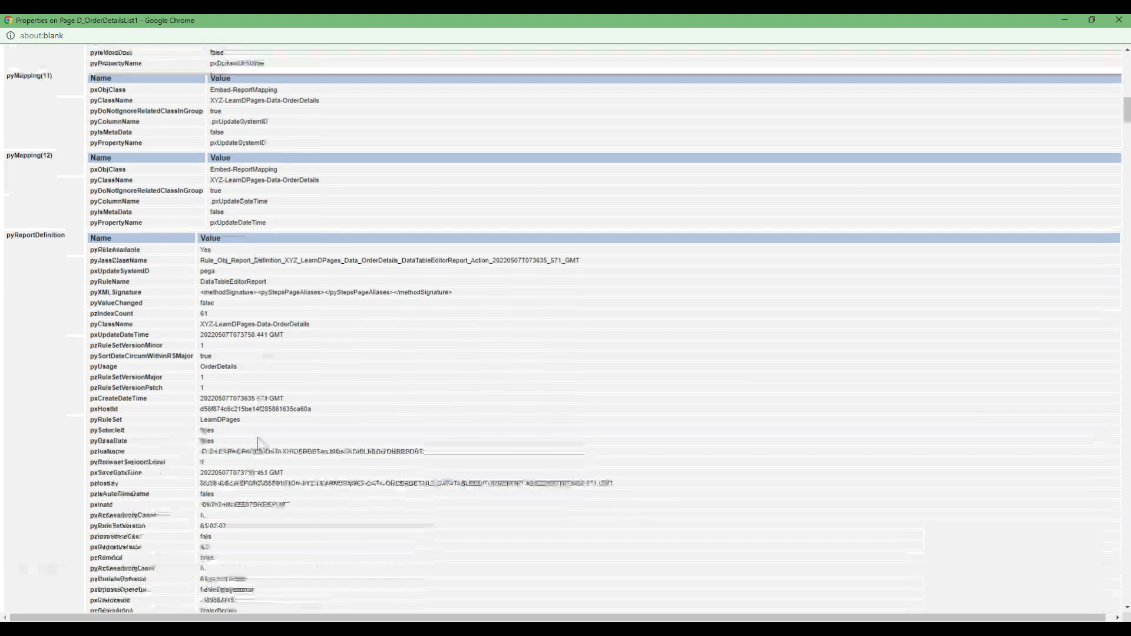
pyautogui.hotkey('ctrl', 'f')
pyautogui.write('pxresult')
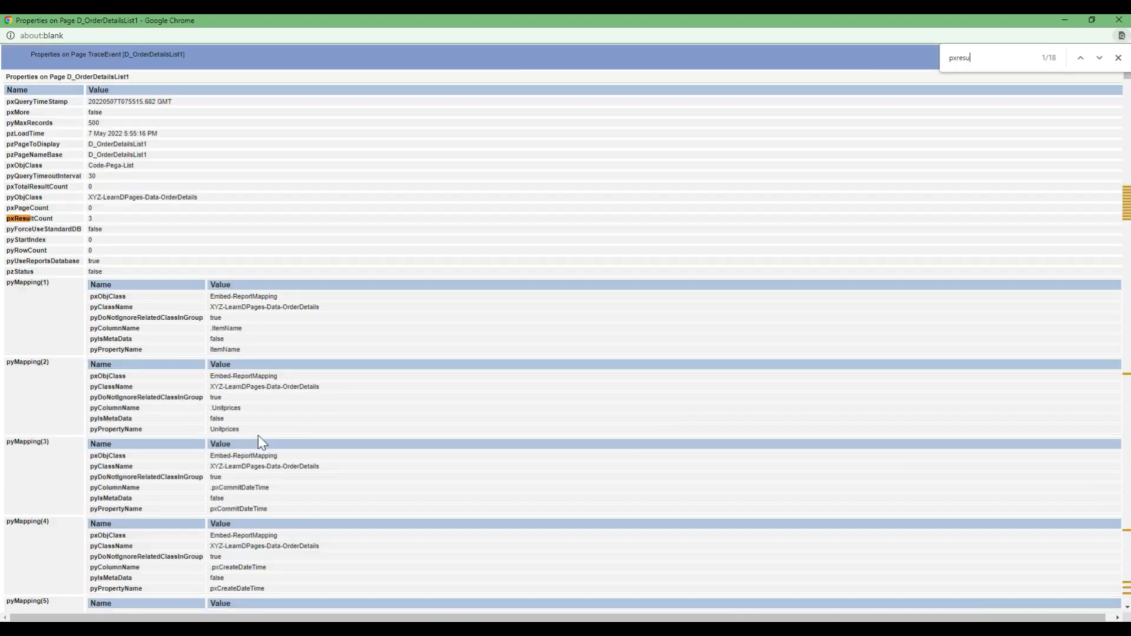
pyautogui.press('Return')
pyautogui.press('Return')
pyautogui.press('Return')
pyautogui.press('Return')
pyautogui.press('Return')
pyautogui.press('Return')
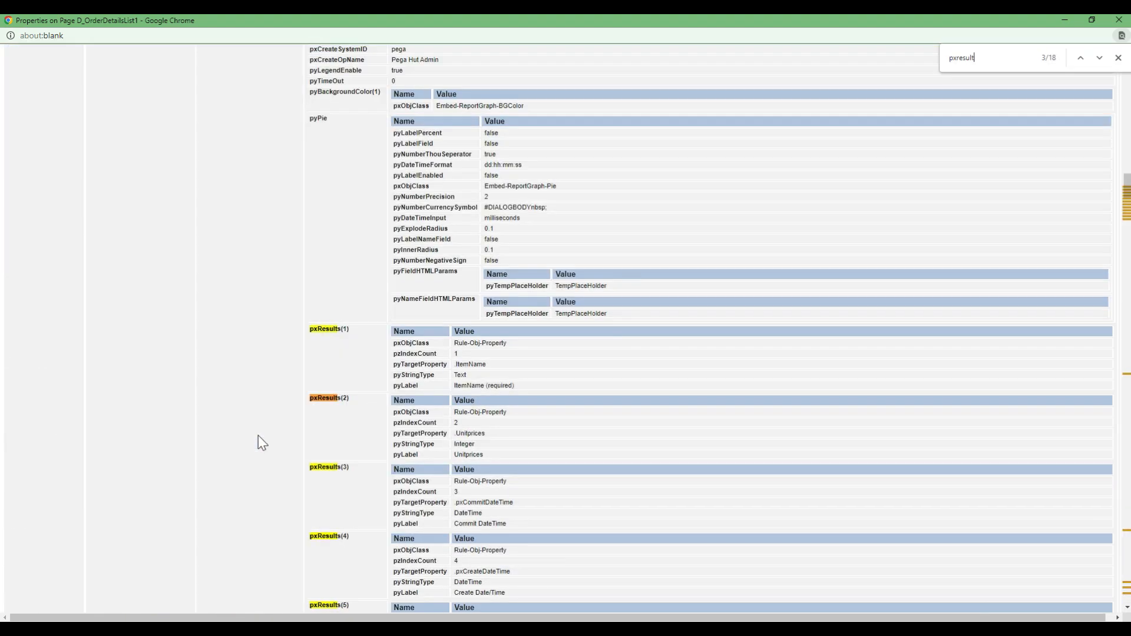
pyautogui.press('Return')
pyautogui.press('Return')
pyautogui.press('Return')
pyautogui.press('Return')
pyautogui.press('Return')
pyautogui.press('Return')
pyautogui.press('Return')
pyautogui.press('Return')
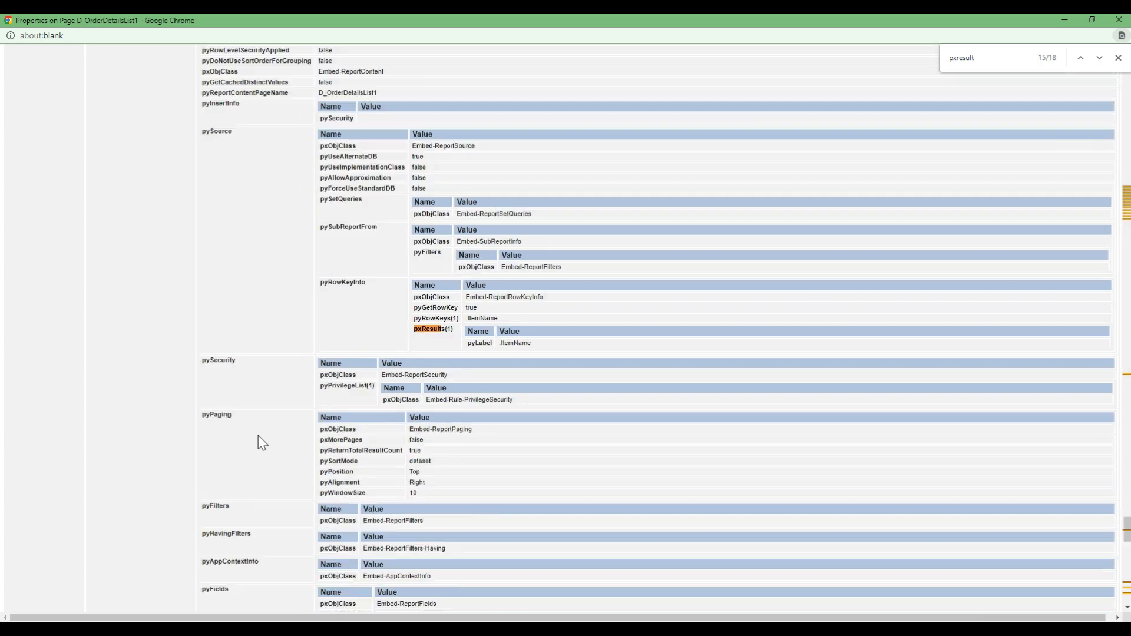
pyautogui.press('Return')
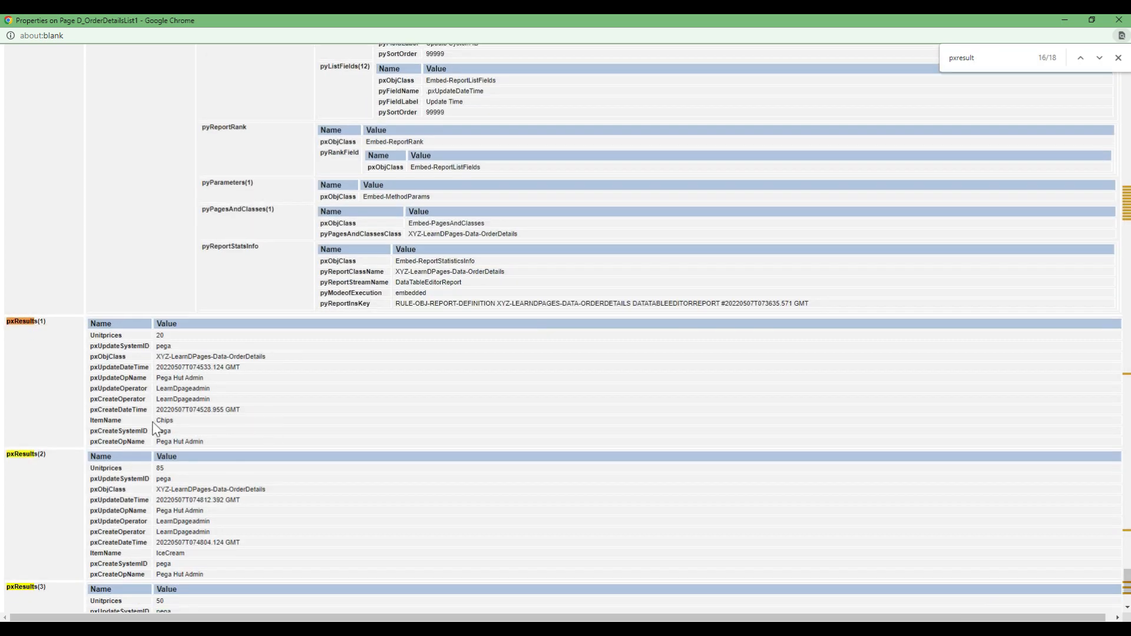
# Examine the Unitprices and ItemName values in the data page's pxResults records.
pyautogui.scroll(-1, 149, 441)
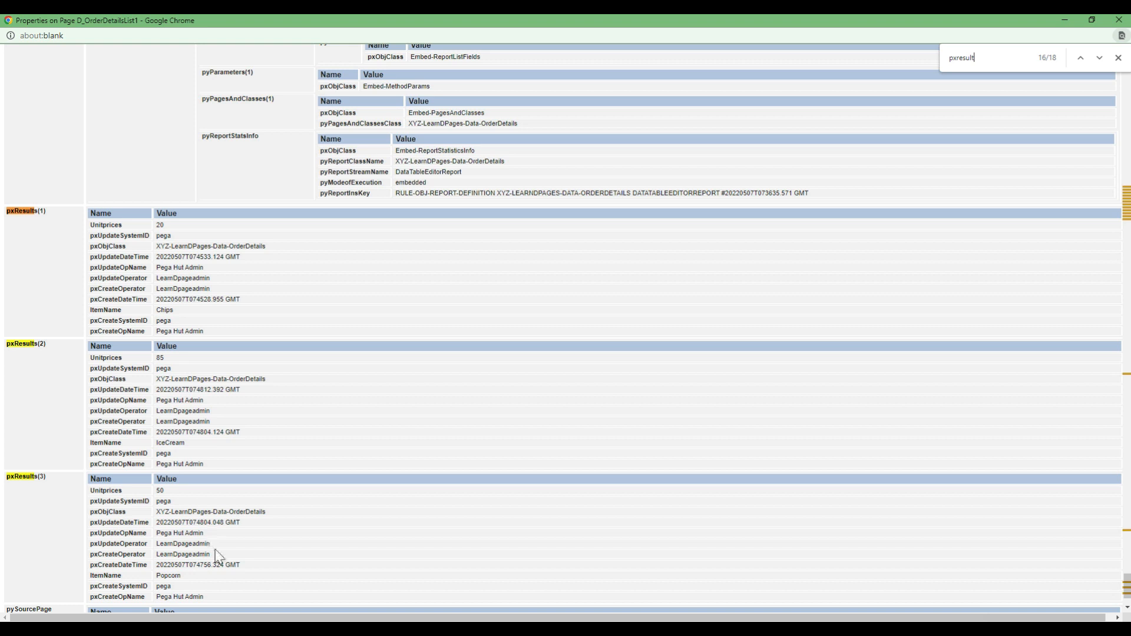
pyautogui.doubleClick(161, 225)
pyautogui.doubleClick(164, 310)
pyautogui.moveTo(174, 443); pyautogui.dragTo(159, 443)
pyautogui.click(165, 574)
# Close the page properties, clear the recorded trace events, and return to the OrderDetails case in Dev Studio.
pyautogui.click(1118, 20)
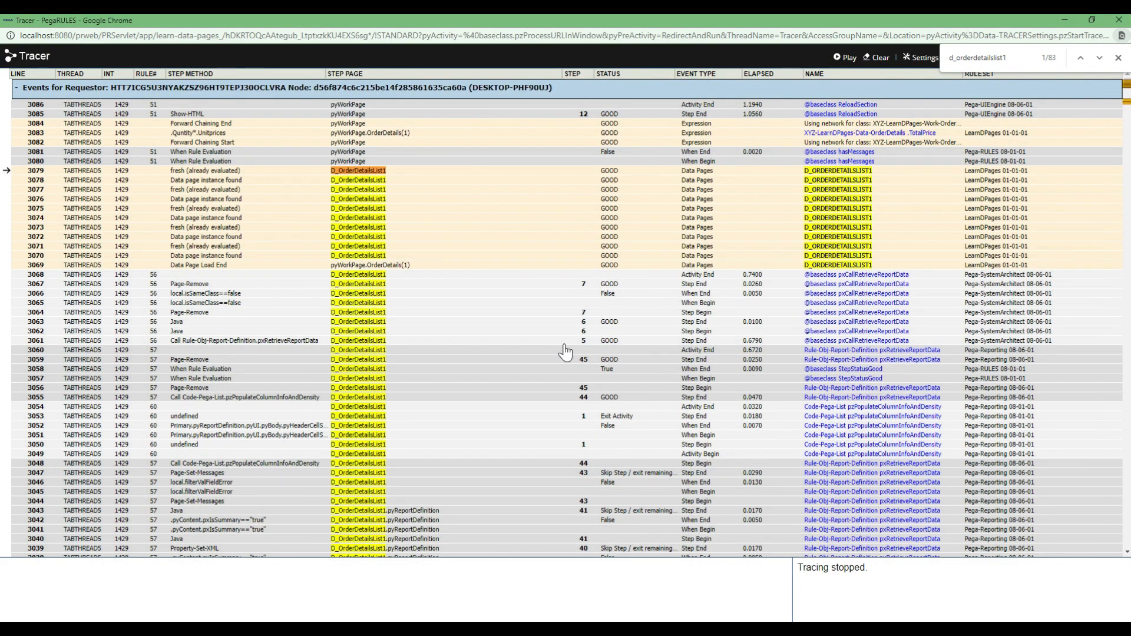
pyautogui.click(882, 57)
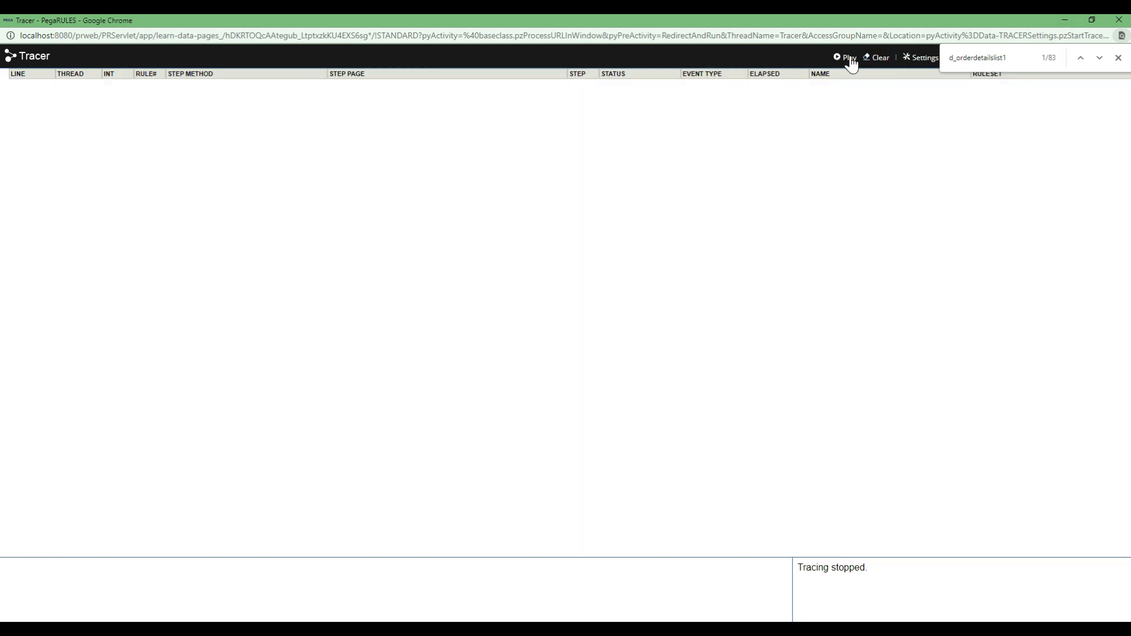
pyautogui.moveTo(857, 20); pyautogui.dragTo(0, 139)
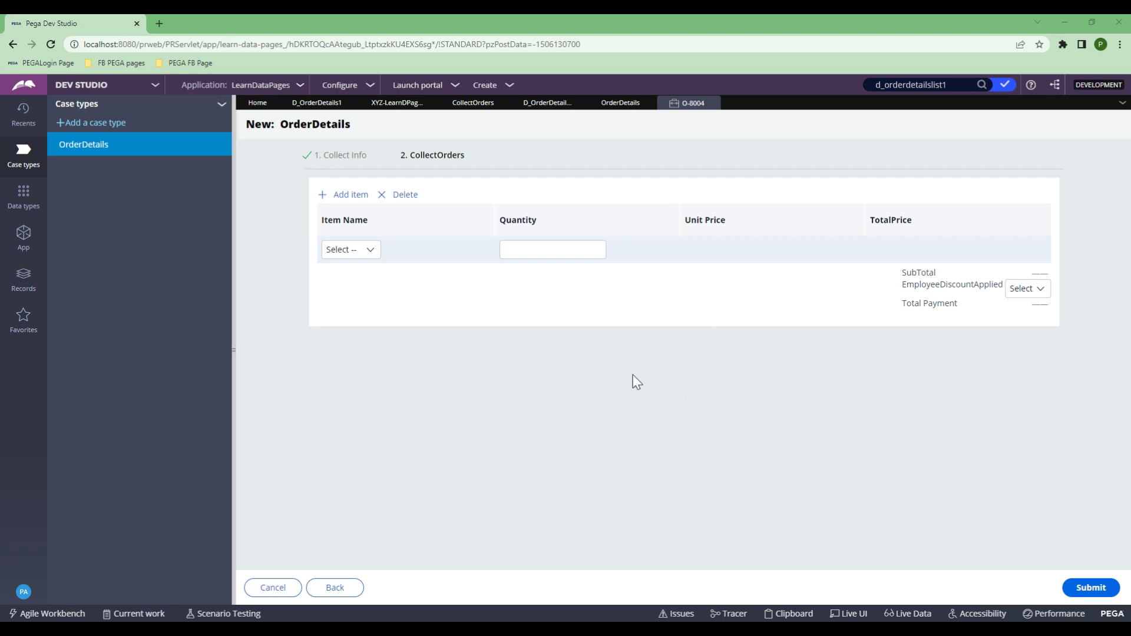
# Save and run the OrderDetails case type again, enter the customer ID, and continue the new case to CollectOrders.
pyautogui.click(615, 105)
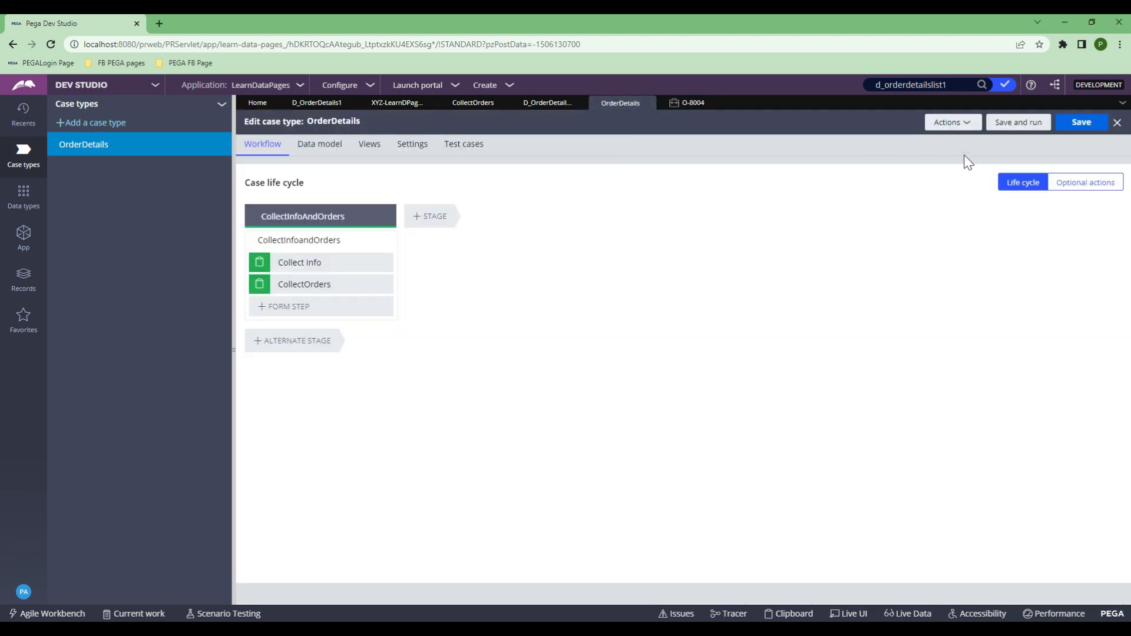
pyautogui.click(1017, 124)
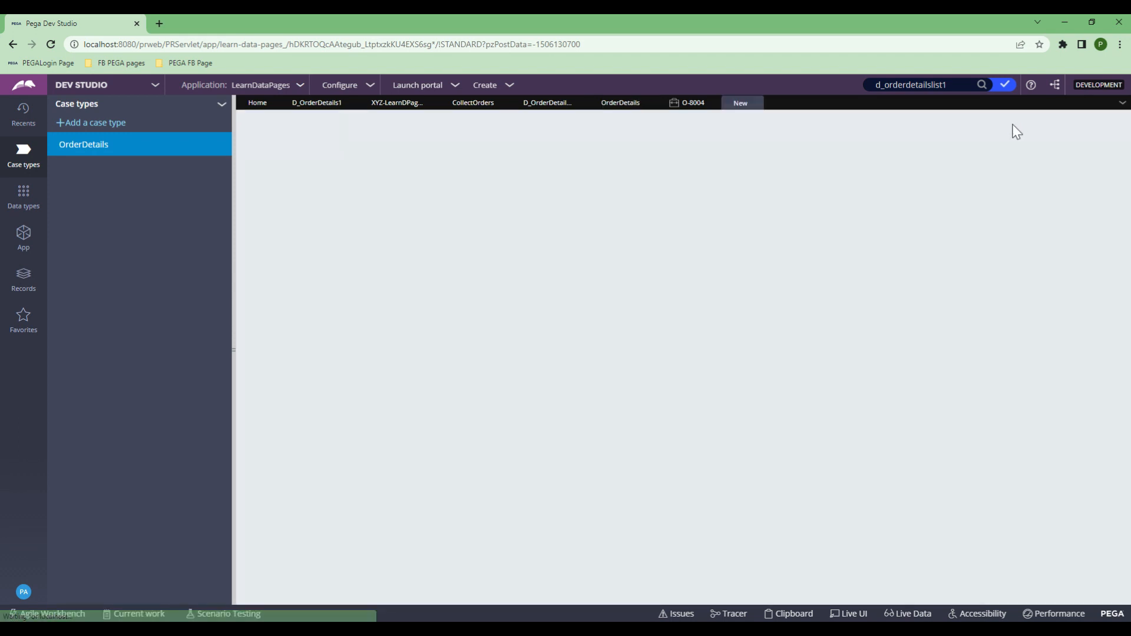
pyautogui.click(399, 213)
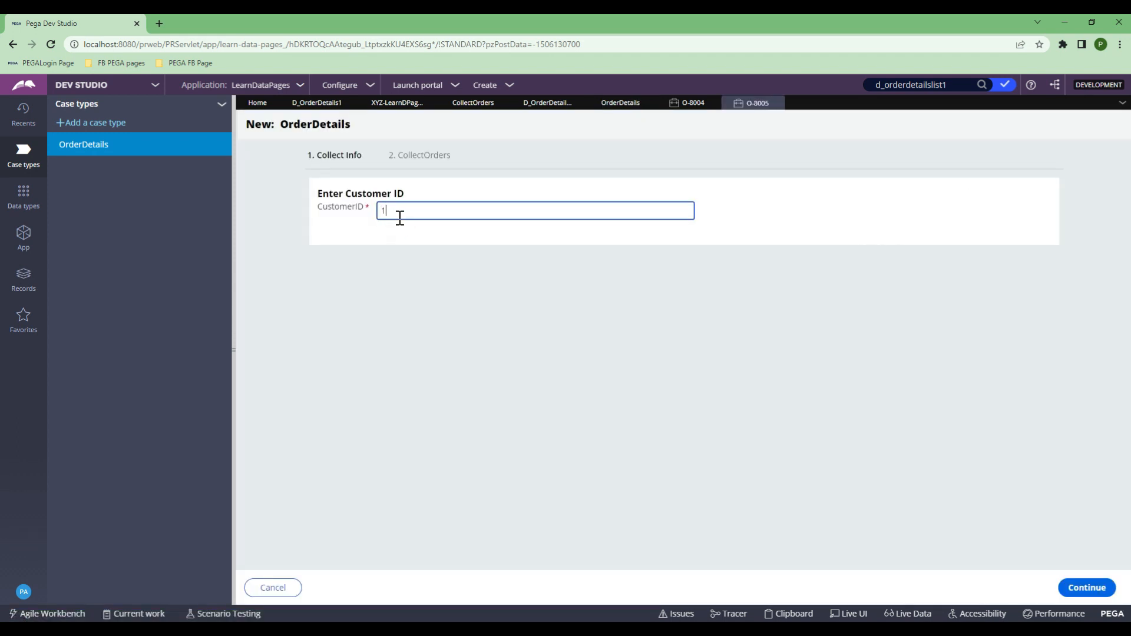
pyautogui.write('123')
pyautogui.click(701, 343)
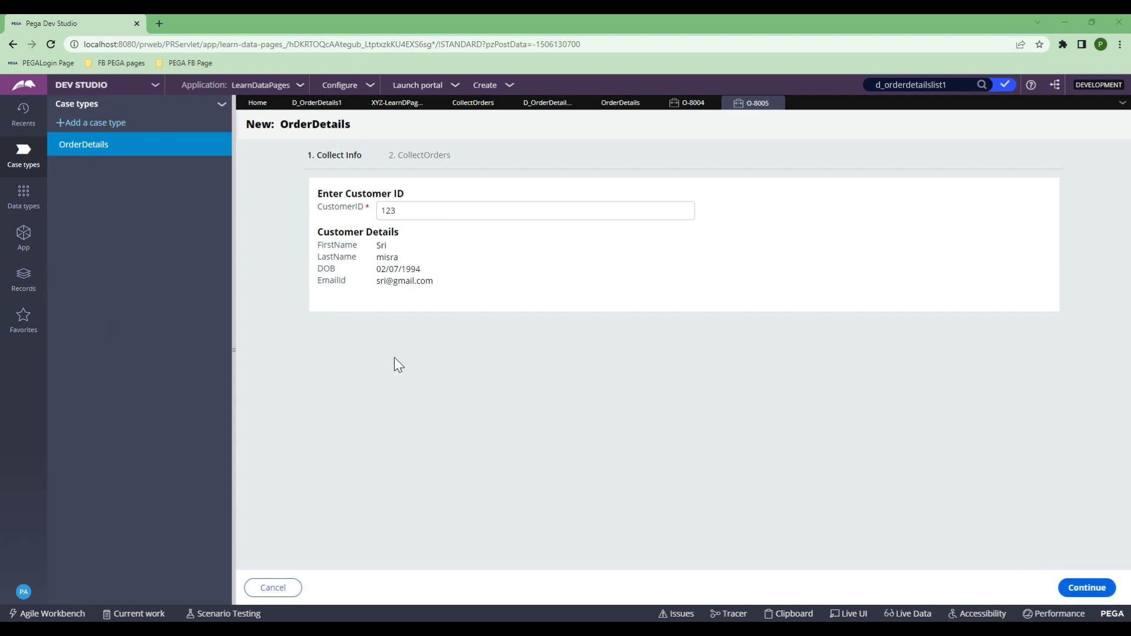
pyautogui.click(1086, 587)
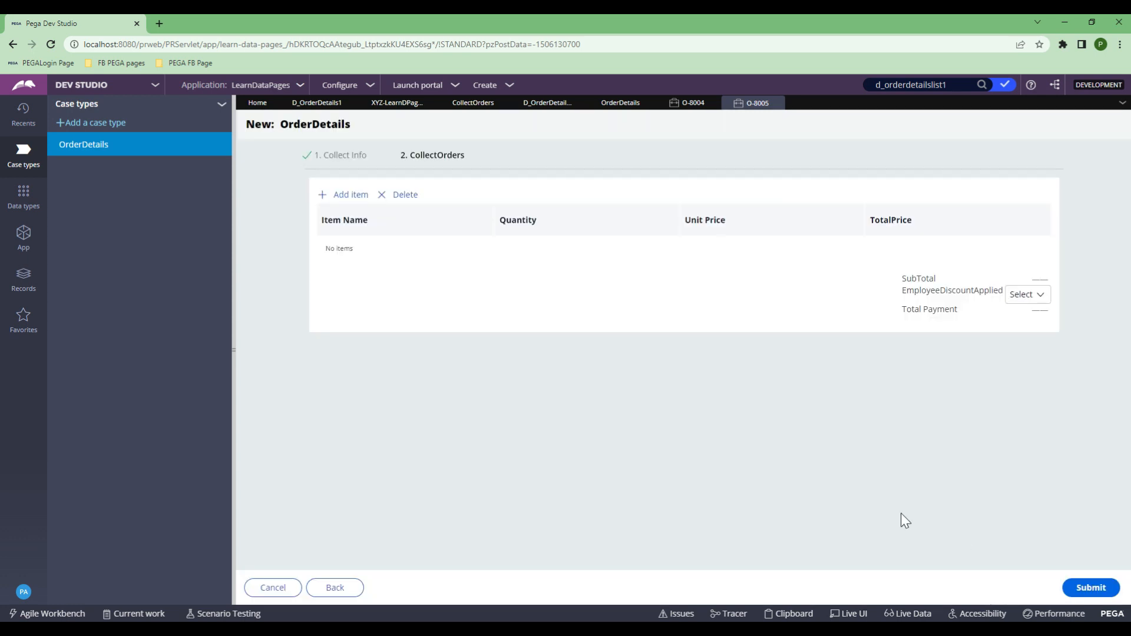
# Add an item row to the O-8005 order and open its Item Name choices.
pyautogui.click(344, 197)
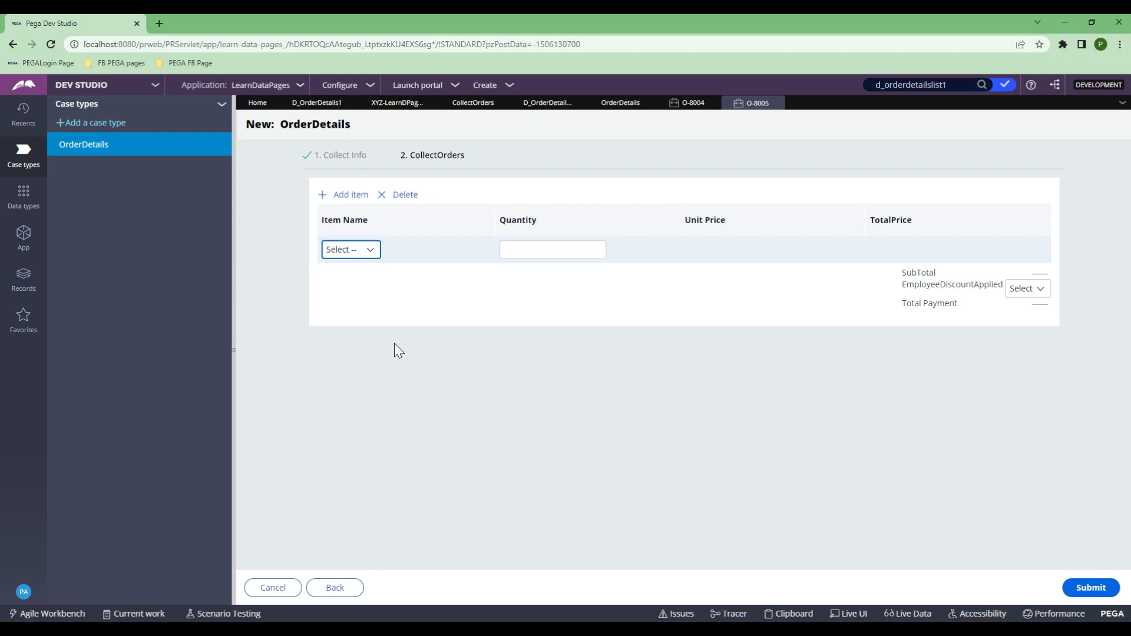
pyautogui.click(370, 252)
pyautogui.click(374, 255)
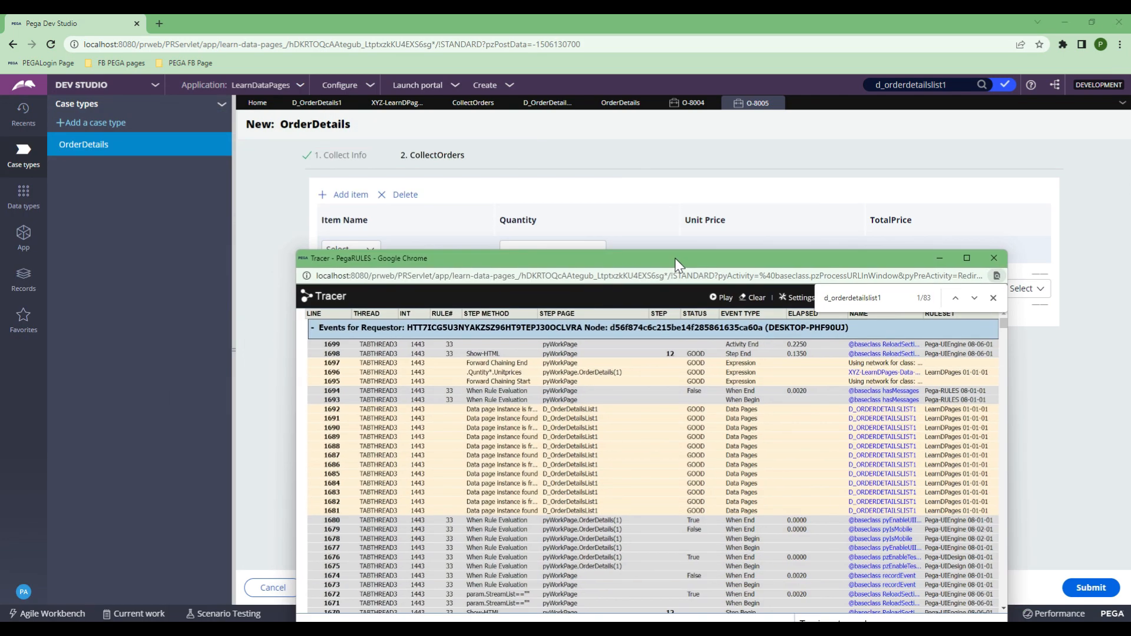
# Search the Tracer events for d_orderdetailslist1, examine its data page events against the O-8005 case, and return to the case.
pyautogui.doubleClick(675, 258)
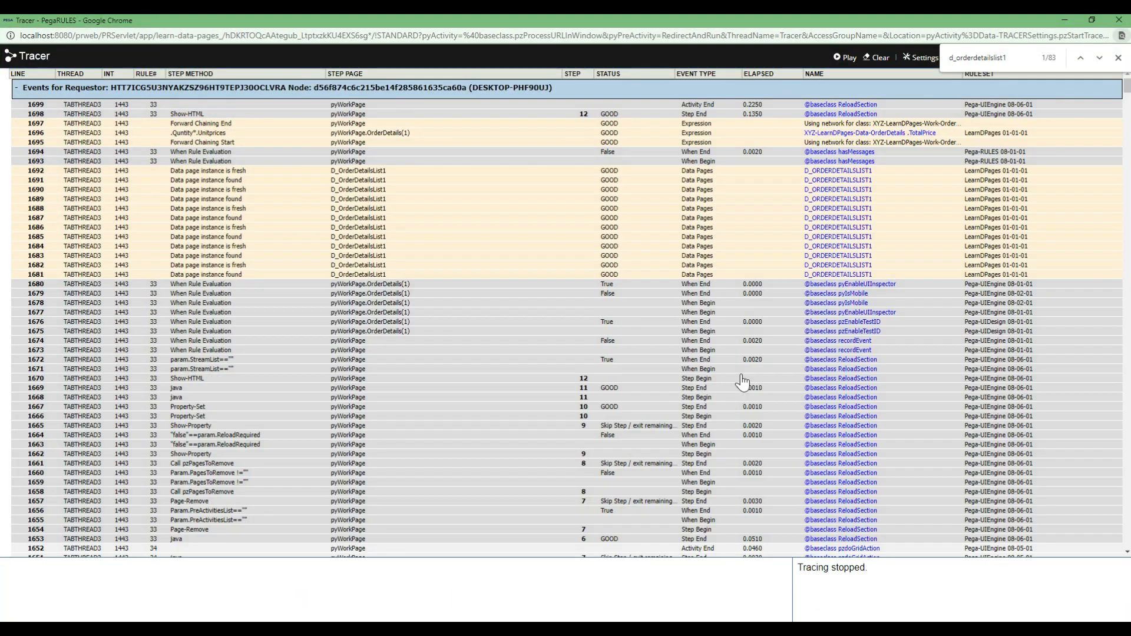
pyautogui.hotkey('ctrl', 'f')
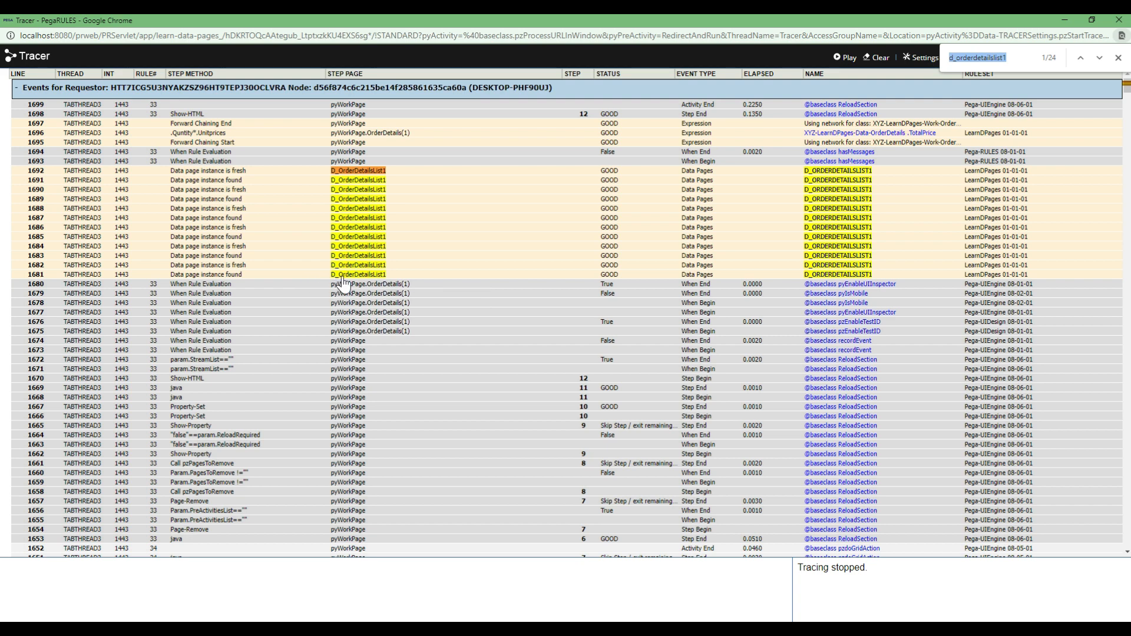
pyautogui.hotkey('alt', 'Tab')
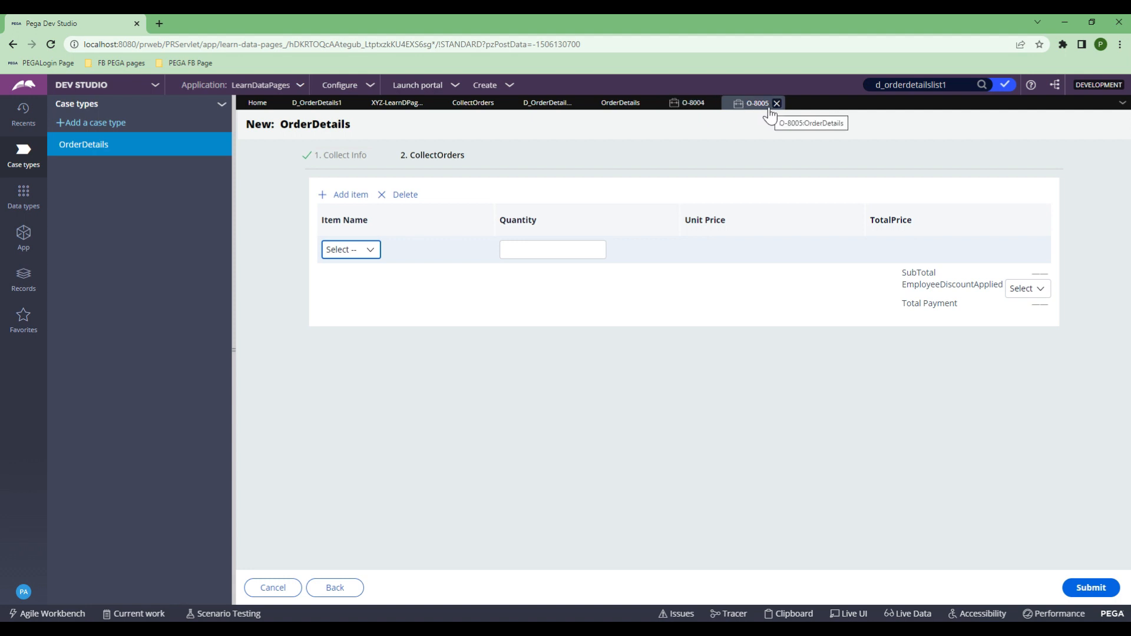
pyautogui.click(687, 111)
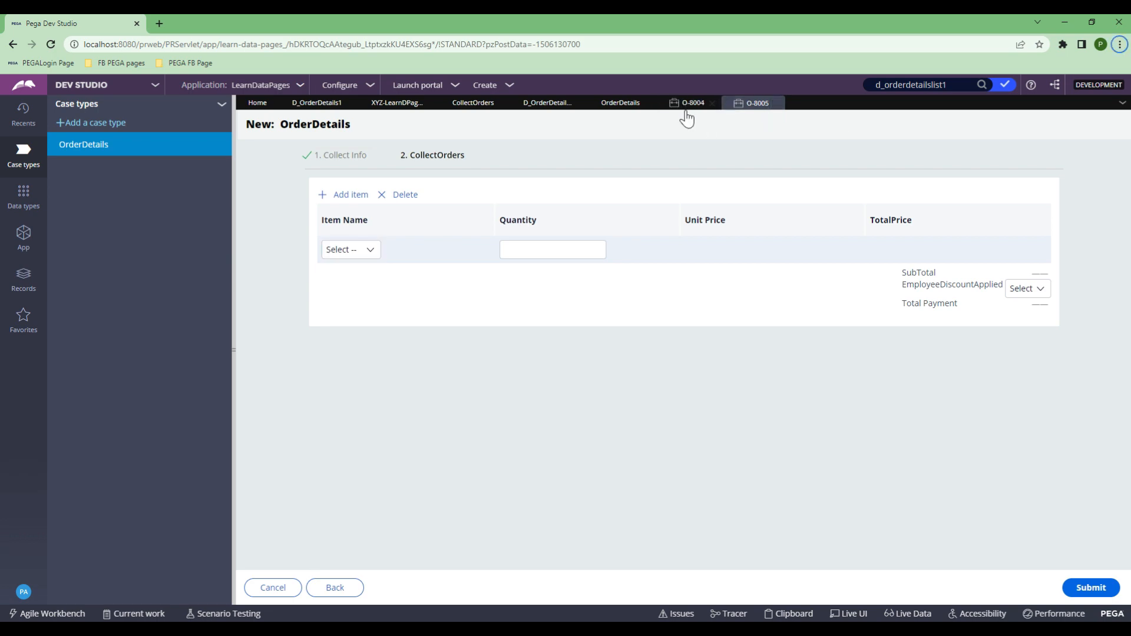
pyautogui.hotkey('alt', 'Tab')
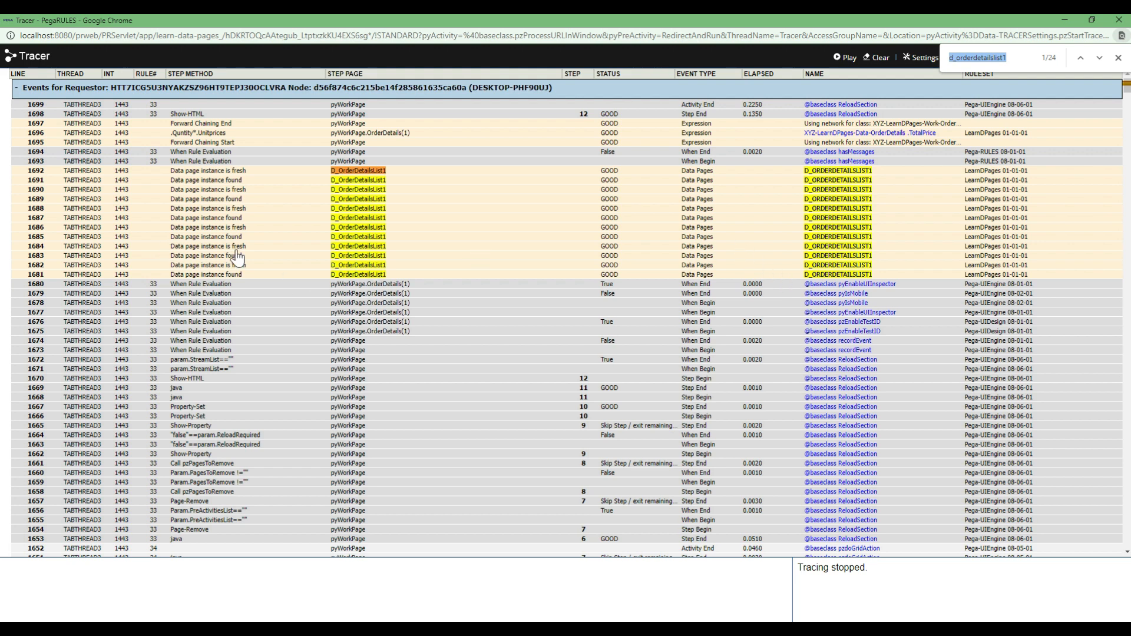
pyautogui.click(1064, 20)
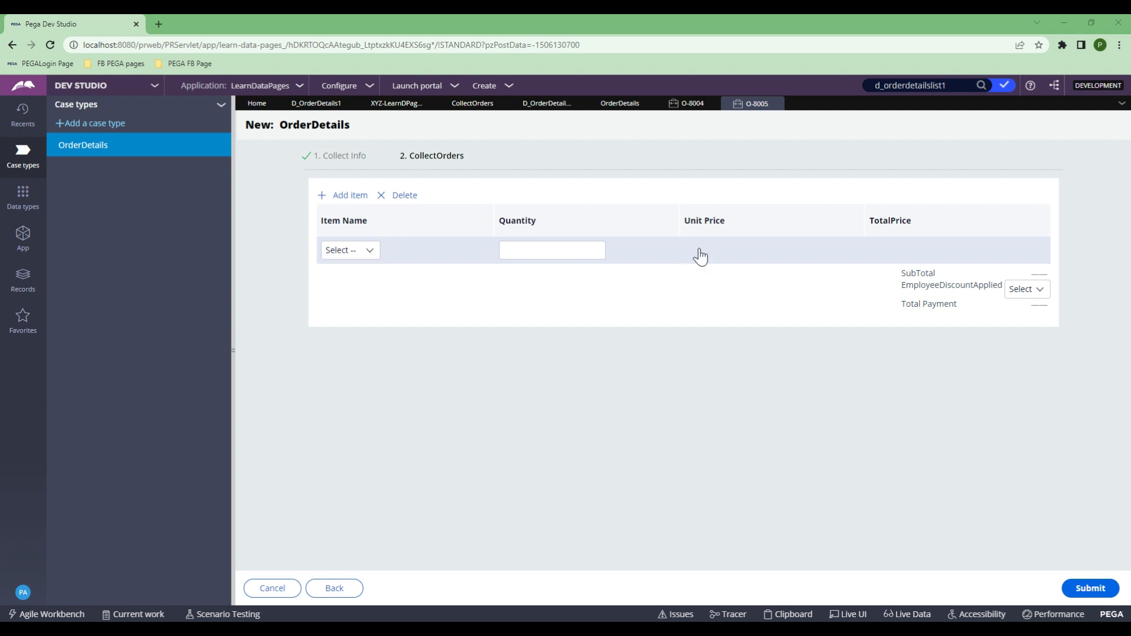
# Open the Item Name dropdown's cell properties in the CollectOrders section and create an action set with a Change event.
pyautogui.click(371, 250)
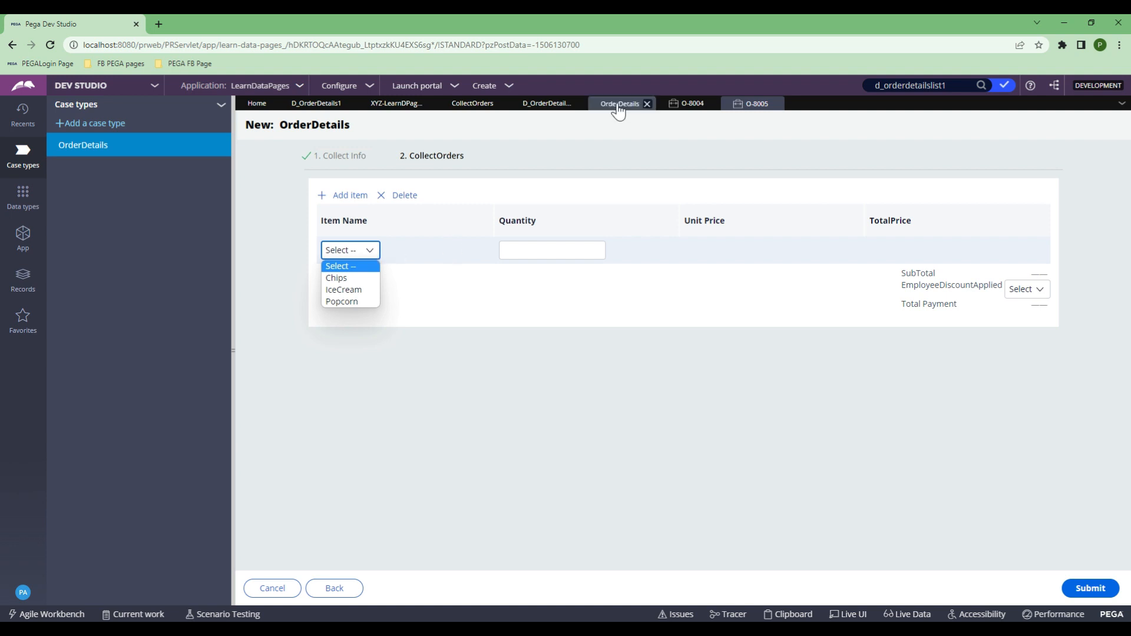
pyautogui.click(471, 103)
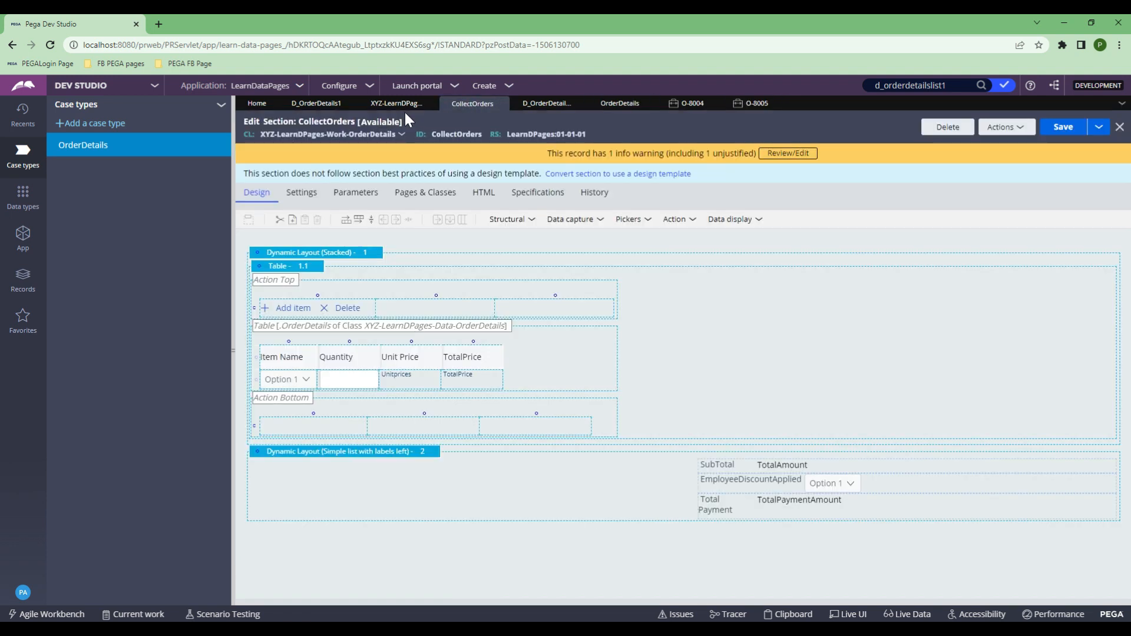
pyautogui.doubleClick(280, 383)
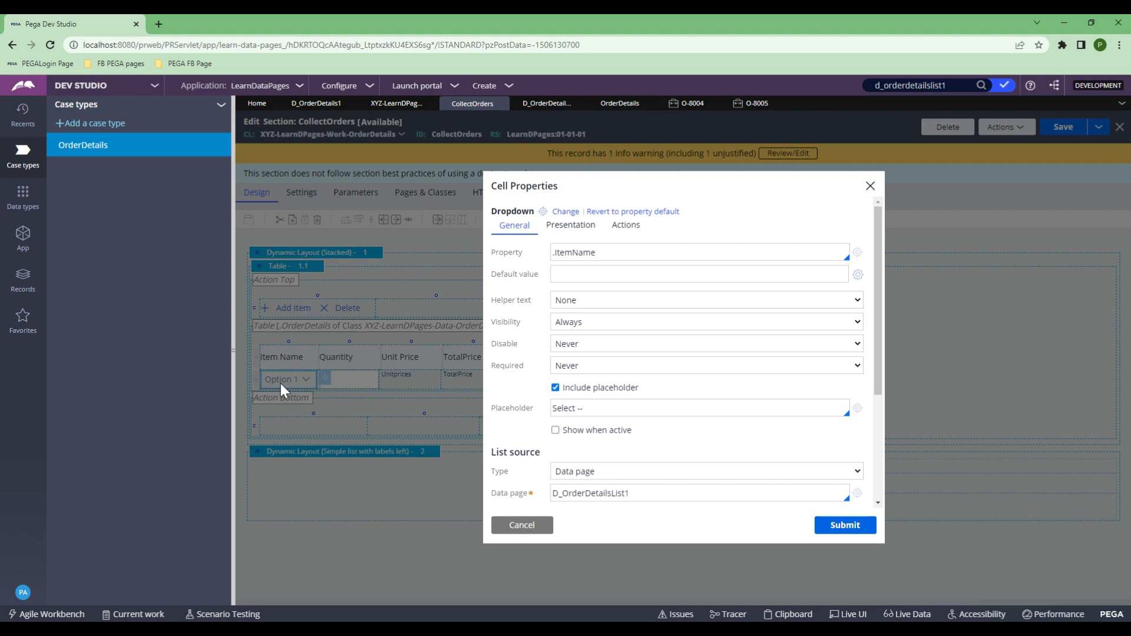
pyautogui.click(625, 225)
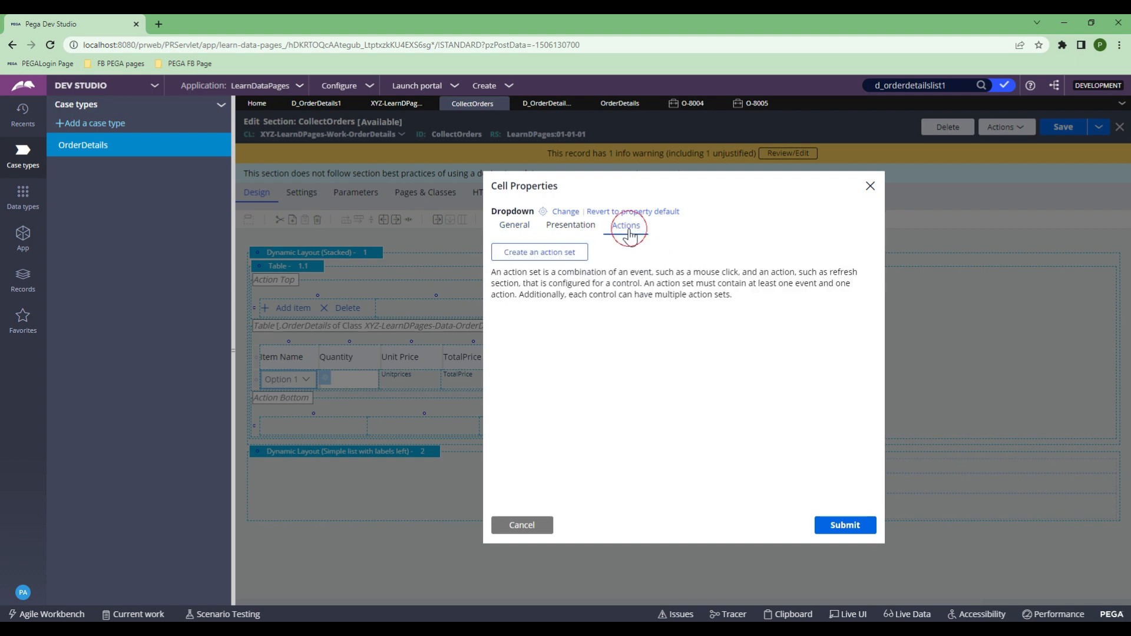
pyautogui.click(549, 253)
pyautogui.click(536, 311)
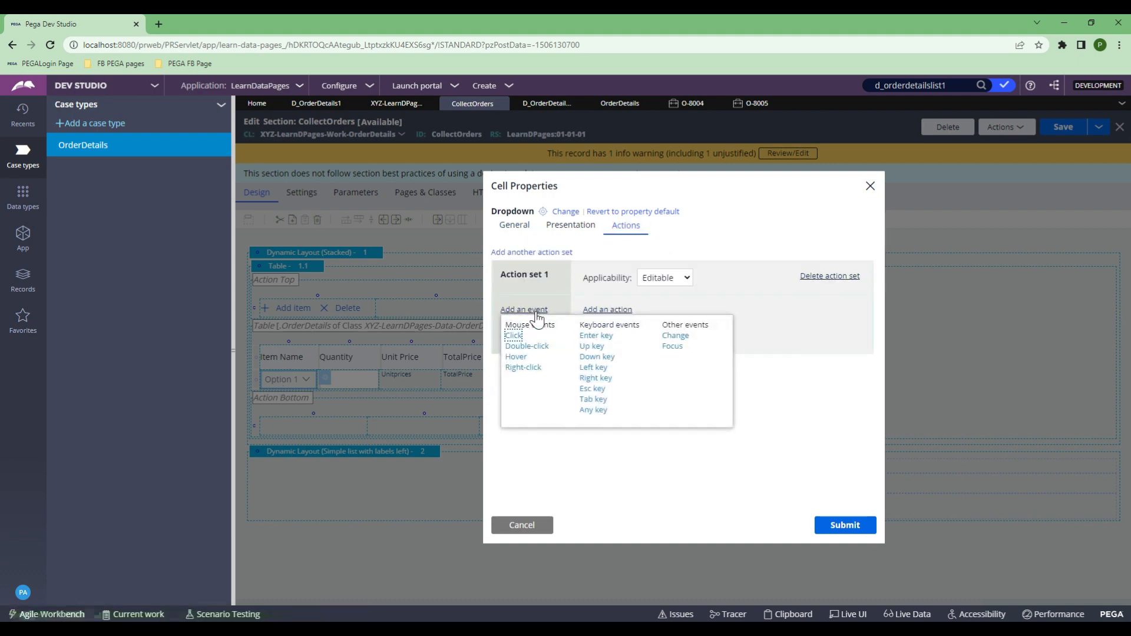
pyautogui.click(675, 336)
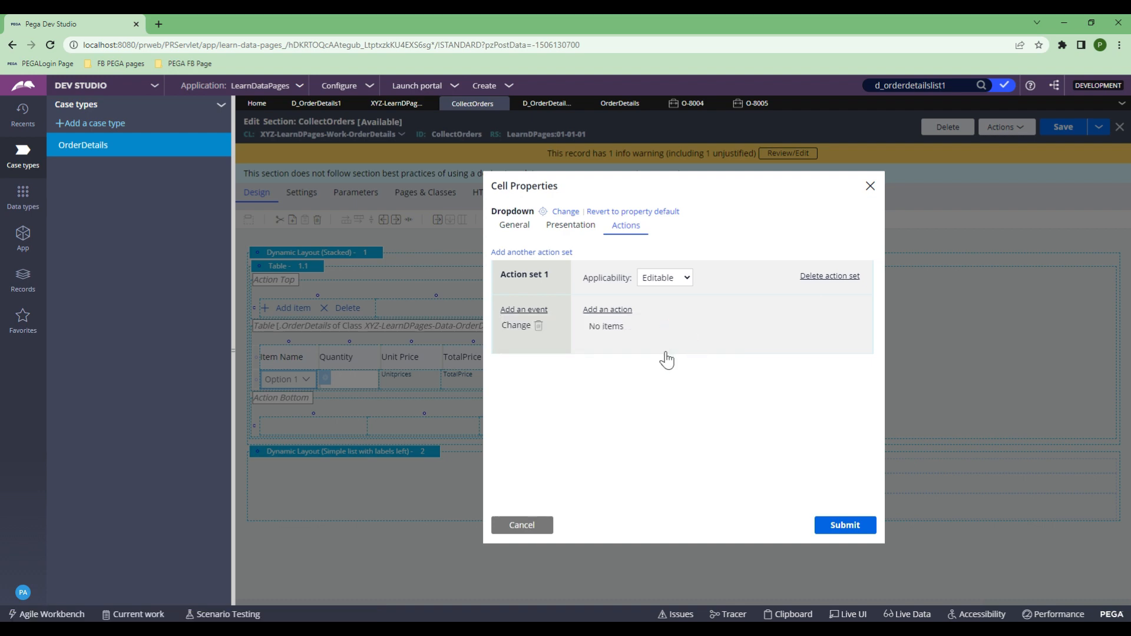
pyautogui.click(615, 310)
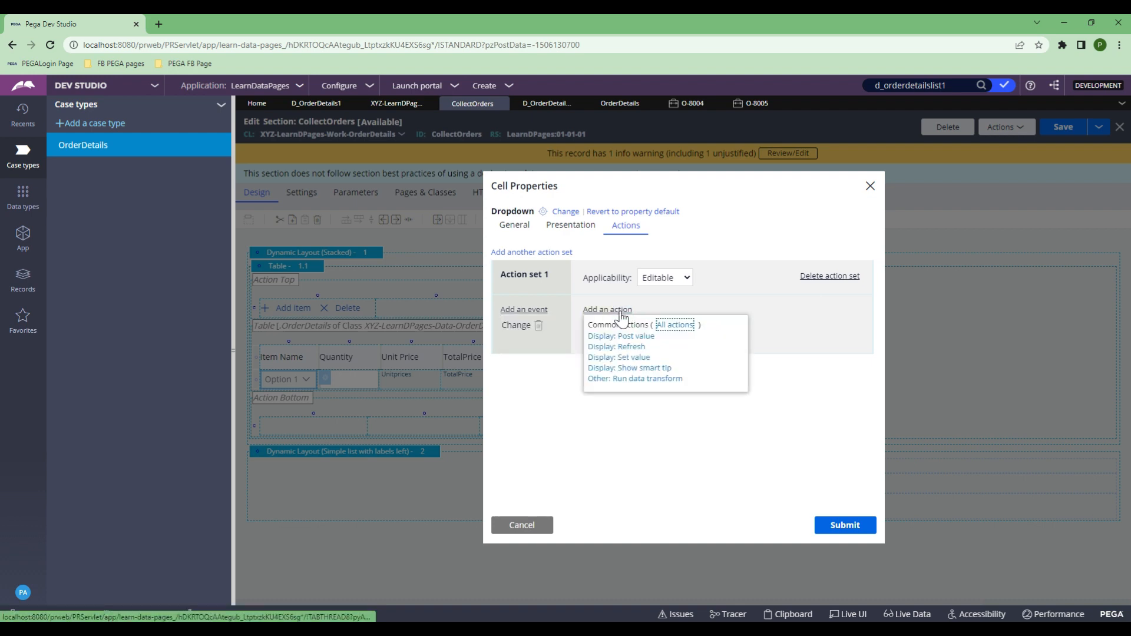
pyautogui.click(642, 358)
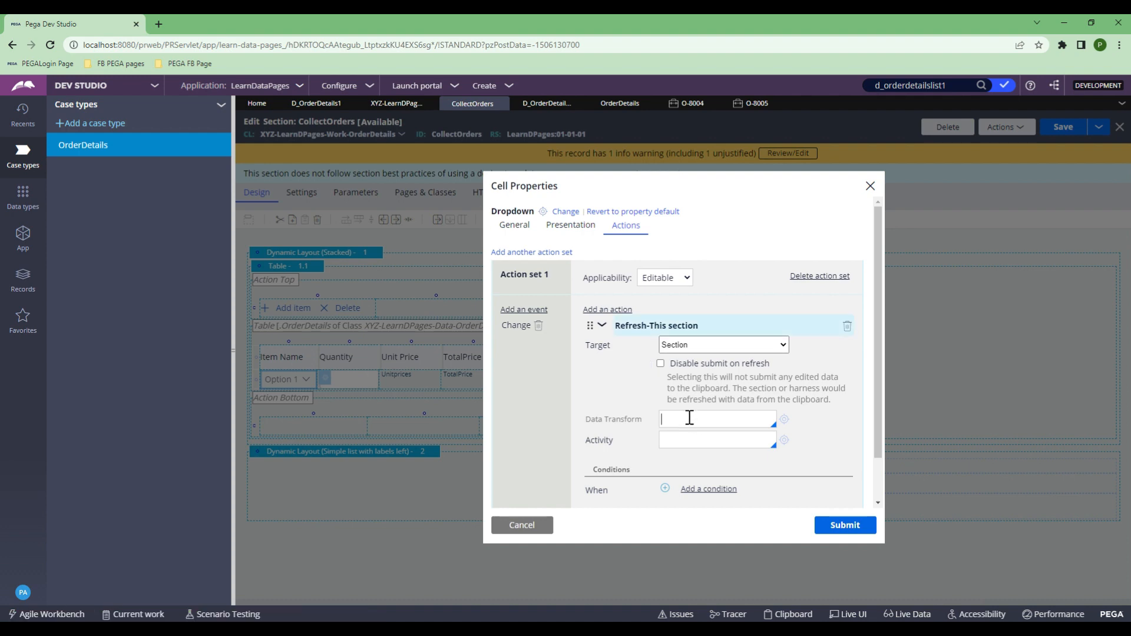
pyautogui.click(601, 325)
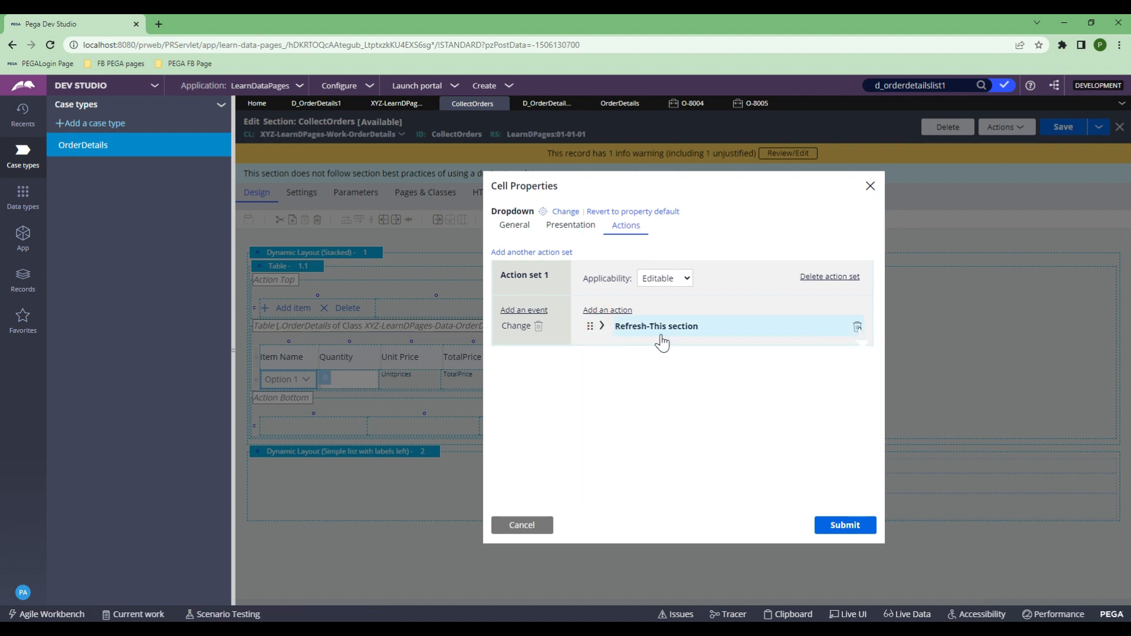
# Add Post value and Run data transform actions to the Change event, with FetchOrderDetails as the data transform.
pyautogui.click(607, 310)
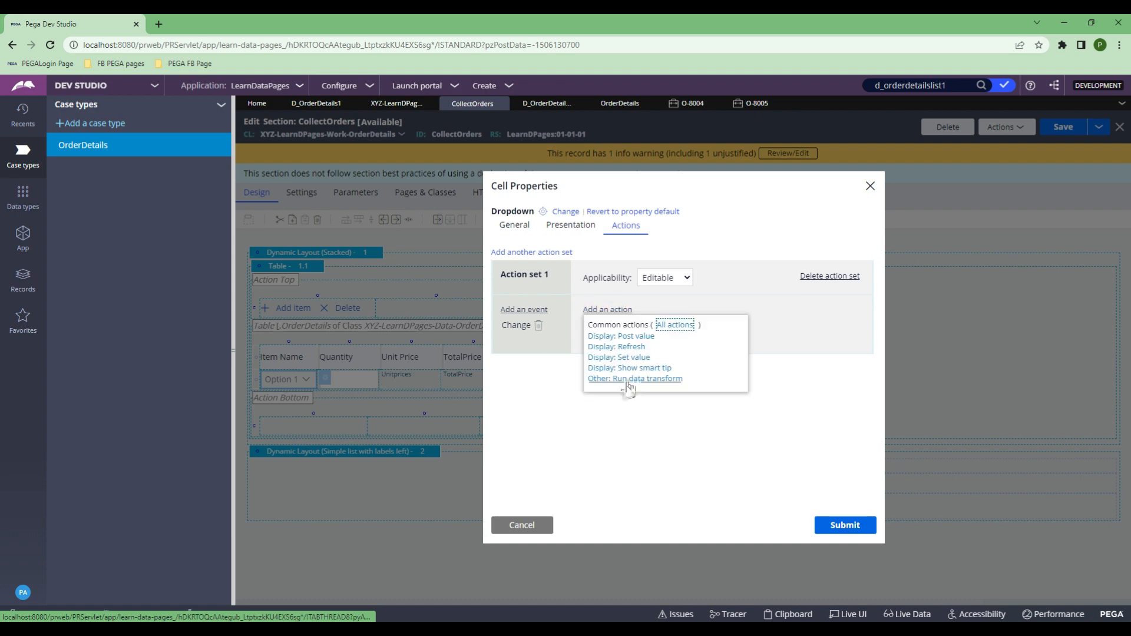
pyautogui.click(606, 334)
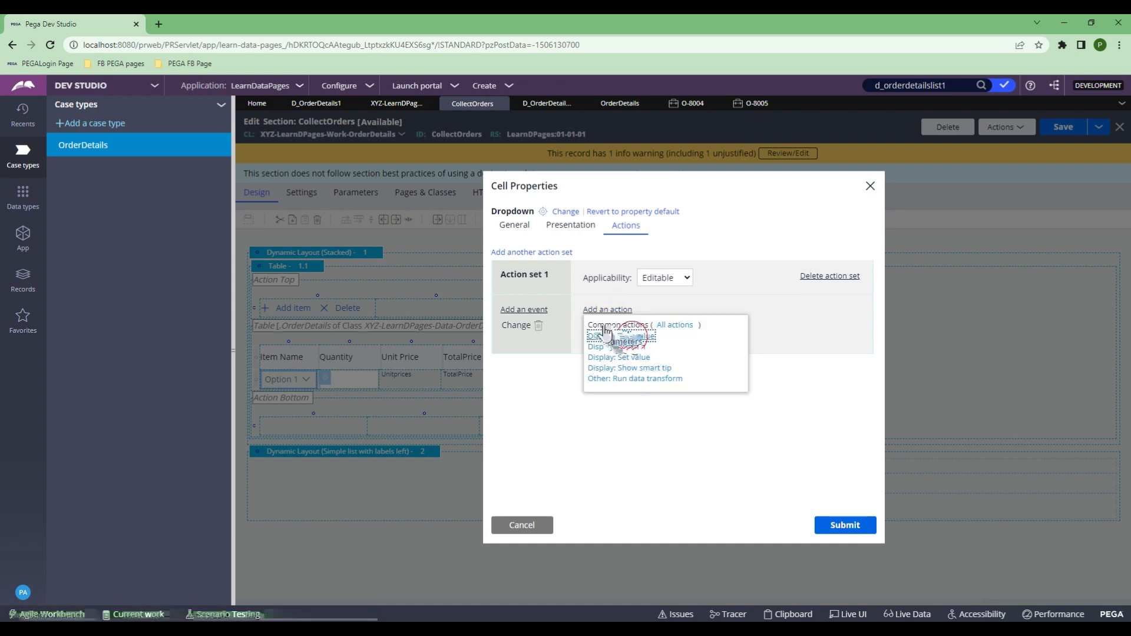
pyautogui.click(603, 312)
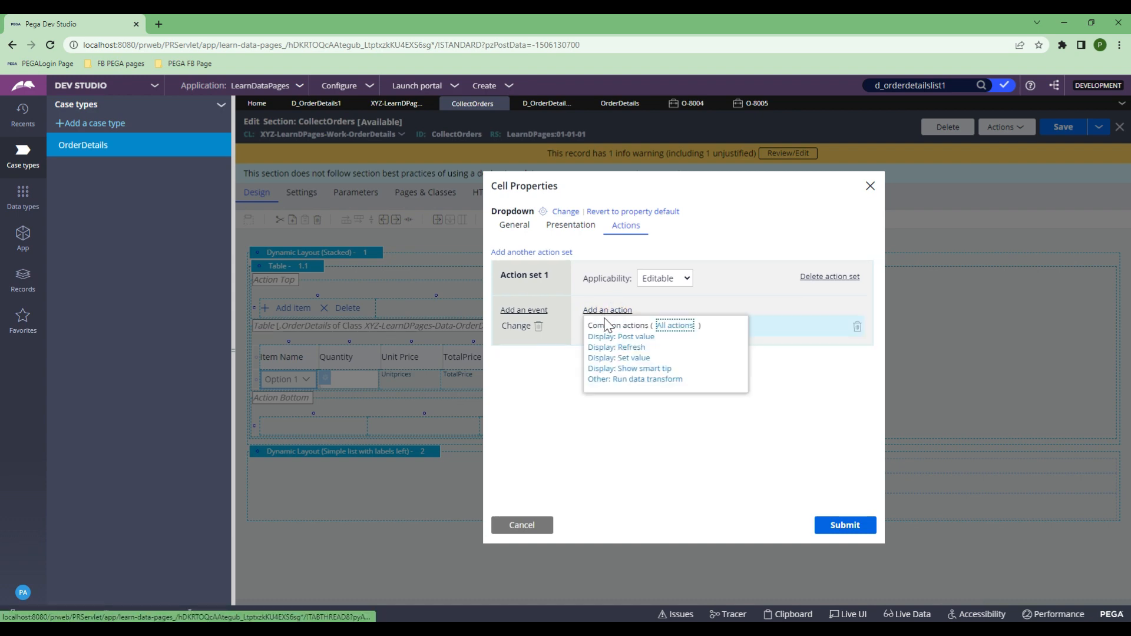
pyautogui.click(635, 379)
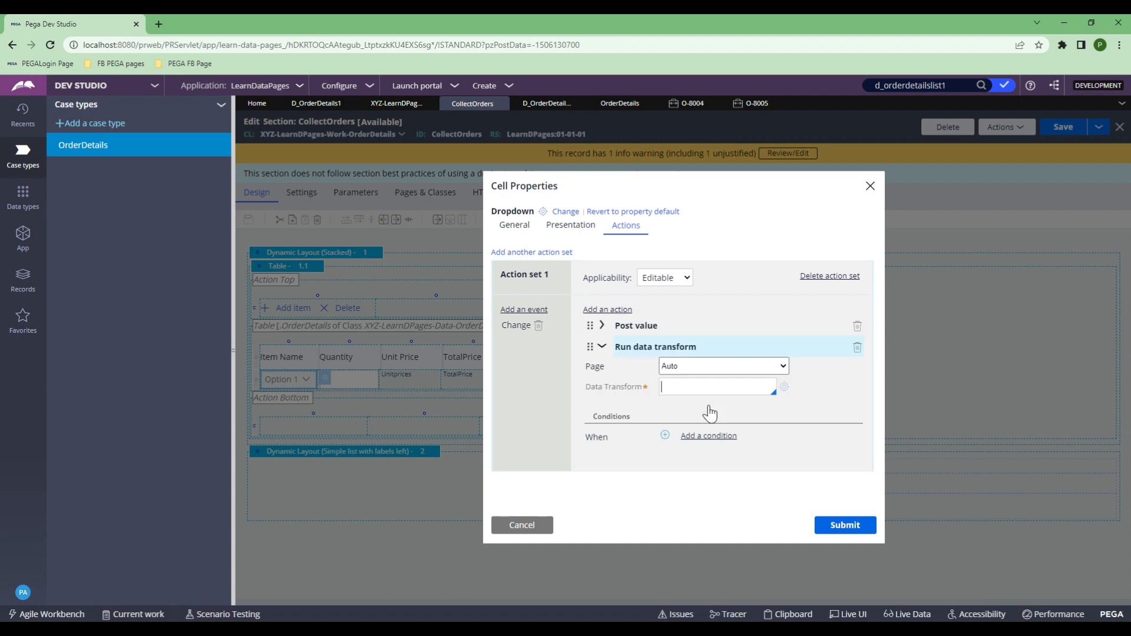
pyautogui.write('FetchOrderDetails')
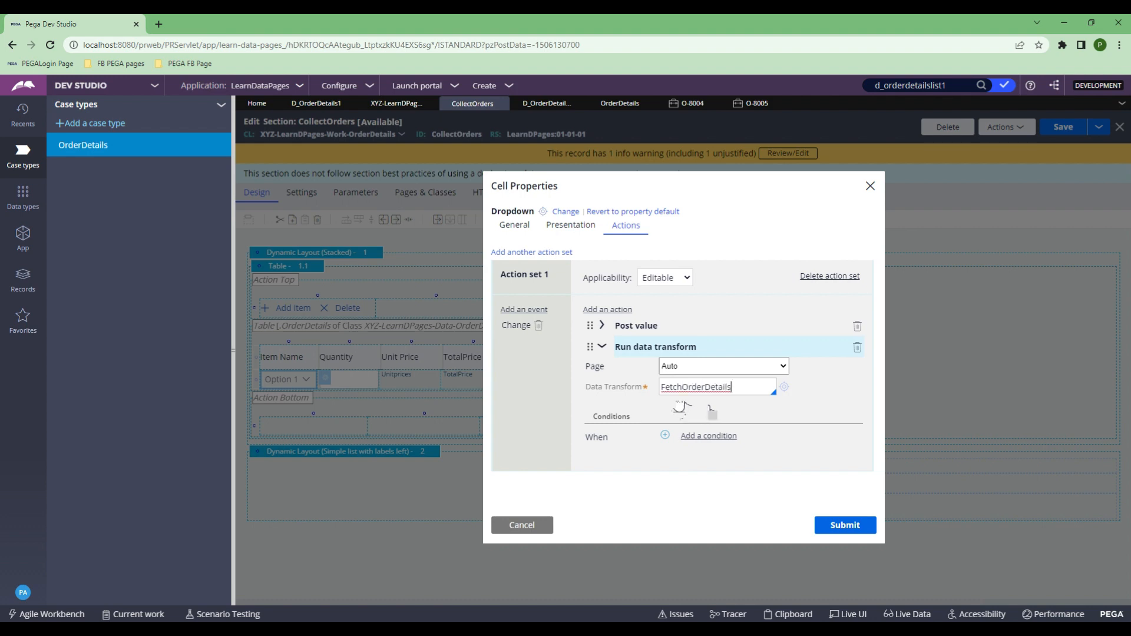
pyautogui.doubleClick(666, 387)
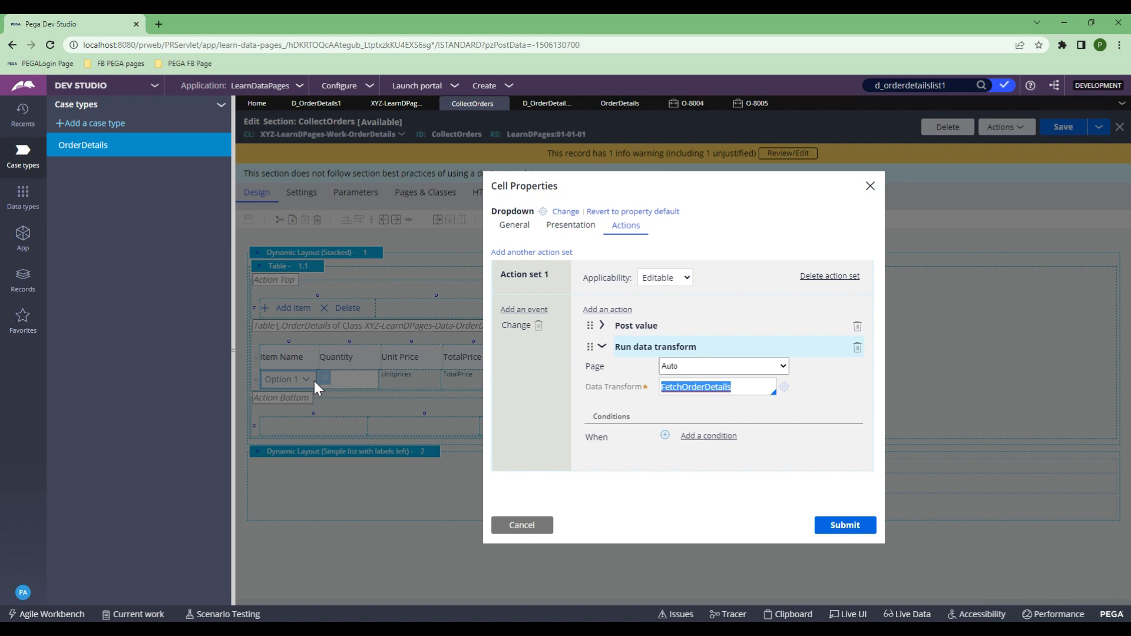
# In case O-8005, add two more item rows and choose Chips in the first row and IceCream in the second.
pyautogui.click(751, 103)
pyautogui.click(352, 197)
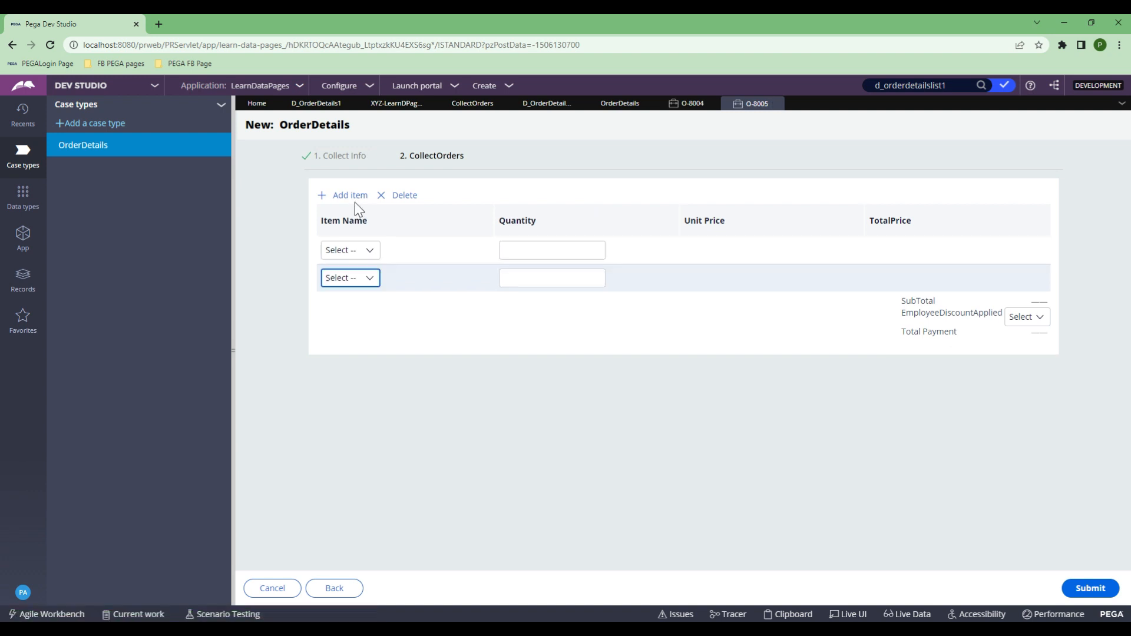
pyautogui.click(352, 198)
pyautogui.click(355, 255)
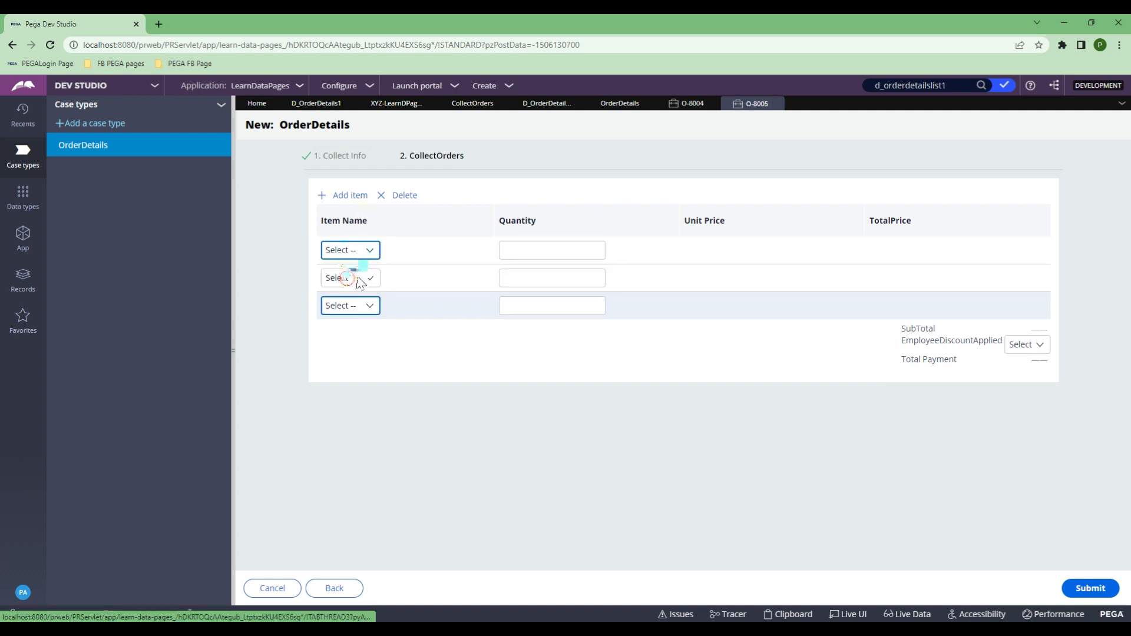
pyautogui.click(356, 283)
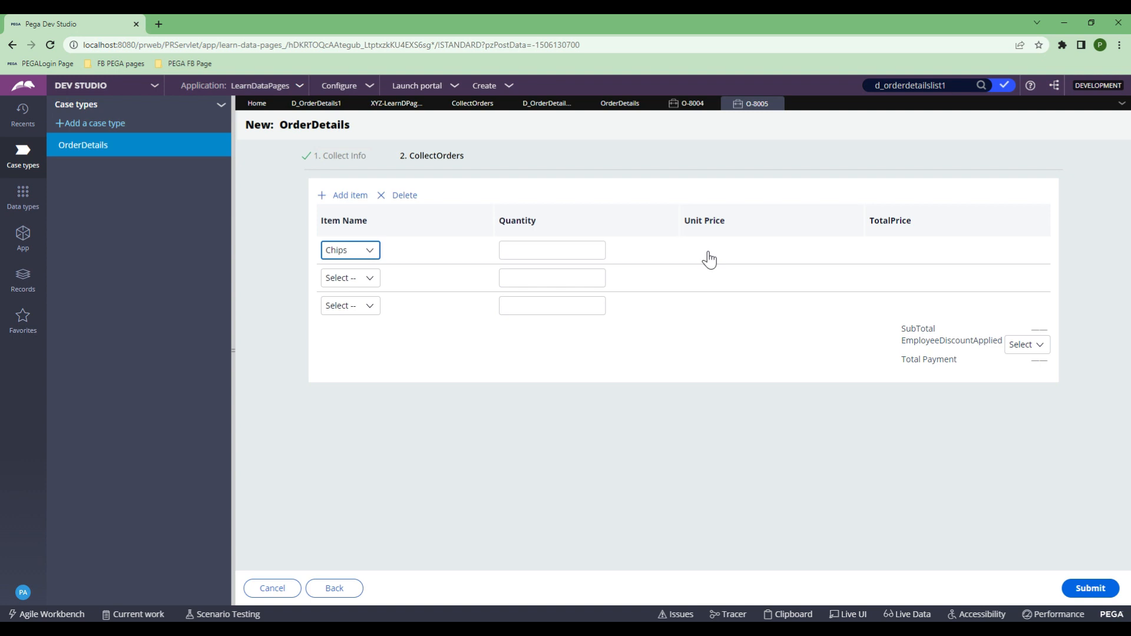
pyautogui.click(348, 282)
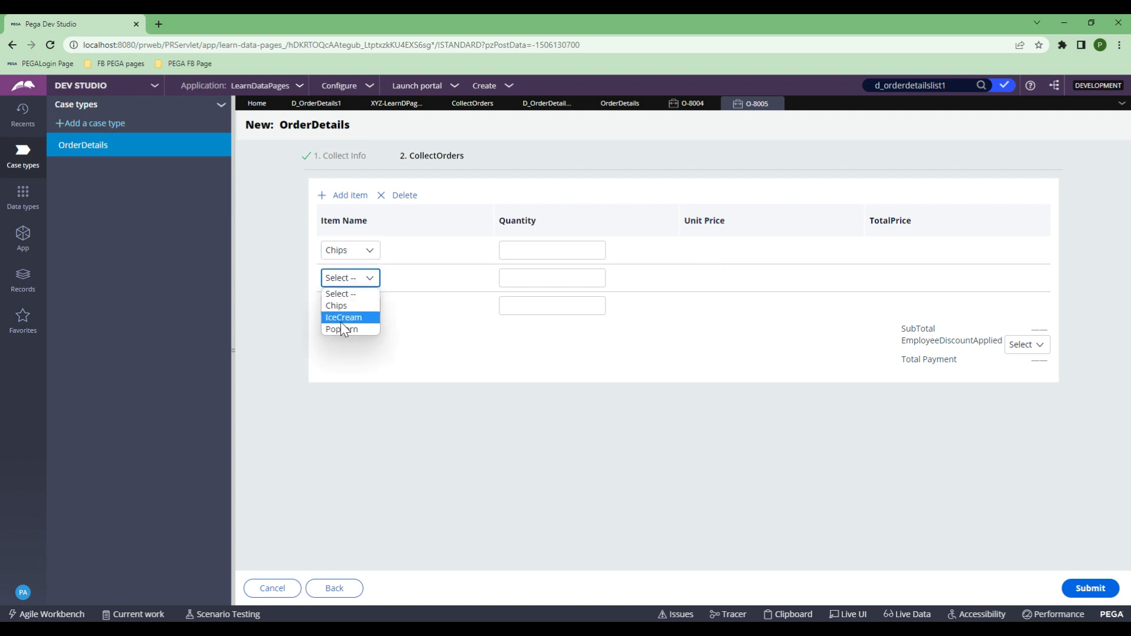
pyautogui.click(340, 322)
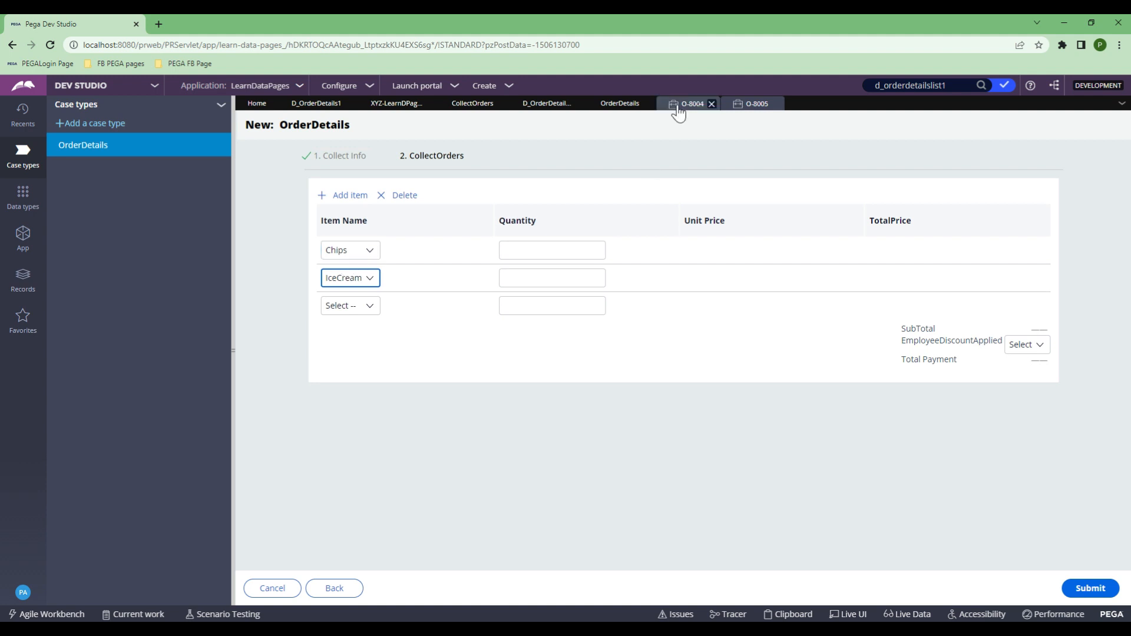
# Return to the CollectOrders dropdown actions, start creating the FetchOrderDetails data transform, and check its Apply to class.
pyautogui.click(620, 103)
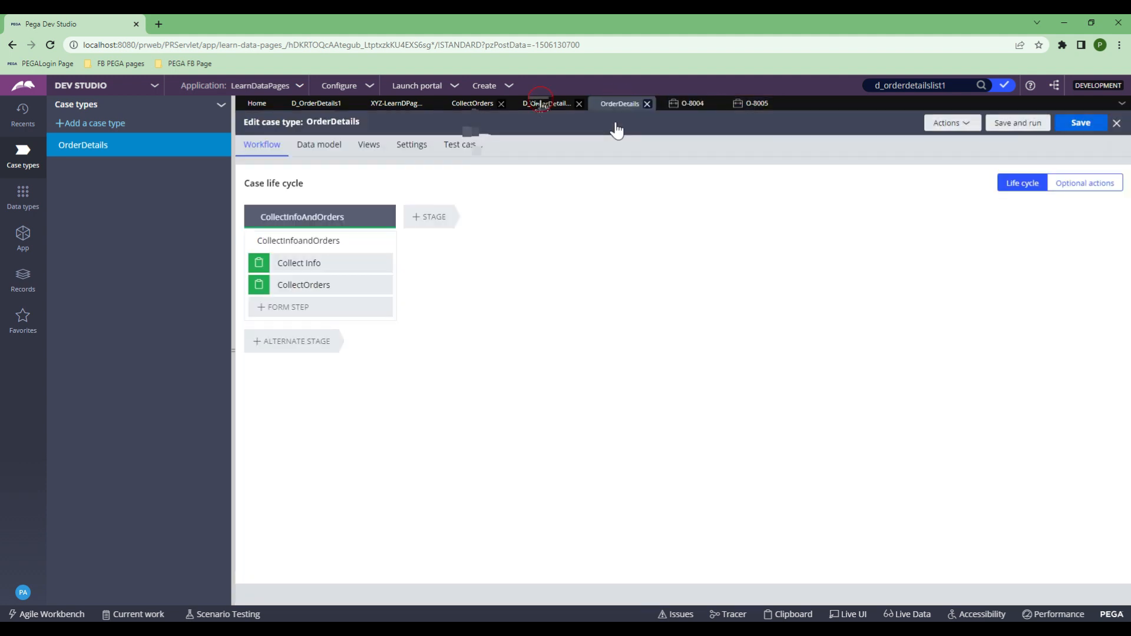
pyautogui.click(472, 104)
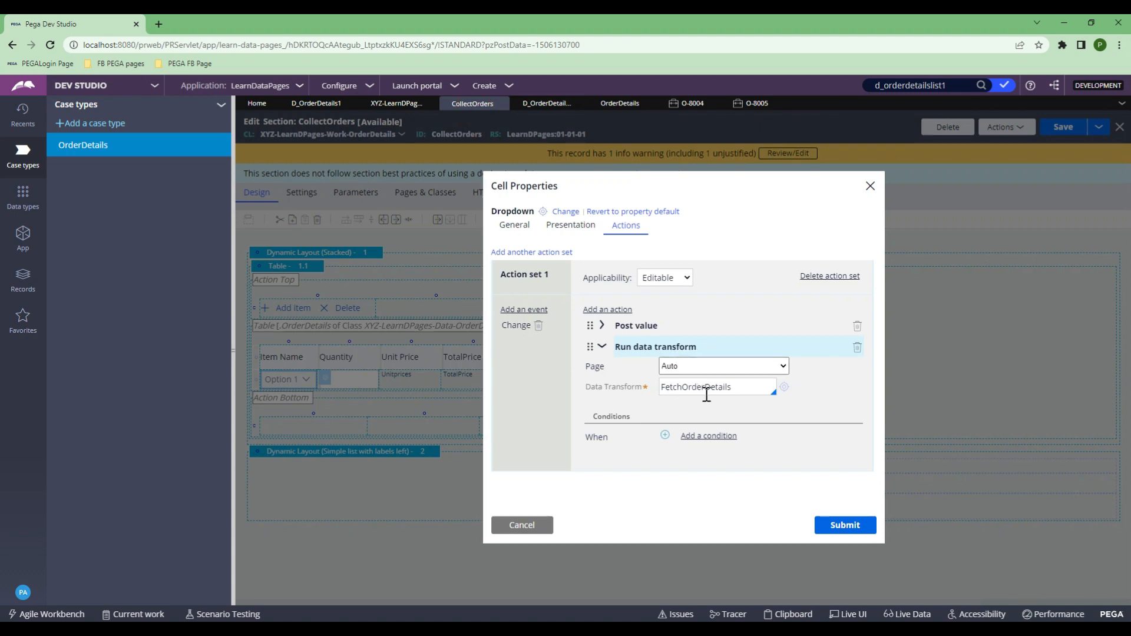
pyautogui.click(783, 388)
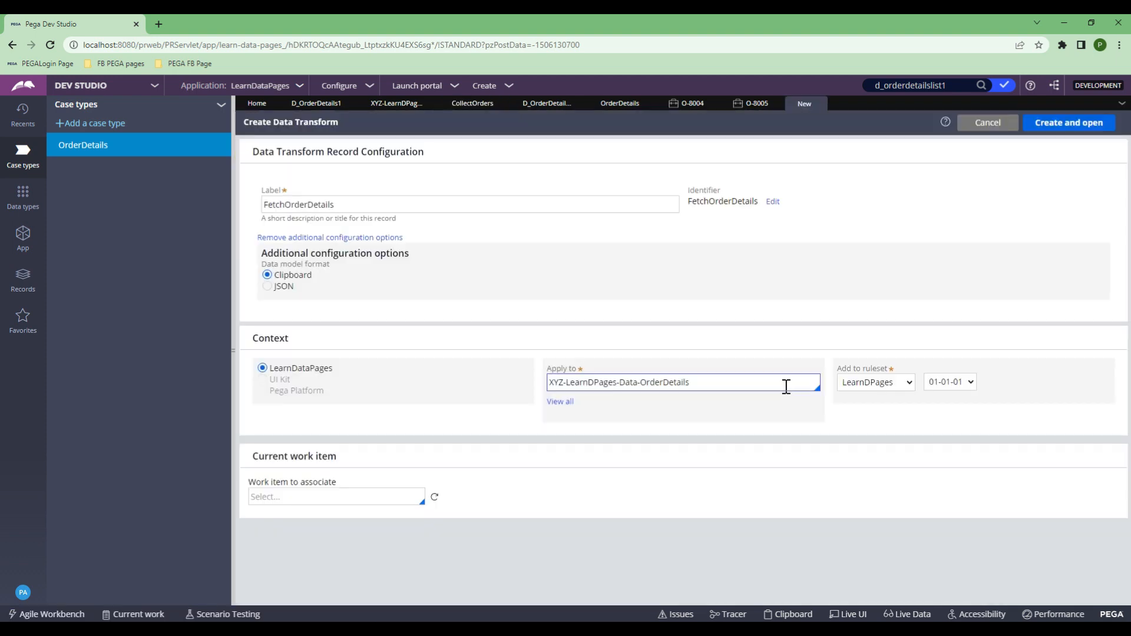
pyautogui.moveTo(558, 382); pyautogui.dragTo(706, 384)
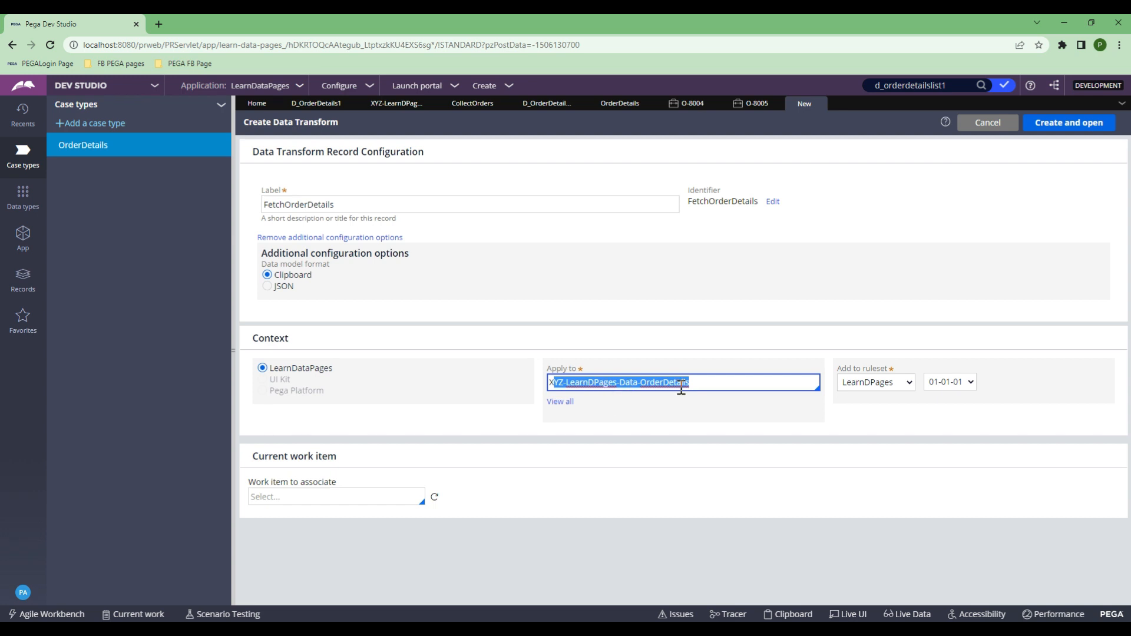
# Return to the Item Name dropdown's actions in the CollectOrders section and add a Refresh-This section action to the Change event.
pyautogui.click(618, 104)
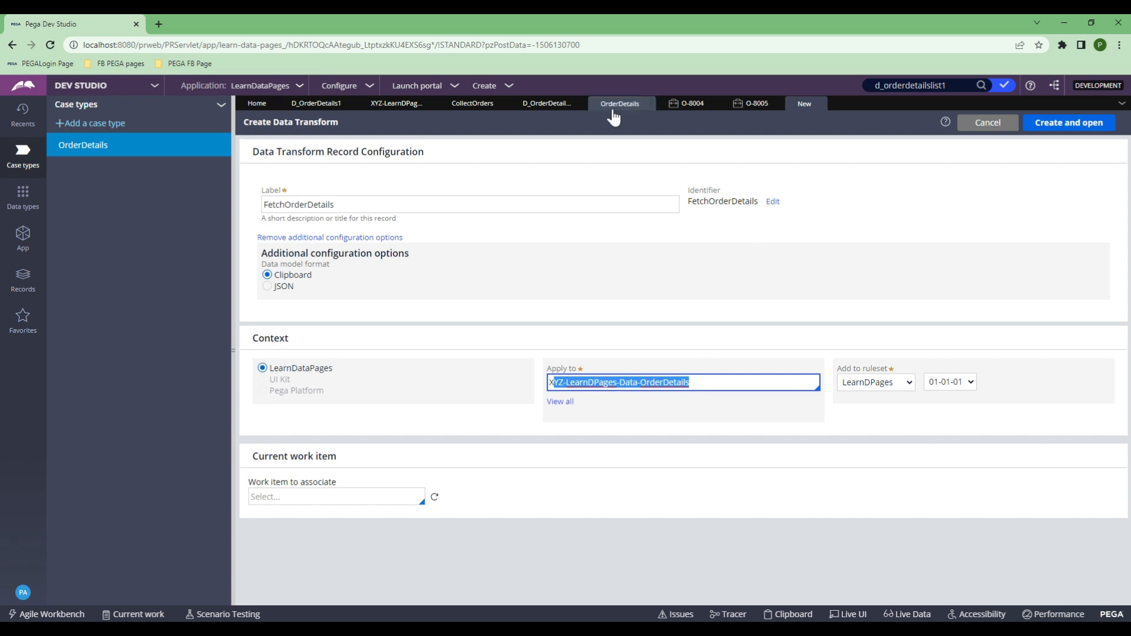
pyautogui.click(546, 108)
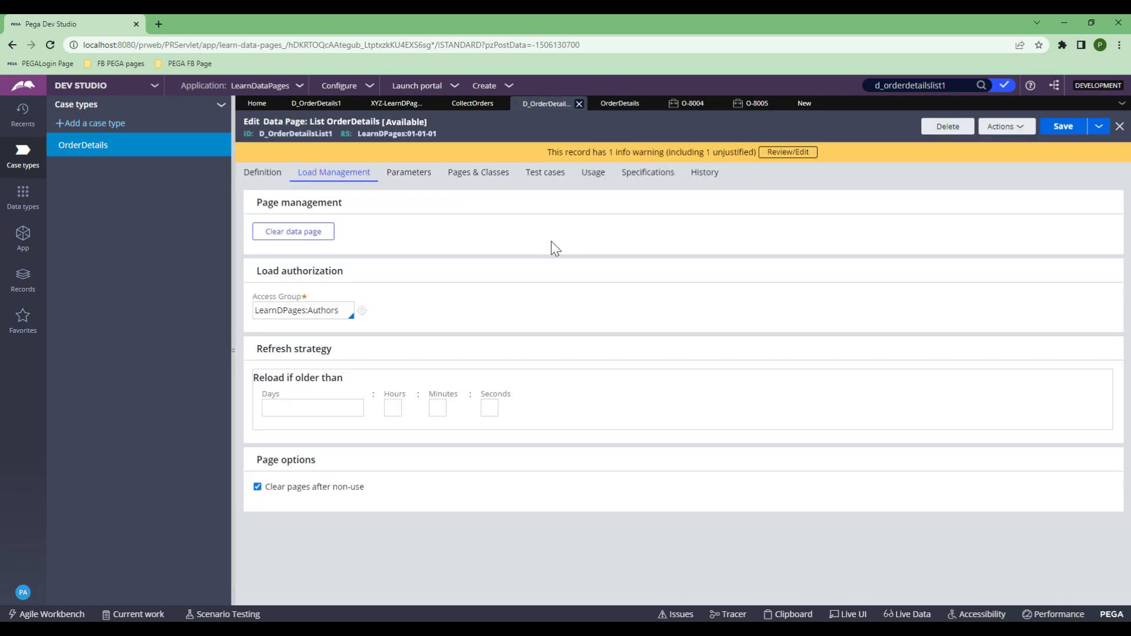
pyautogui.click(472, 104)
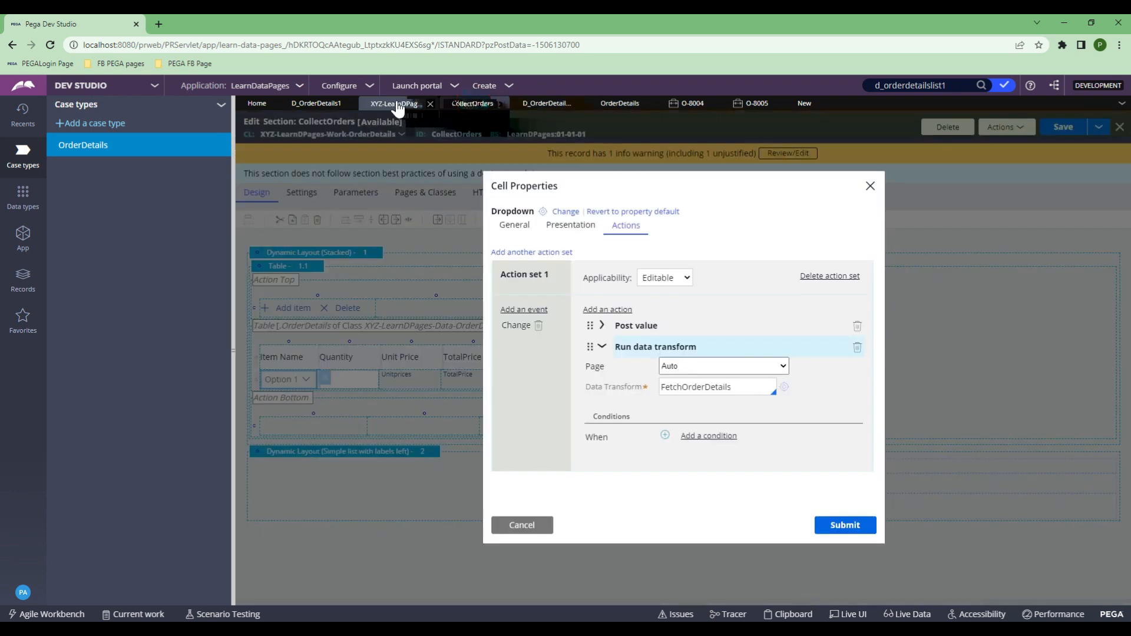
pyautogui.click(603, 347)
pyautogui.click(614, 309)
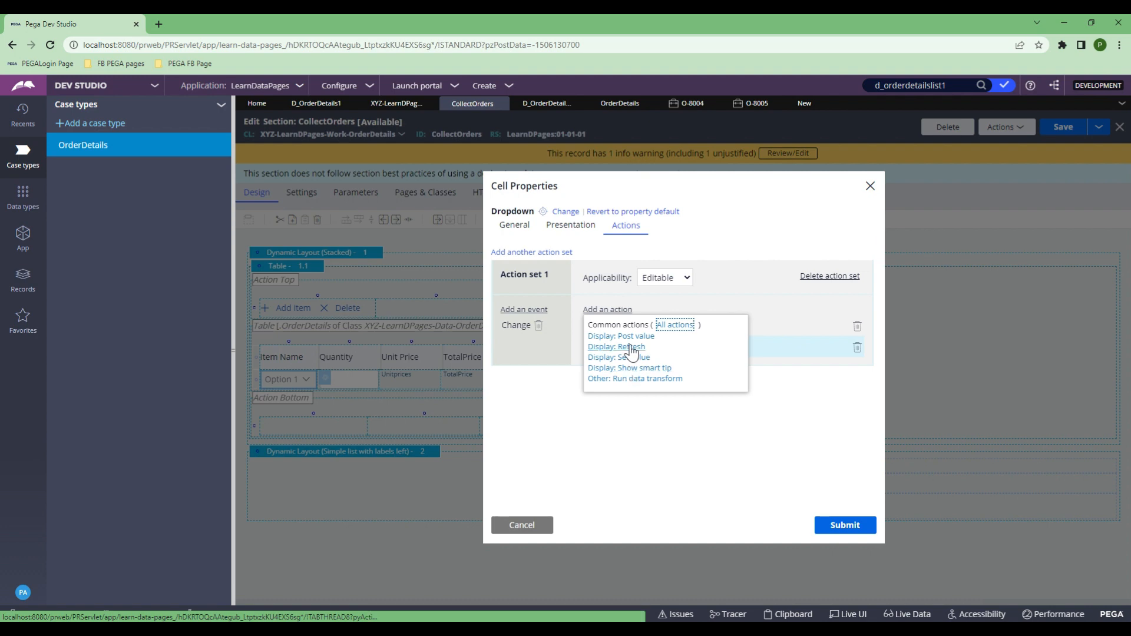
pyautogui.click(618, 348)
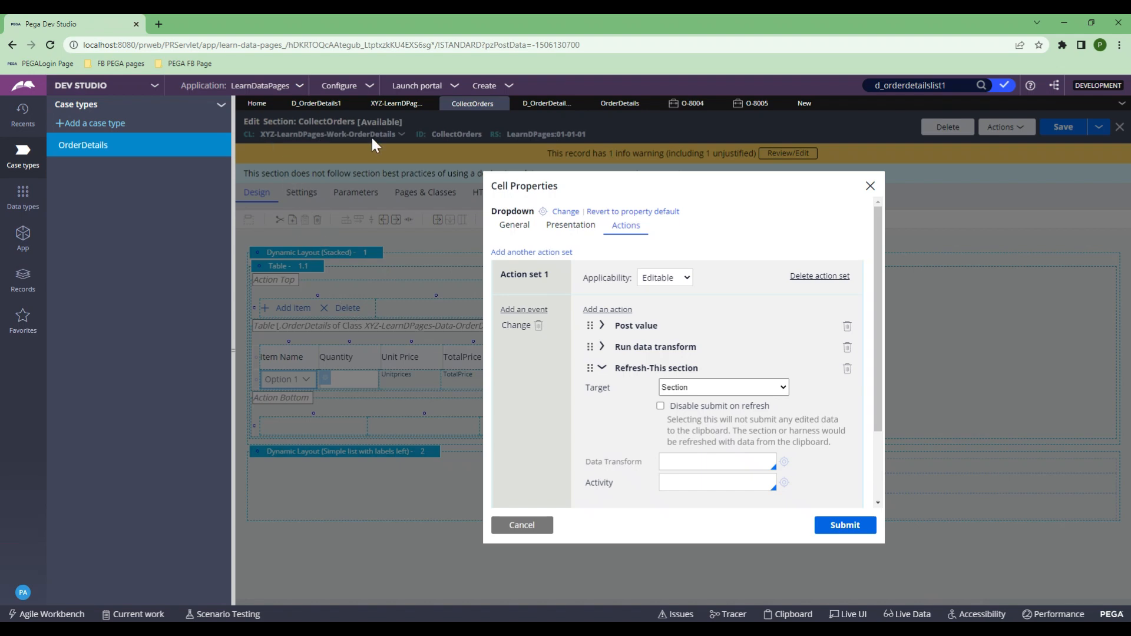
# Compare the data transform settings of the Run data transform and Refresh-This section actions.
pyautogui.click(704, 457)
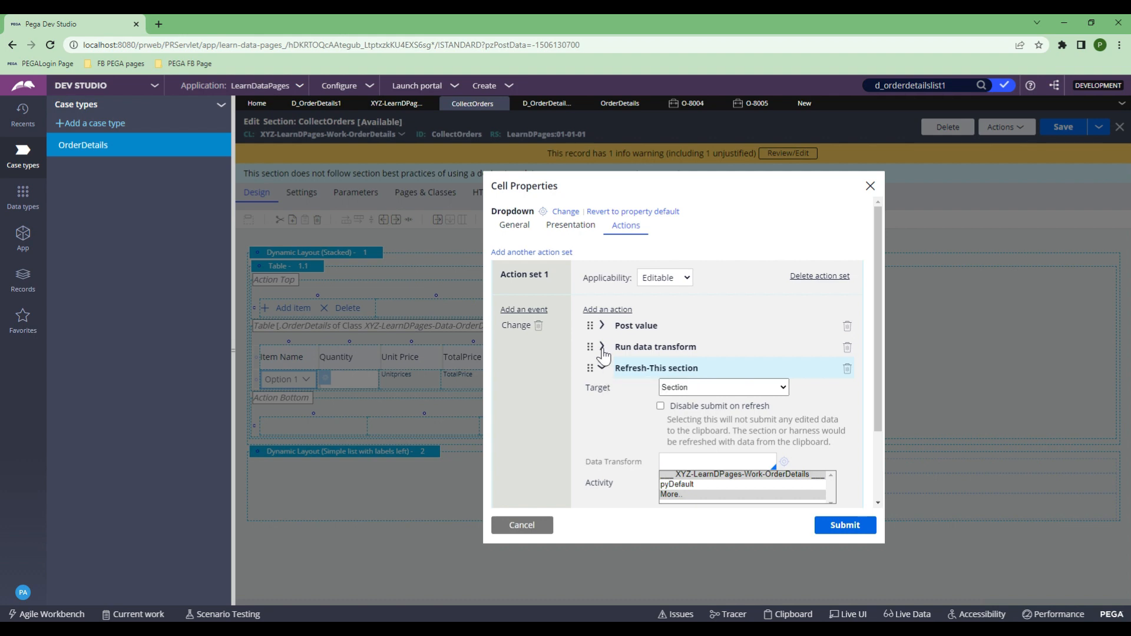
pyautogui.click(601, 348)
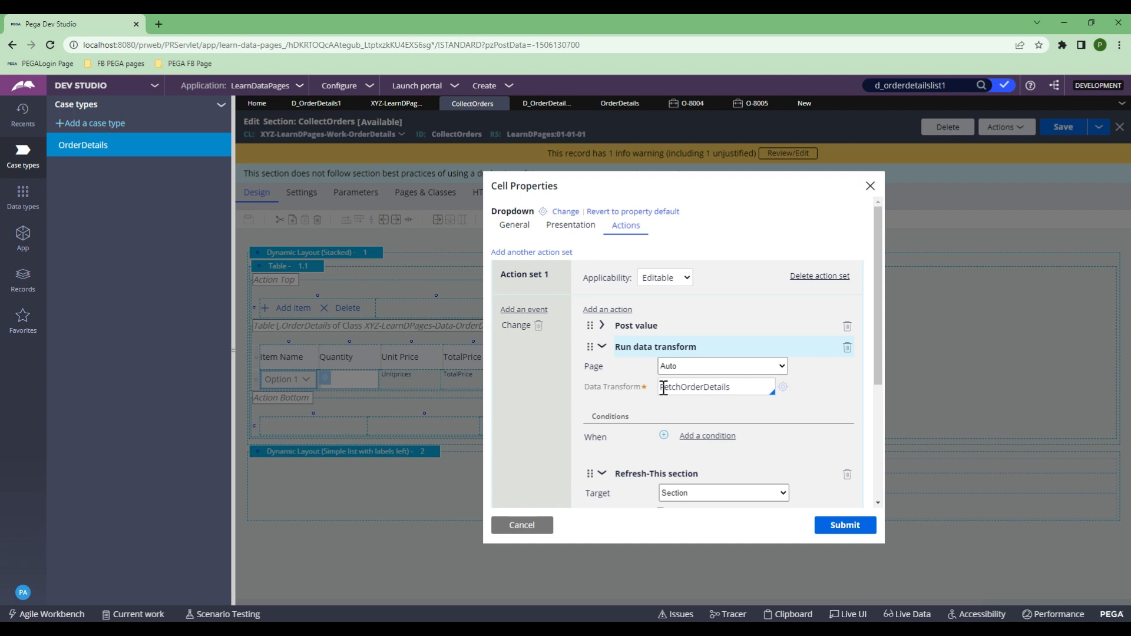
pyautogui.doubleClick(731, 389)
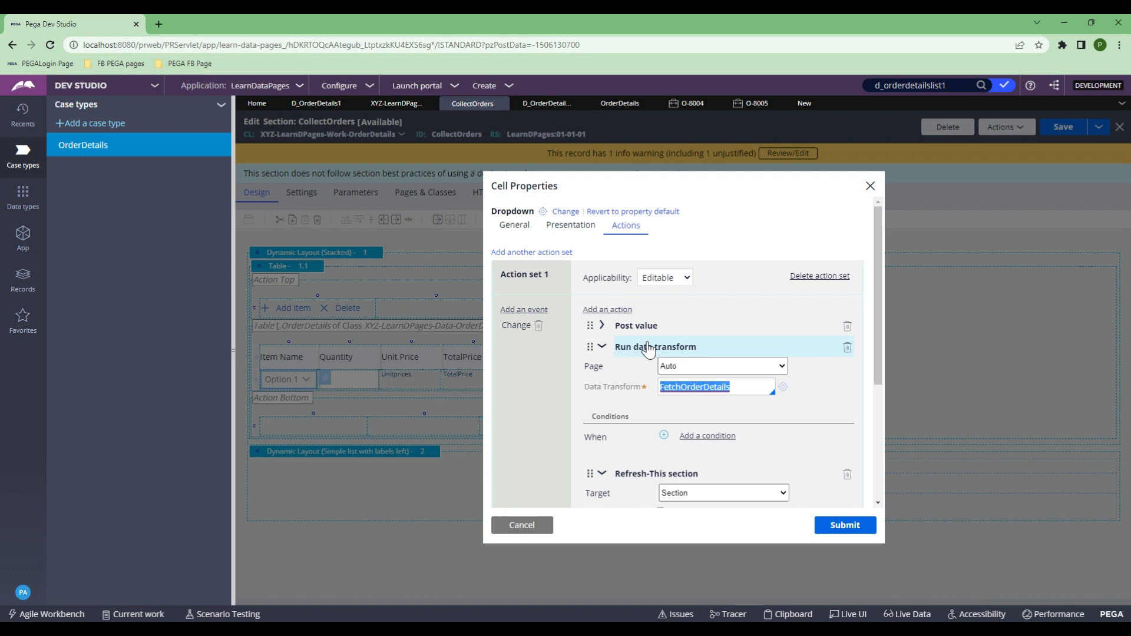
pyautogui.scroll(-1, 648, 348)
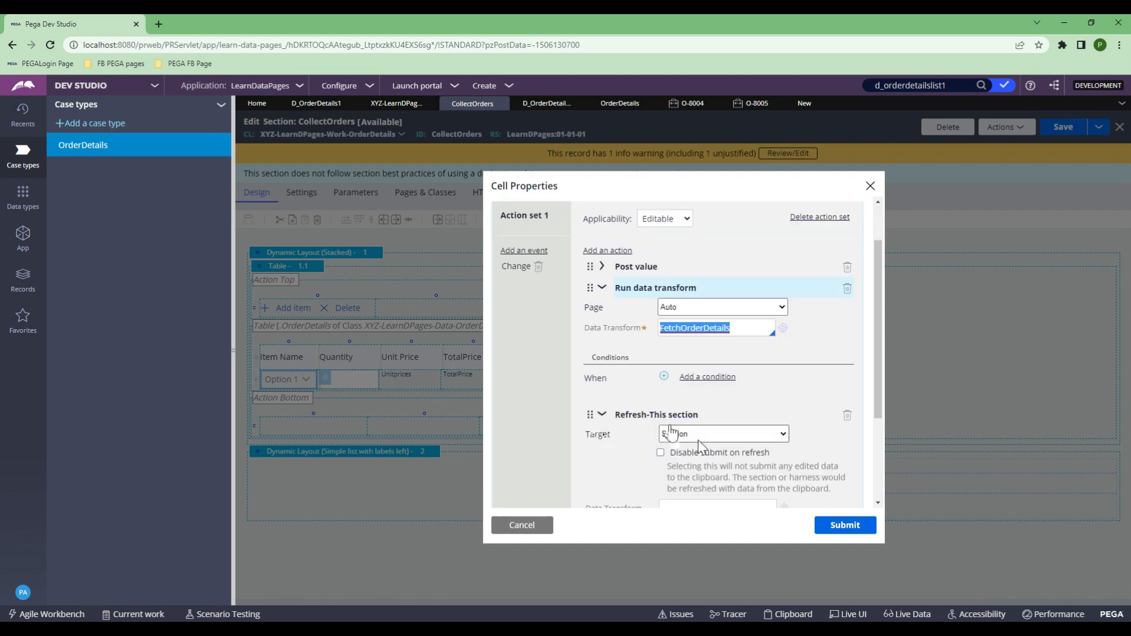
pyautogui.scroll(-1, 671, 433)
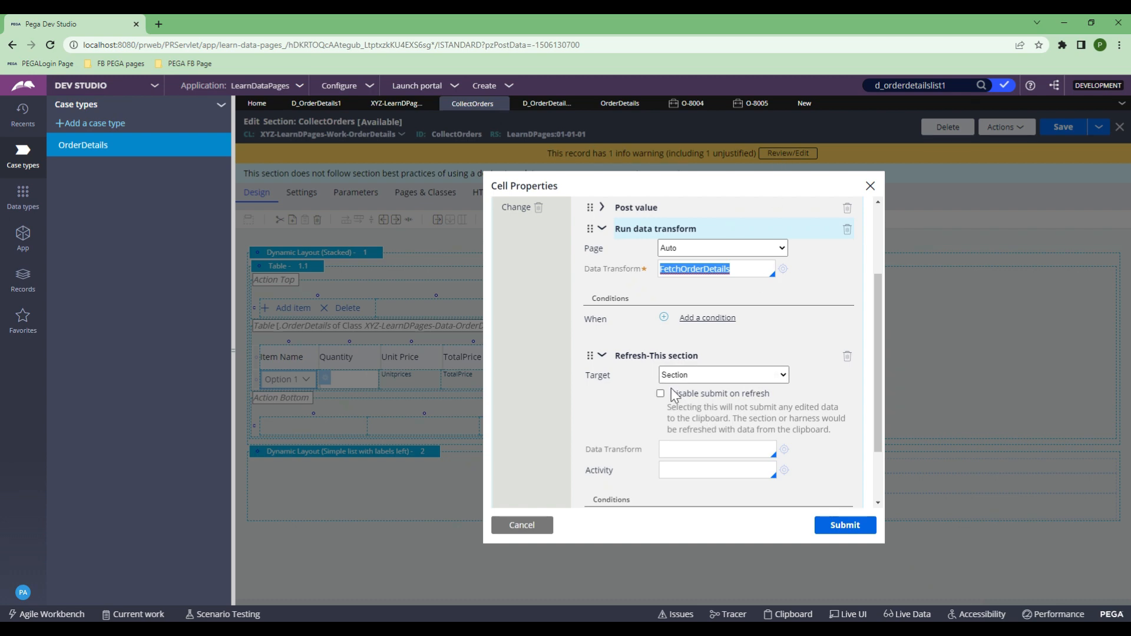
pyautogui.click(669, 450)
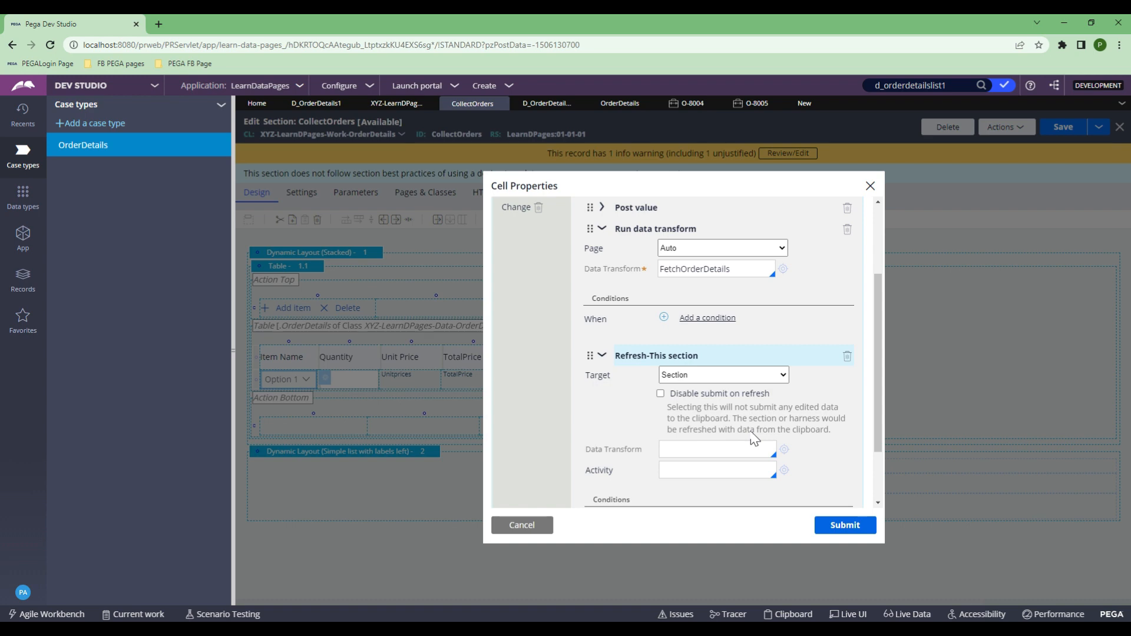
pyautogui.scroll(1, 754, 439)
pyautogui.doubleClick(681, 331)
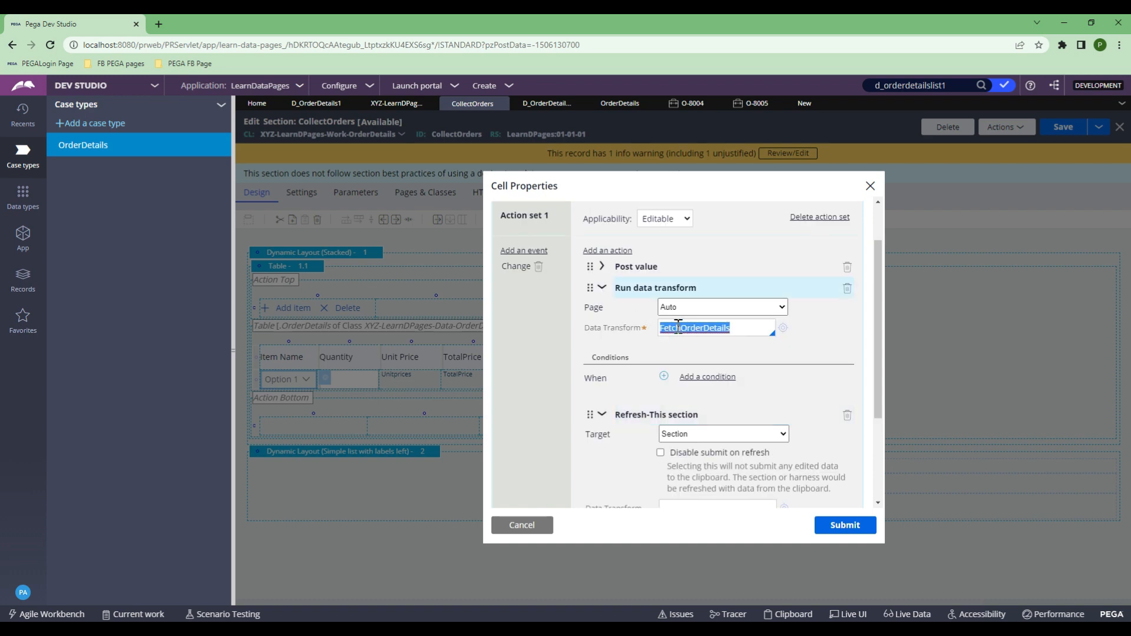
# Check the first row's Item Name choices in case O-8005 and go back to the CollectOrders dropdown's cell properties.
pyautogui.click(752, 103)
pyautogui.click(354, 250)
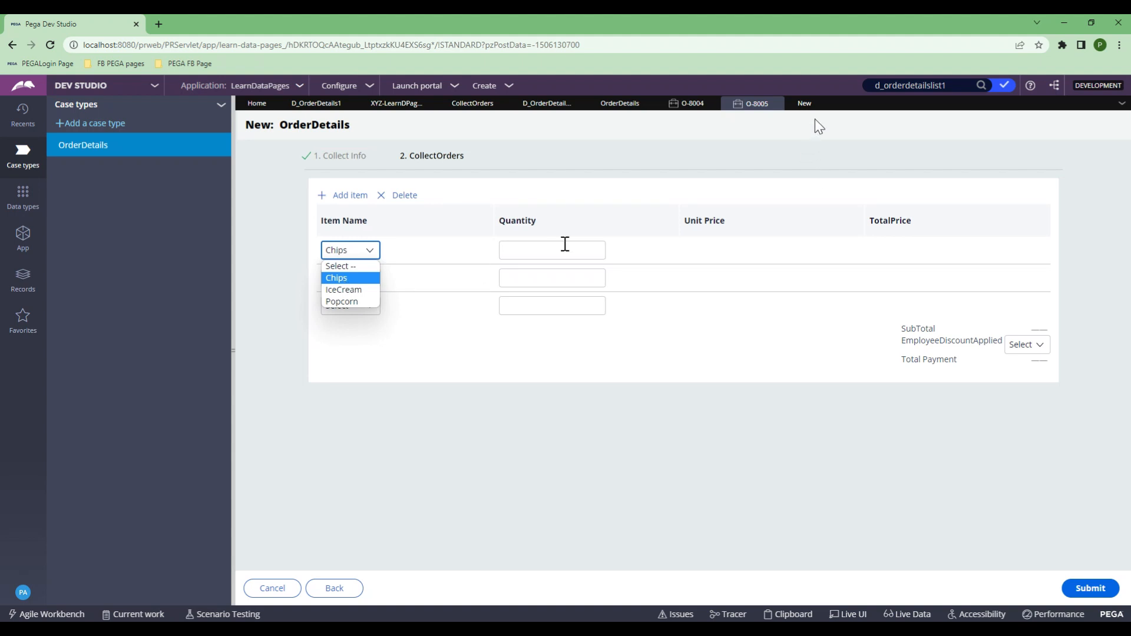
pyautogui.click(802, 103)
pyautogui.click(751, 105)
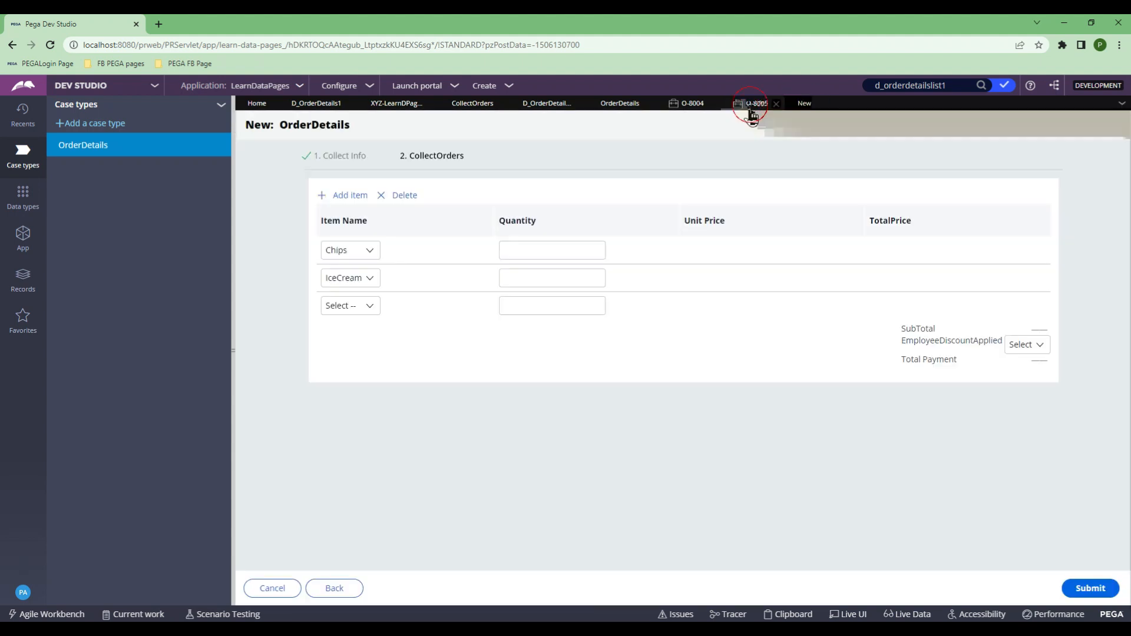
pyautogui.click(620, 105)
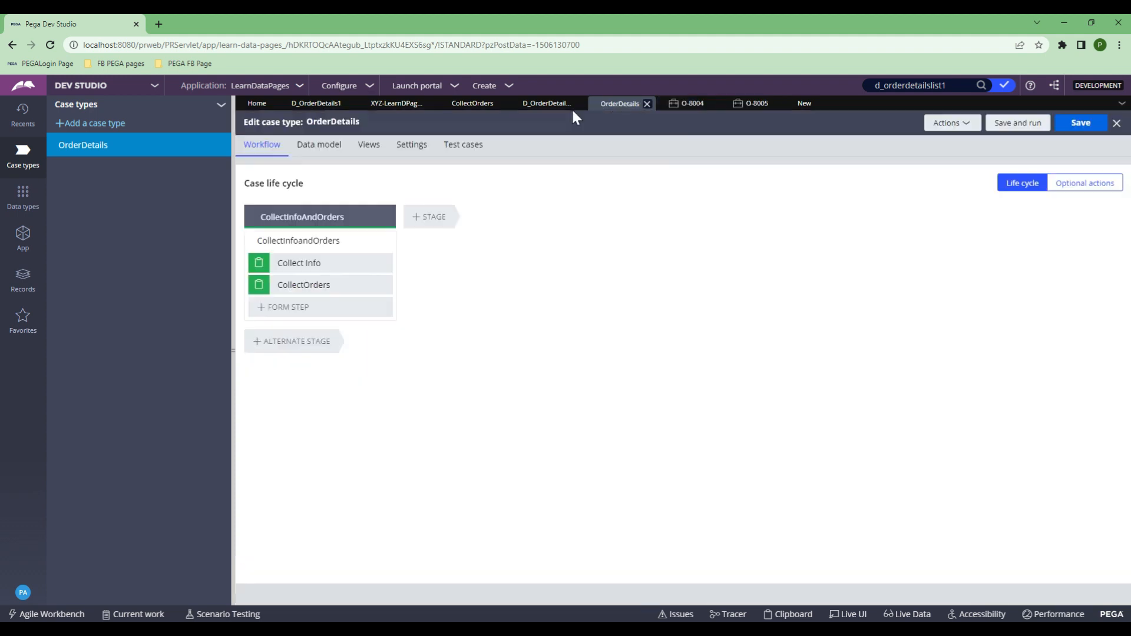
pyautogui.click(546, 104)
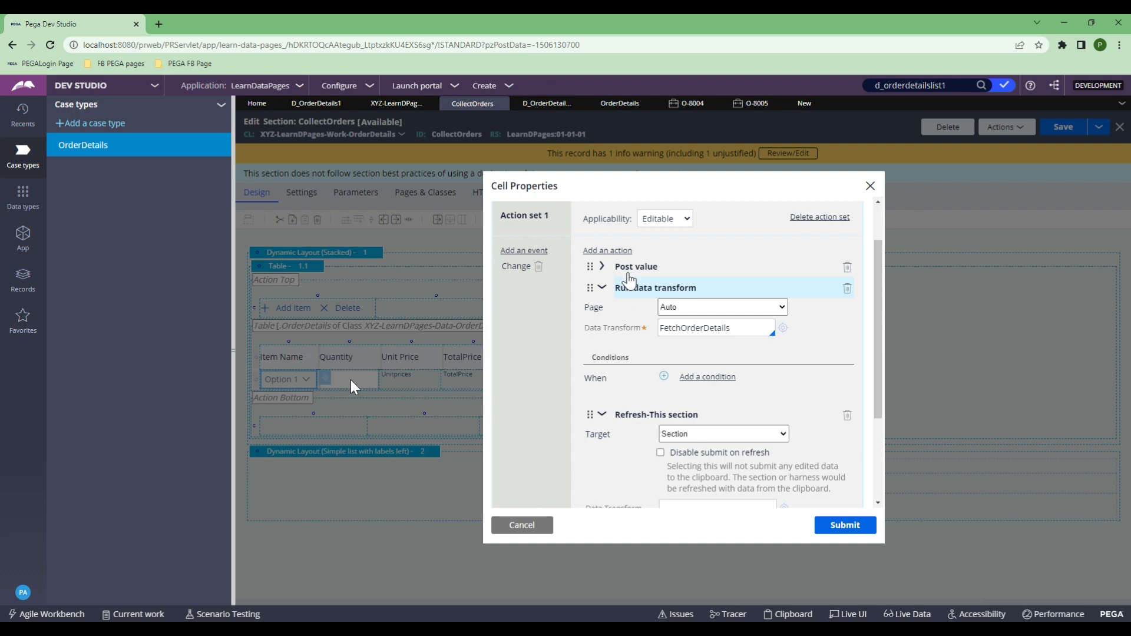
# Collapse the Run data transform and Refresh-This section actions and try to submit the dropdown's cell properties.
pyautogui.click(602, 288)
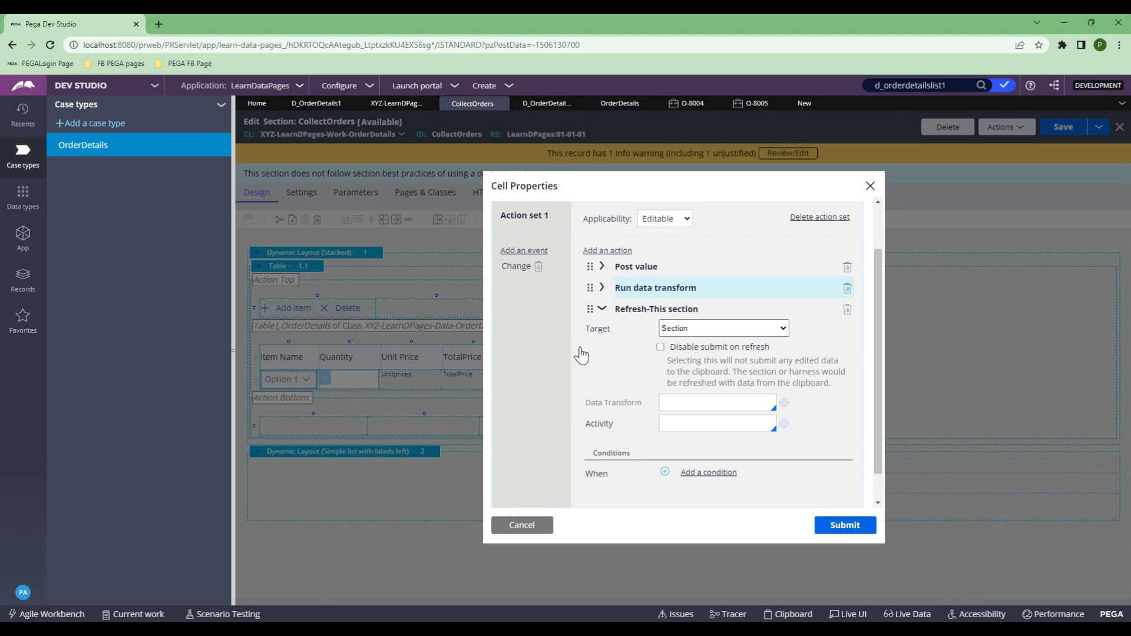
pyautogui.click(601, 308)
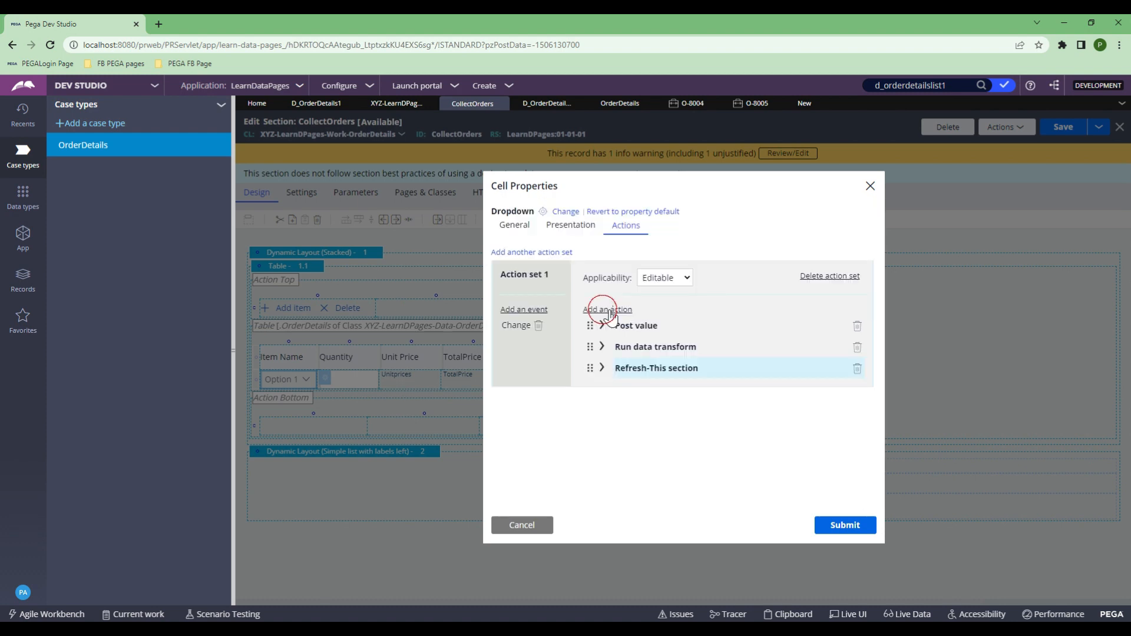
pyautogui.click(839, 528)
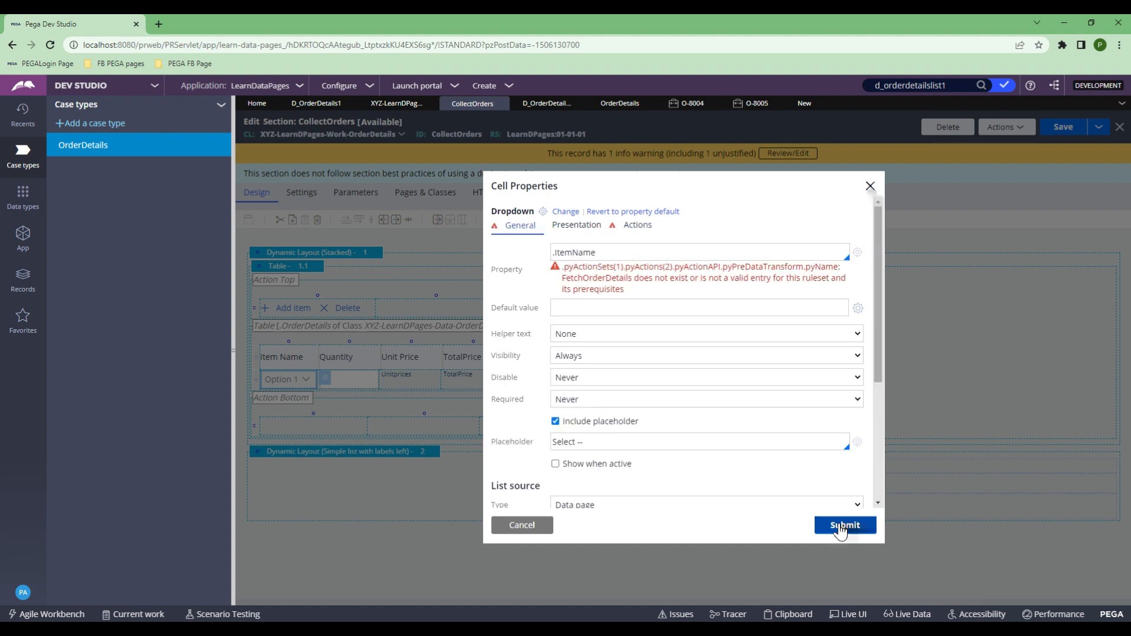
# Create the FetchOrderDetails data transform in class XYZ-LearnDPages-Data-OrderDetails, ruleset LearnDPages 01-01-01, and save it.
pyautogui.click(805, 107)
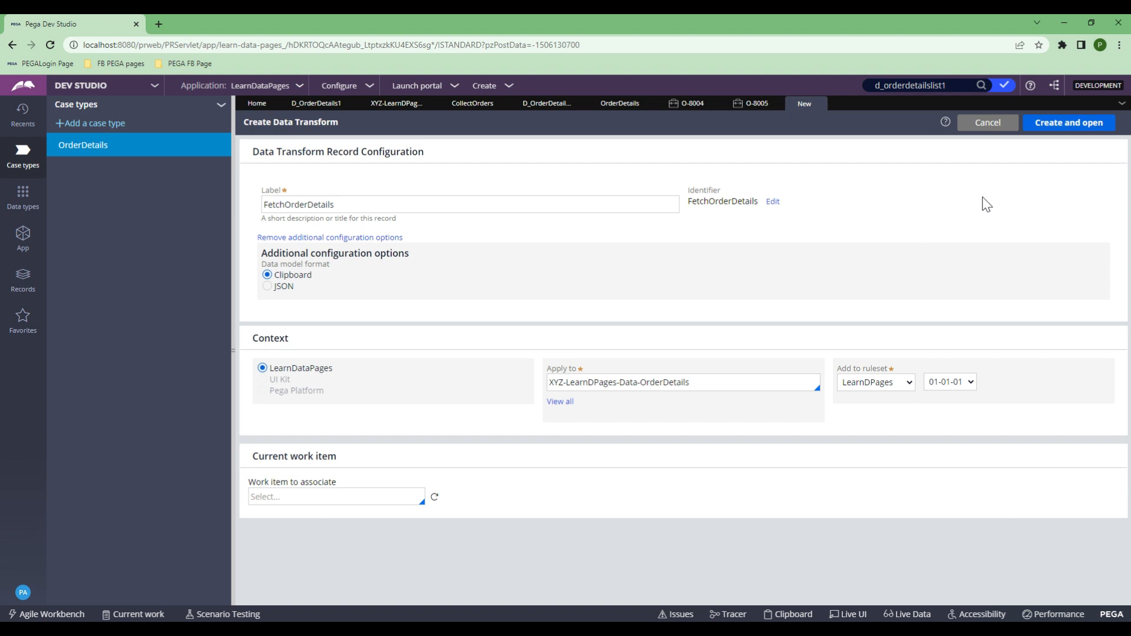
pyautogui.click(1054, 124)
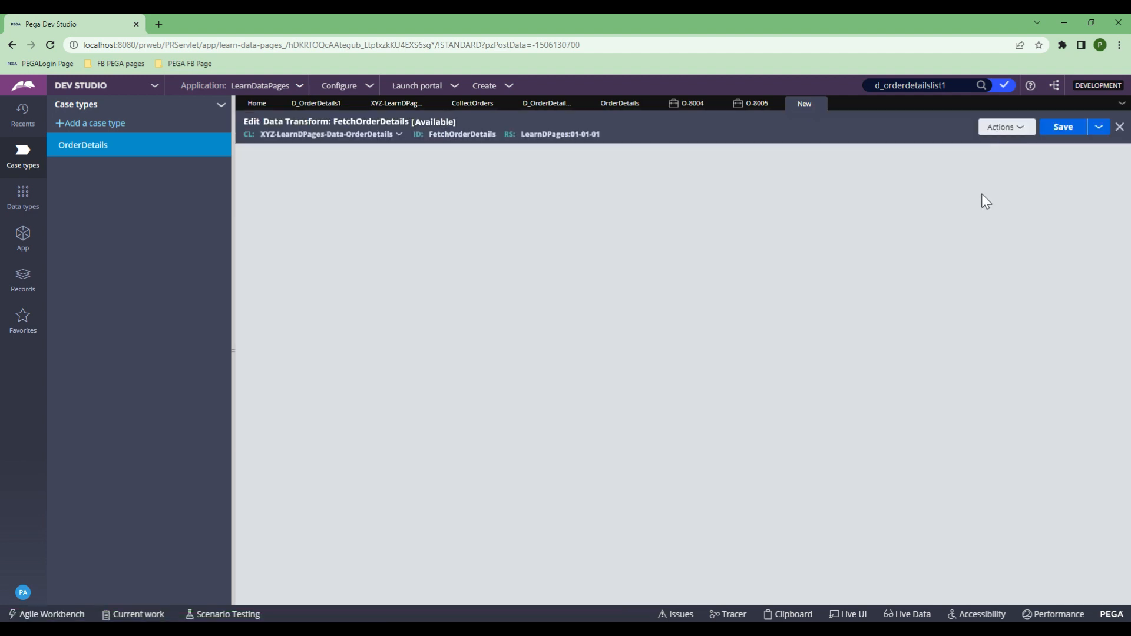
pyautogui.click(344, 215)
pyautogui.click(331, 275)
pyautogui.click(1062, 126)
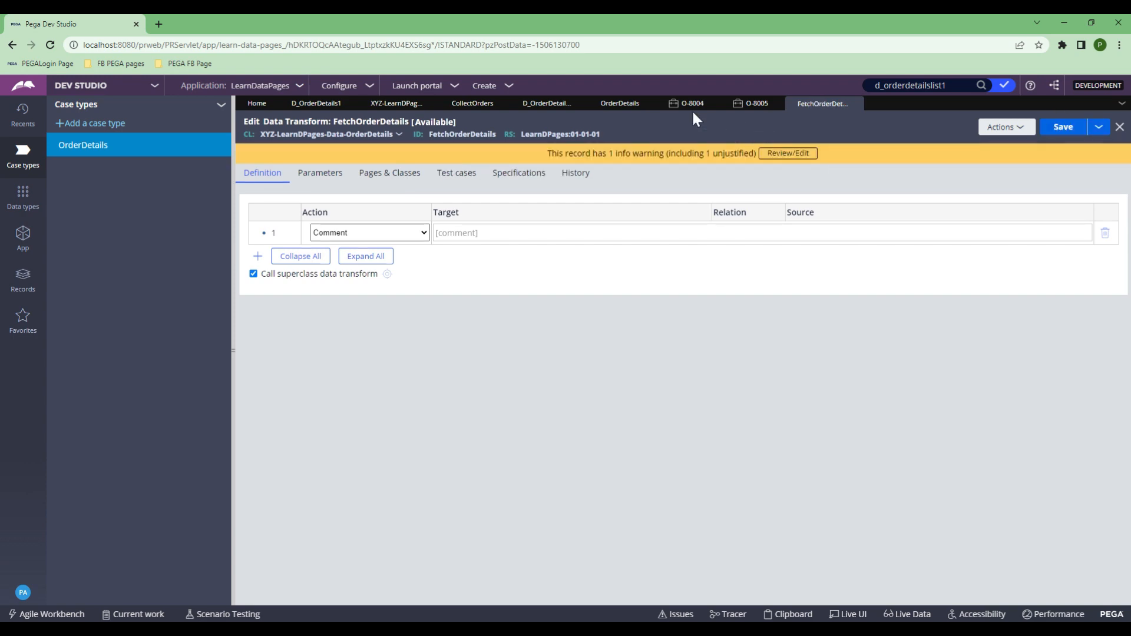
# Submit the dropdown's cell properties and save the CollectOrders section, closing the D_OrderDetailsList1 data page and OrderDetails case type.
pyautogui.click(472, 104)
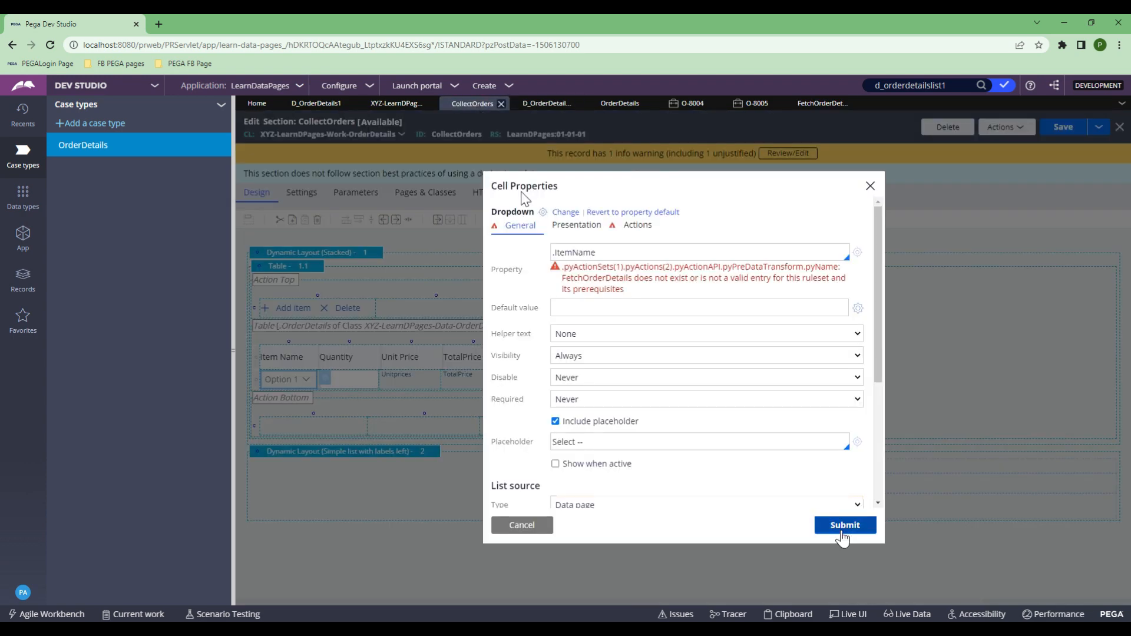
pyautogui.click(842, 525)
pyautogui.click(1054, 133)
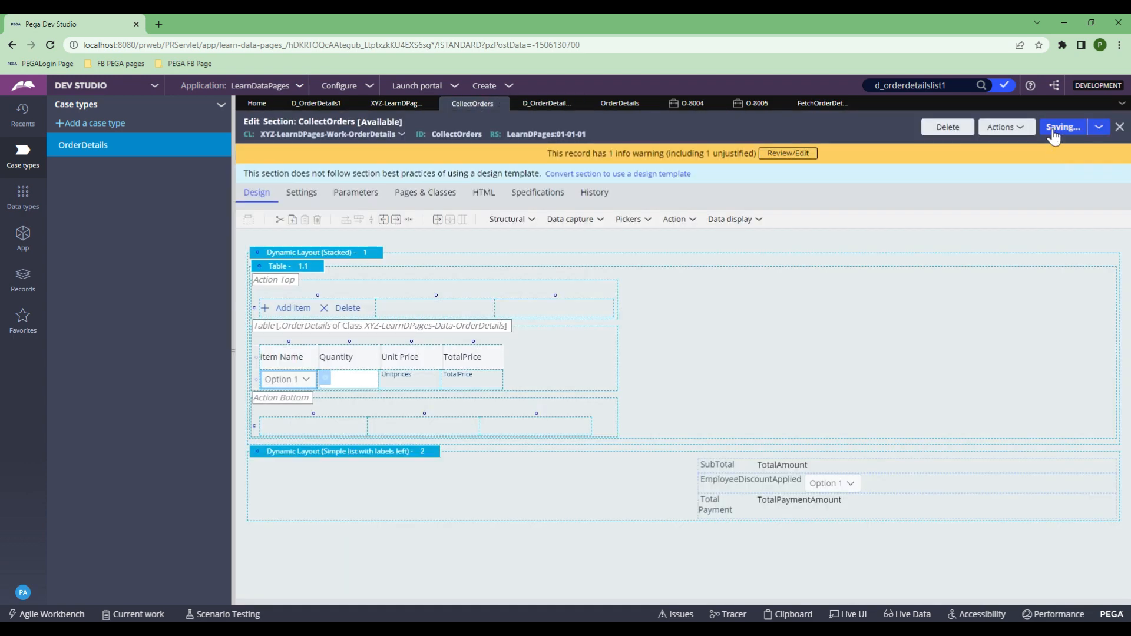
pyautogui.click(579, 105)
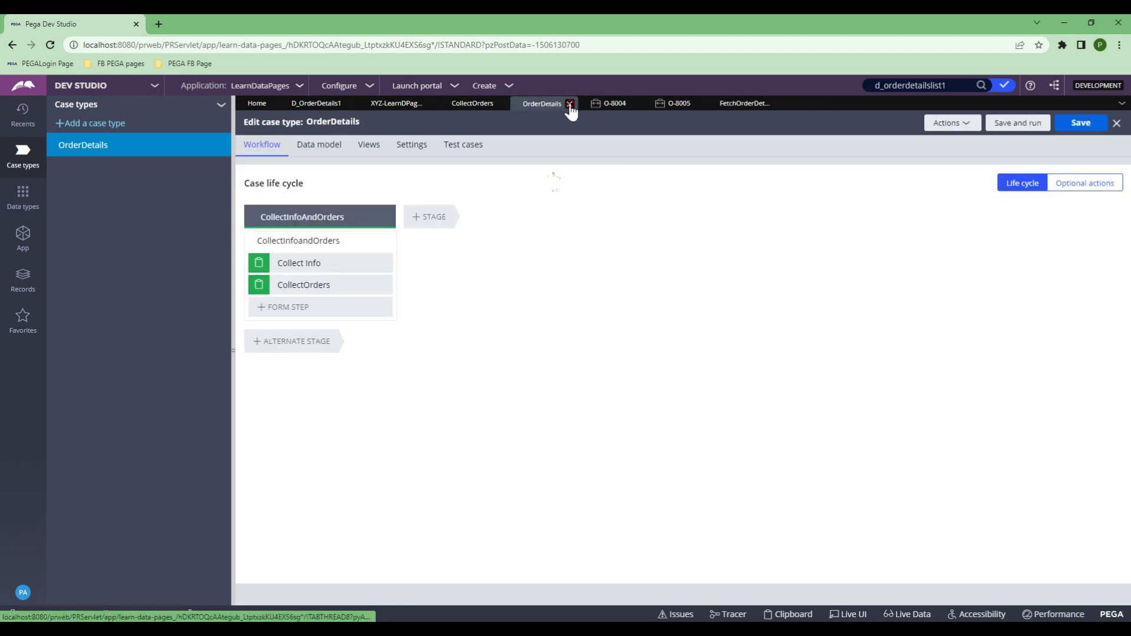
pyautogui.click(569, 104)
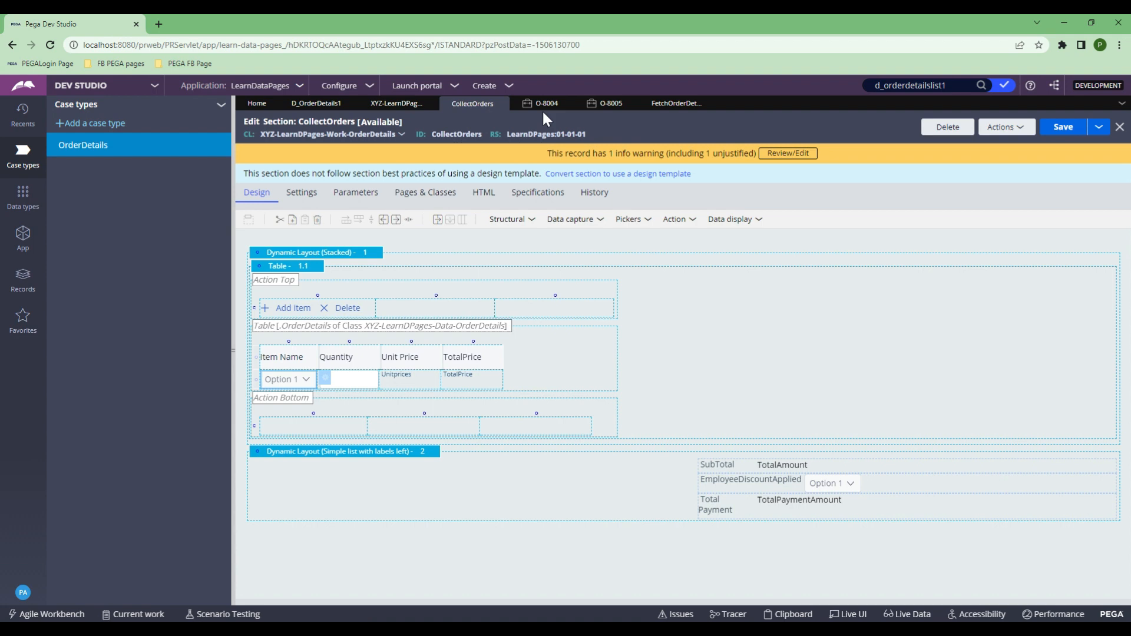
# Review the item choices in case O-8005 and the parameters of data page D_OrderDetails1.
pyautogui.click(674, 106)
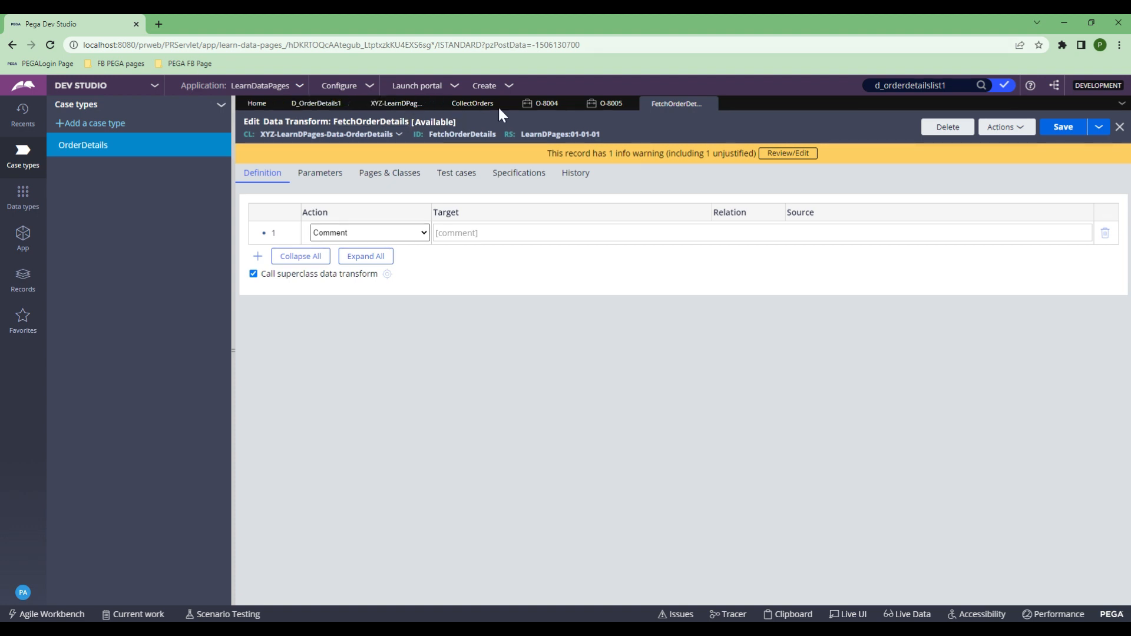
pyautogui.click(602, 103)
pyautogui.click(349, 250)
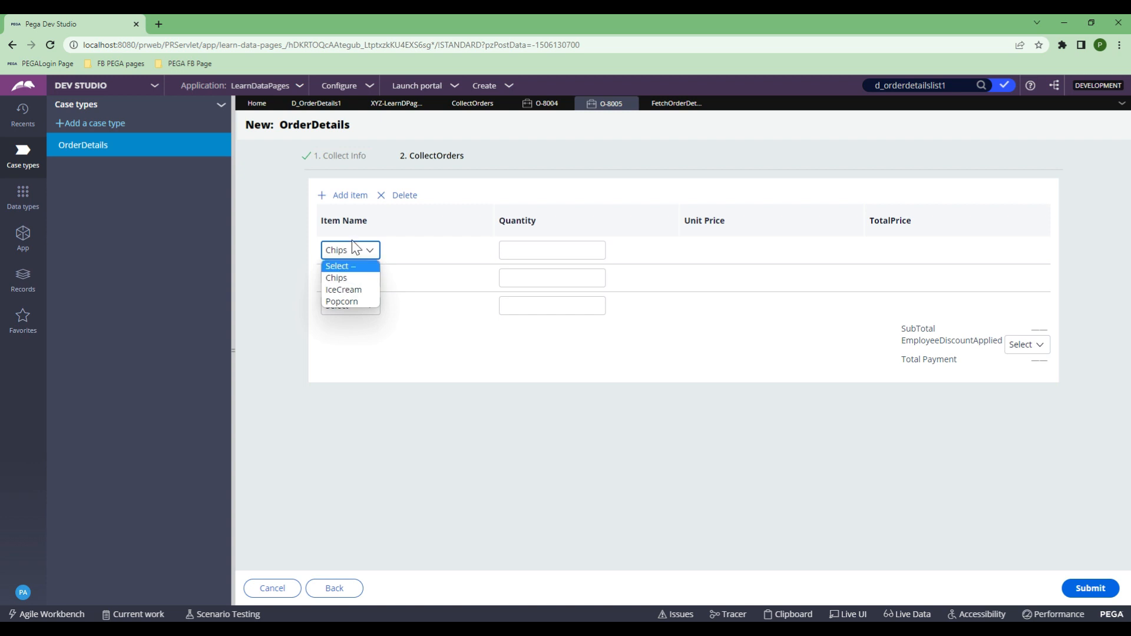
pyautogui.click(311, 107)
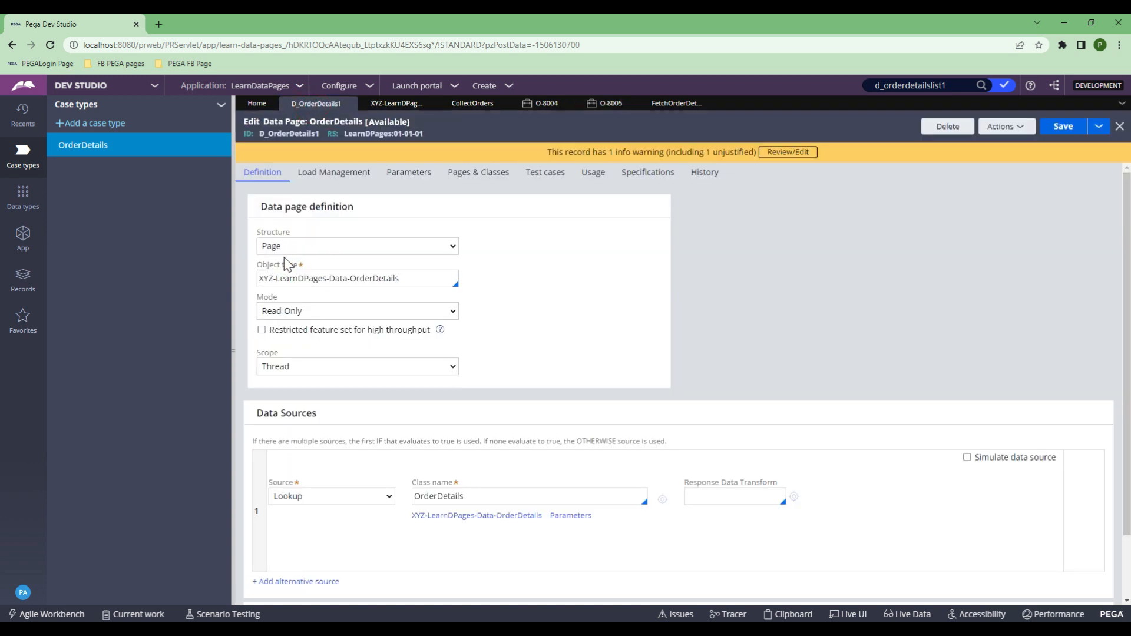
pyautogui.click(408, 177)
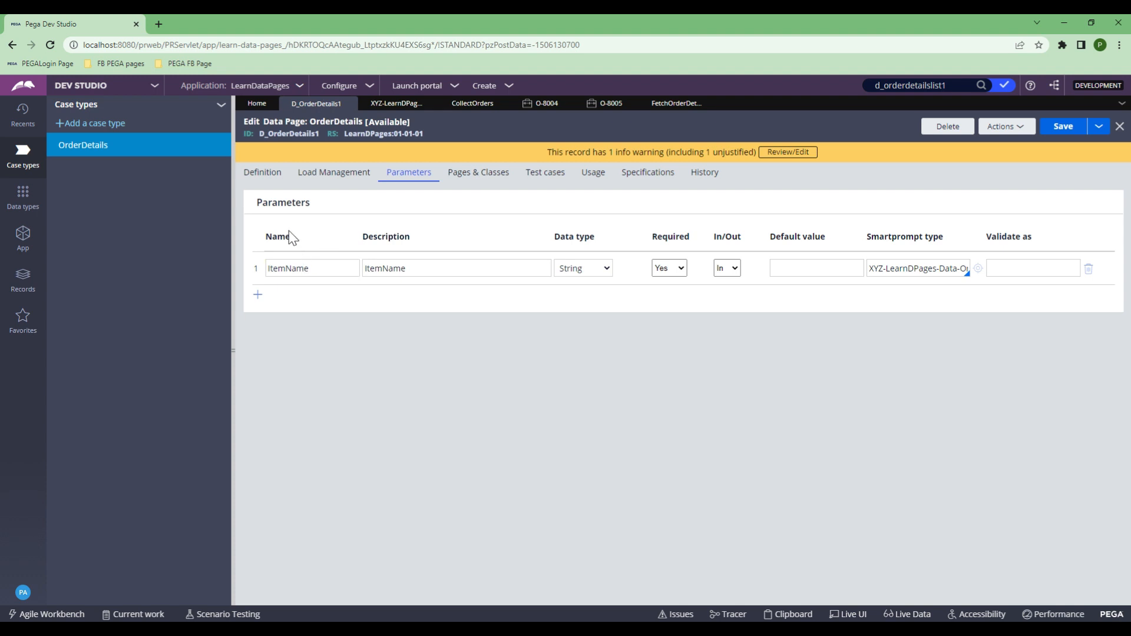
# Change the scope of data page D_OrderDetails1 to Node and try to save it.
pyautogui.click(262, 173)
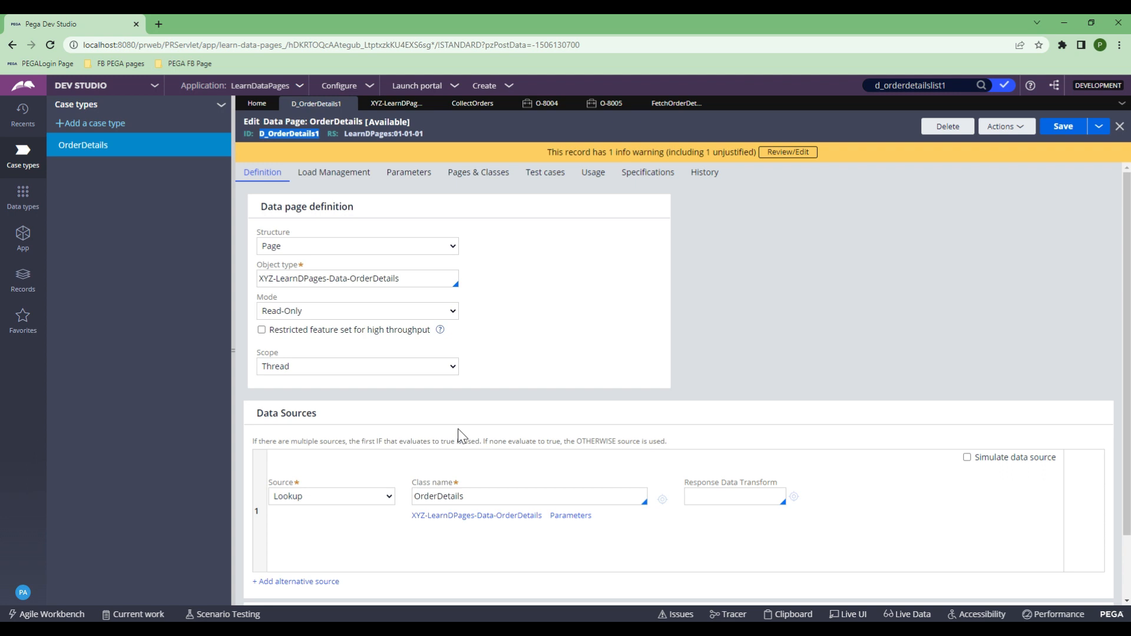
pyautogui.click(324, 366)
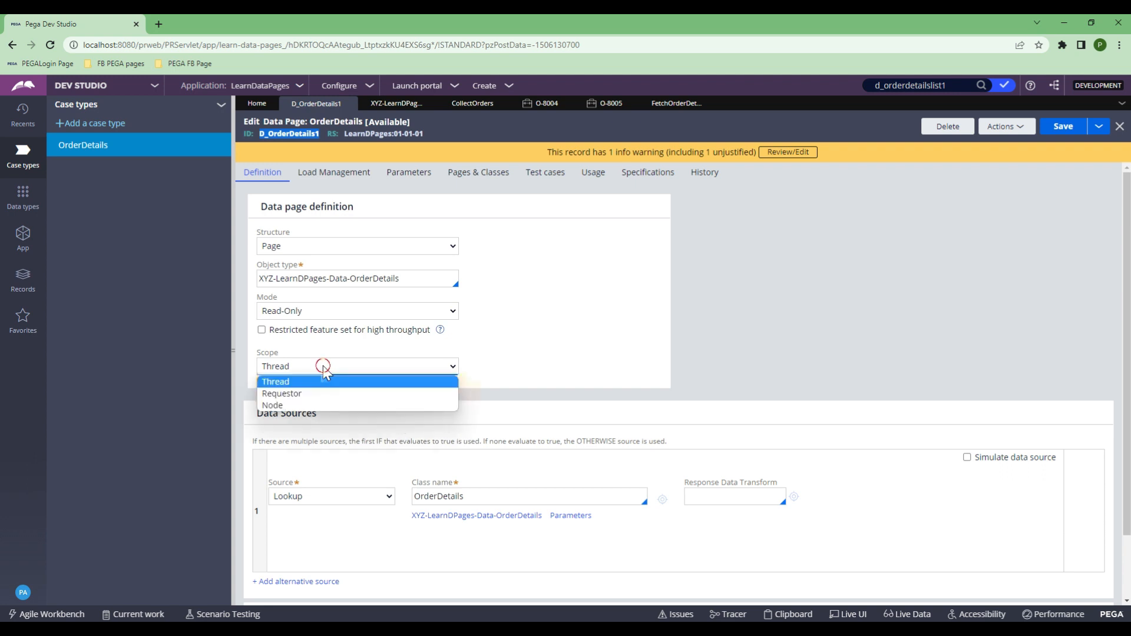
pyautogui.click(299, 406)
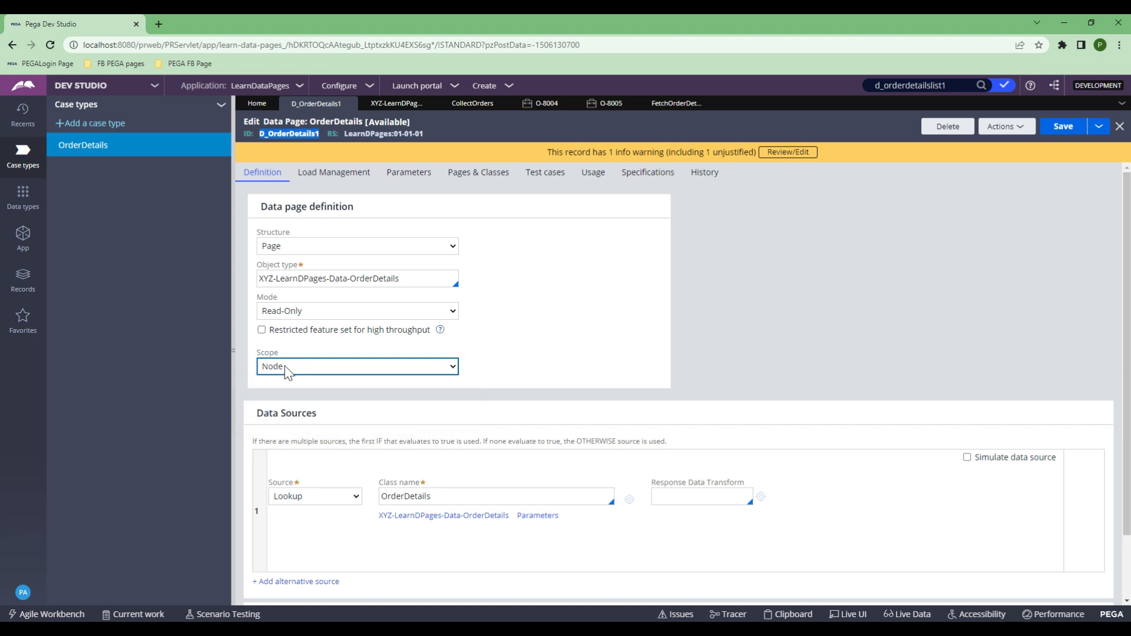
pyautogui.click(1063, 126)
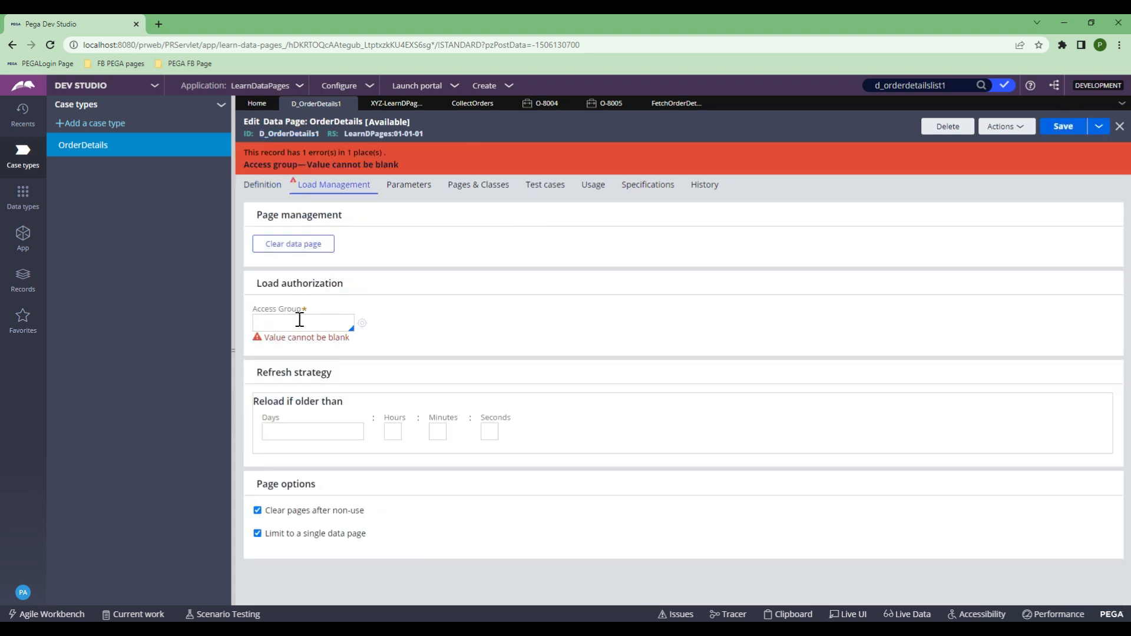
# Set the load authorization access group of D_OrderDetails1 to LearnDPages:Authors and save the data page.
pyautogui.click(299, 319)
pyautogui.press('Down')
pyautogui.press('Down')
pyautogui.press('Down')
pyautogui.press('Down')
pyautogui.press('Down')
pyautogui.press('Down')
pyautogui.press('Down')
pyautogui.press('Return')
pyautogui.click(1063, 126)
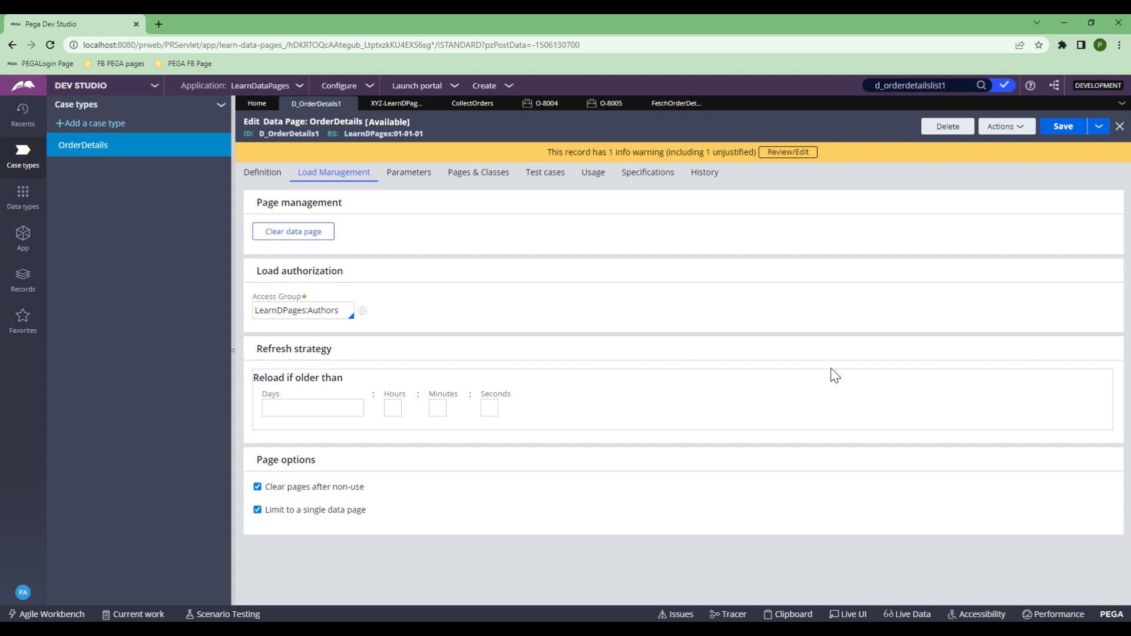
# Close data page D_OrderDetails1 and change the first action of the FetchOrderDetails data transform to Set.
pyautogui.click(263, 172)
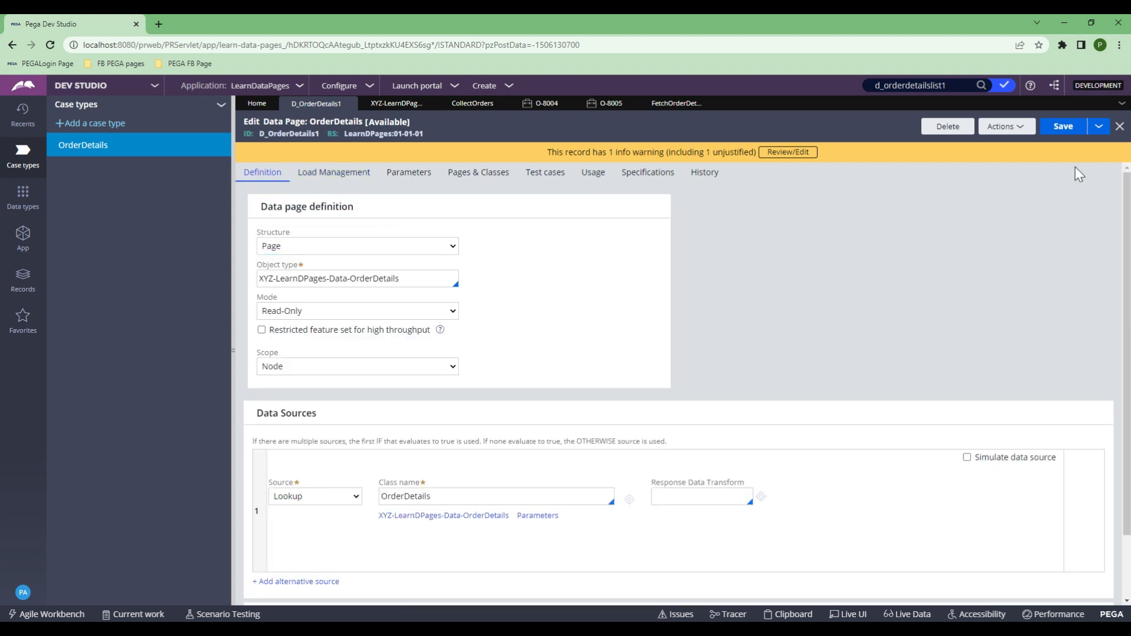
pyautogui.click(350, 103)
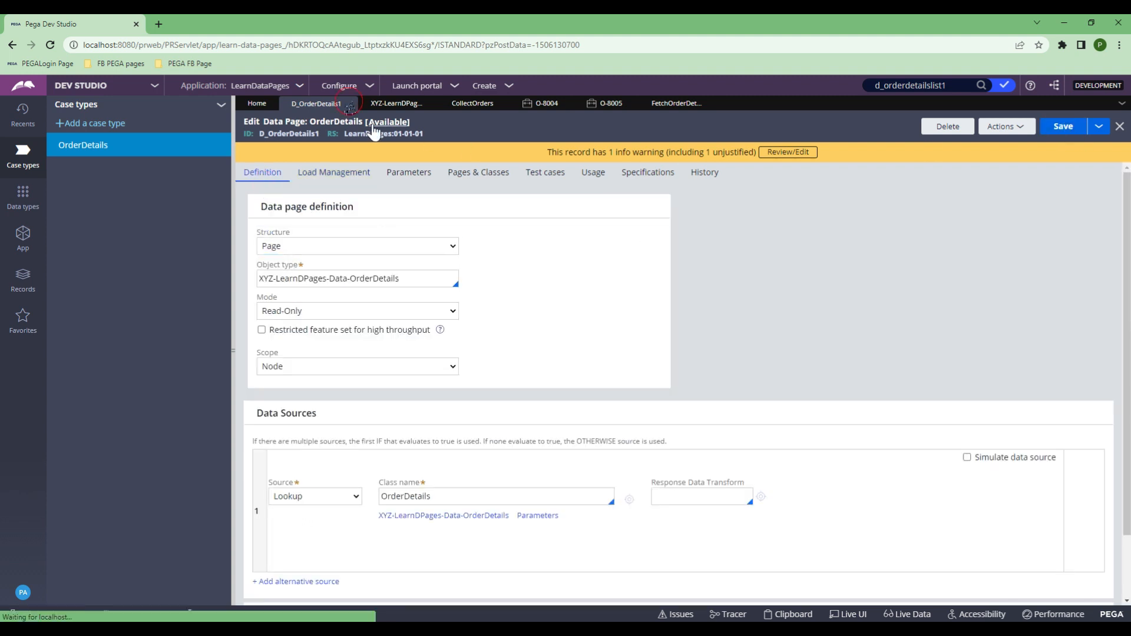
pyautogui.click(596, 103)
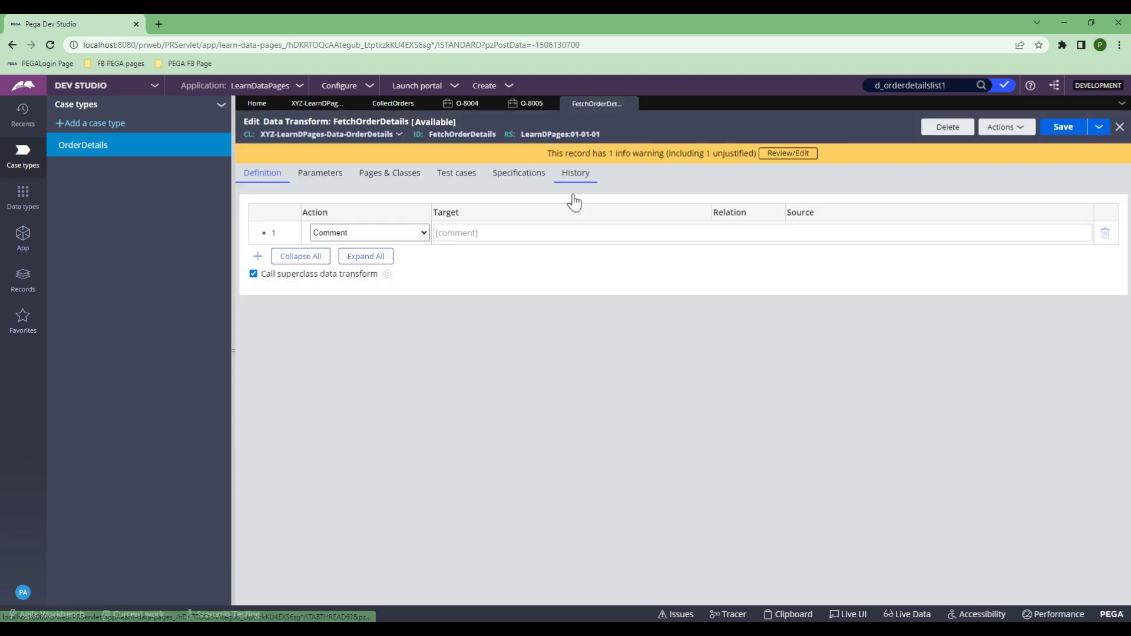
pyautogui.click(390, 232)
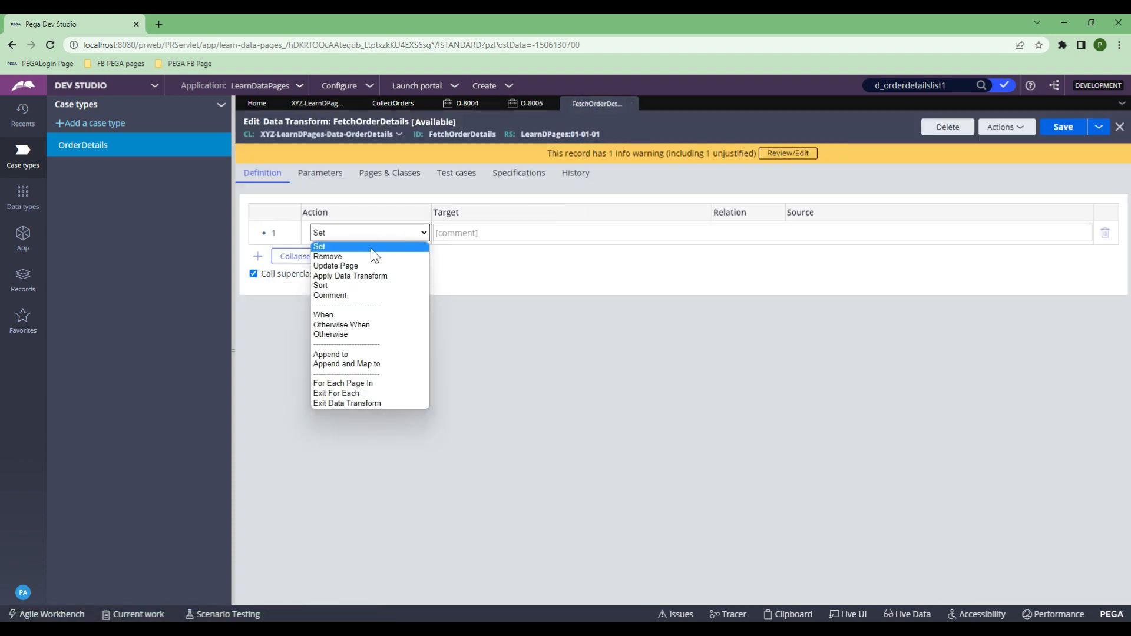
pyautogui.click(371, 248)
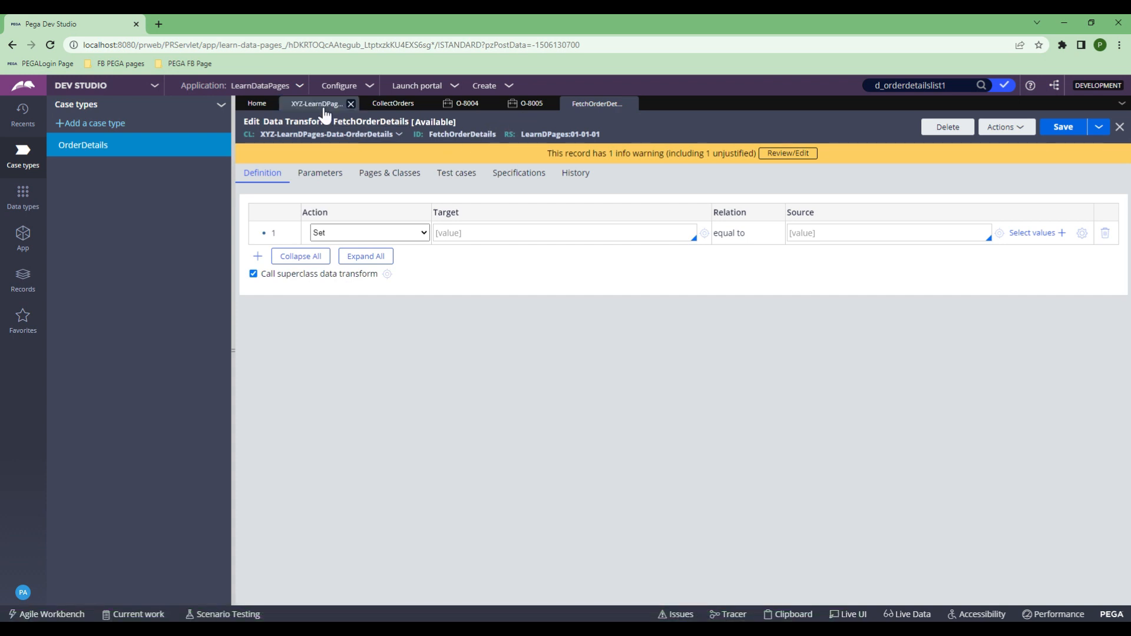
# Review the item choices in case O-8004 and the table's data source in the CollectOrders section.
pyautogui.click(467, 104)
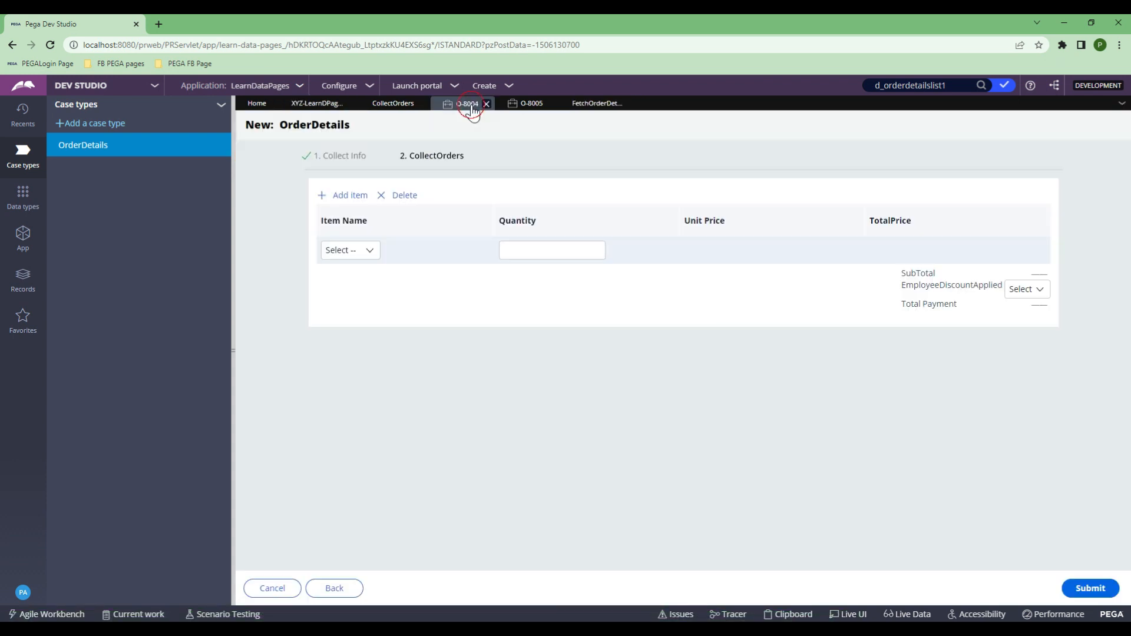
pyautogui.click(355, 251)
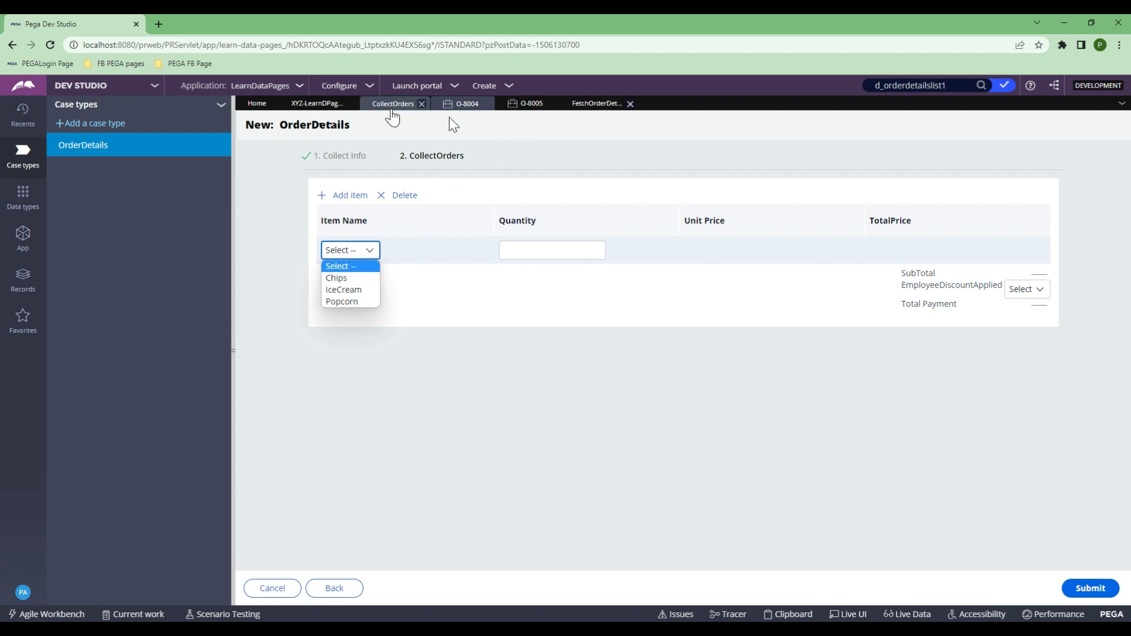
pyautogui.click(392, 105)
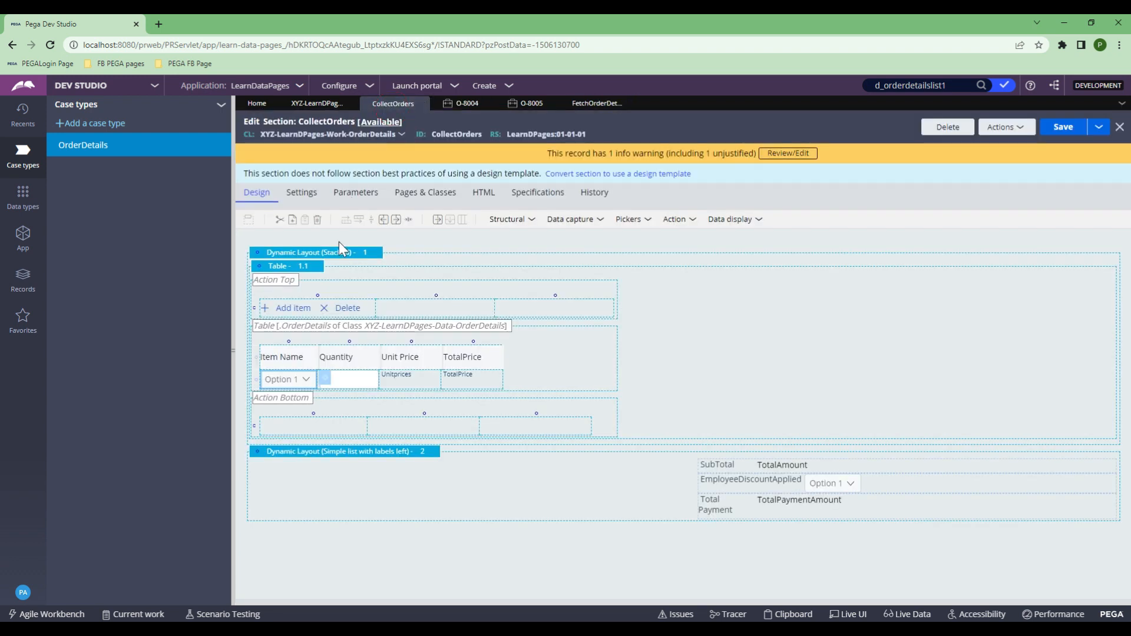
pyautogui.click(278, 266)
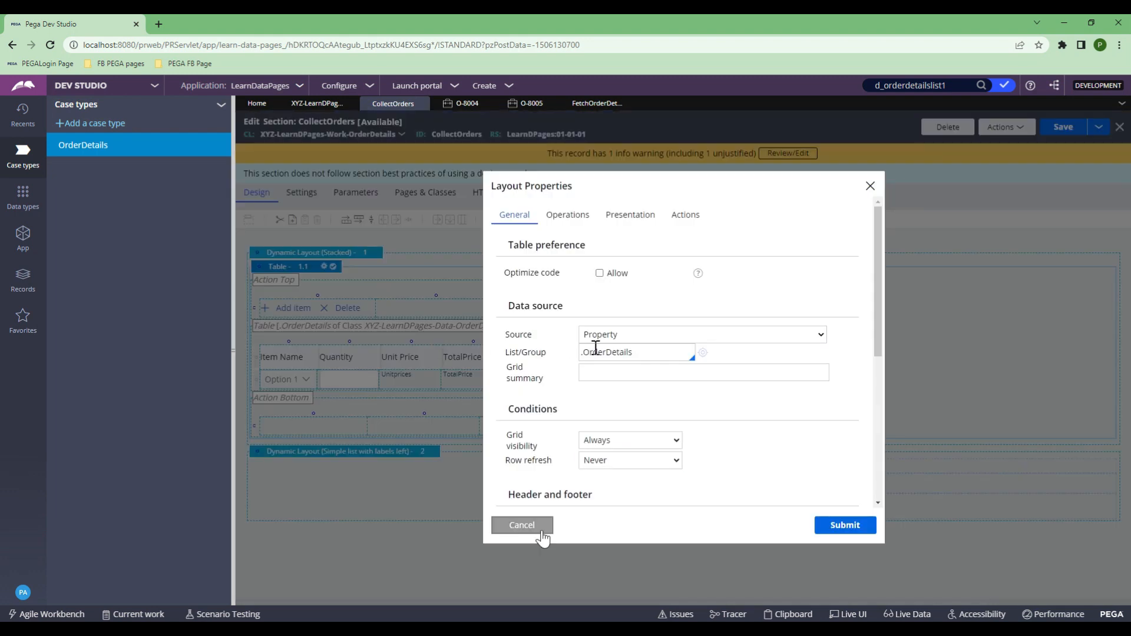
pyautogui.click(522, 525)
pyautogui.click(292, 380)
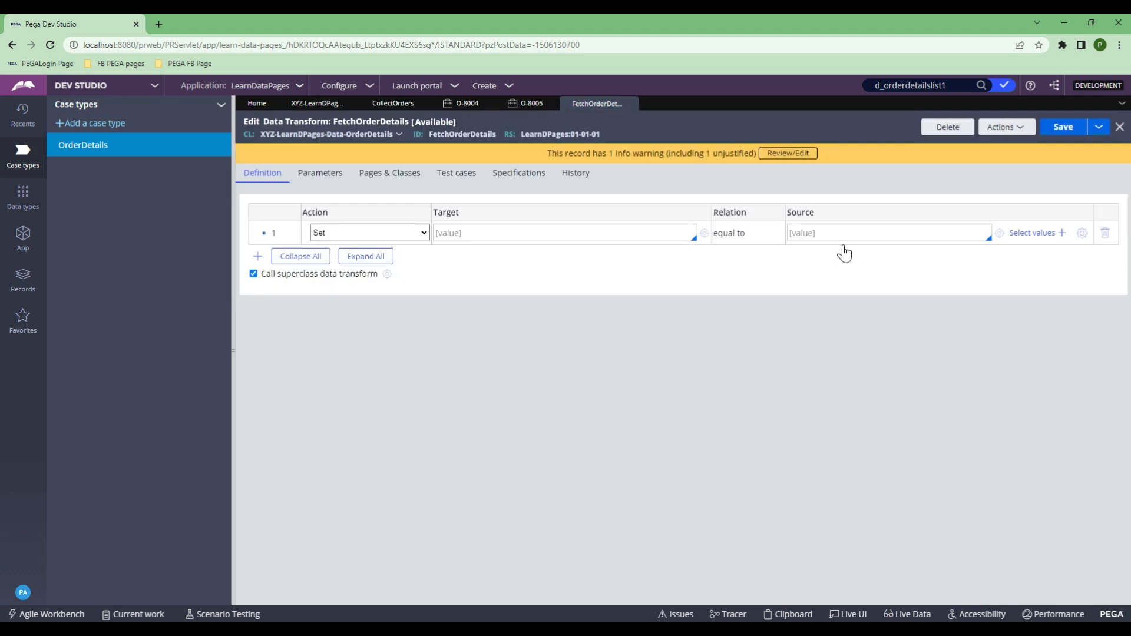
# Open data page D_OrderDetailsList1 and change the rule search text to d_orderdetails1, selecting it for reuse.
pyautogui.click(827, 232)
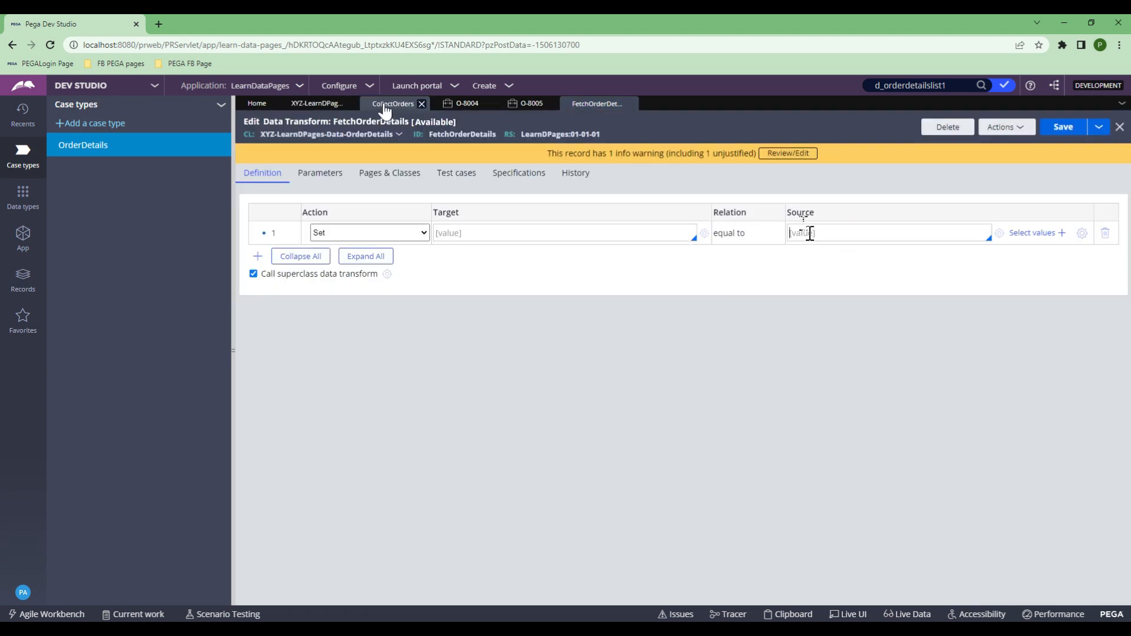
pyautogui.click(896, 85)
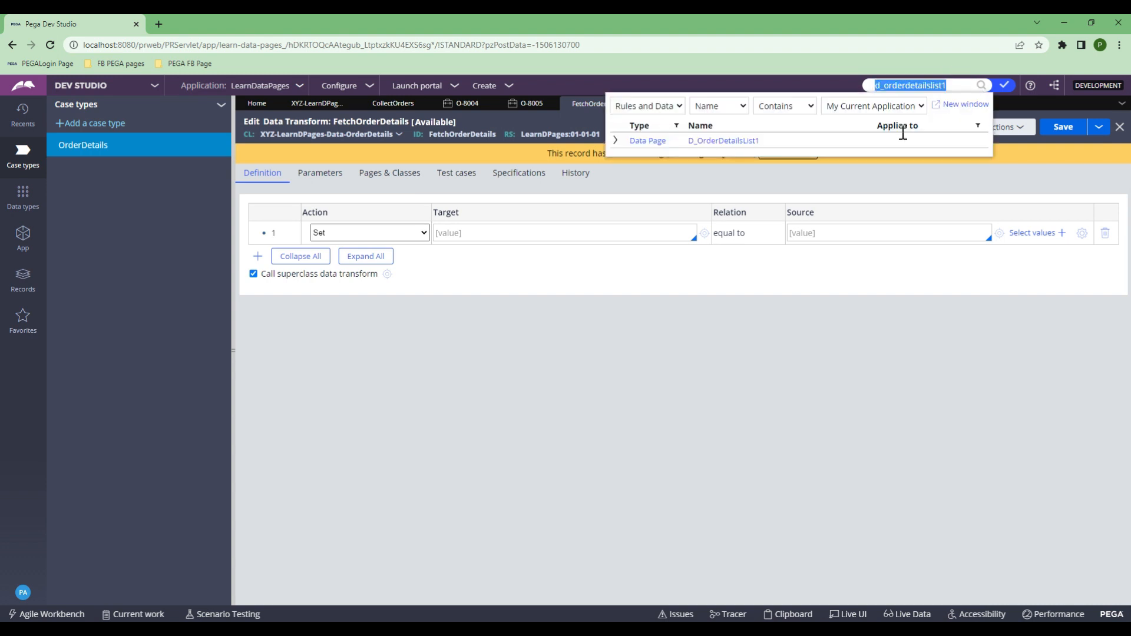
pyautogui.click(714, 142)
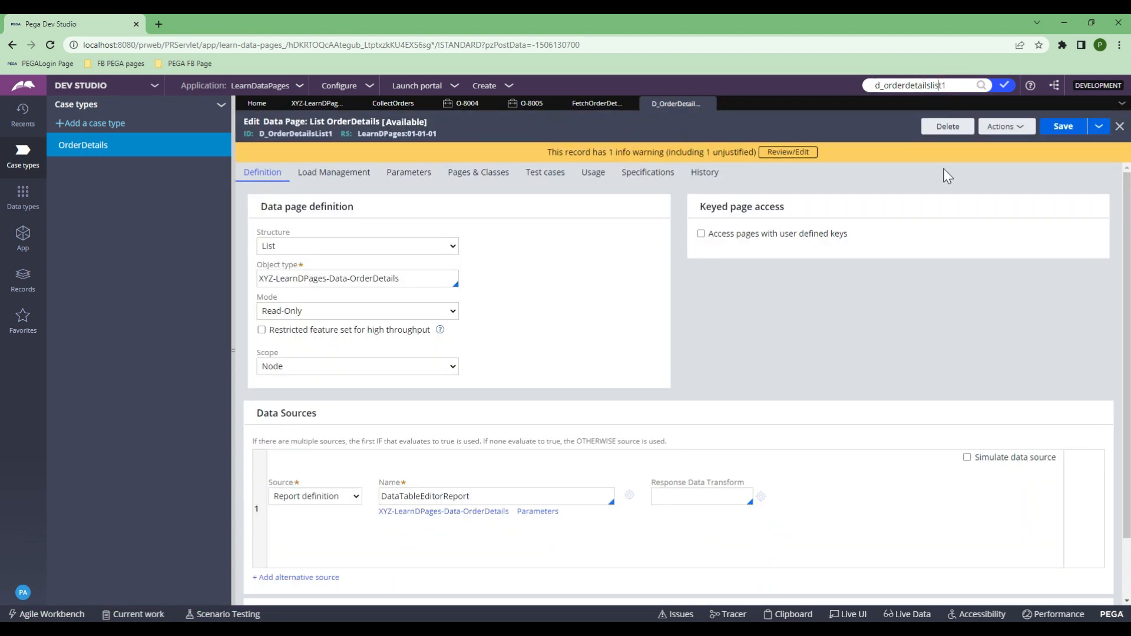
pyautogui.press('Right')
pyautogui.hotkey('shift', 'Left')
pyautogui.hotkey('shift', 'Left')
pyautogui.hotkey('shift', 'Left')
pyautogui.hotkey('shift', 'Left')
pyautogui.press('BackSpace')
pyautogui.write('\\')
pyautogui.press('BackSpace')
pyautogui.hotkey('ctrl', 'a')
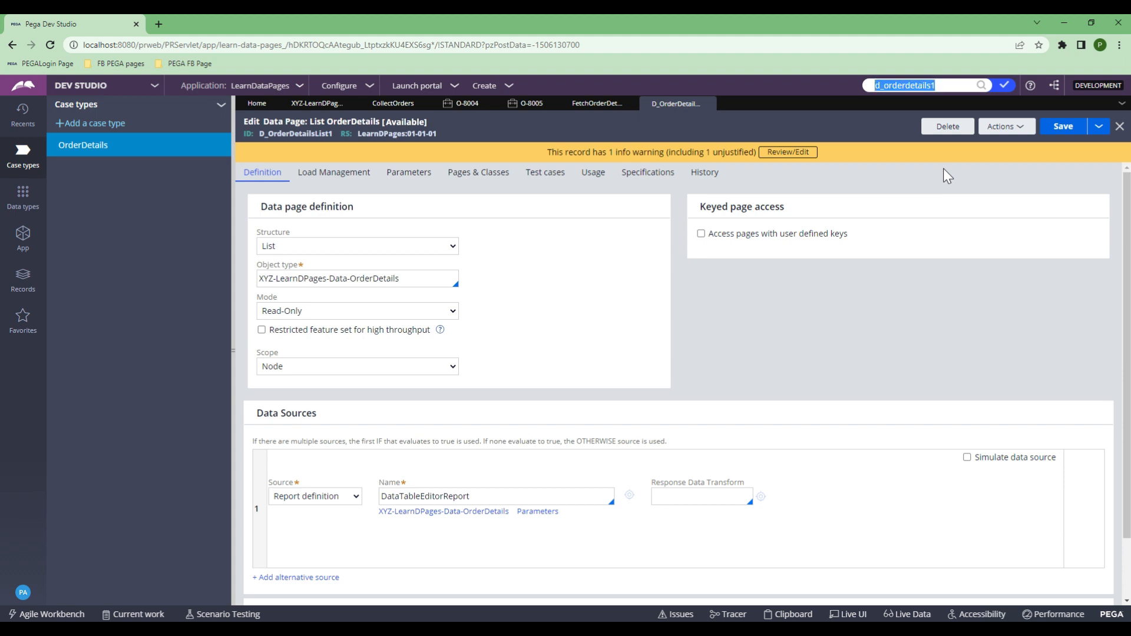
# Register page d_orderdetails1 with class XYZ-LearnDPages-Data-OrderDetails in FetchOrderDetails and try to save the data transform.
pyautogui.click(589, 103)
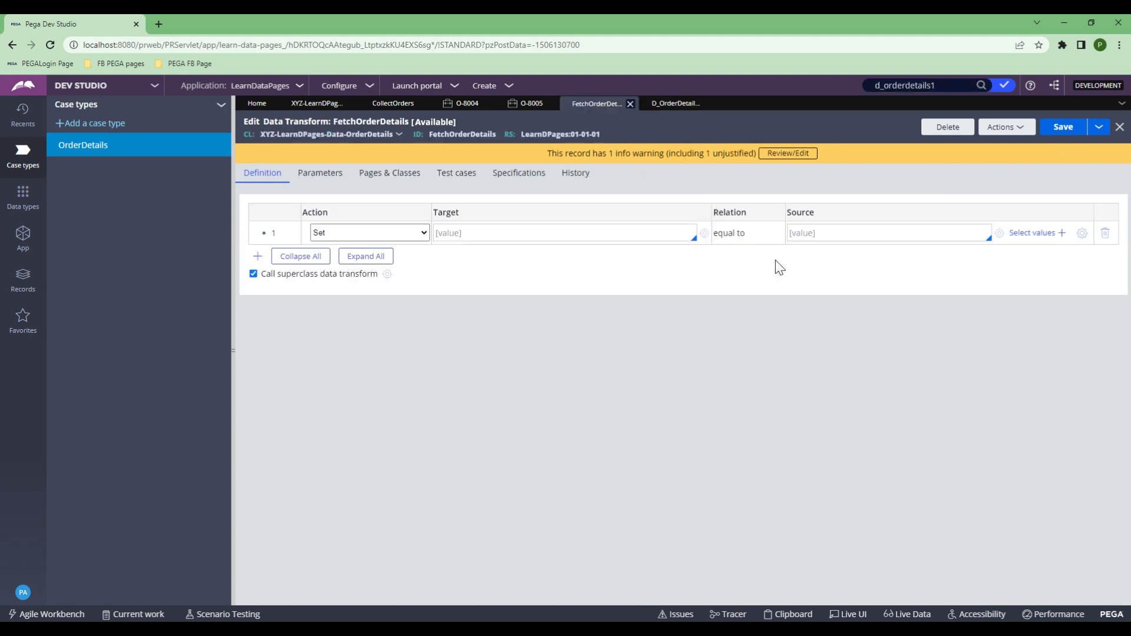
pyautogui.click(382, 174)
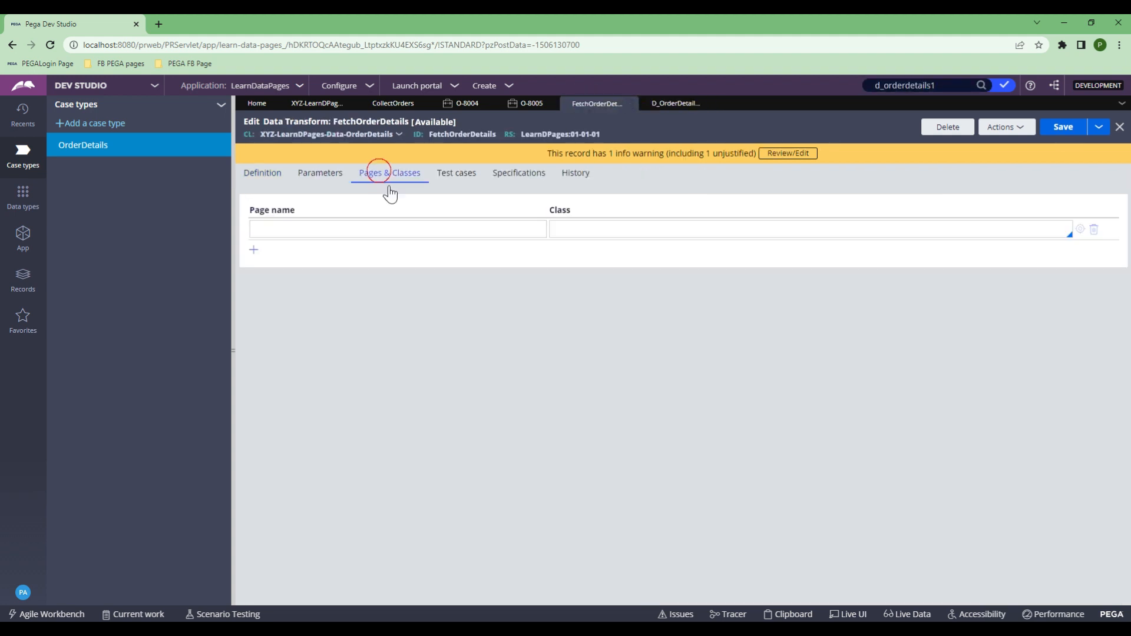
pyautogui.click(671, 103)
pyautogui.click(323, 281)
pyautogui.hotkey('ctrl', 'a')
pyautogui.hotkey('ctrl', 'c')
pyautogui.click(595, 104)
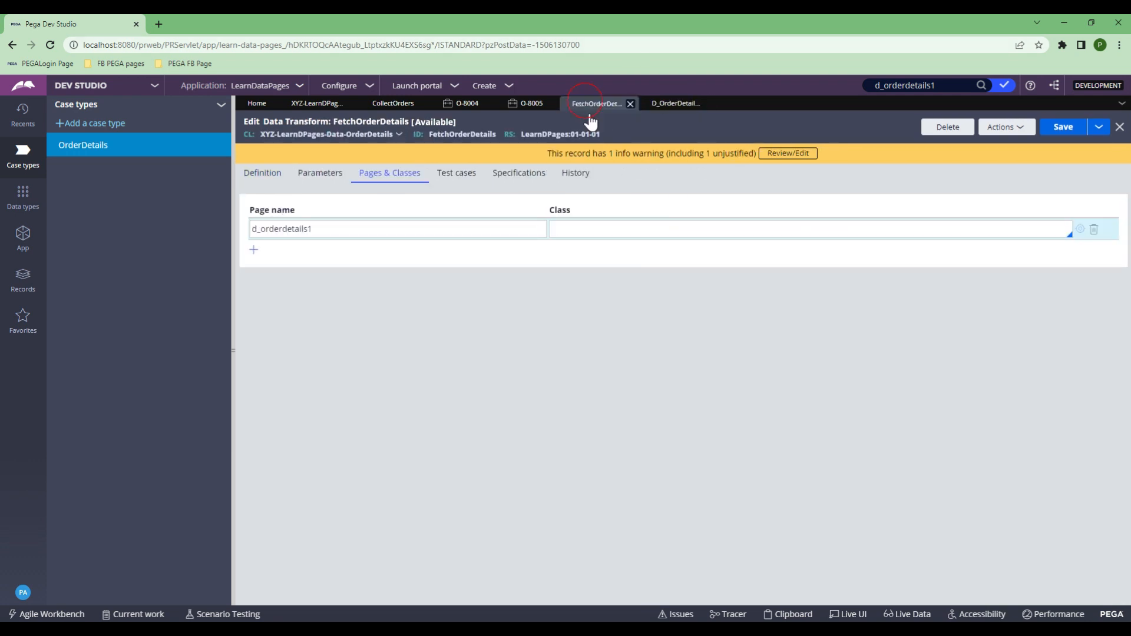
pyautogui.click(605, 230)
pyautogui.hotkey('ctrl', 'v')
pyautogui.click(578, 290)
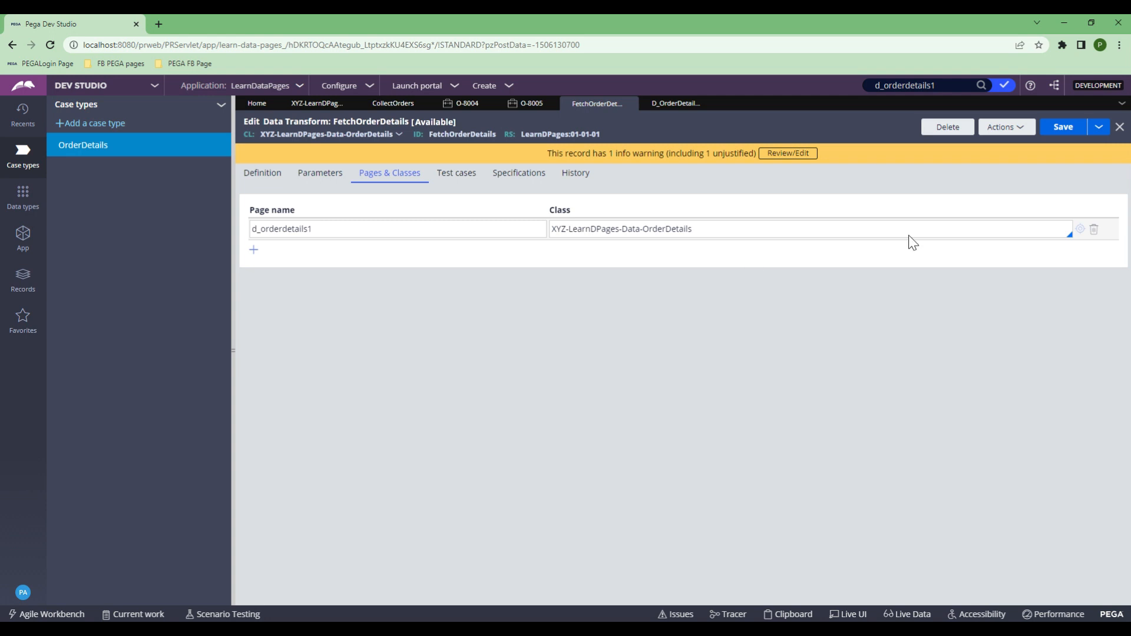
pyautogui.click(1057, 130)
# Enter d_orderdetails1[ItemName] as the Set row's source, copying the parameter name from data page D_OrderDetails1.
pyautogui.click(266, 184)
pyautogui.click(868, 246)
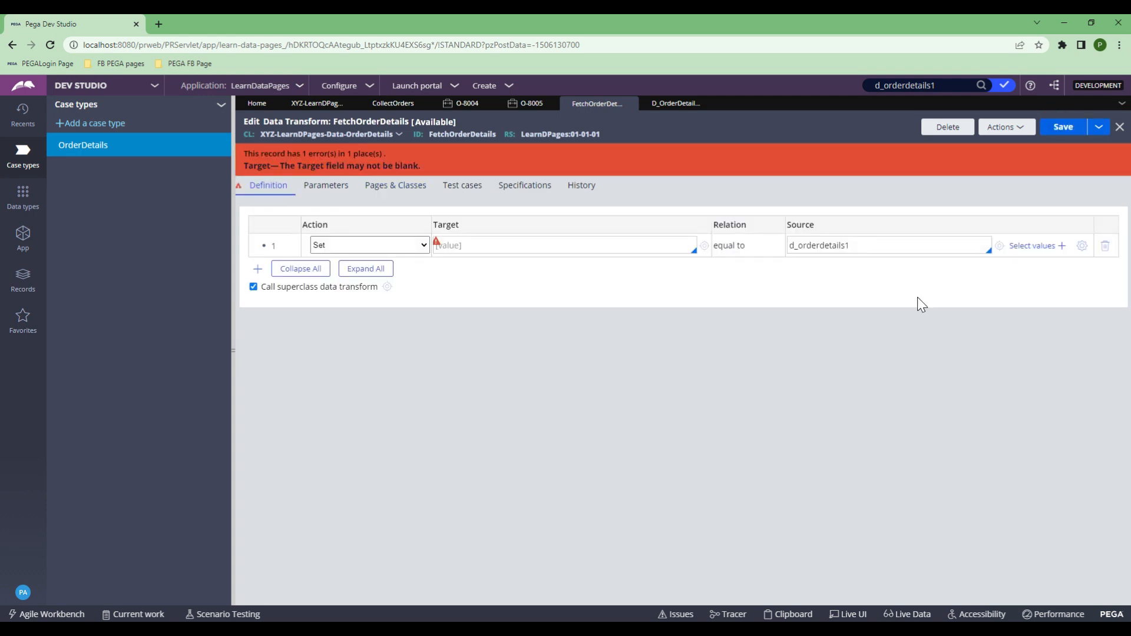
pyautogui.write('[]')
pyautogui.click(937, 85)
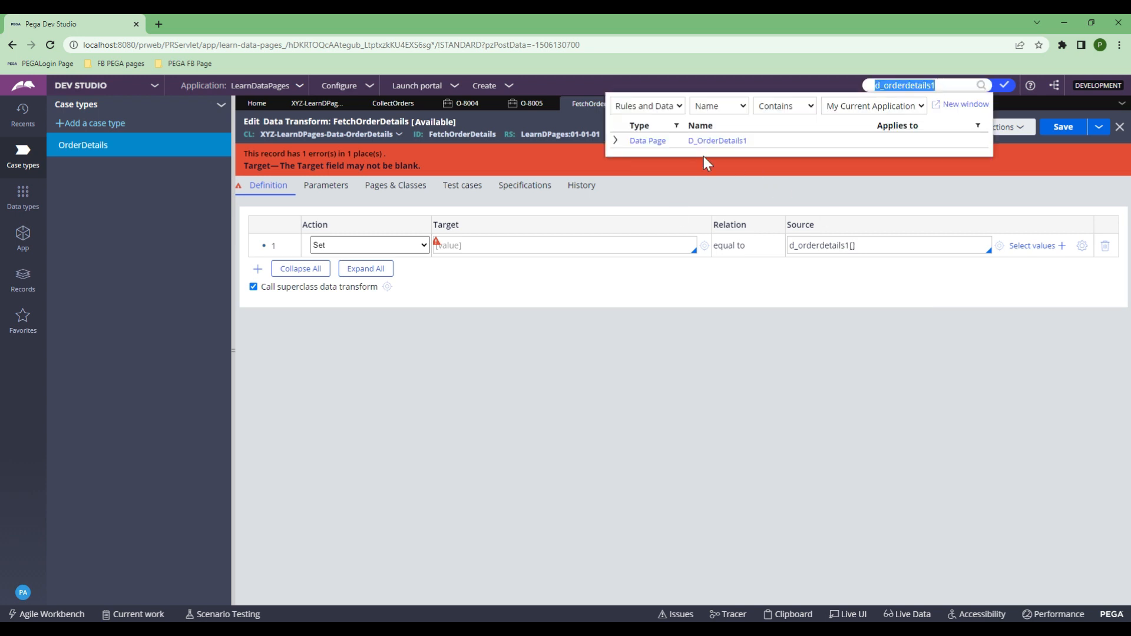
pyautogui.click(713, 140)
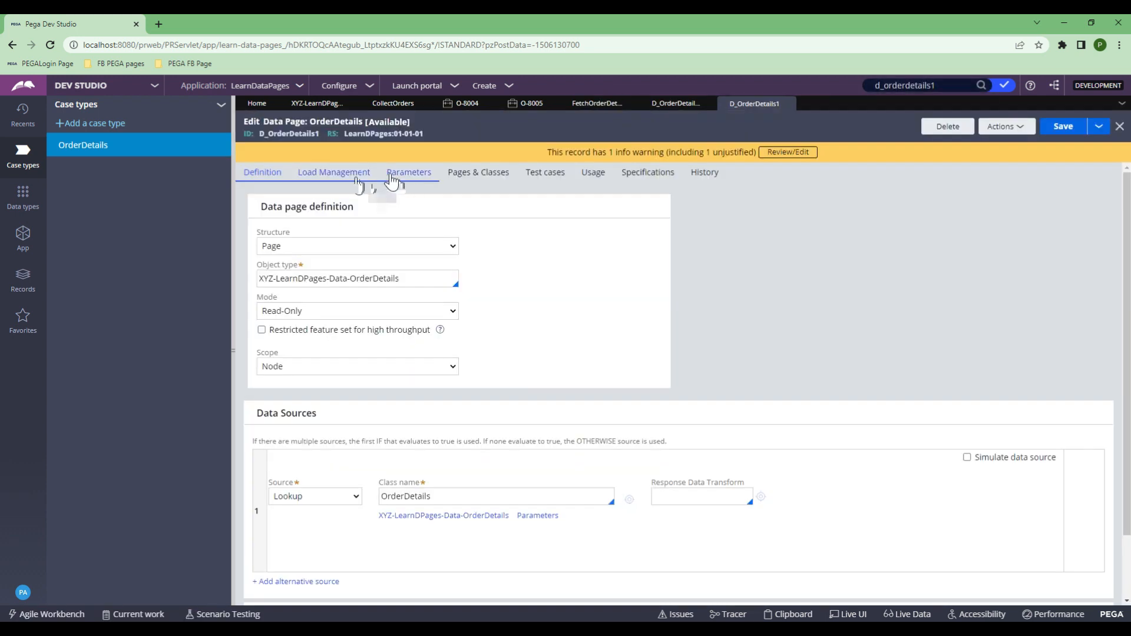
pyautogui.click(391, 180)
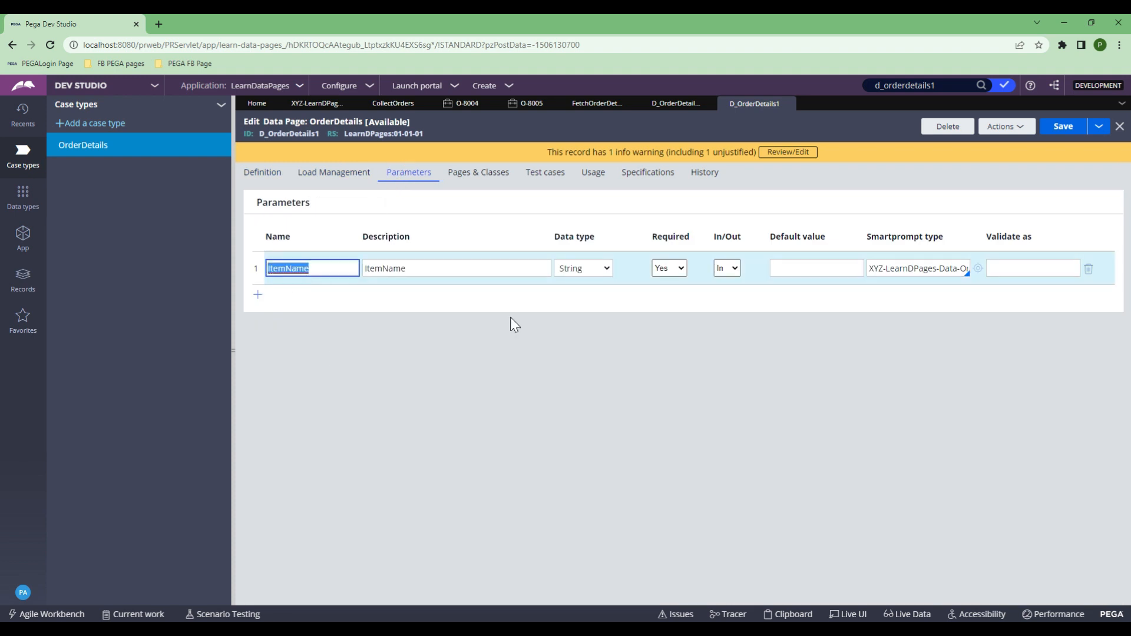
pyautogui.click(597, 103)
pyautogui.click(850, 246)
pyautogui.hotkey('ctrl', 'v')
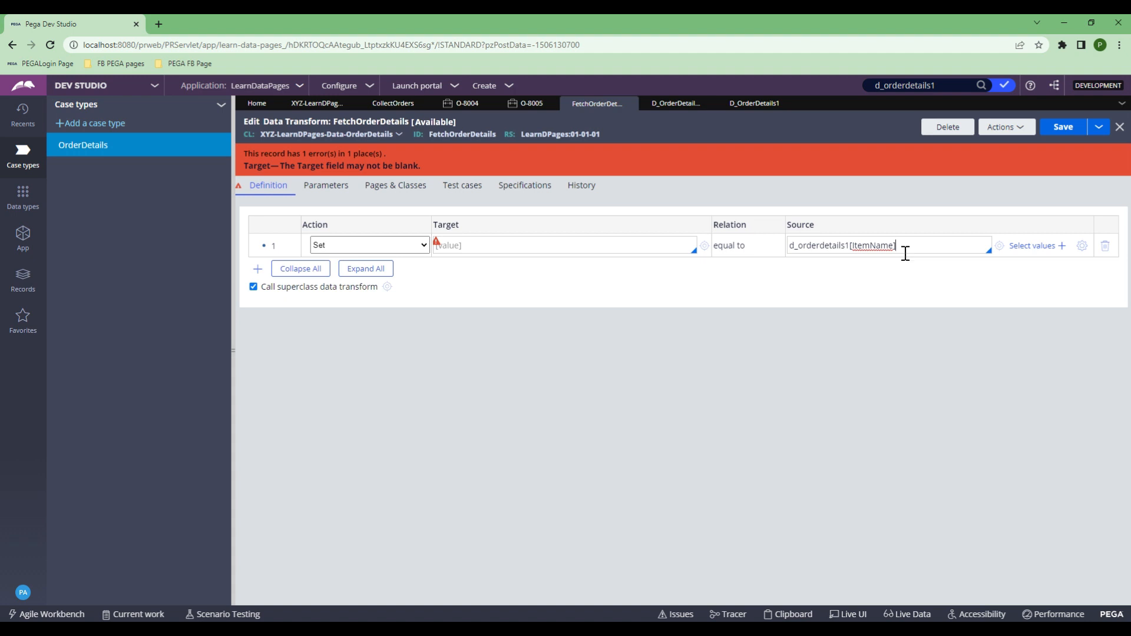
# Extend the Set row's source to d_orderdetails1[ItemName:].Unitprices.
pyautogui.press('Left')
pyautogui.write(':')
pyautogui.press('Right')
pyautogui.write('.')
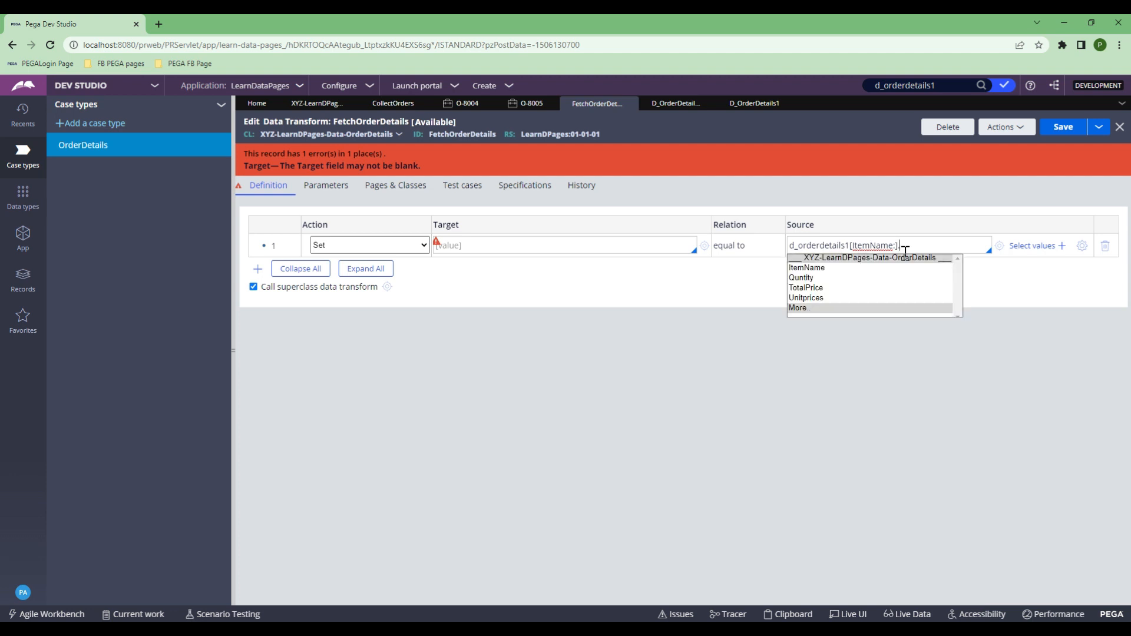
pyautogui.write('q')
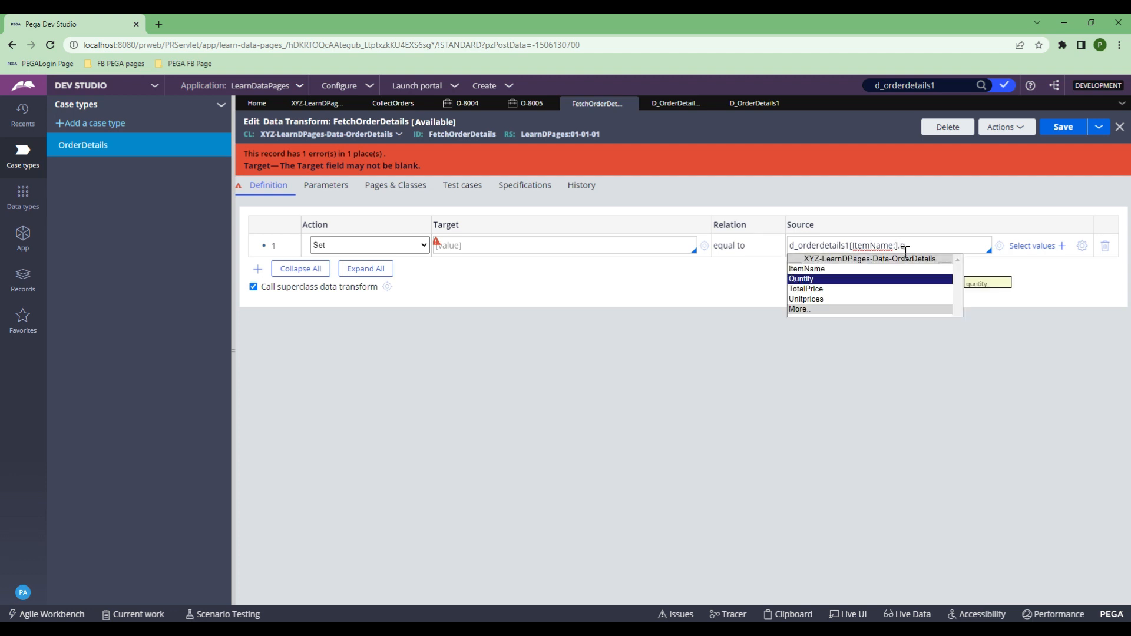
pyautogui.press('Down')
pyautogui.press('Down')
pyautogui.press('Return')
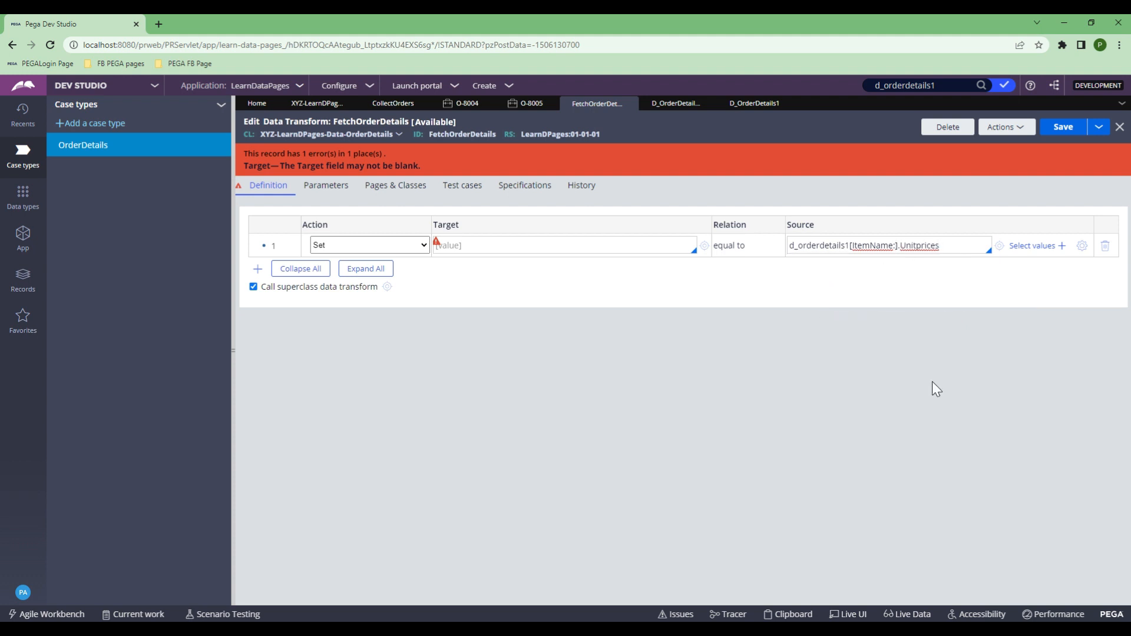
# Add a sibling row above the existing one that sets Param.ItemName equal to .ItemName.
pyautogui.rightClick(276, 252)
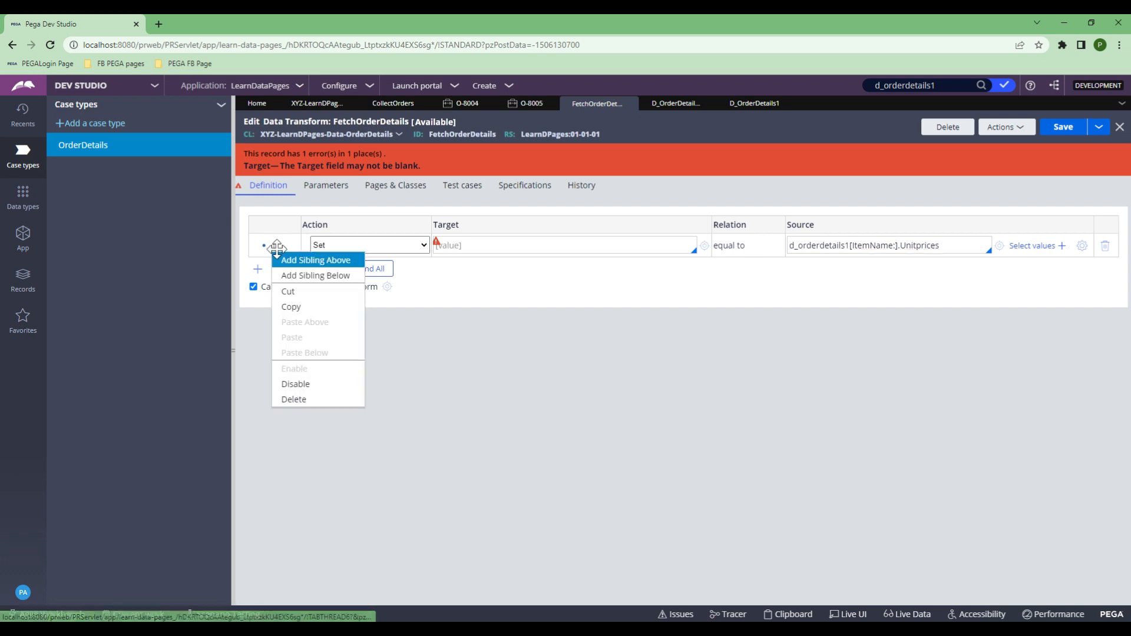
pyautogui.click(287, 261)
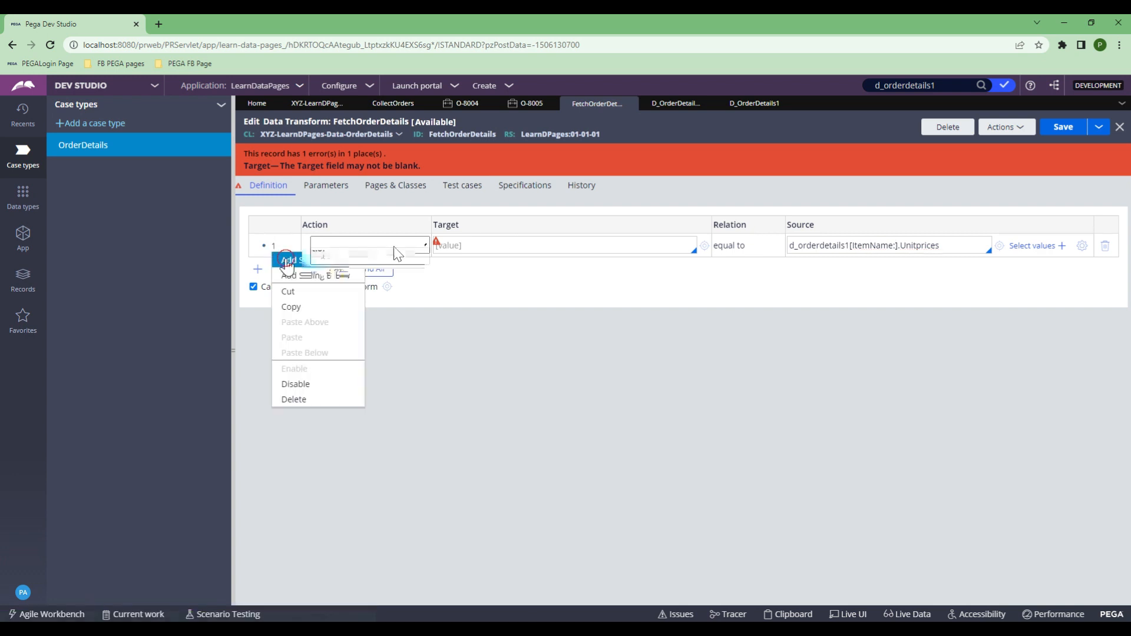
pyautogui.click(806, 230)
pyautogui.write('.')
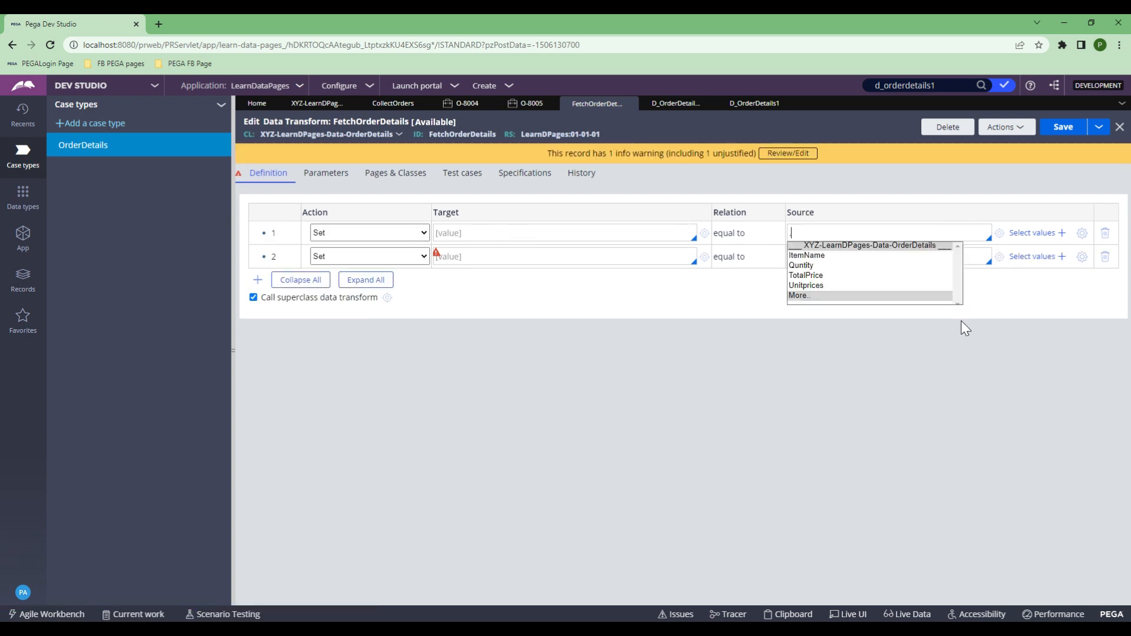
pyautogui.press('Down')
pyautogui.press('Return')
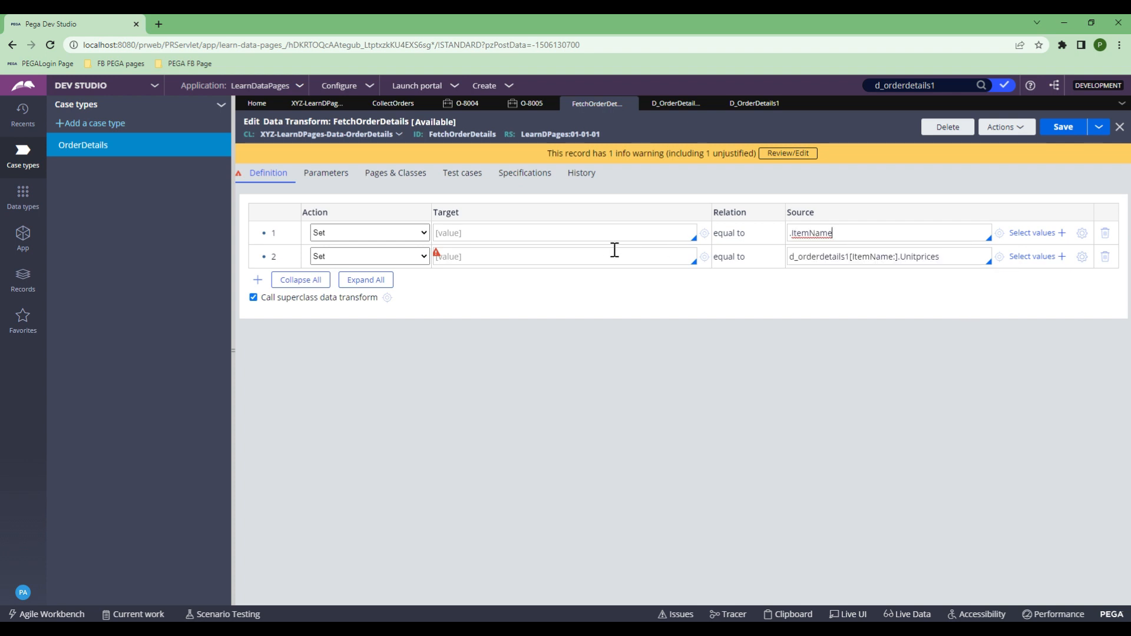
pyautogui.click(587, 239)
pyautogui.write('Param.ItemName')
# Insert Param.ItemName as the parameter value in the second row's source and set that row's target to .Unitprices.
pyautogui.hotkey('ctrl', 'a')
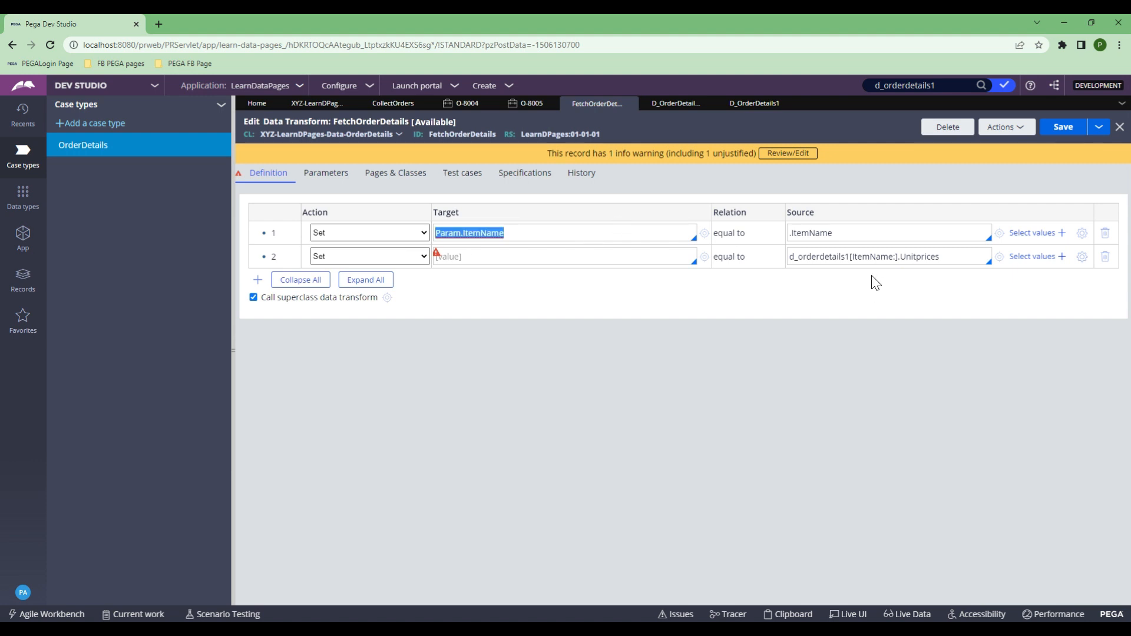
pyautogui.click(895, 258)
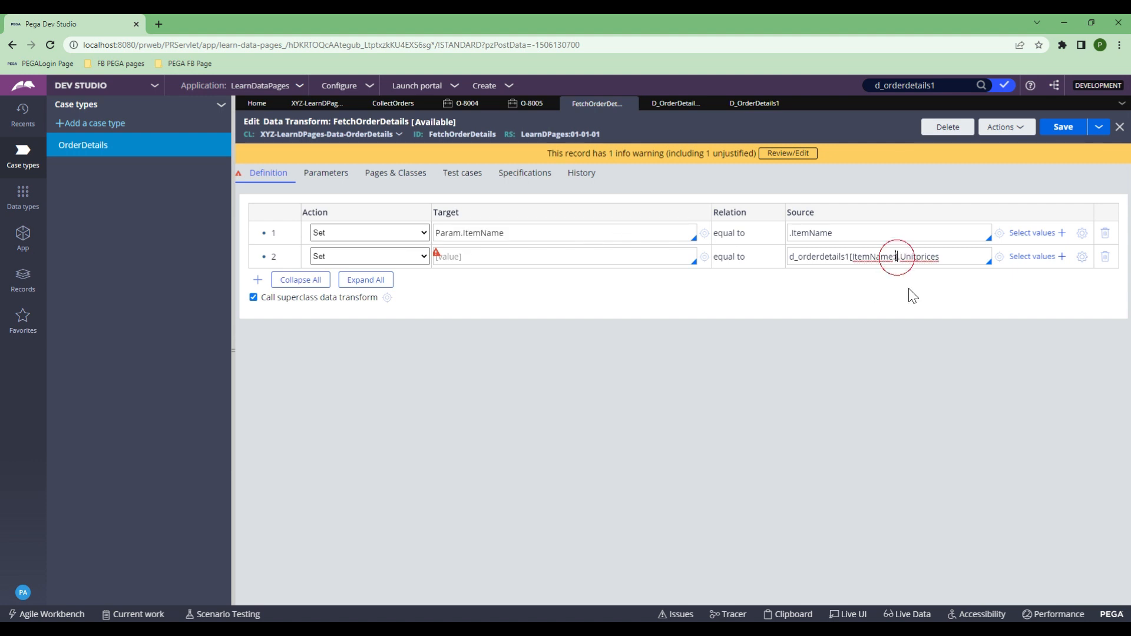
pyautogui.write(':')
pyautogui.hotkey('ctrl', 'v')
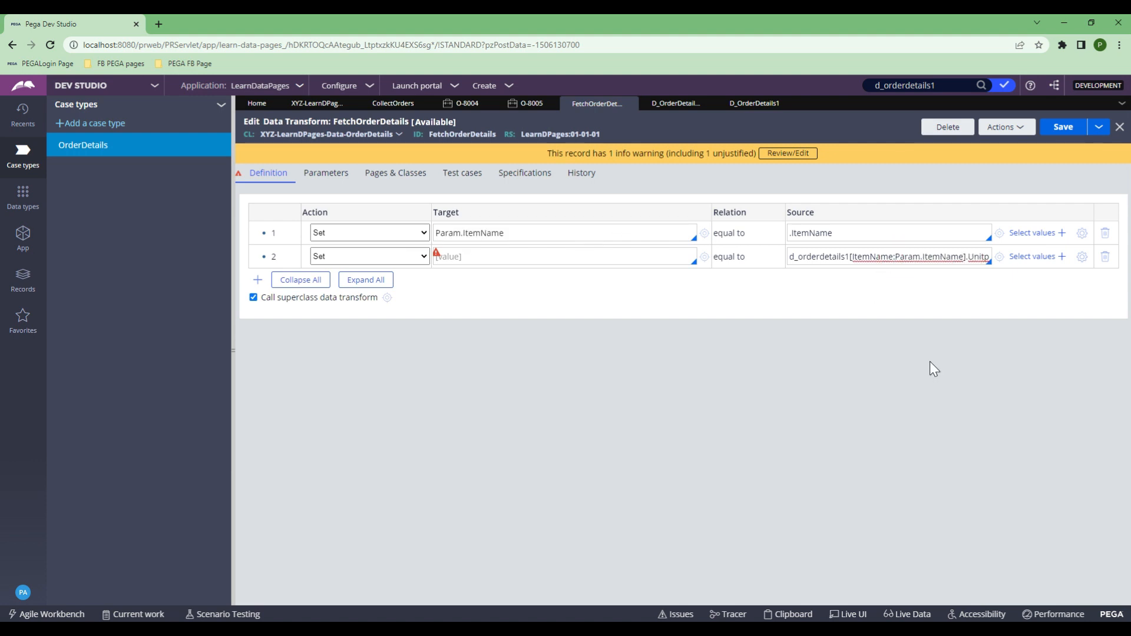
pyautogui.click(511, 257)
pyautogui.write('.unit')
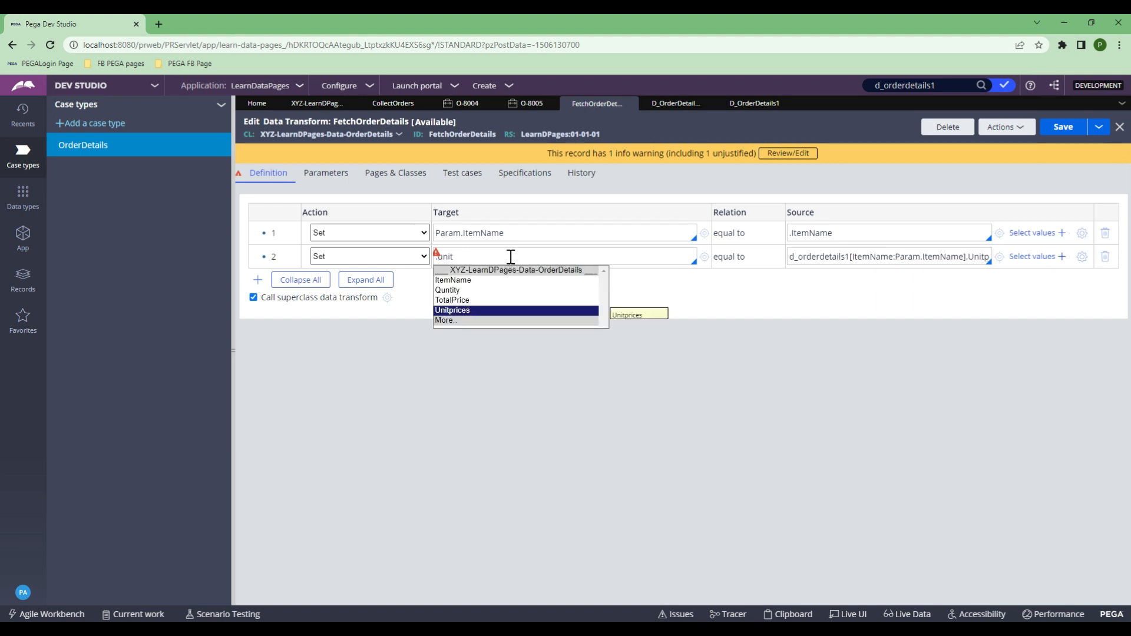
pyautogui.press('Return')
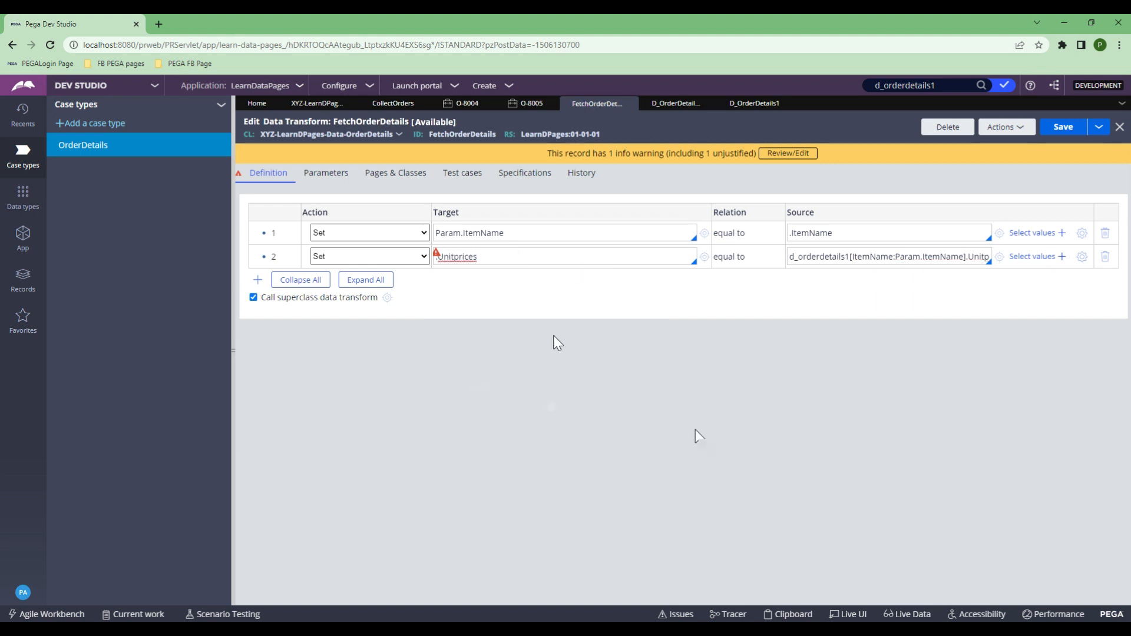
# Try to save the FetchOrderDetails data transform and review the second row's source expression.
pyautogui.click(1064, 128)
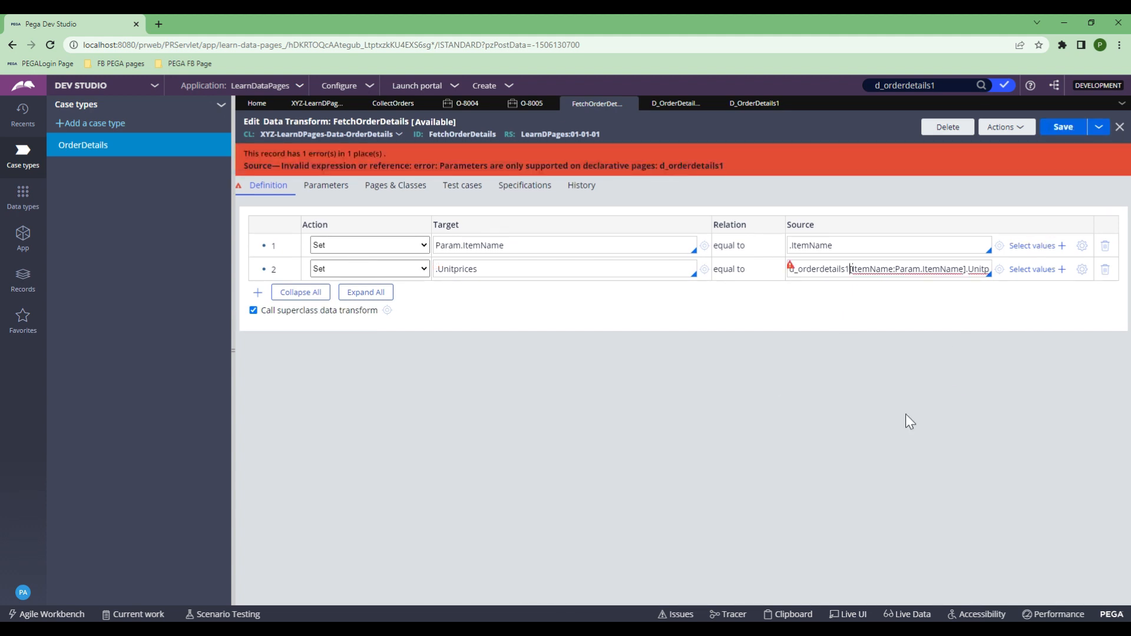
pyautogui.hotkey('ctrl', 'Right')
pyautogui.hotkey('ctrl', 'Right')
pyautogui.hotkey('ctrl', 'Right')
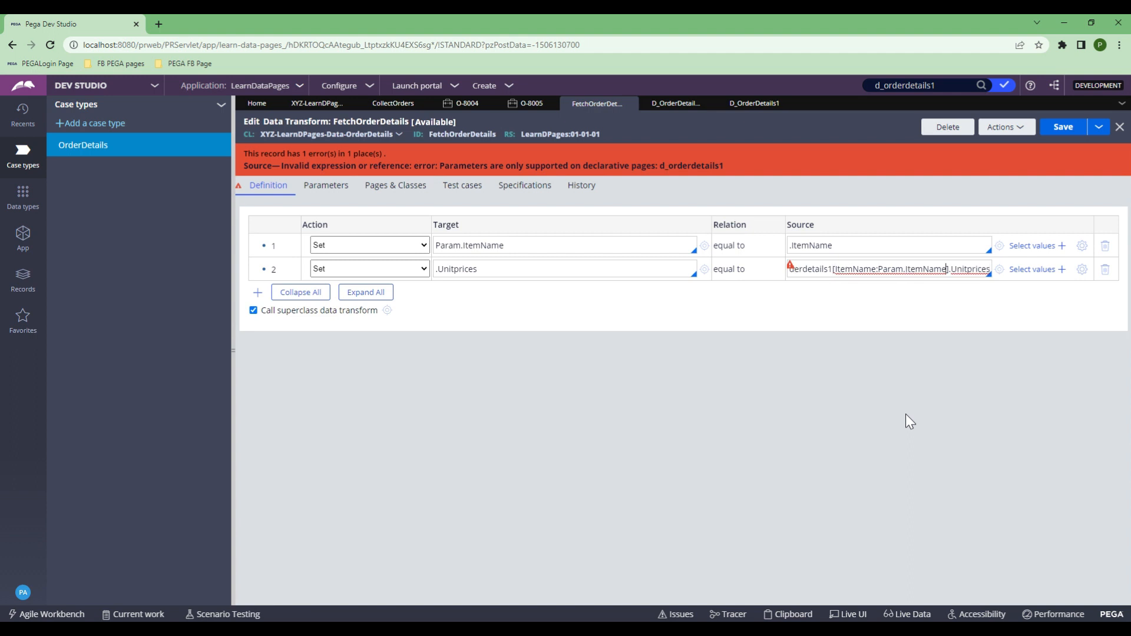
pyautogui.click(906, 414)
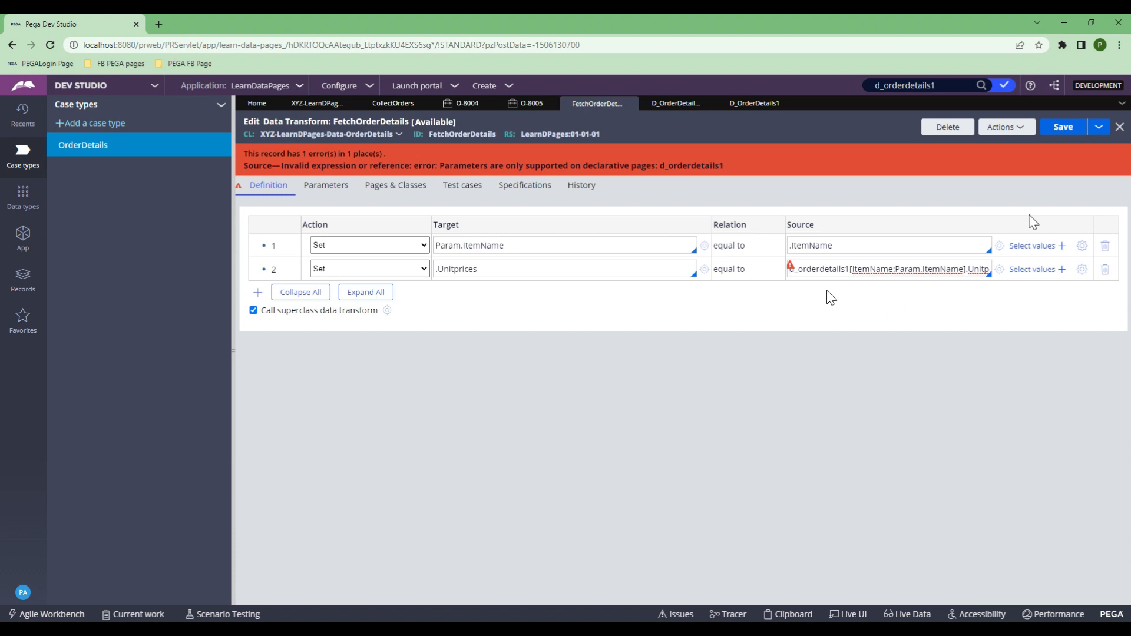
# Capitalize the first letter of the data page name in the second row's source.
pyautogui.moveTo(790, 273)
pyautogui.doubleClick(786, 272)
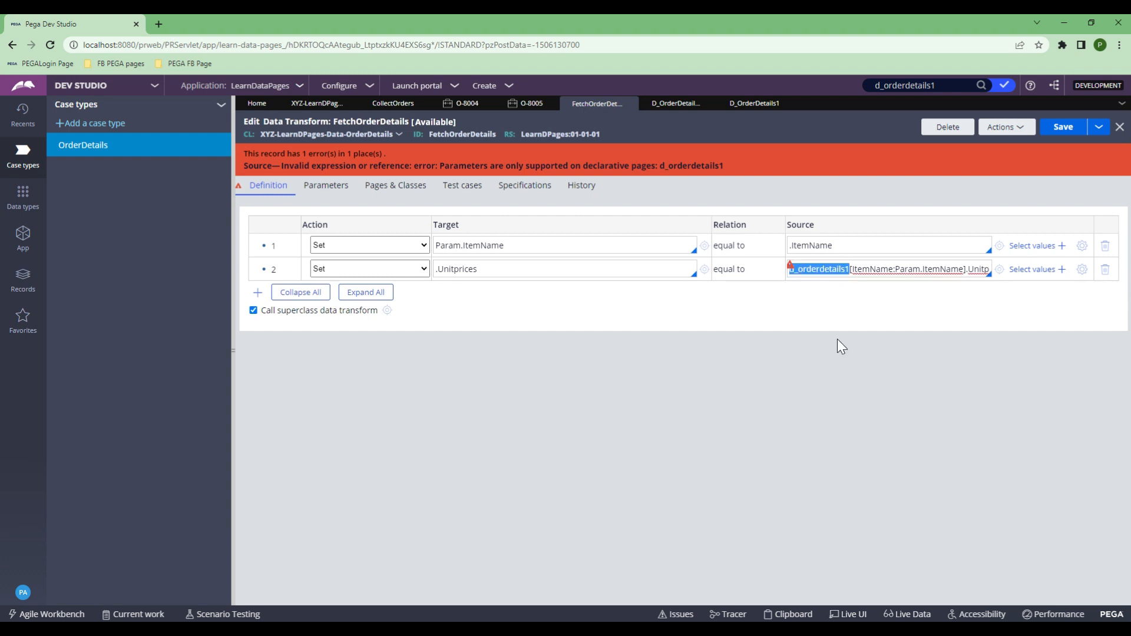
pyautogui.press('Left')
pyautogui.write('D')
pyautogui.press('Delete')
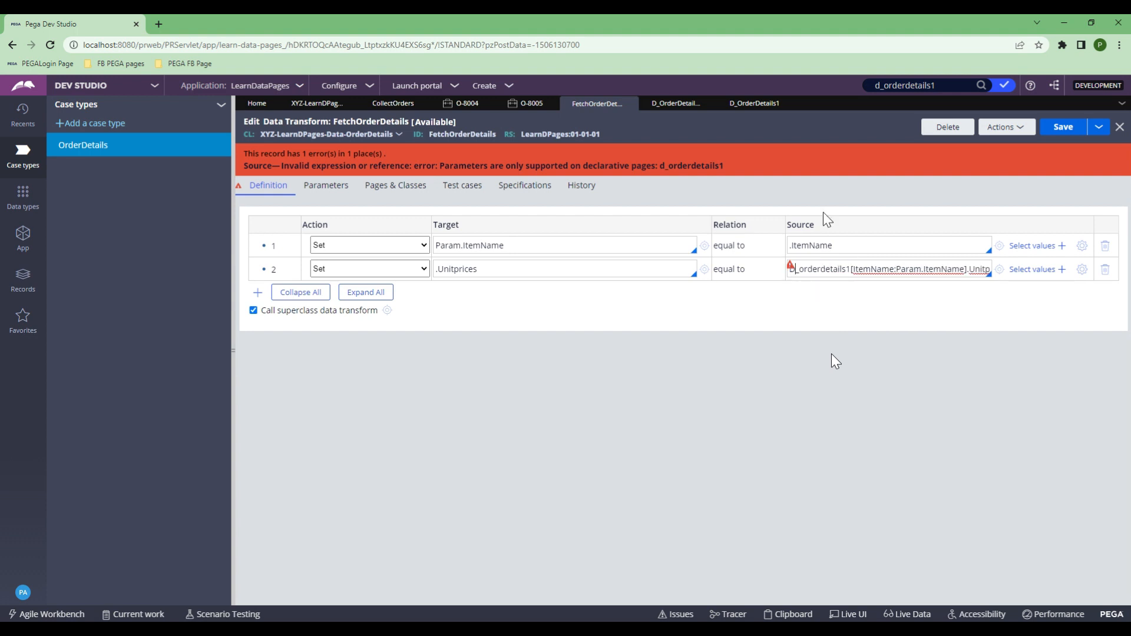
# Use the exact name D_OrderDetails1 in the source and page definitions, with class XYZ-LearnDPages-Data-OrderDetails, and save the data transform.
pyautogui.click(751, 106)
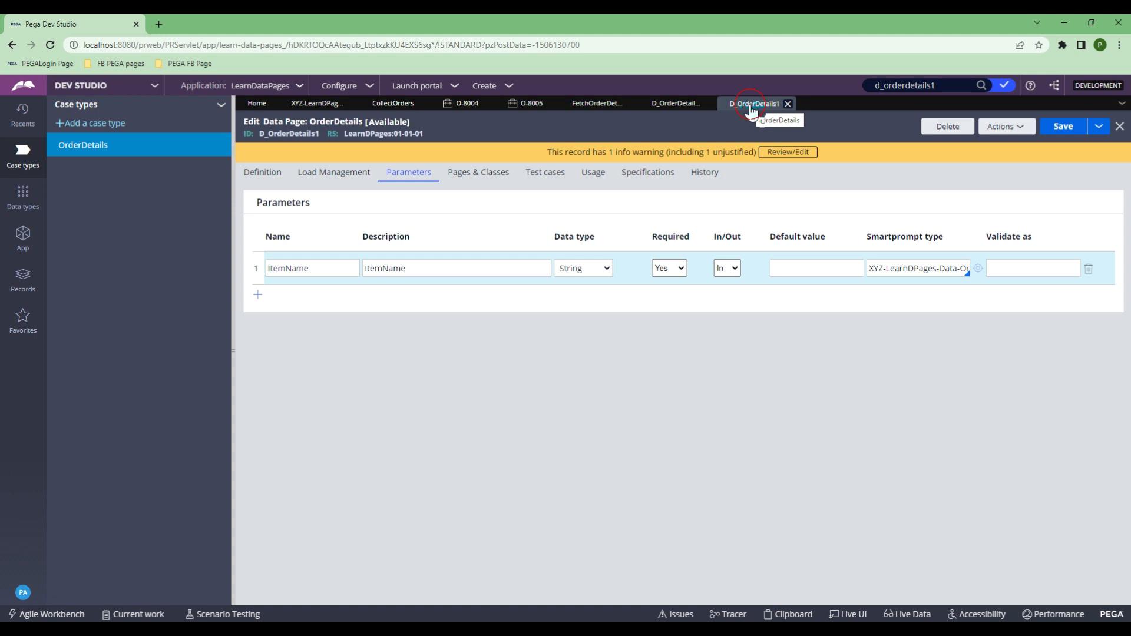
pyautogui.click(597, 104)
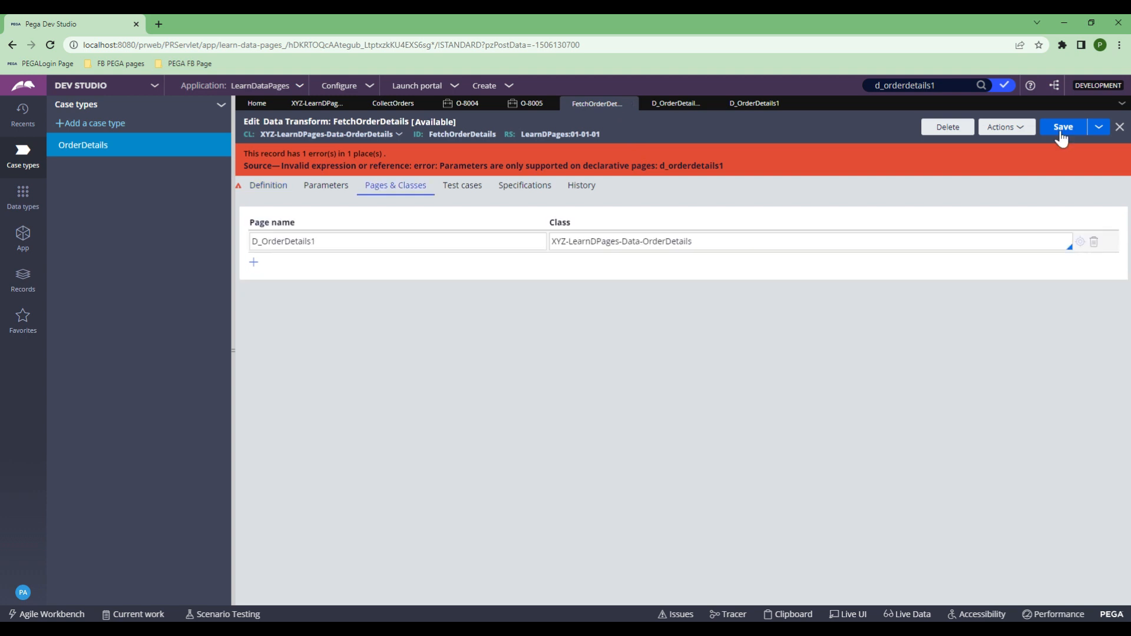
pyautogui.click(1061, 132)
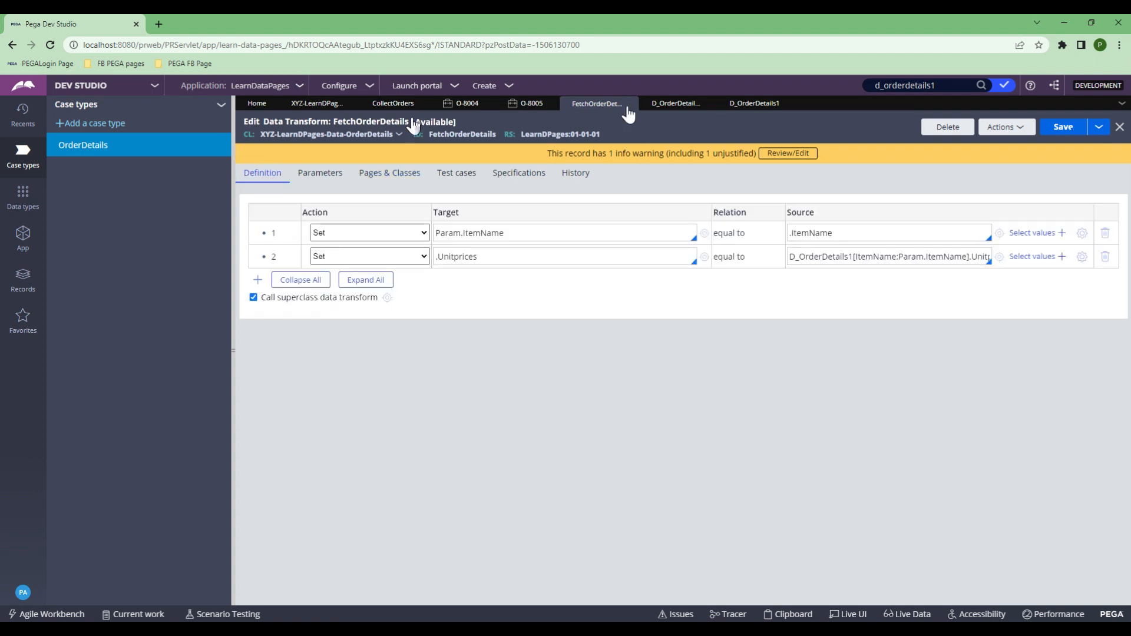
# Save the CollectOrders section and return to order case O-8005.
pyautogui.click(392, 104)
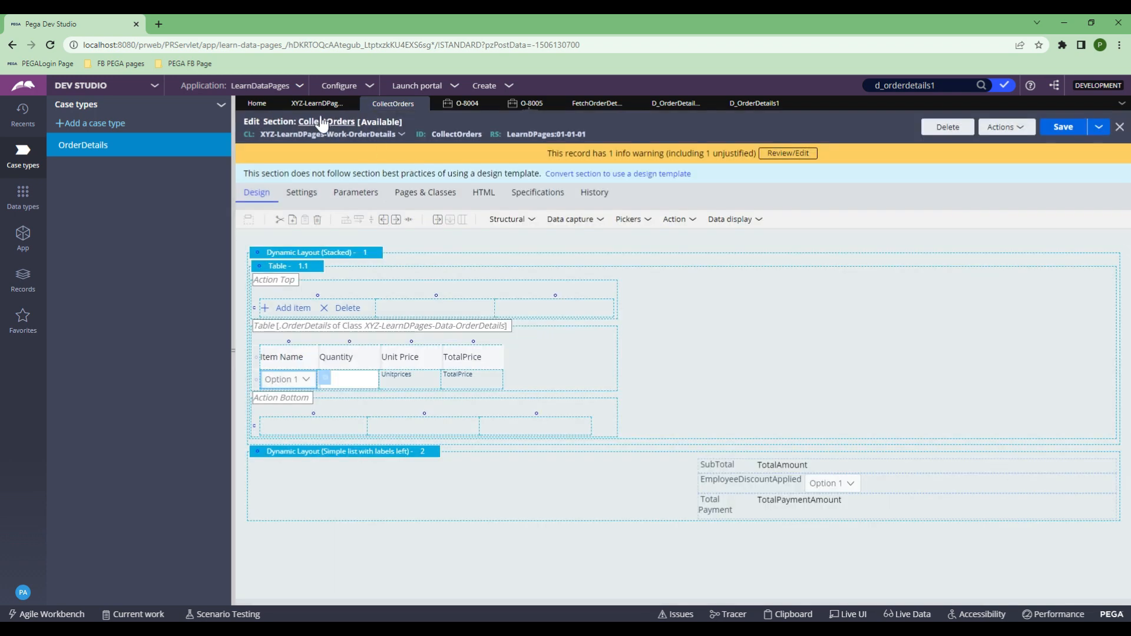
pyautogui.hotkey('ctrl', 's')
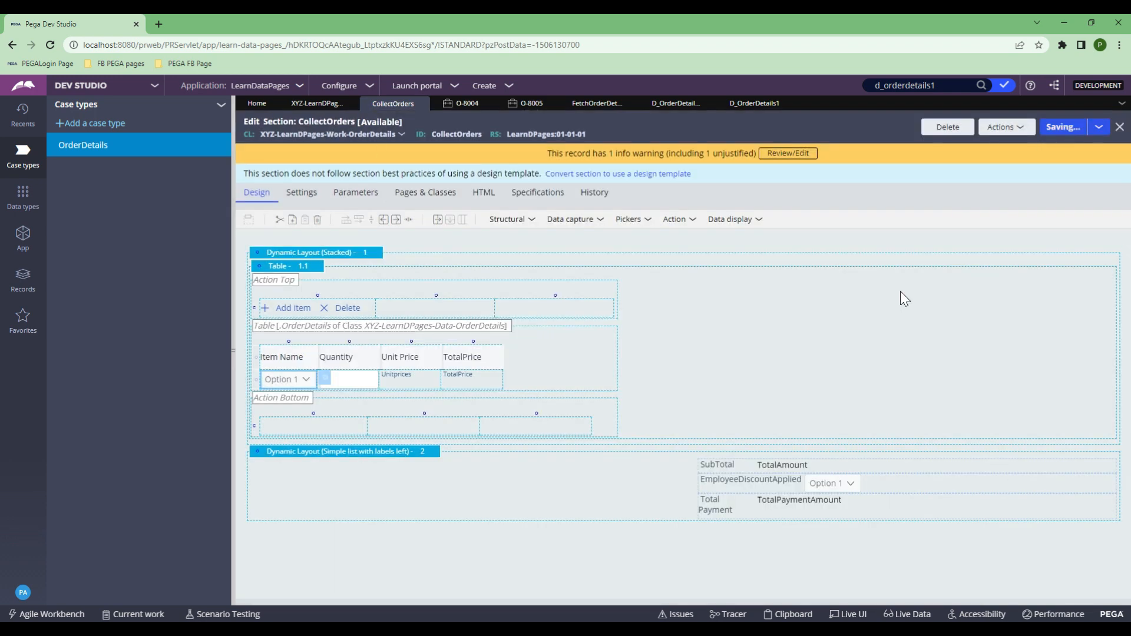
pyautogui.click(526, 104)
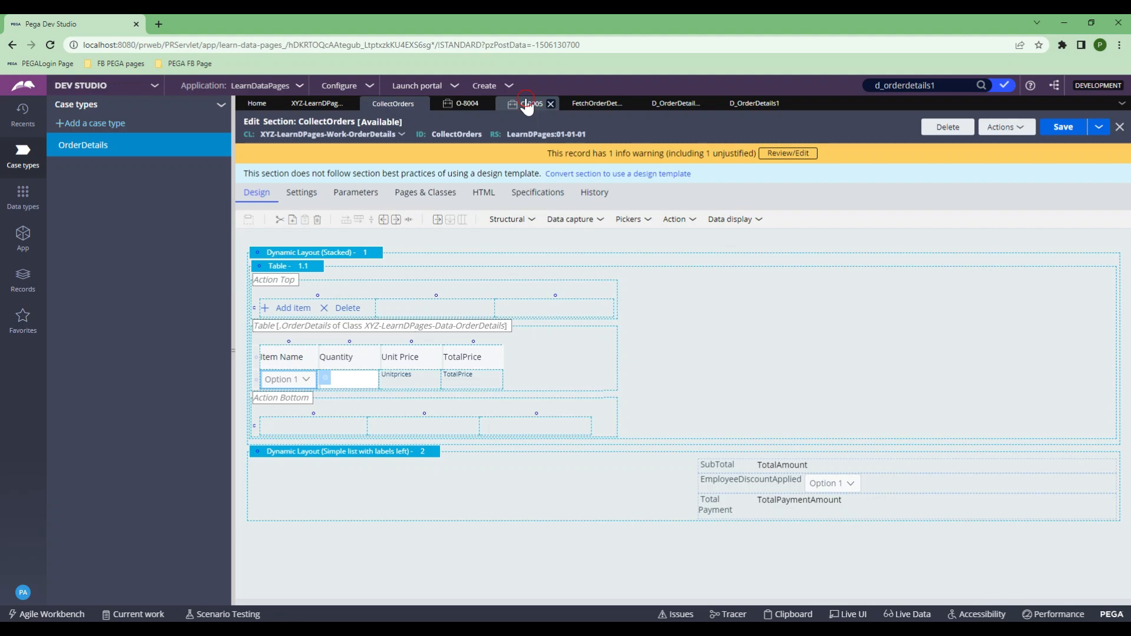
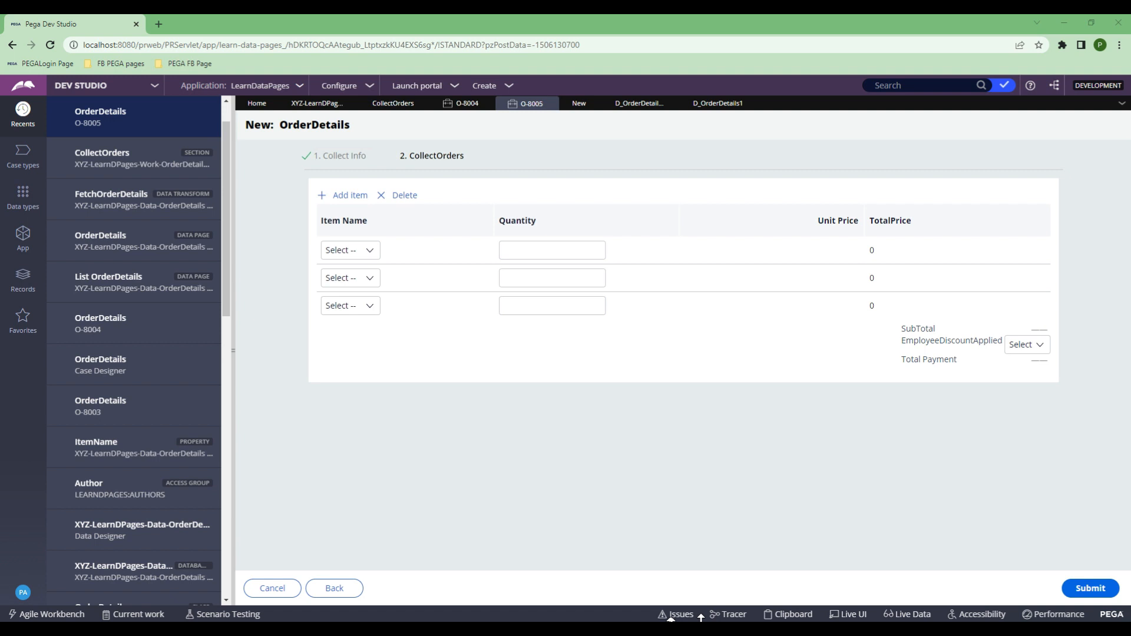
# Start tracing the case and select Chips in the first order row and IceCream in the second.
pyautogui.click(728, 614)
pyautogui.click(347, 282)
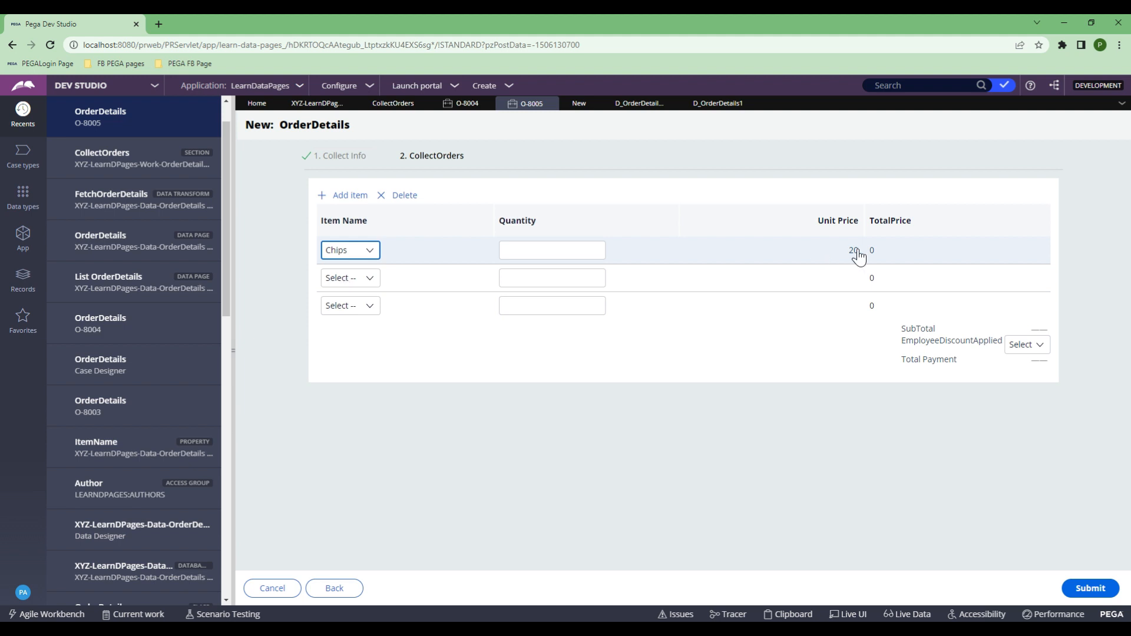
pyautogui.click(369, 282)
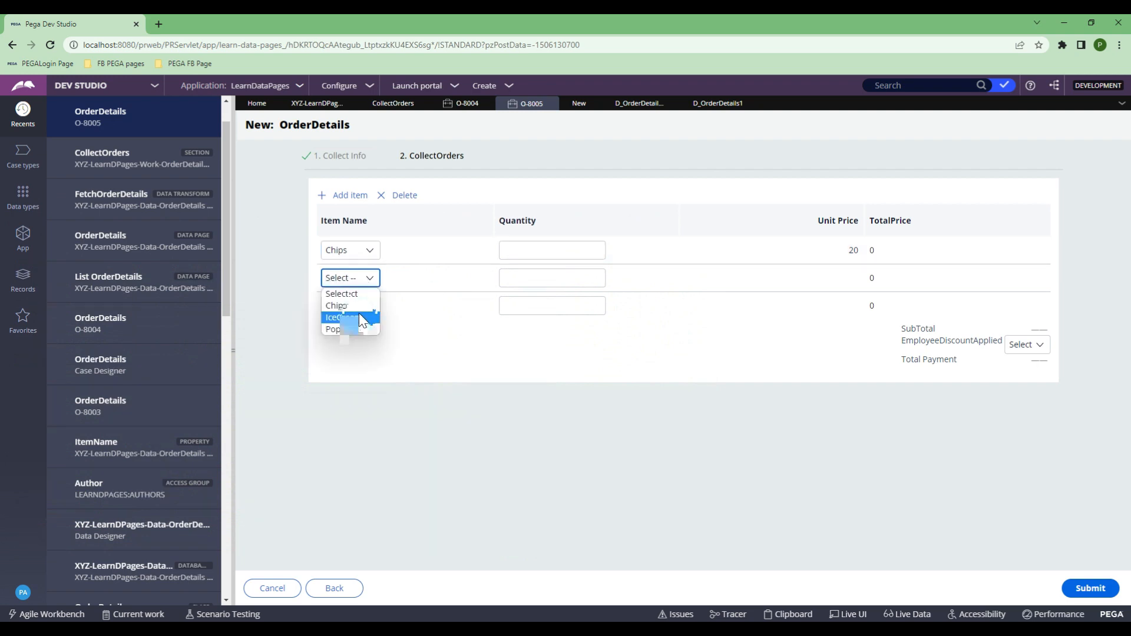
pyautogui.click(361, 319)
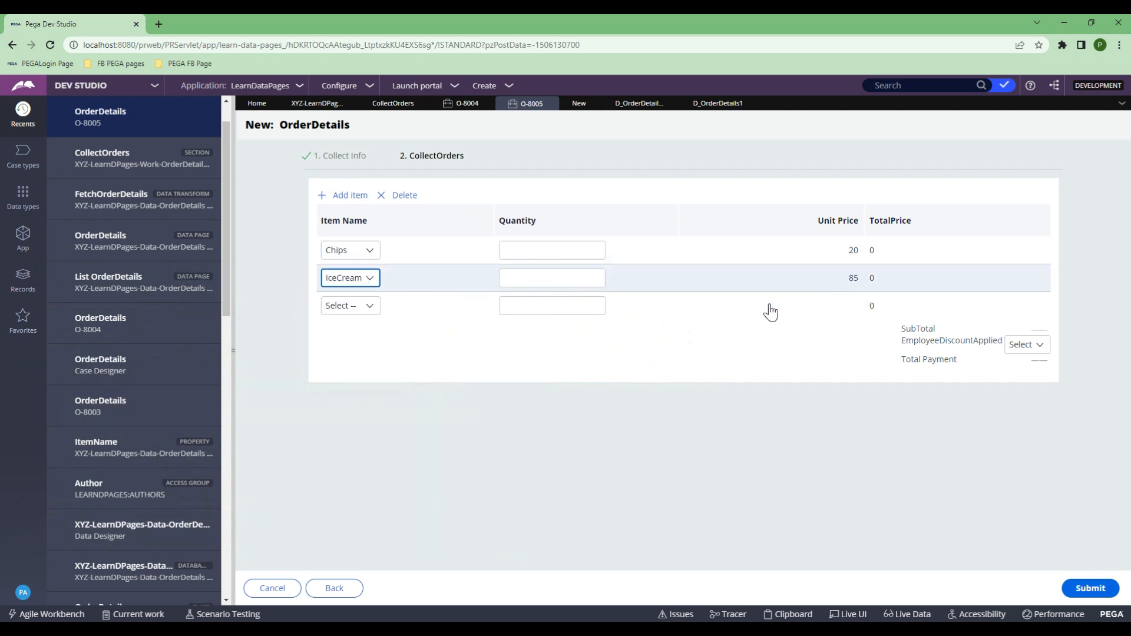
pyautogui.click(353, 305)
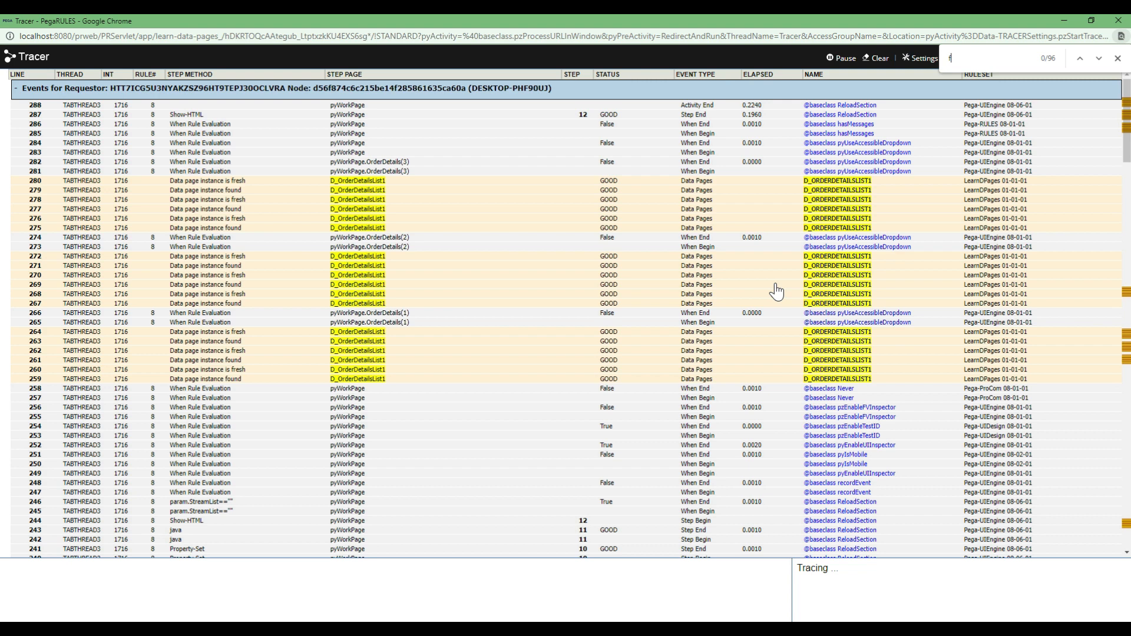
# Search the trace events for fetchorderdeta and pause the tracing.
pyautogui.write('etch')
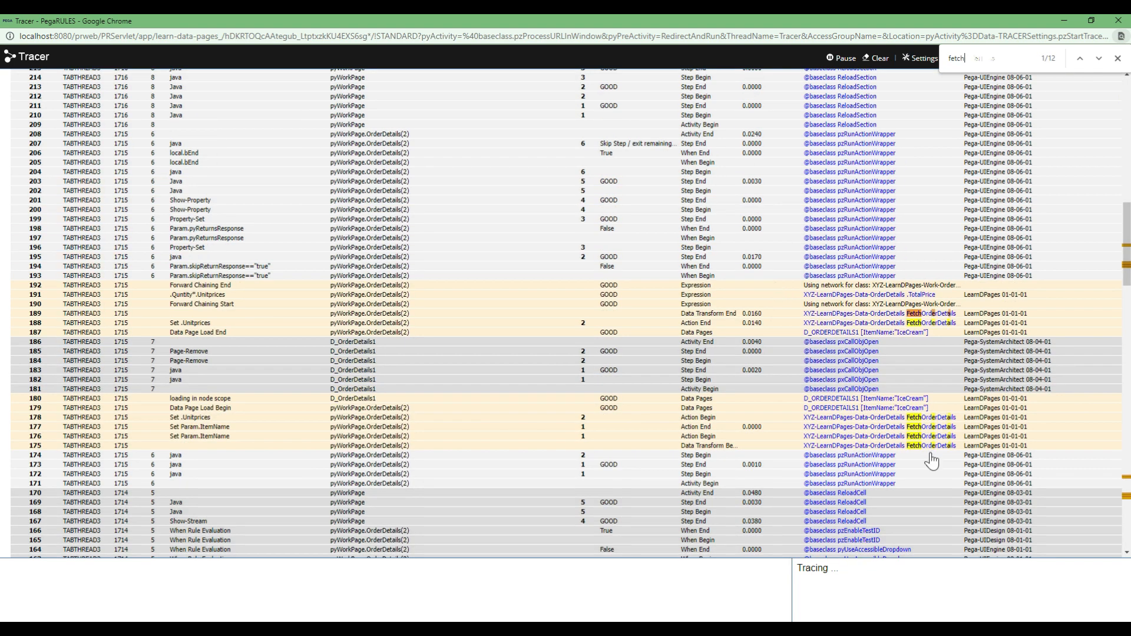
pyautogui.write('orderdeta')
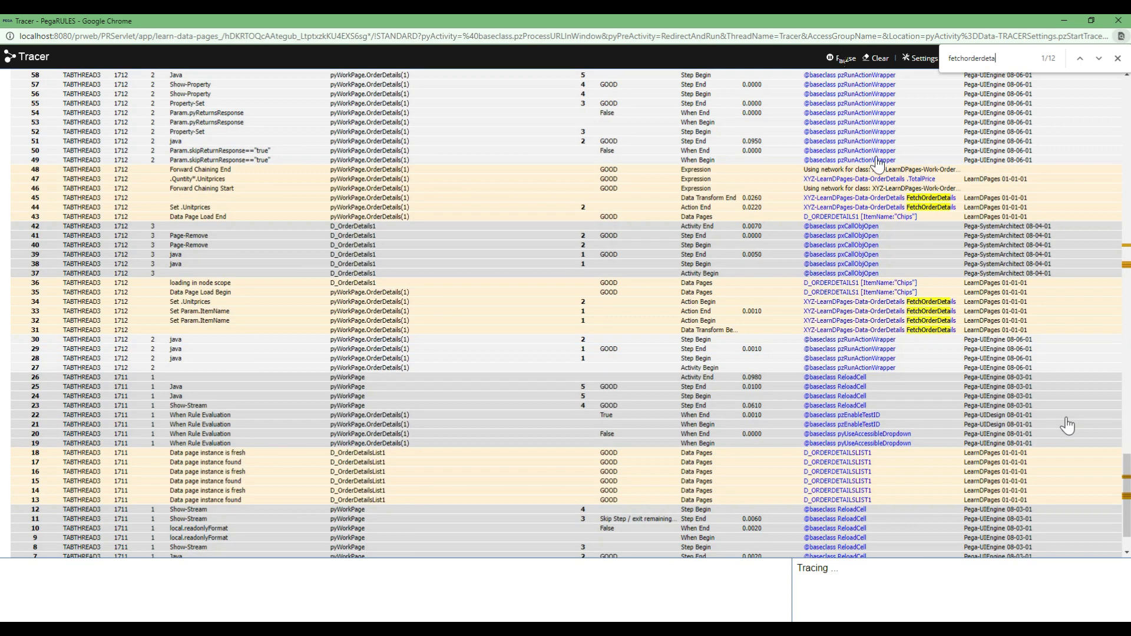
pyautogui.click(839, 59)
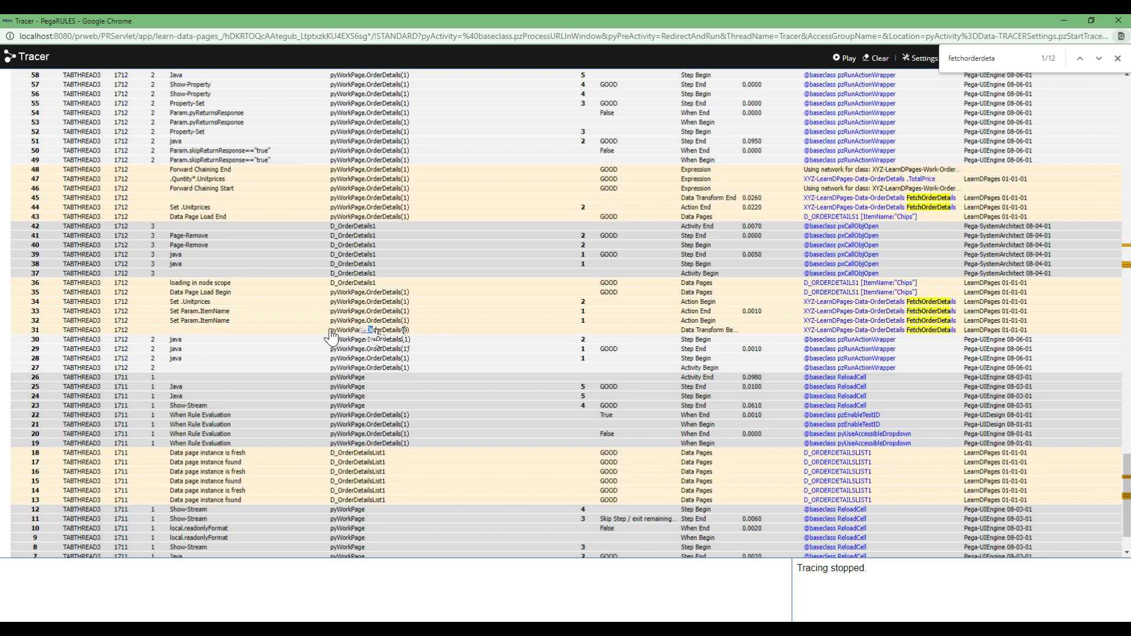
# Inspect the pyWorkPage.OrderDetails(1) properties where the data transform begins and the parameter values after Param.ItemName is set.
pyautogui.moveTo(330, 333); pyautogui.dragTo(409, 335)
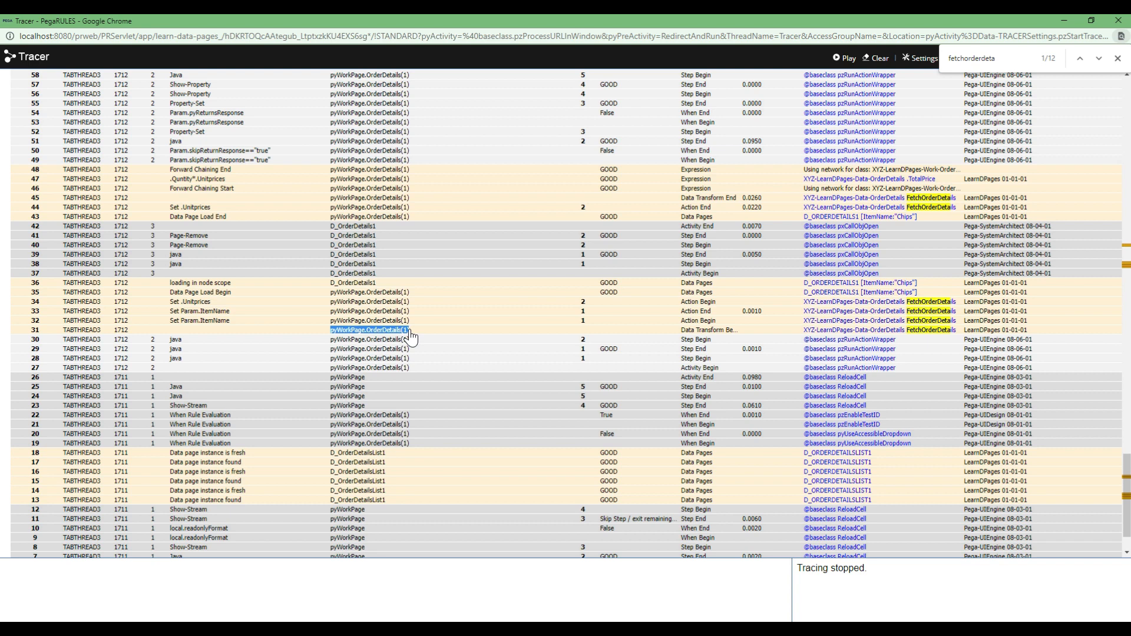
pyautogui.click(410, 337)
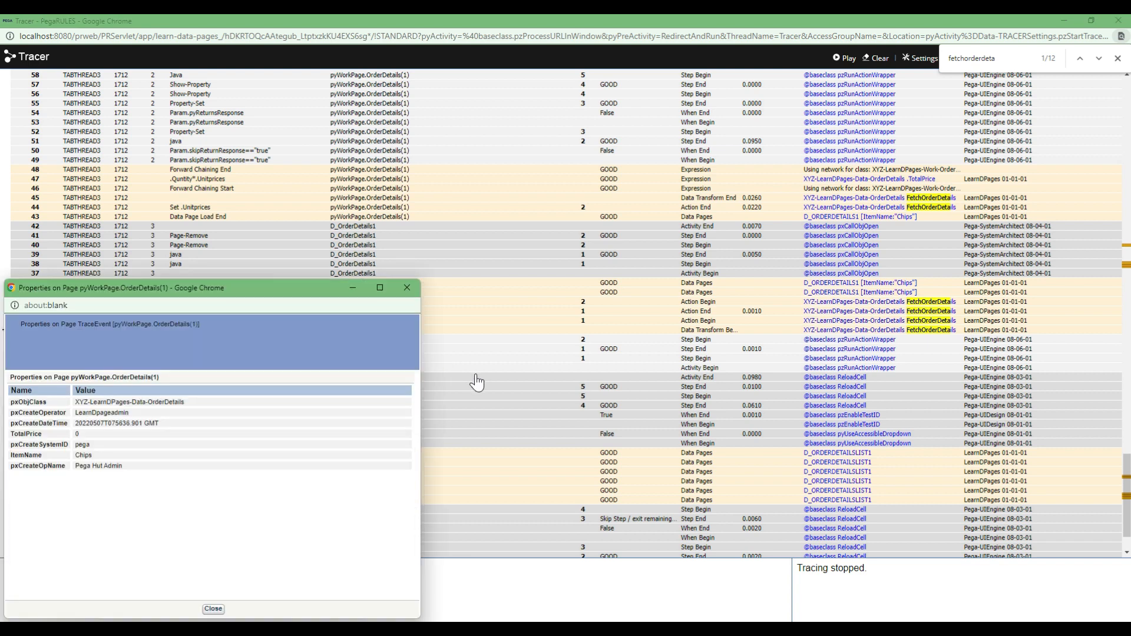
pyautogui.click(408, 290)
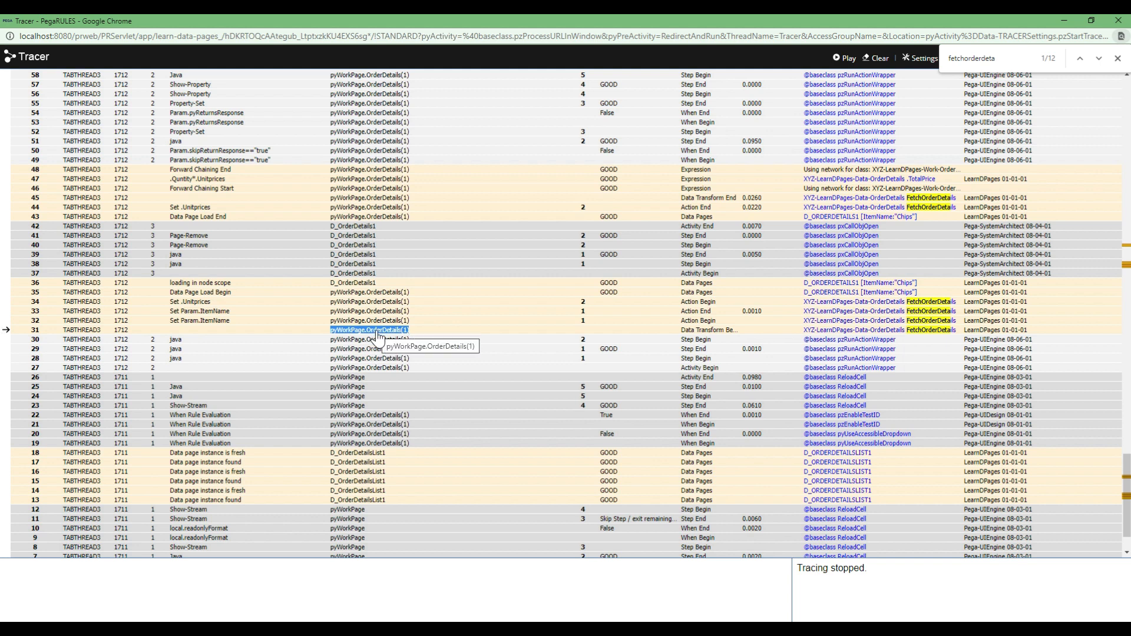
pyautogui.click(200, 312)
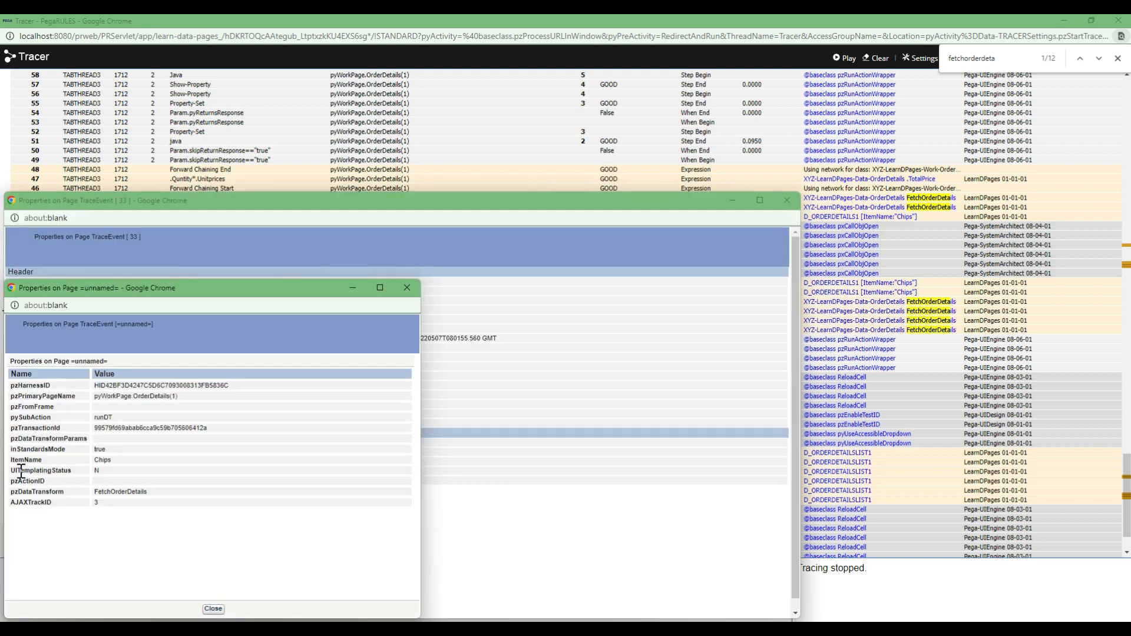
pyautogui.moveTo(12, 459); pyautogui.dragTo(42, 460)
pyautogui.click(407, 288)
pyautogui.click(787, 201)
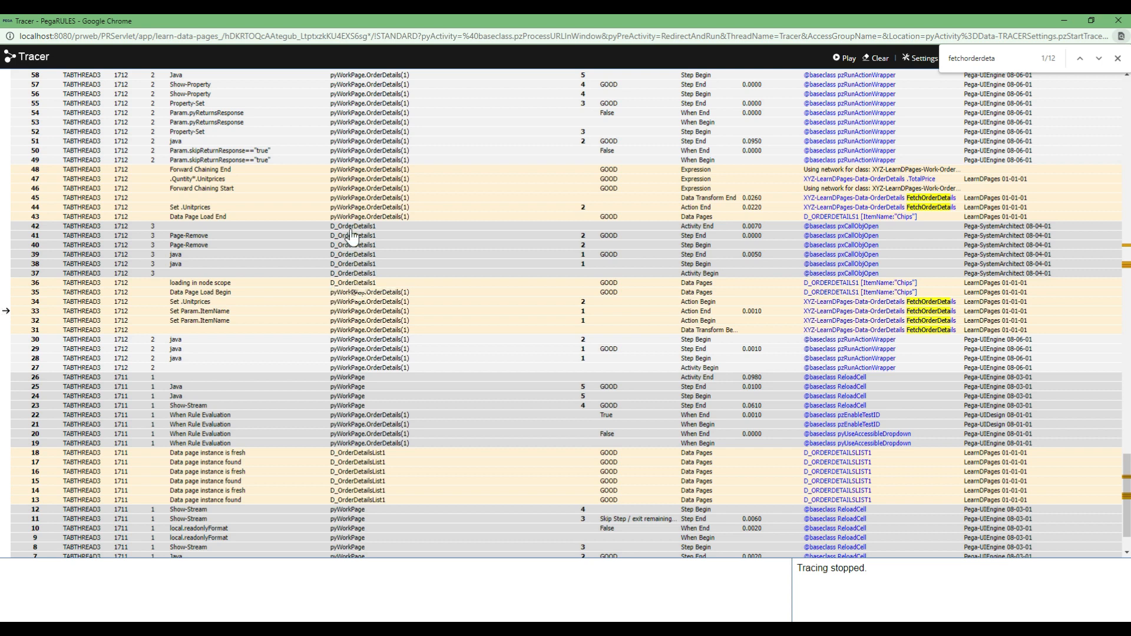
# Inspect the properties of the D_OrderDetails1 page at the end of the pxCallObjOpen activity for Chips.
pyautogui.scroll(2, 265, 377)
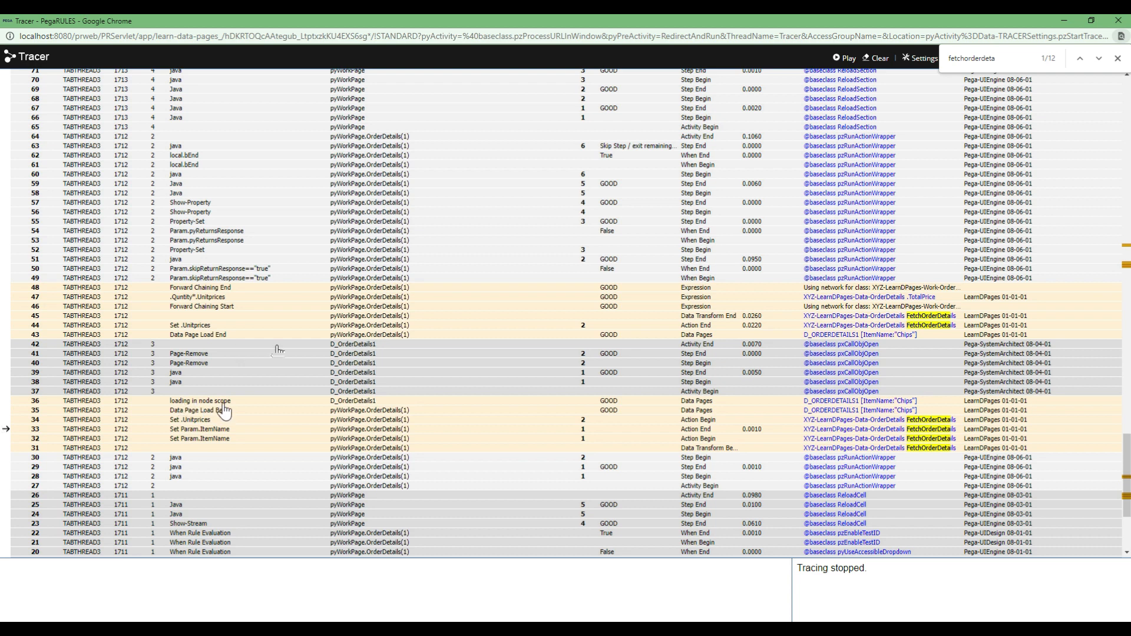
pyautogui.click(352, 344)
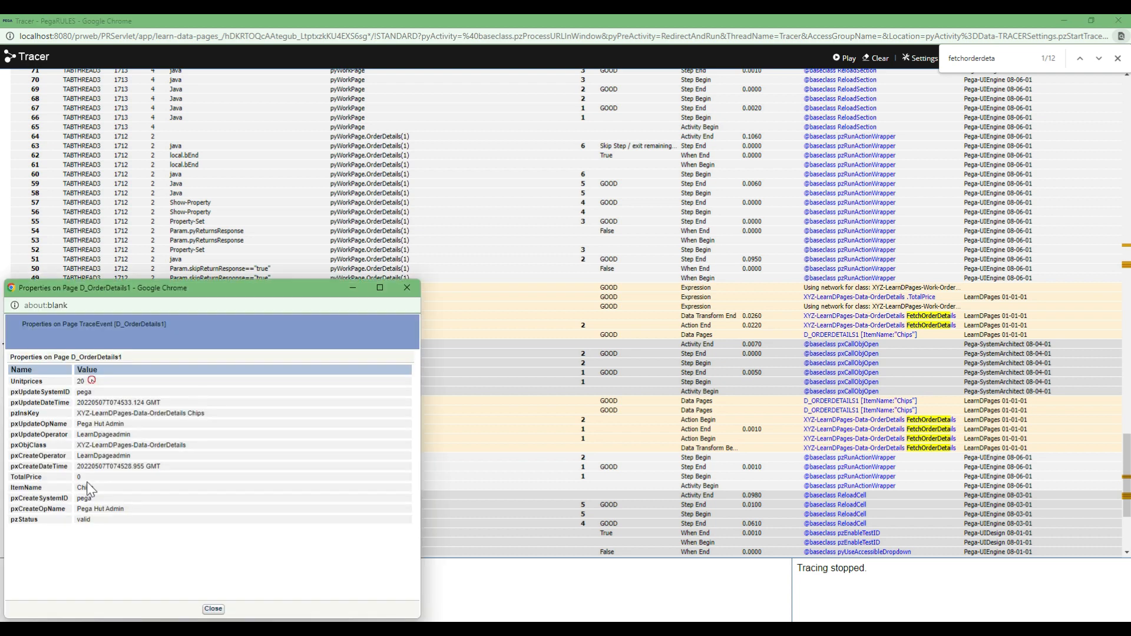
pyautogui.moveTo(19, 381); pyautogui.dragTo(224, 382)
pyautogui.click(407, 288)
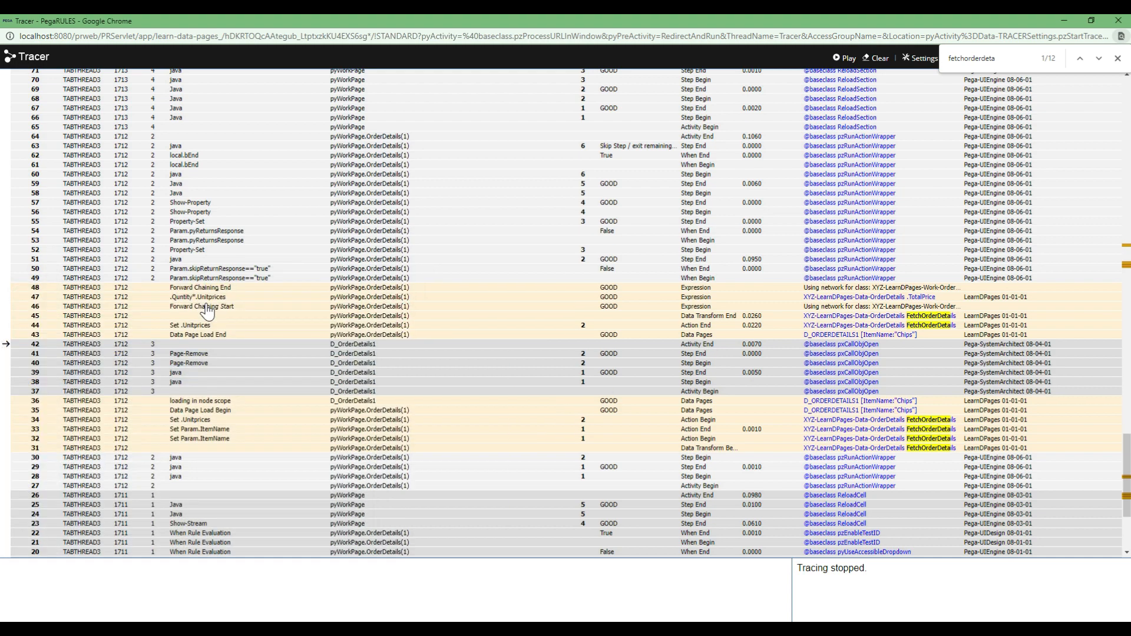
pyautogui.scroll(10, 207, 301)
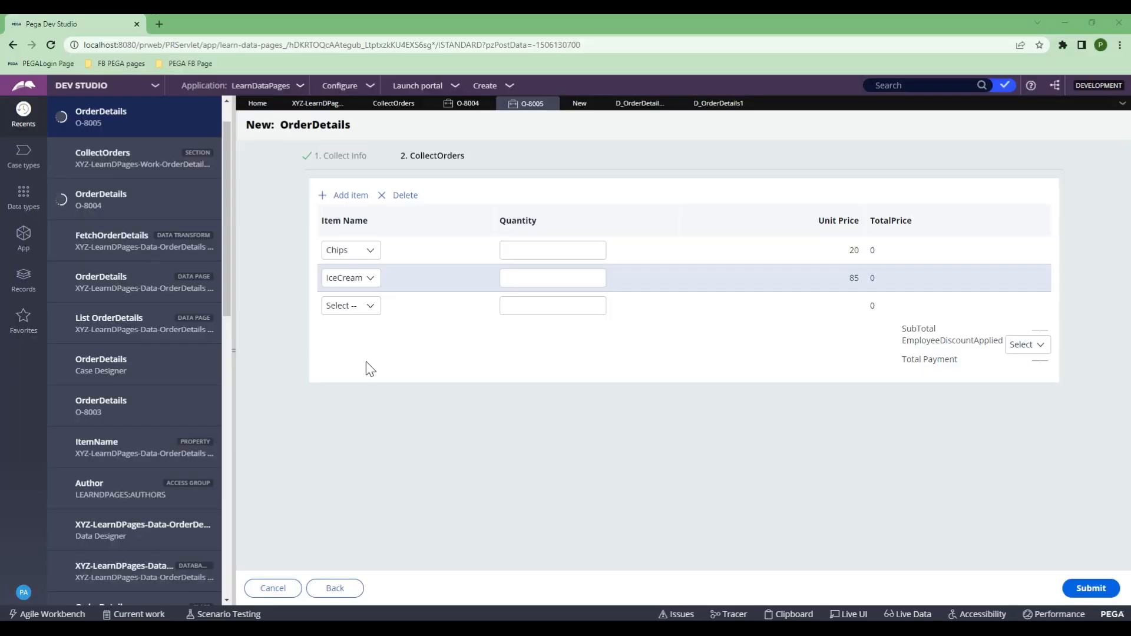
# Start a fresh trace and select Chips as the item in the third order row.
pyautogui.click(374, 306)
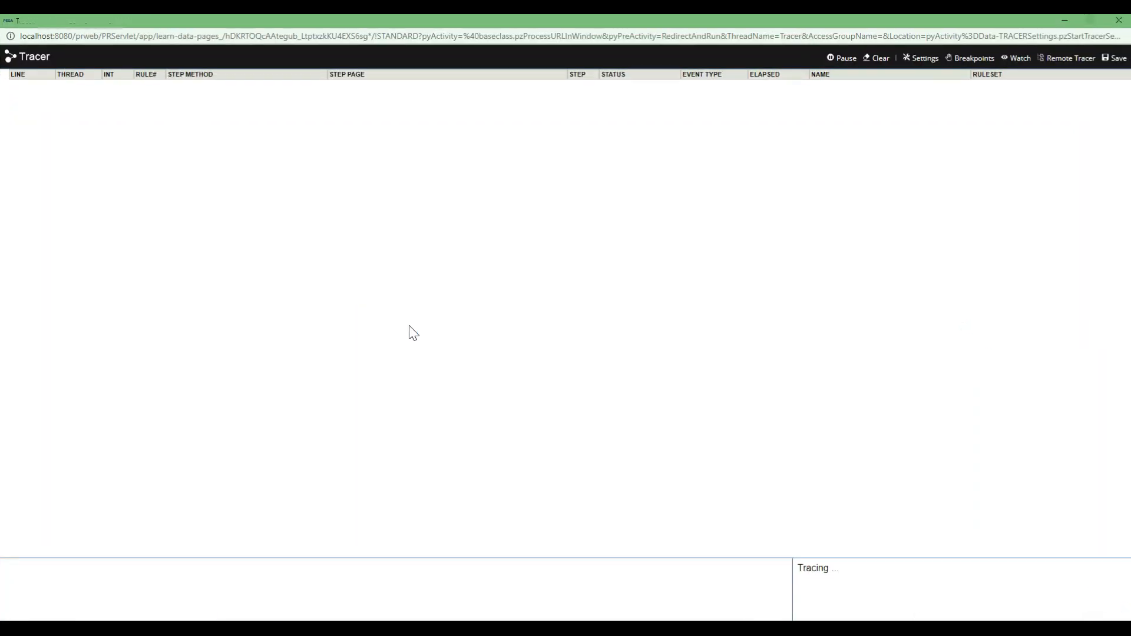
pyautogui.click(840, 58)
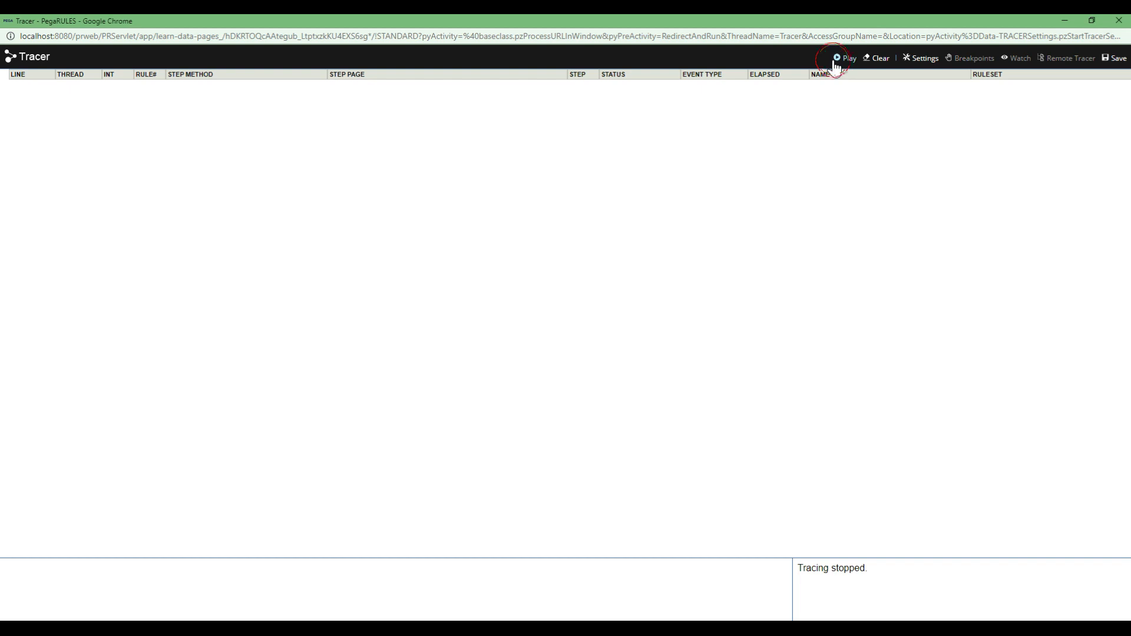
pyautogui.click(1073, 17)
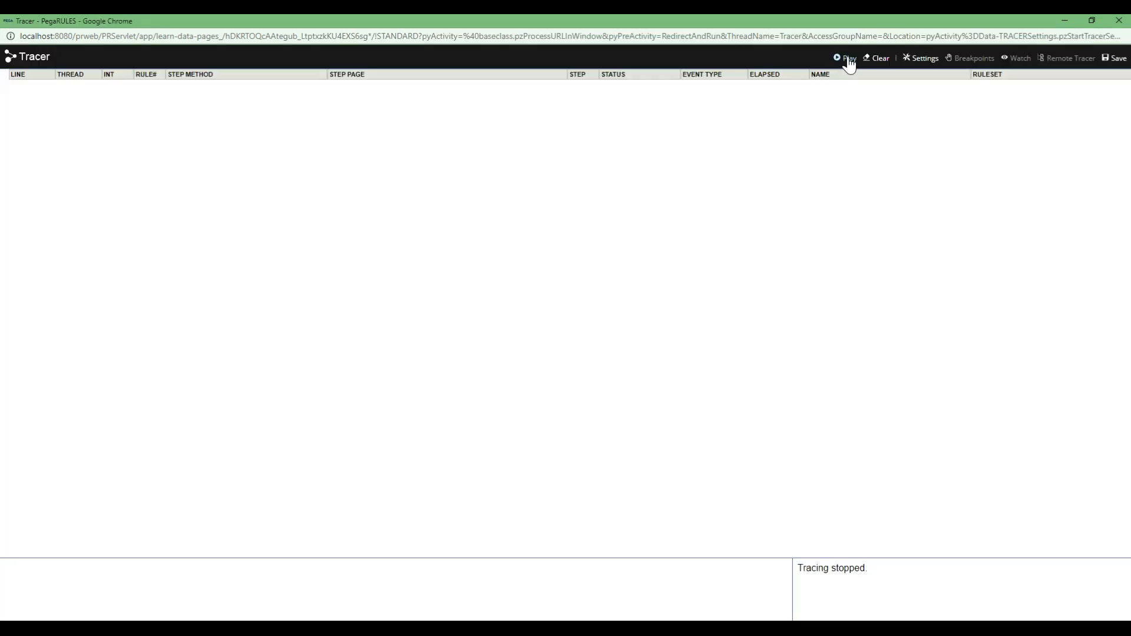
pyautogui.click(848, 59)
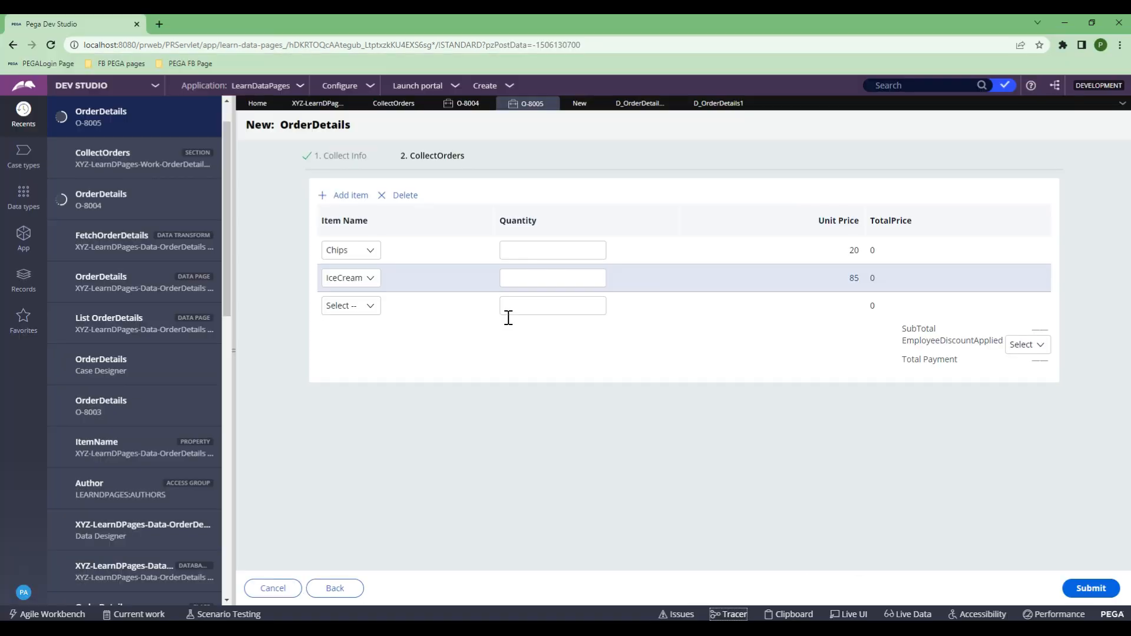
pyautogui.click(374, 305)
pyautogui.click(342, 331)
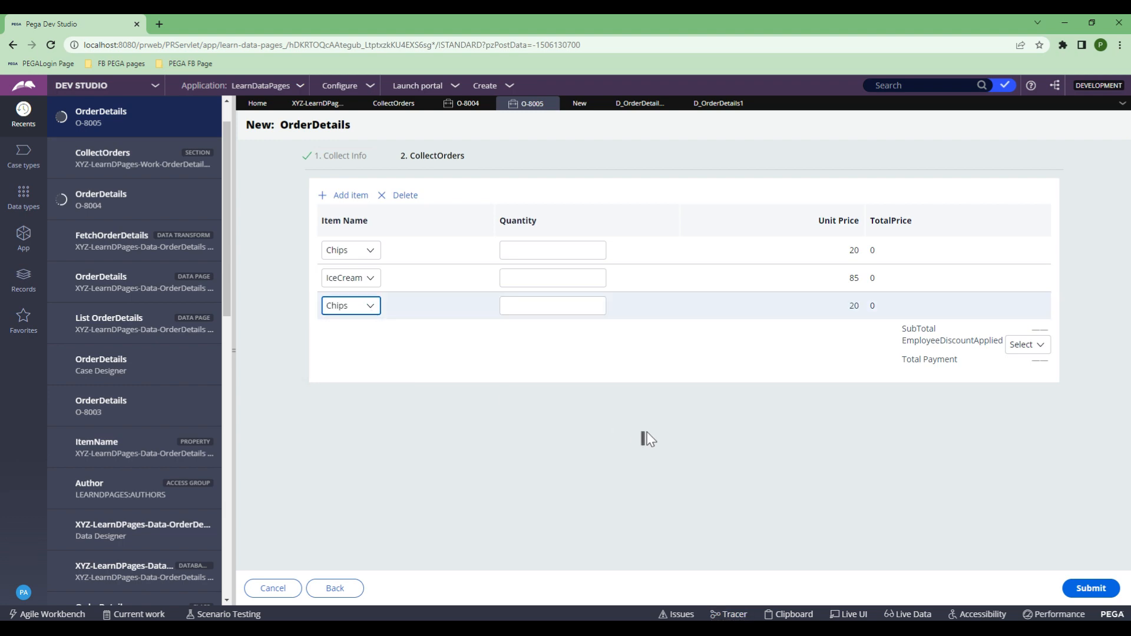
# Find the fetchorderdeta events in the new trace and examine how the D_OrderDetails1 data page loads for Chips.
pyautogui.hotkey('alt', 'Tab')
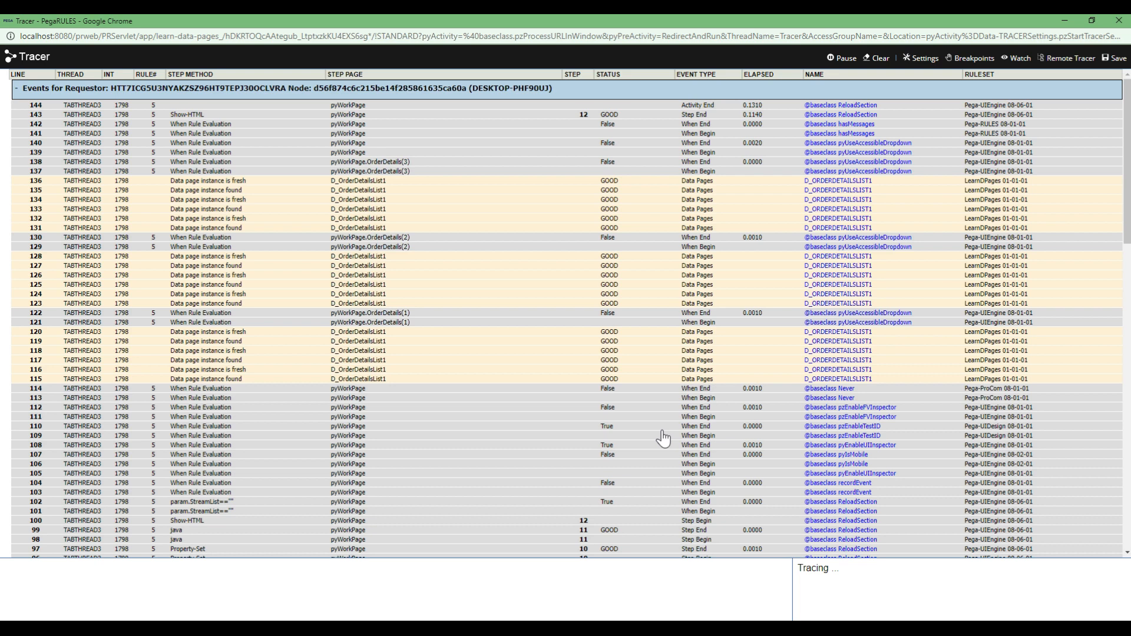
pyautogui.hotkey('ctrl', 'f')
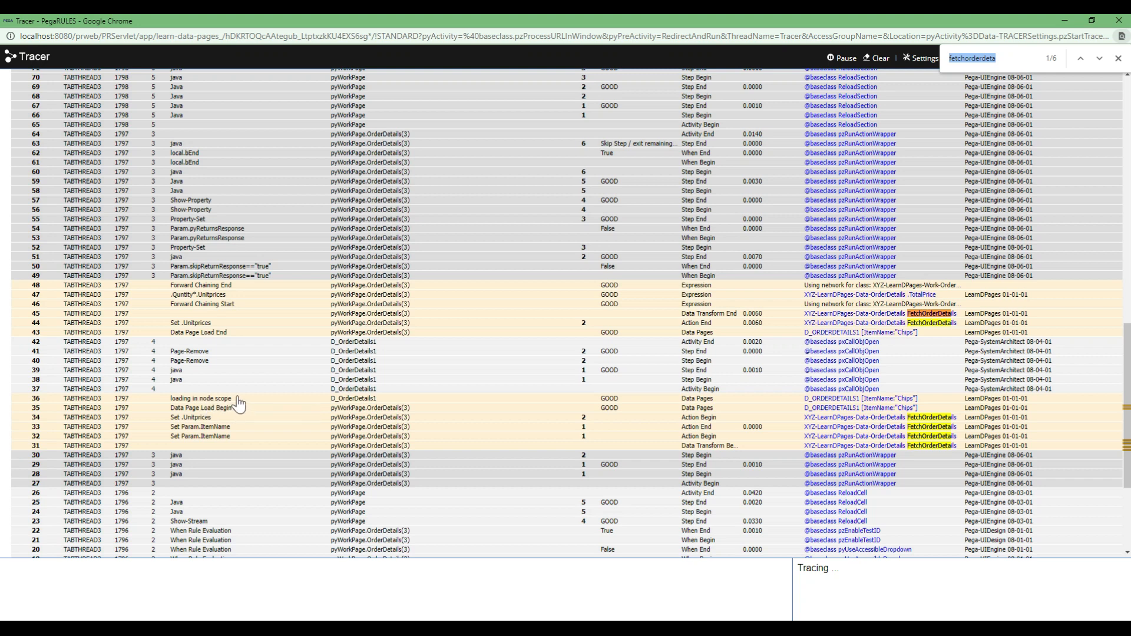
# Pause the trace and examine in the Clipboard which D_OrderDetails1 instances exist among the Node-level data pages.
pyautogui.click(842, 58)
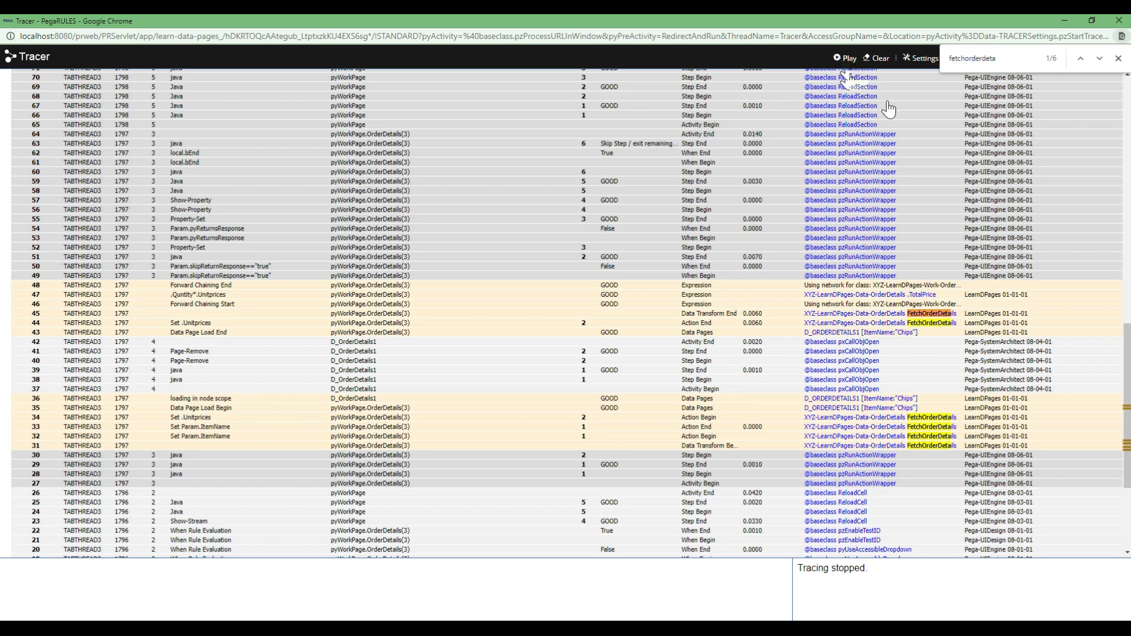
pyautogui.click(1064, 21)
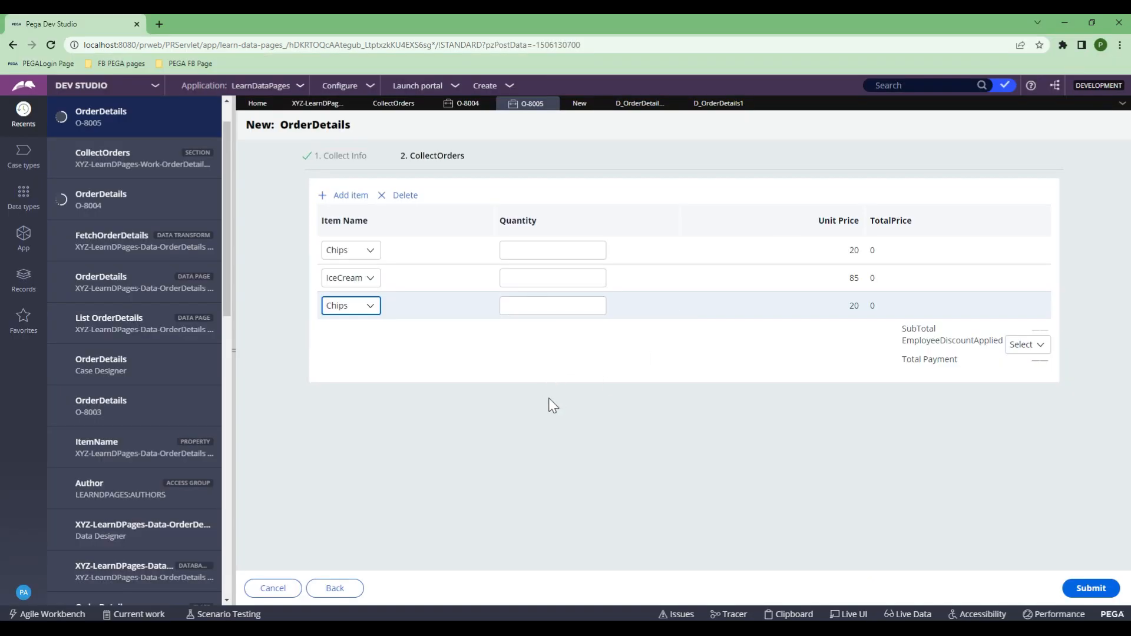
pyautogui.click(793, 616)
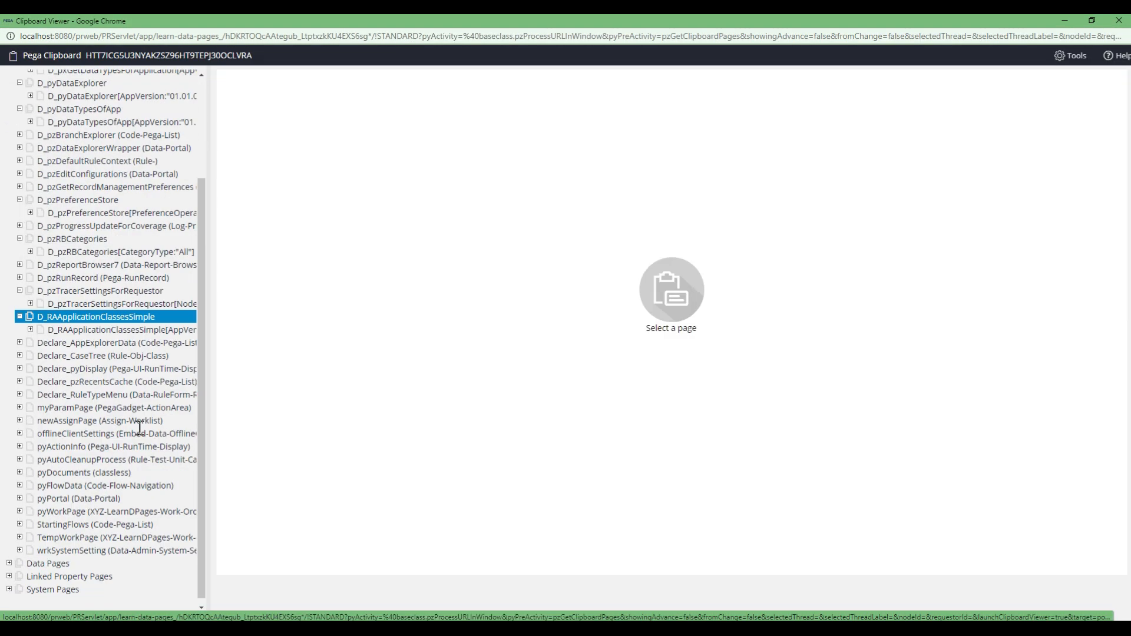
pyautogui.click(99, 451)
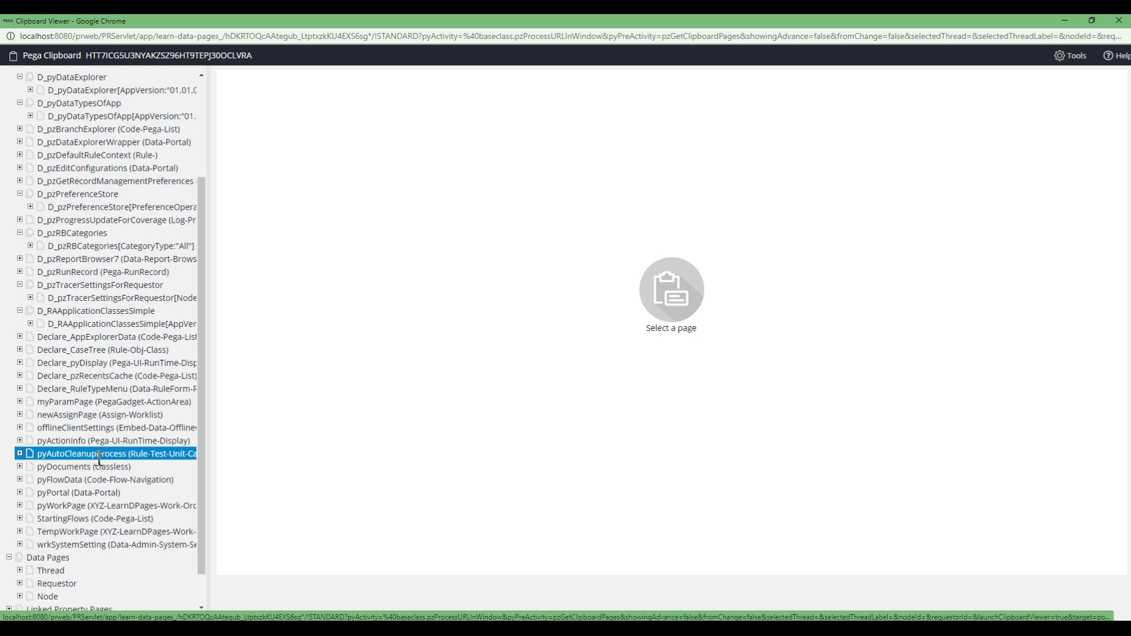
pyautogui.scroll(-1, 14, 558)
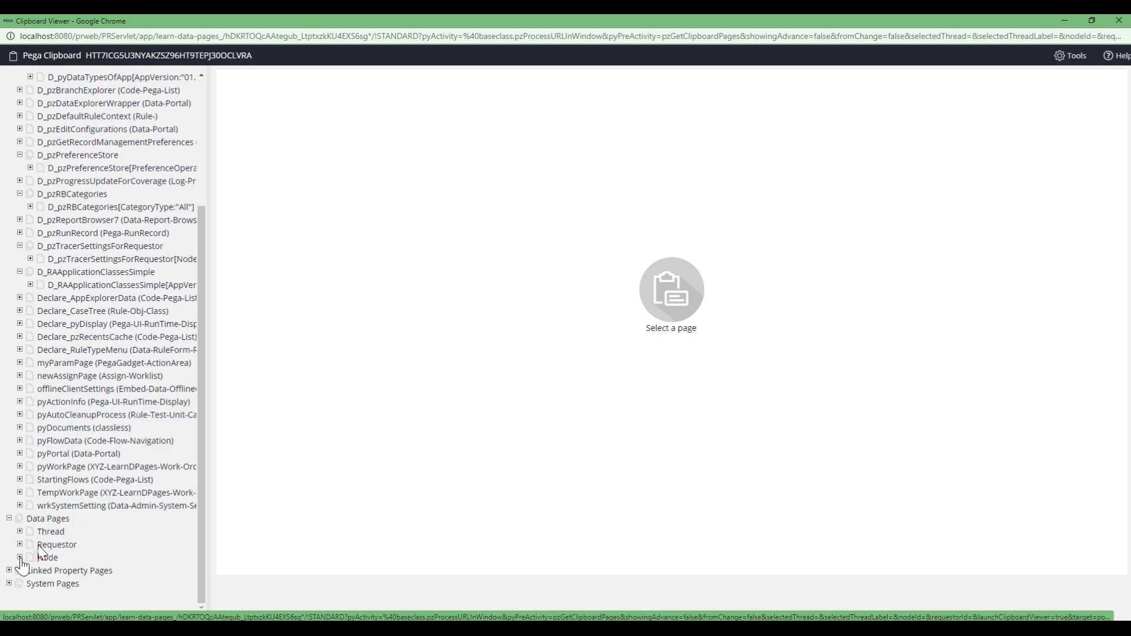
pyautogui.click(19, 556)
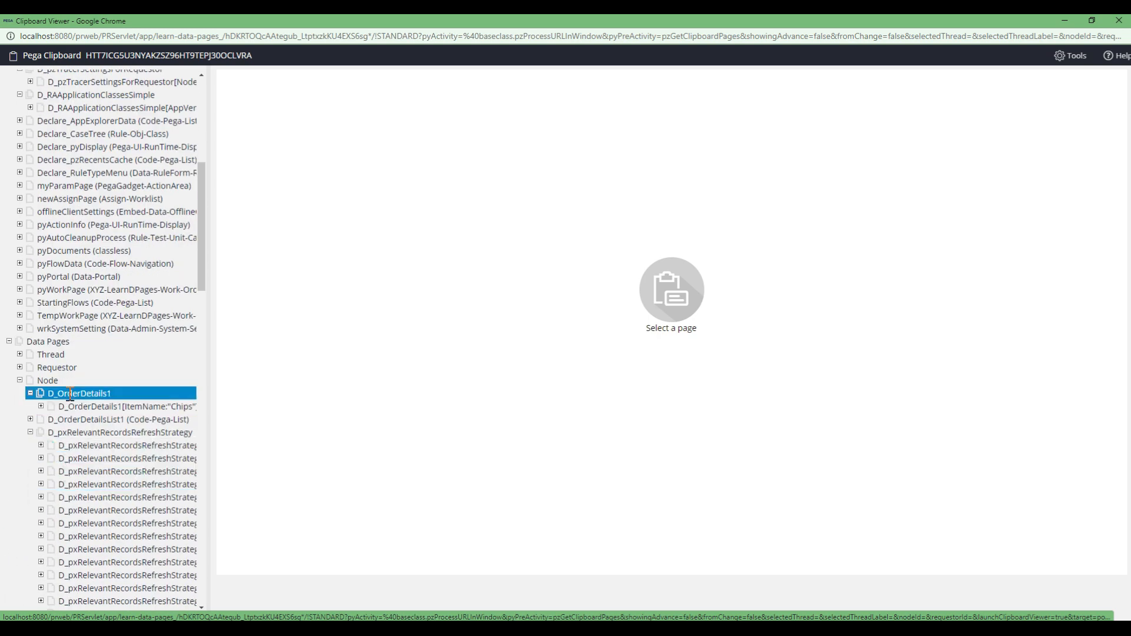
pyautogui.moveTo(211, 379); pyautogui.dragTo(472, 368)
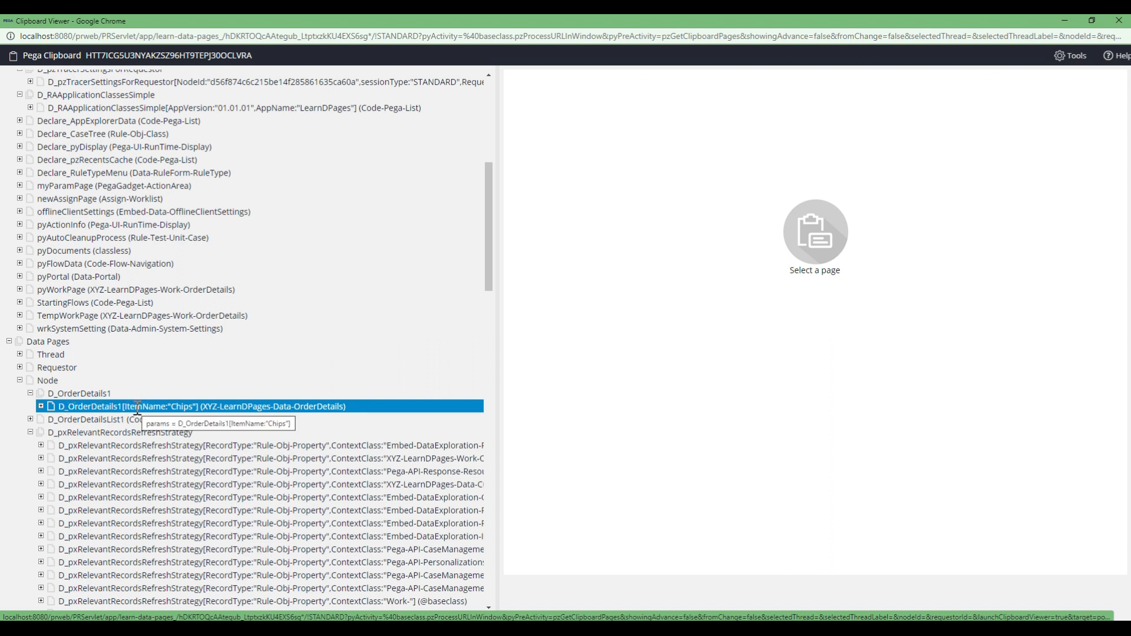
pyautogui.hotkey('alt', 'Tab')
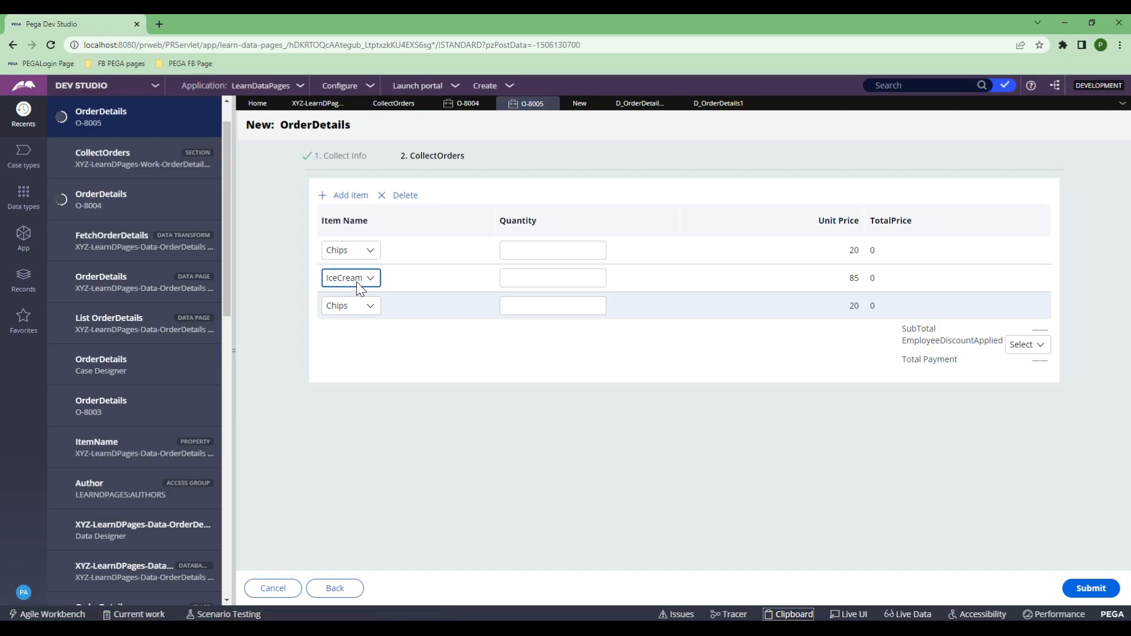
pyautogui.hotkey('alt', 'Tab')
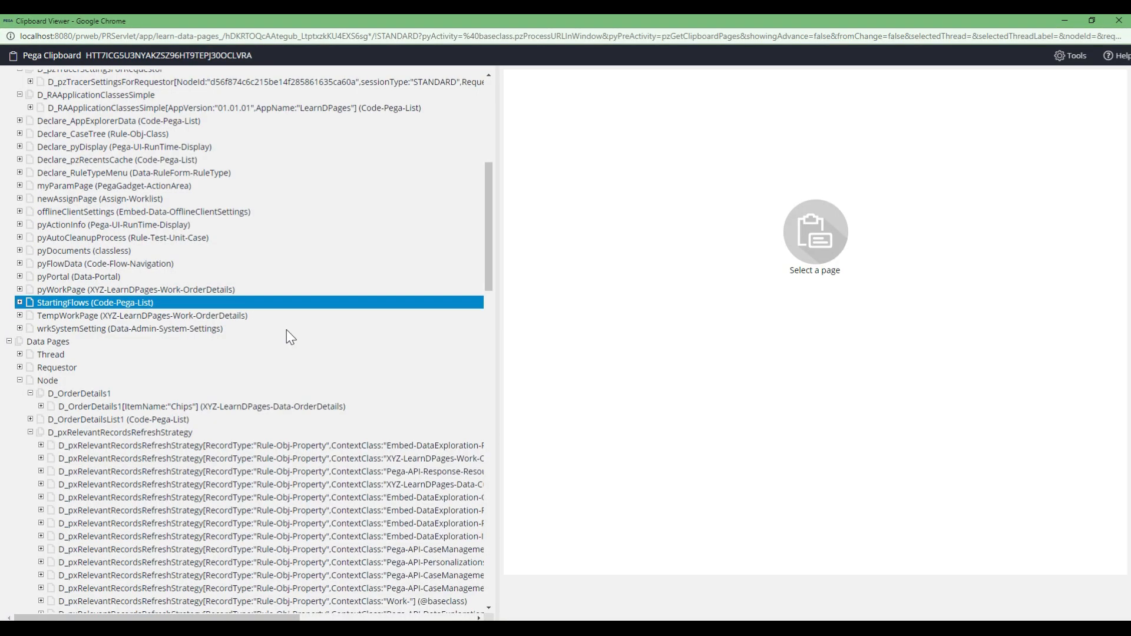
pyautogui.hotkey('alt', 'Tab')
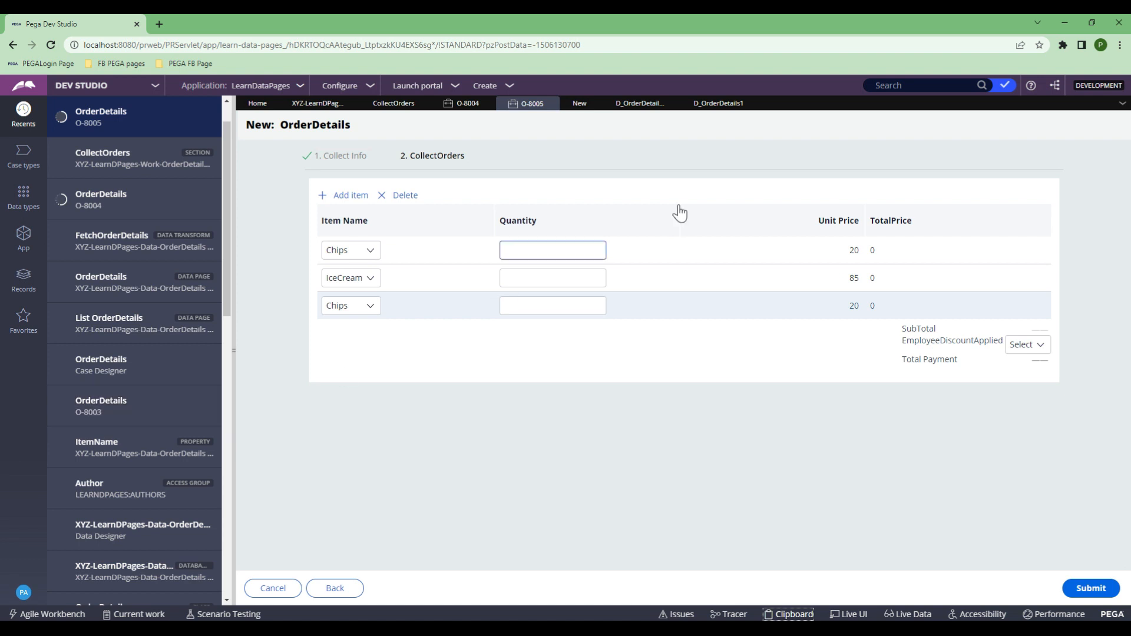
# Turn off "Limit to a single data page" in the load management settings of D_OrderDetails1 and save the data page.
pyautogui.click(719, 106)
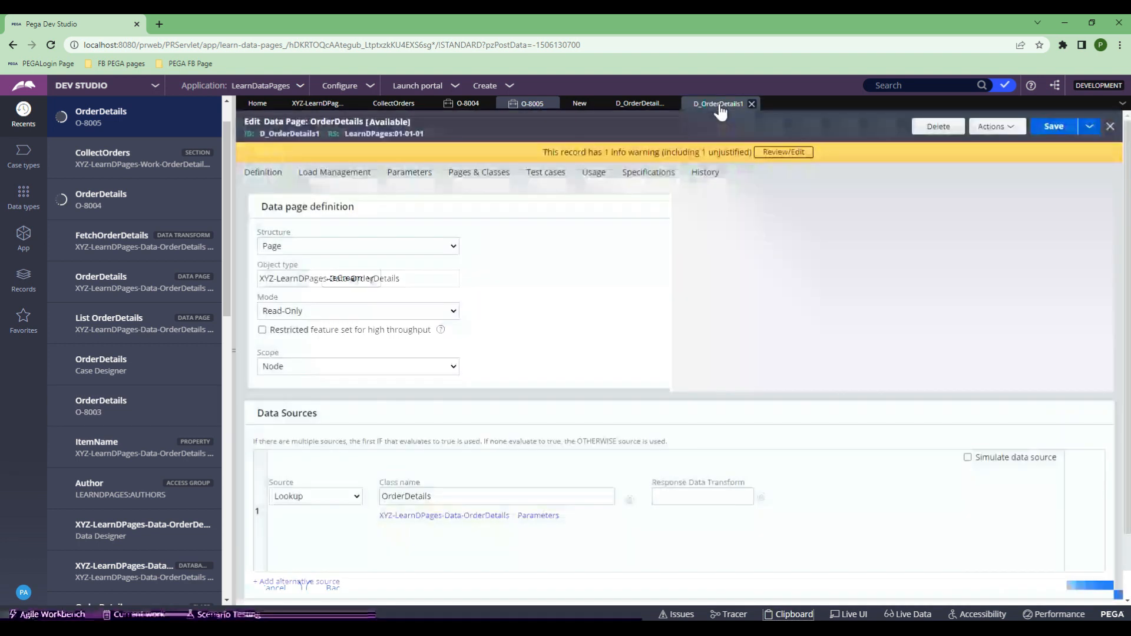
pyautogui.click(326, 182)
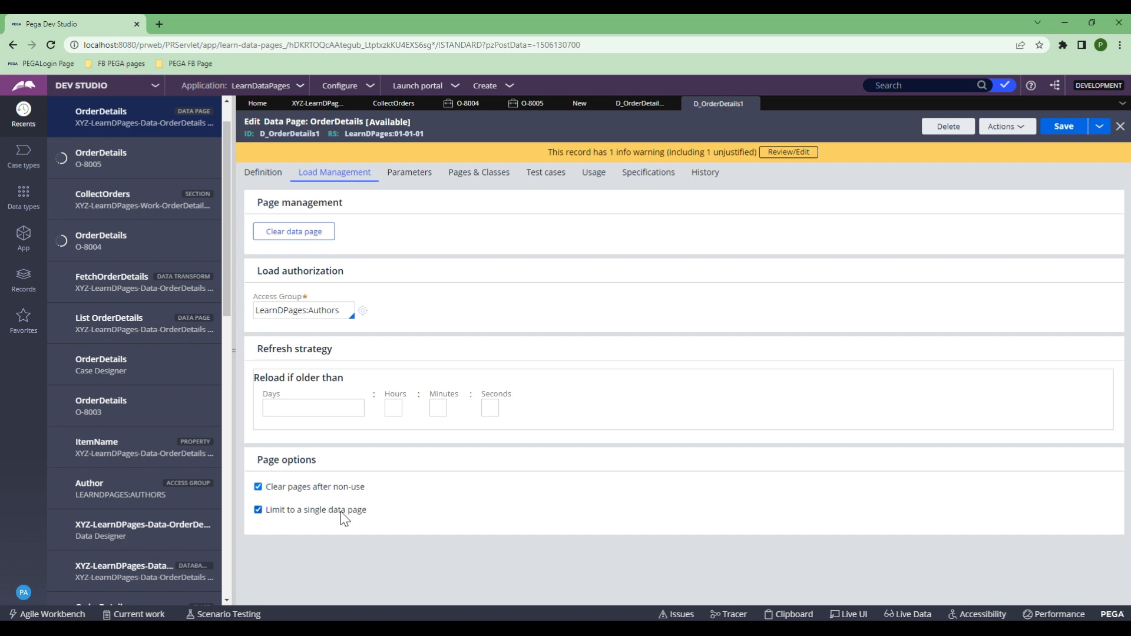
pyautogui.click(259, 511)
pyautogui.click(1063, 126)
pyautogui.hotkey('ctrl', 's')
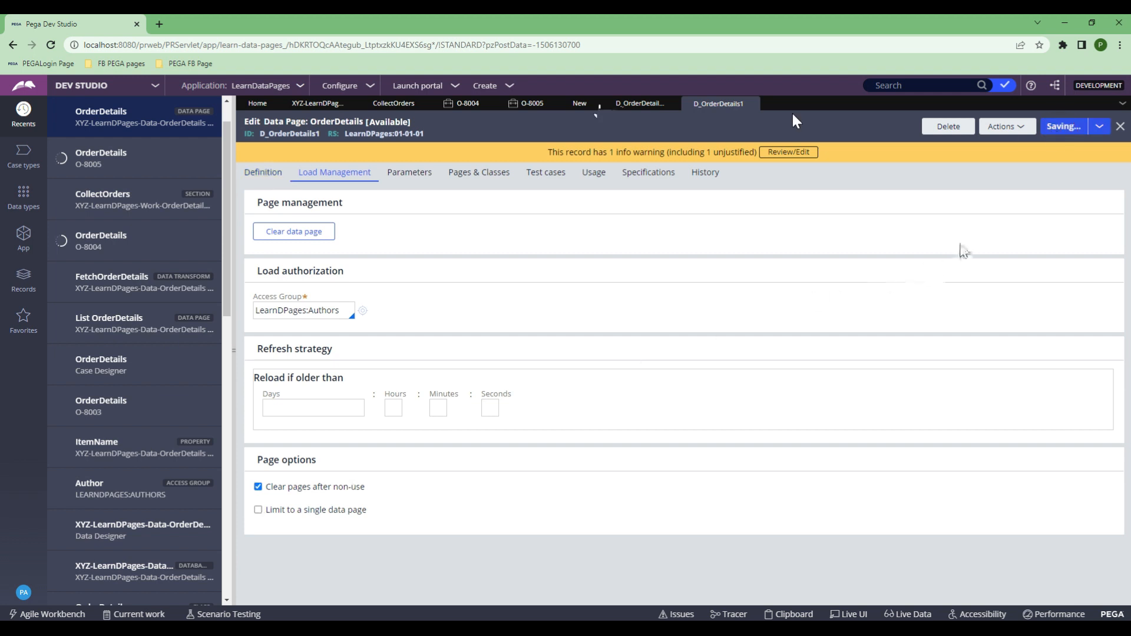
# Add a fourth item row to the O-8005 order and select IceCream in it.
pyautogui.click(518, 103)
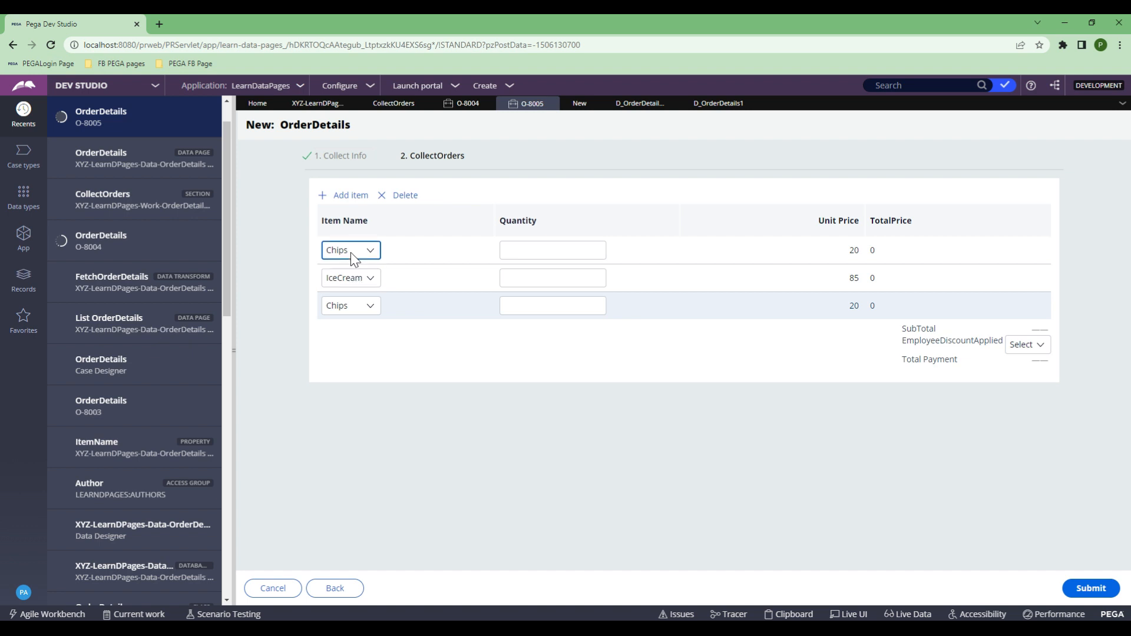
pyautogui.click(348, 198)
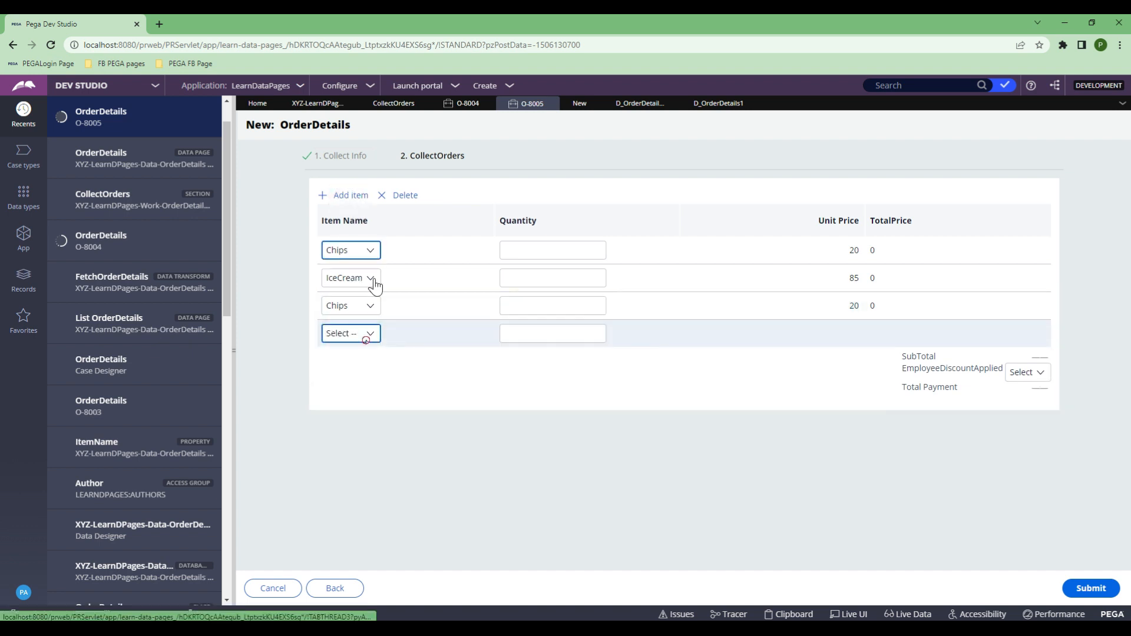
pyautogui.click(370, 334)
pyautogui.click(358, 373)
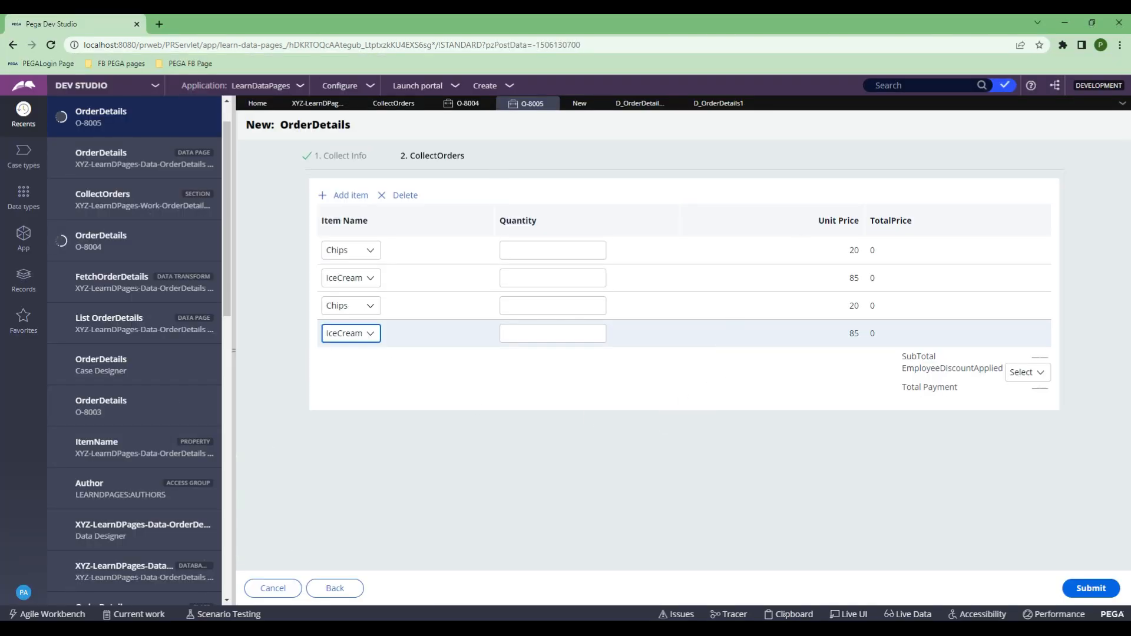
# Open the Clipboard's Node-level data pages and inspect the D_OrderDetails1 entries, including the one without an item name, then close it.
pyautogui.click(789, 614)
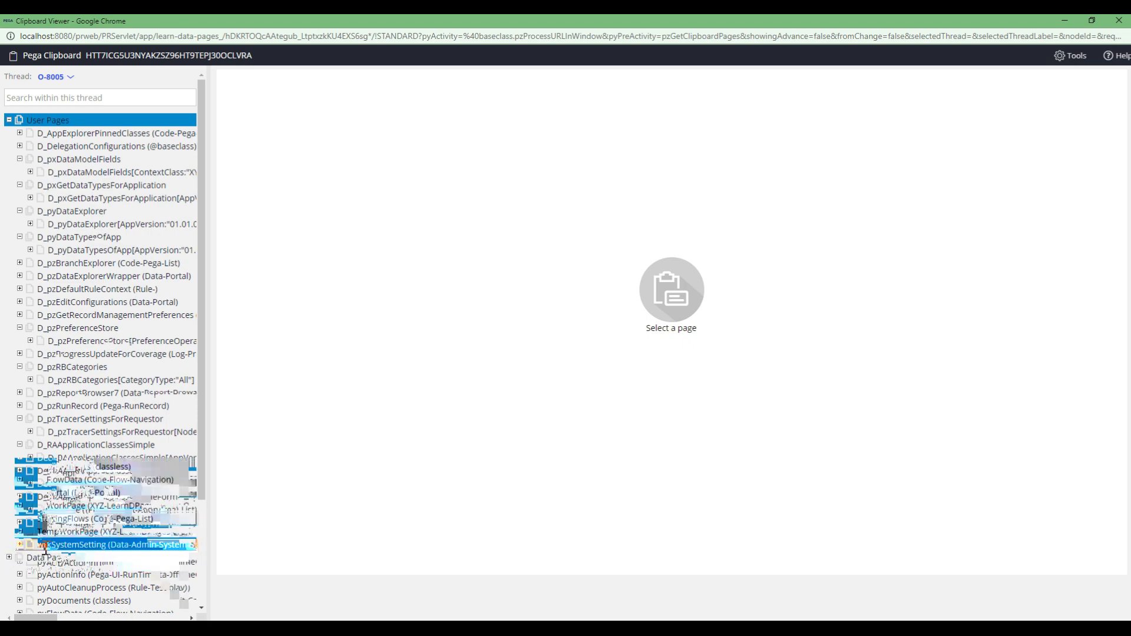
pyautogui.scroll(-3, 12, 559)
pyautogui.click(9, 557)
pyautogui.click(70, 531)
pyautogui.scroll(-1, 70, 531)
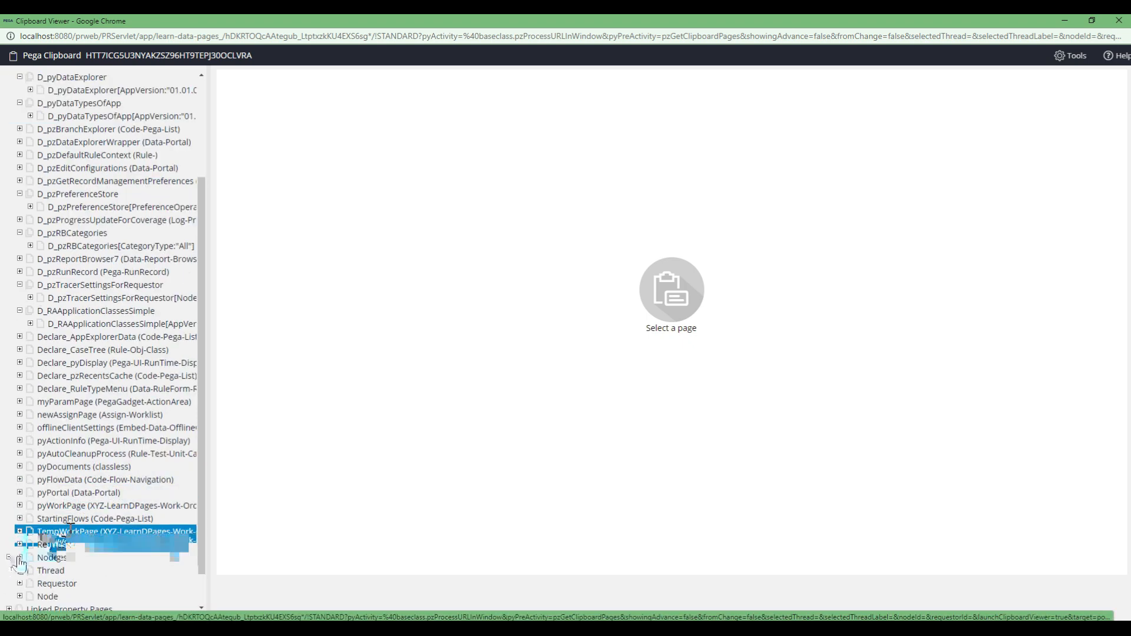
pyautogui.click(19, 557)
pyautogui.scroll(-3, 35, 530)
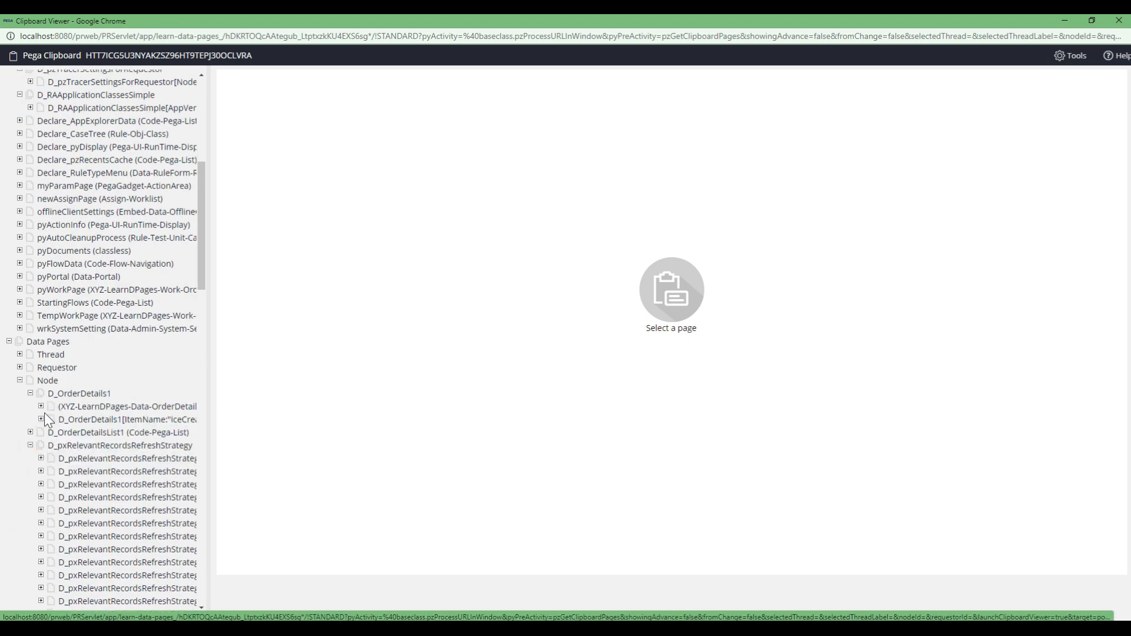
pyautogui.moveTo(208, 218); pyautogui.dragTo(566, 213)
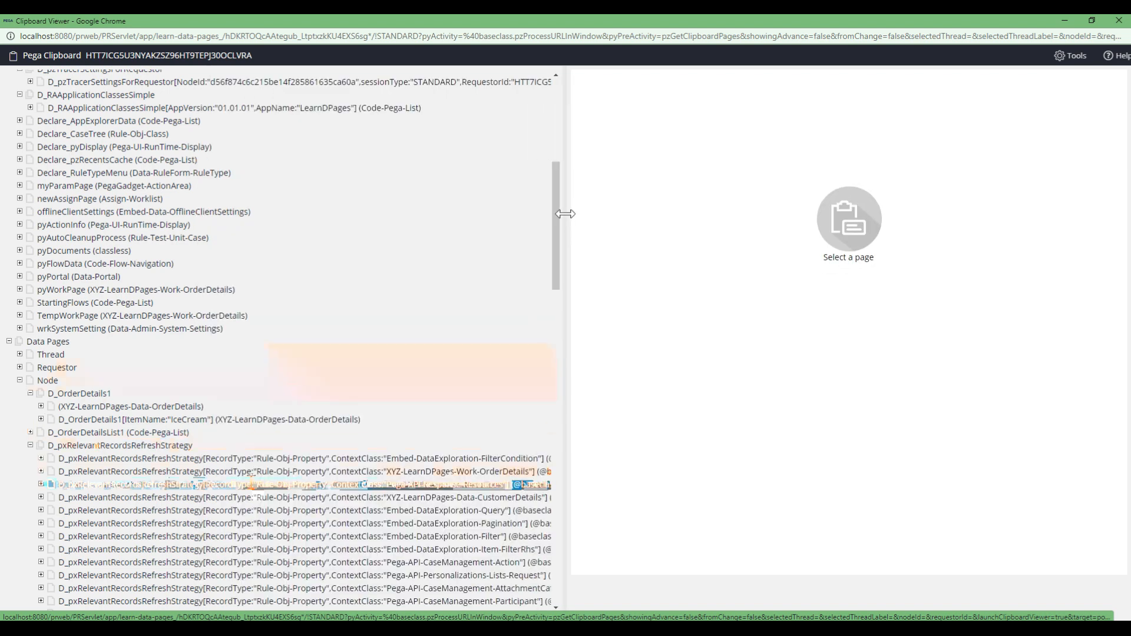
pyautogui.click(230, 498)
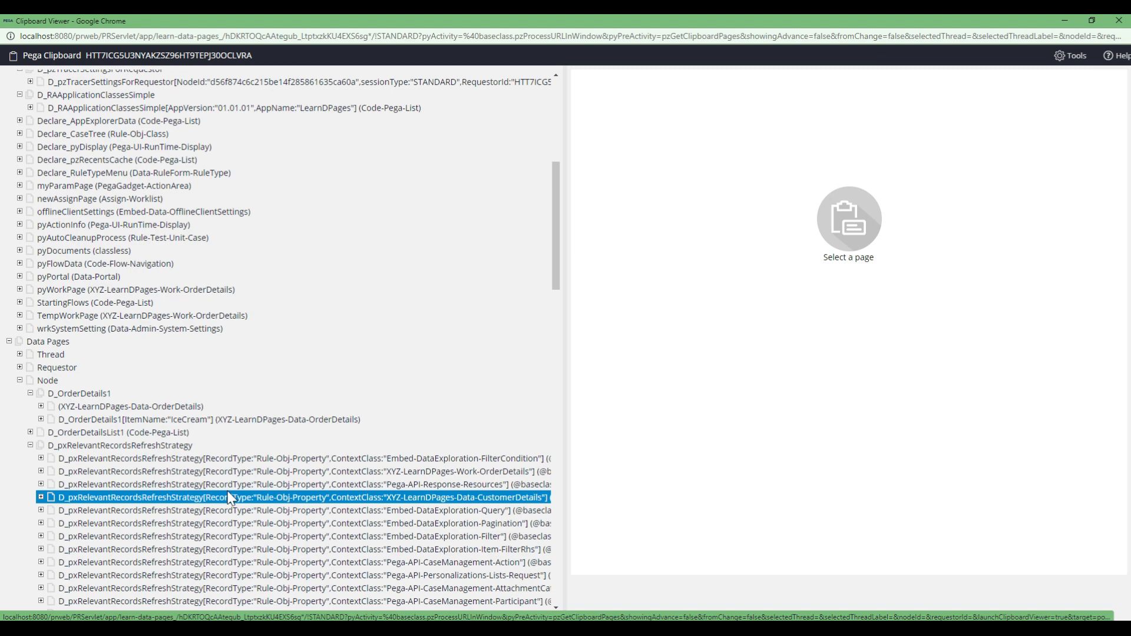
pyautogui.click(59, 419)
pyautogui.click(40, 406)
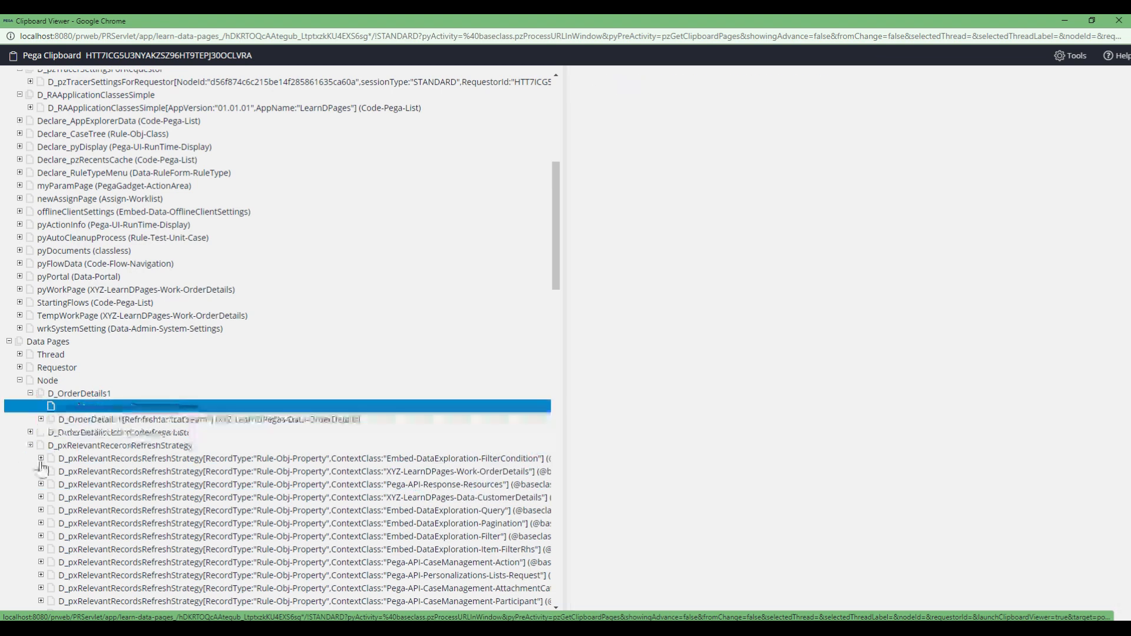
pyautogui.click(30, 446)
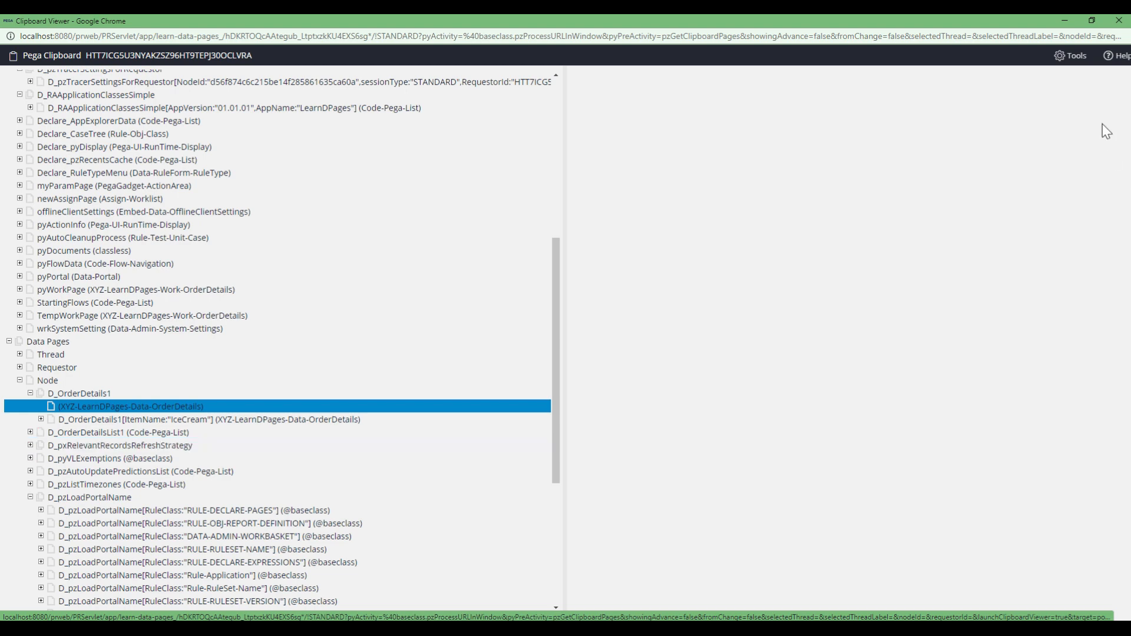
pyautogui.click(1118, 21)
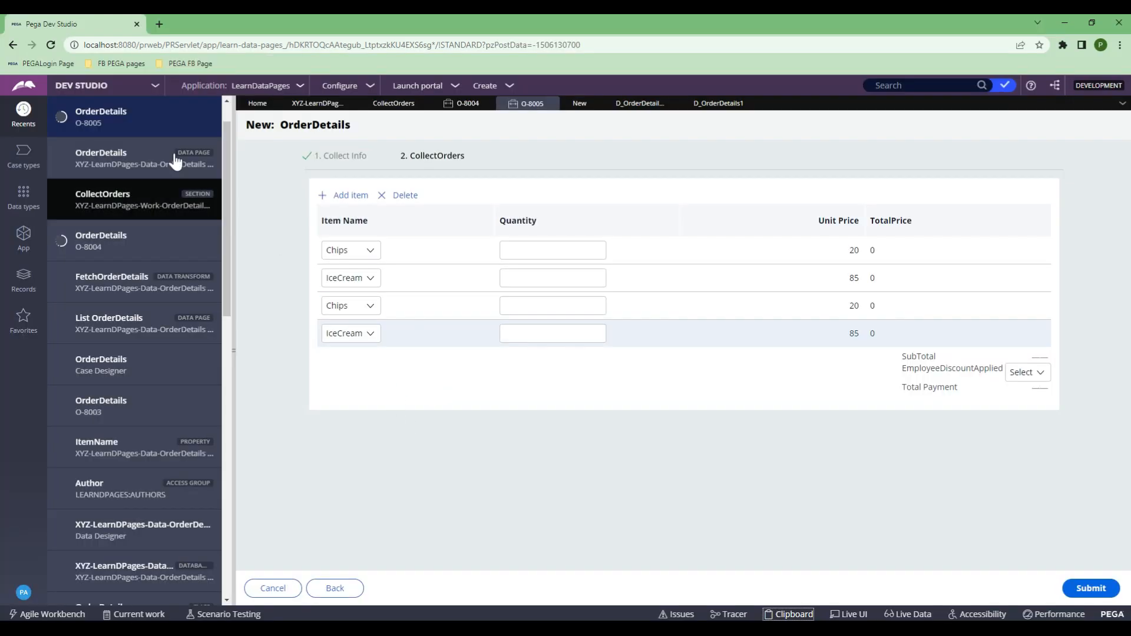
# Reload Dev Studio and recheck the D_OrderDetails1 instances among the Clipboard's Node-level data pages.
pyautogui.click(51, 45)
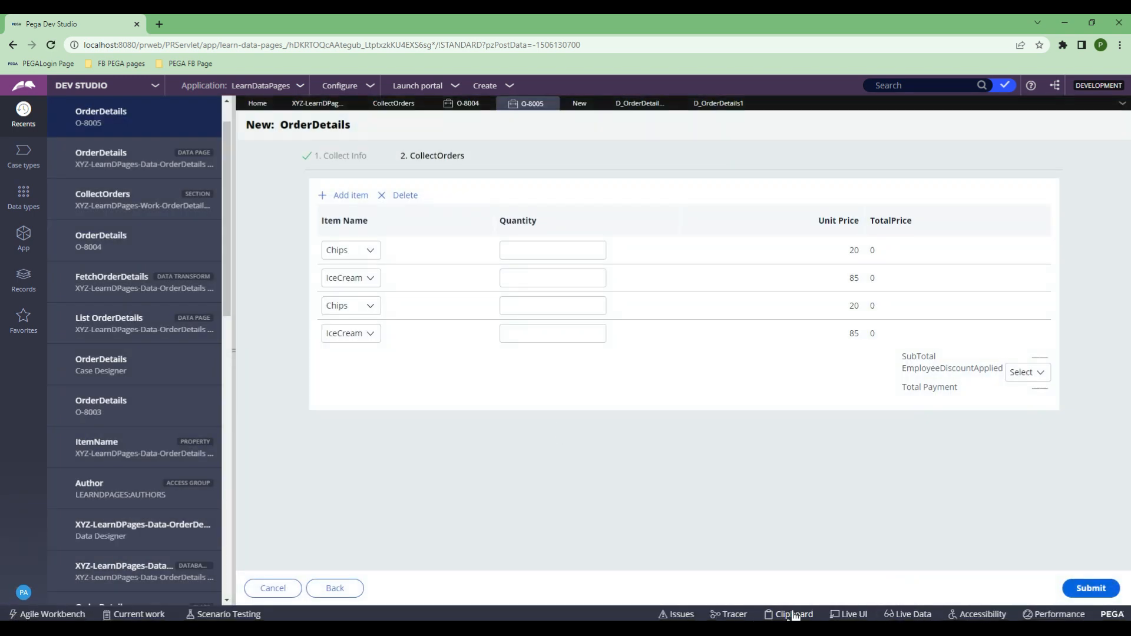
pyautogui.click(789, 613)
pyautogui.click(675, 130)
pyautogui.scroll(-3, 180, 450)
pyautogui.click(10, 557)
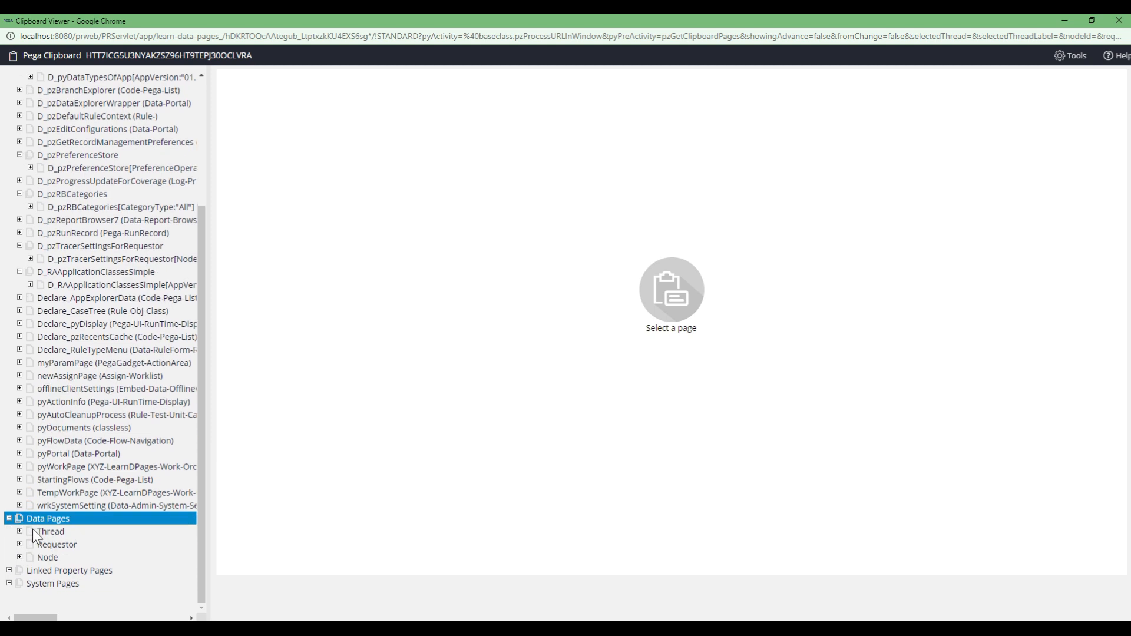
pyautogui.click(20, 531)
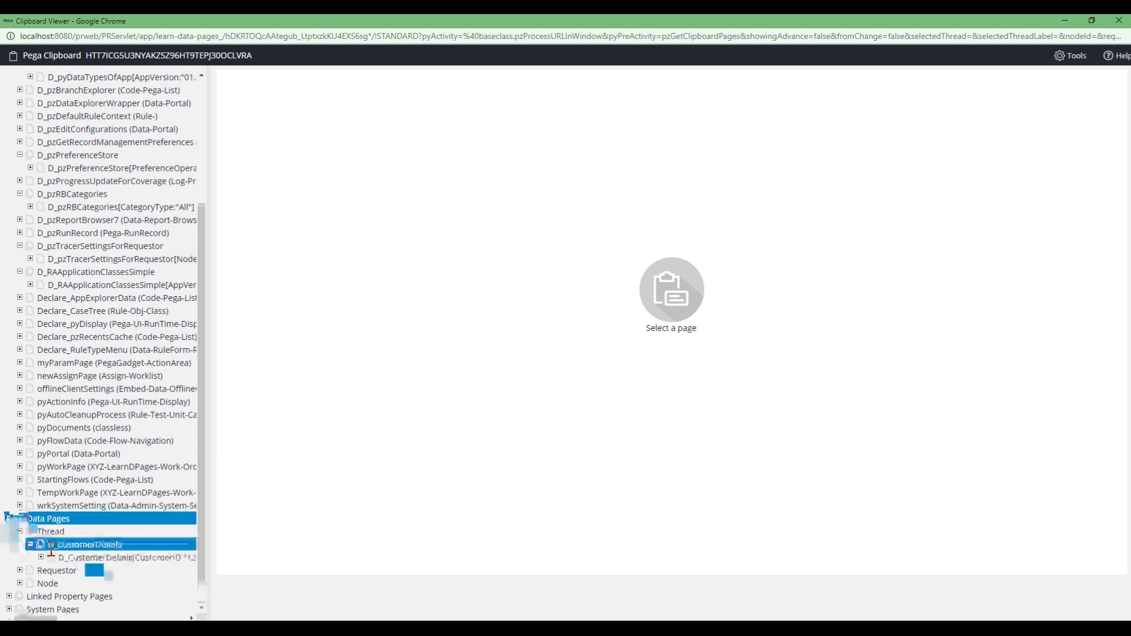
pyautogui.click(20, 531)
pyautogui.click(20, 557)
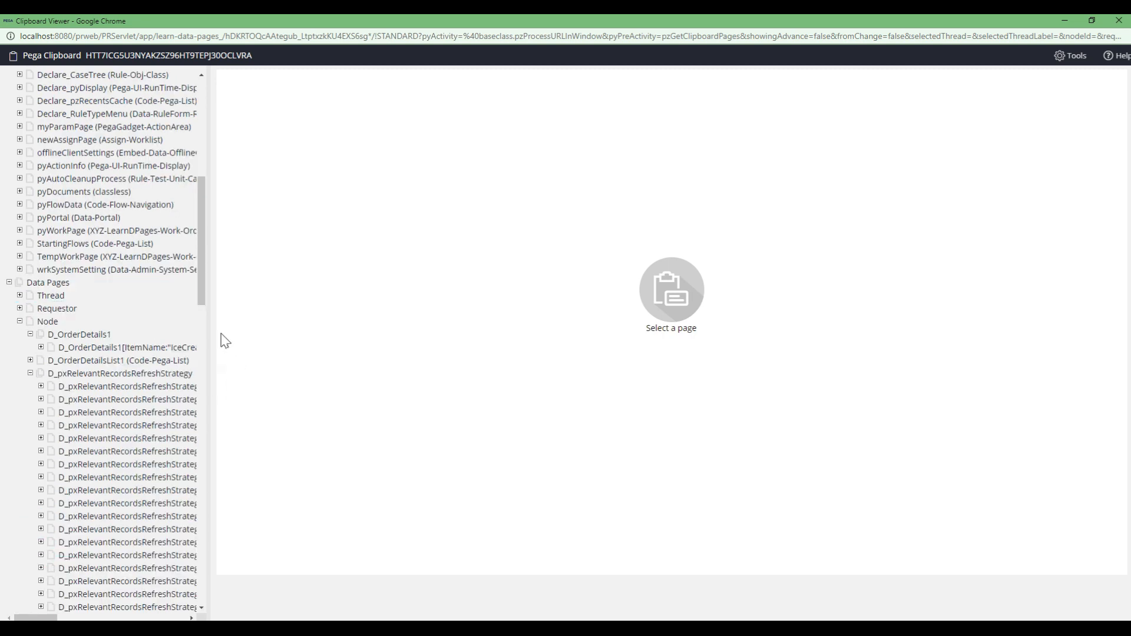
pyautogui.moveTo(207, 299); pyautogui.dragTo(619, 300)
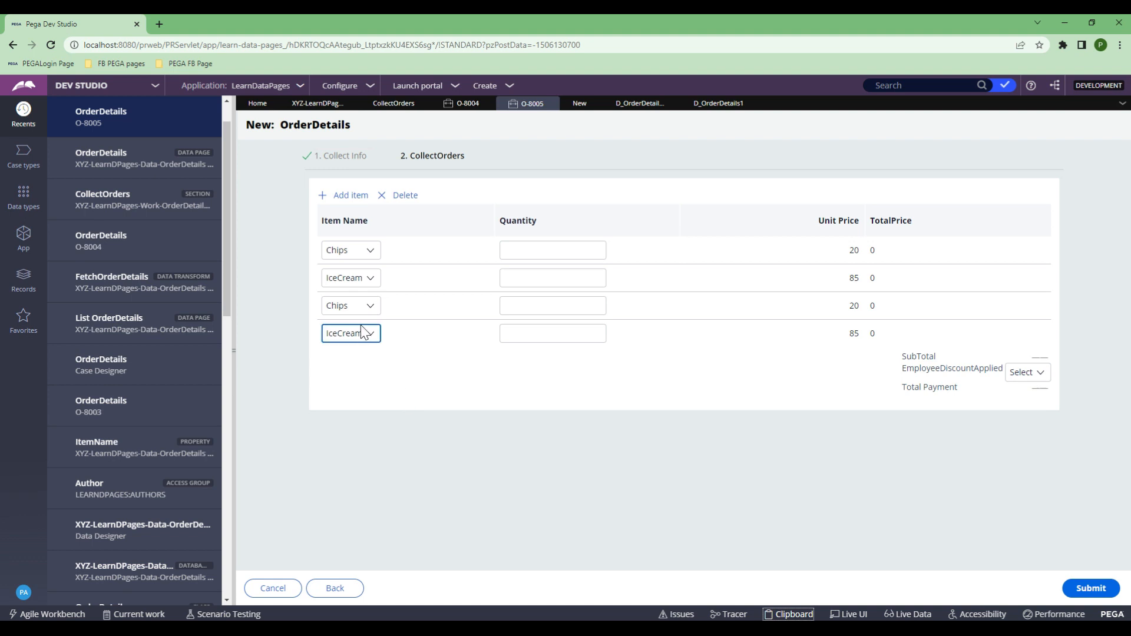
# Add a fifth item row to the O-8005 order and select Chips in it.
pyautogui.click(350, 195)
pyautogui.click(365, 361)
pyautogui.click(347, 389)
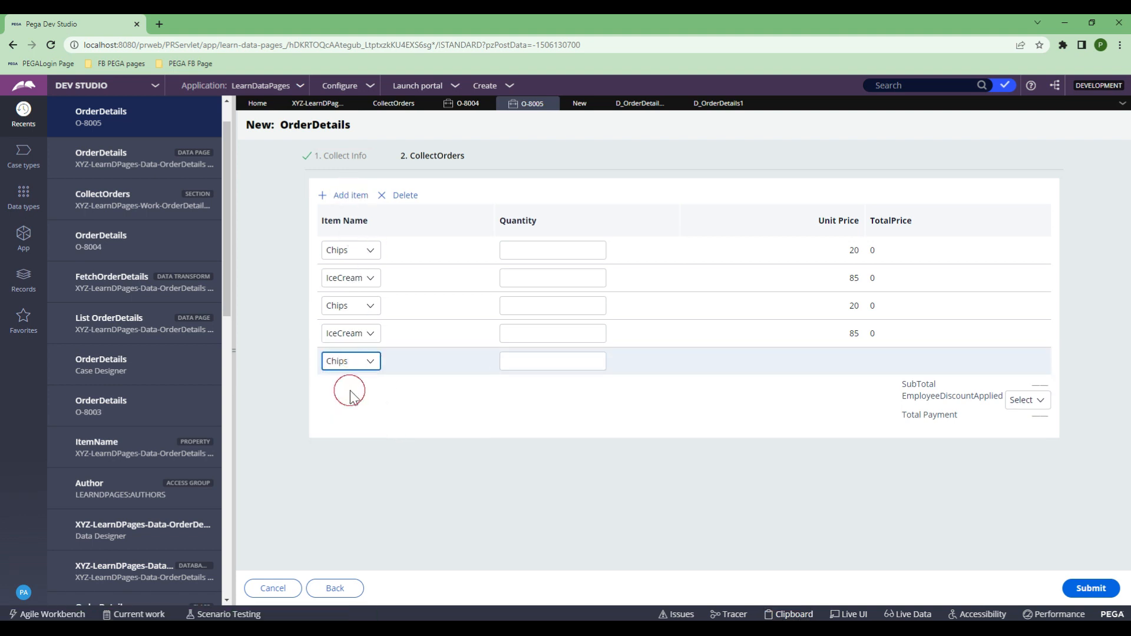
# Check in a fresh Clipboard view whether the Node-level D_OrderDetails1 holds separate instances for Chips and IceCream, and return to the order.
pyautogui.click(792, 614)
pyautogui.click(117, 405)
pyautogui.scroll(-3, 119, 402)
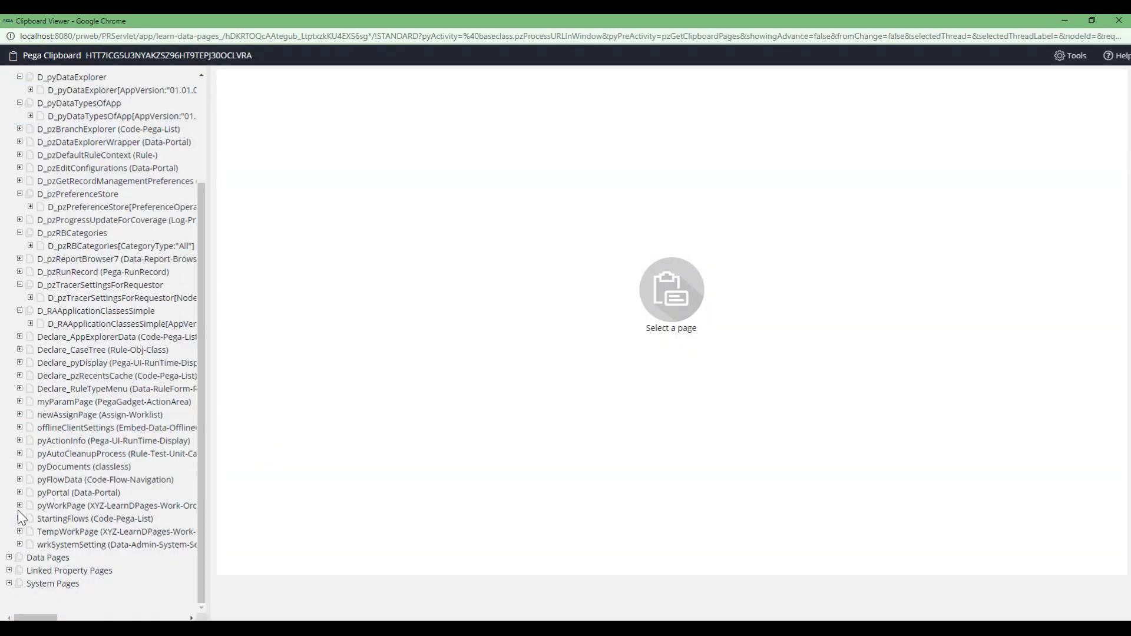
pyautogui.click(8, 557)
pyautogui.scroll(-1, 13, 562)
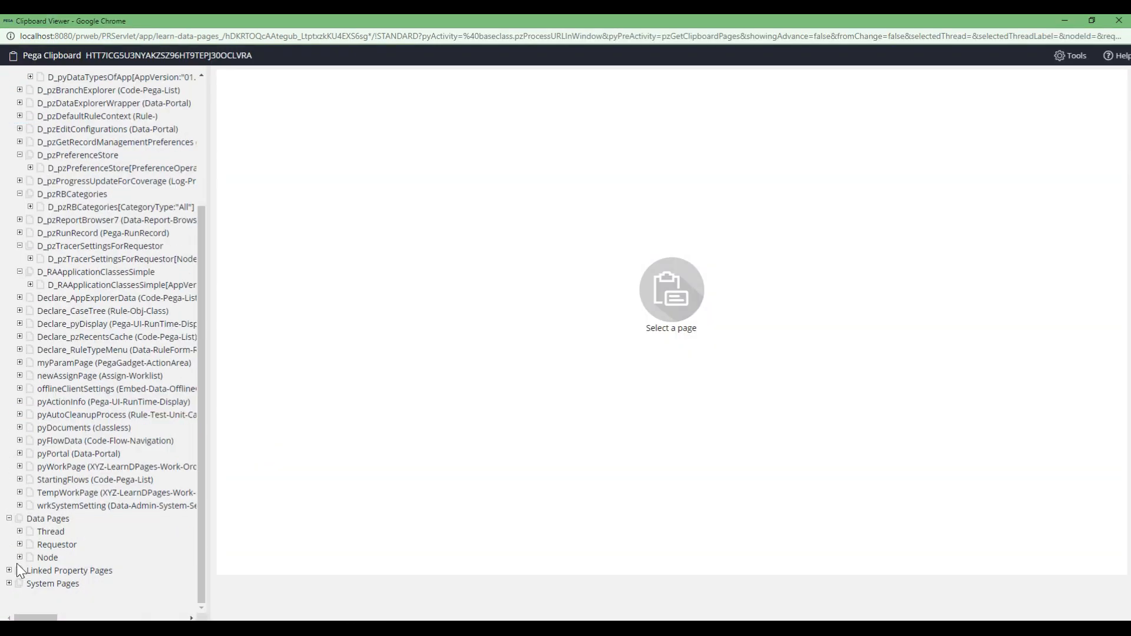
pyautogui.click(19, 557)
pyautogui.scroll(-5, 24, 546)
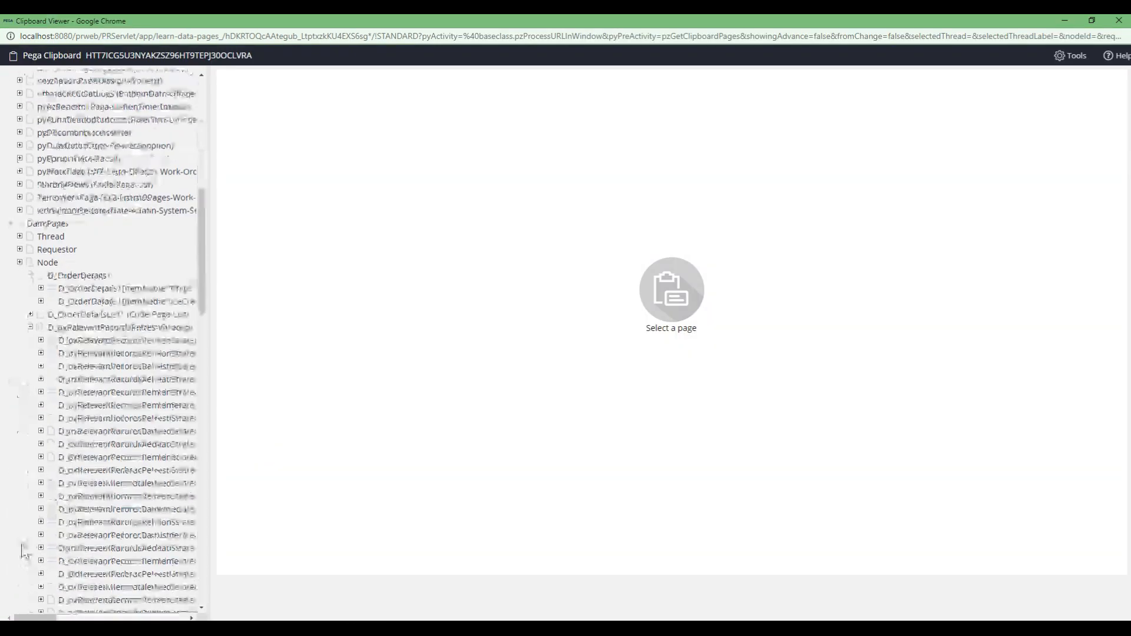
pyautogui.click(207, 270)
pyautogui.click(209, 266)
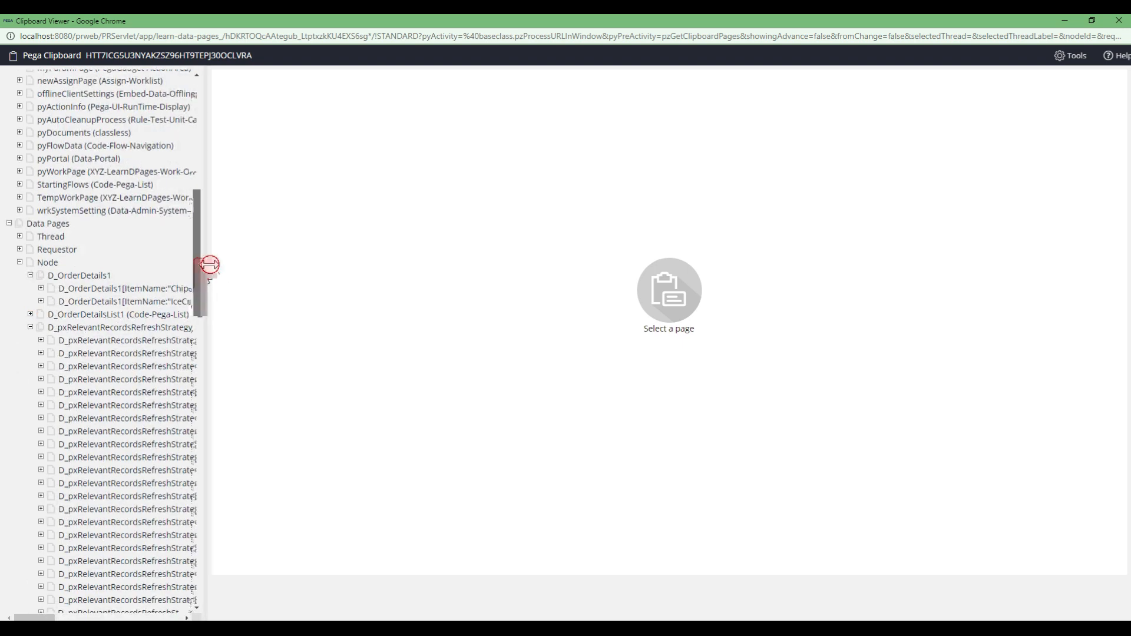
pyautogui.hotkey('alt', 'Tab')
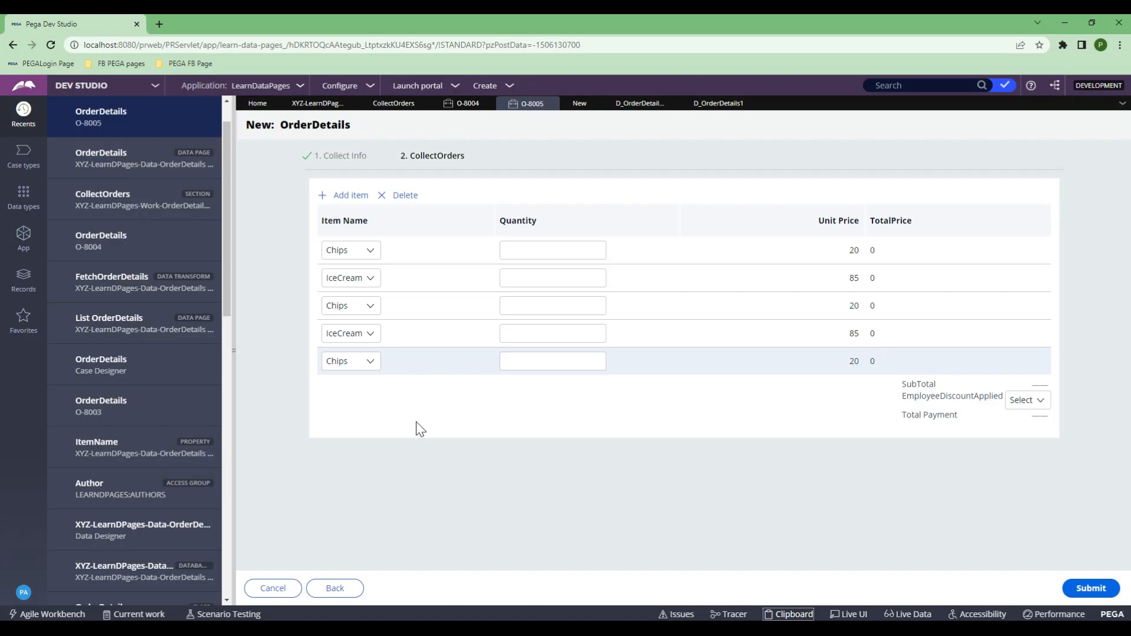
# Add a sixth item row to the O-8005 order and select IceCream in it with Tracer running.
pyautogui.click(340, 194)
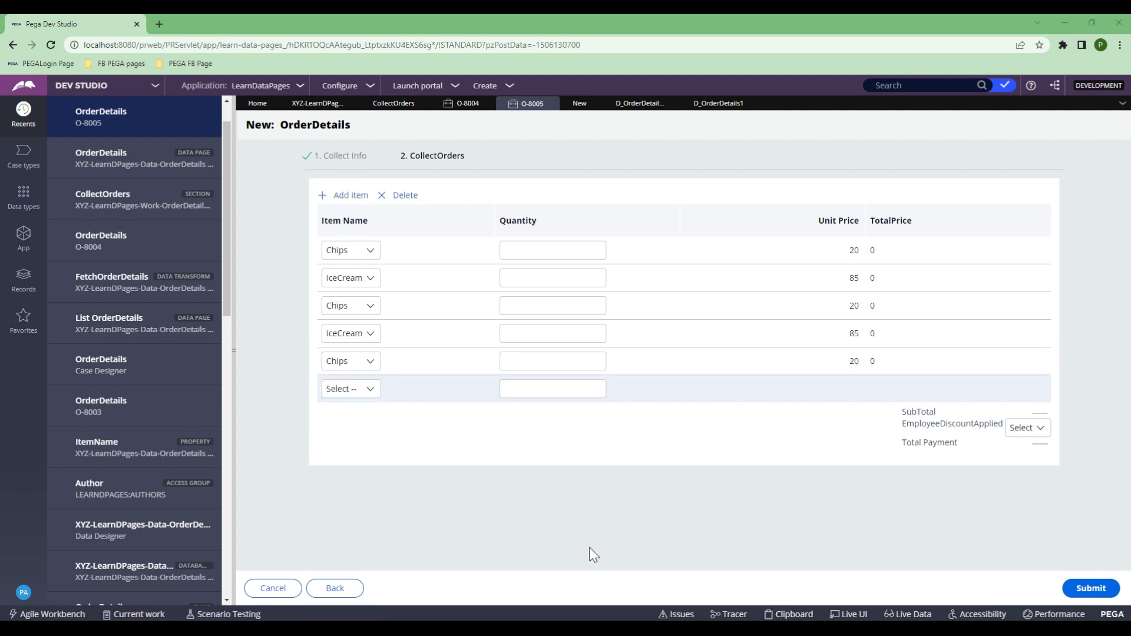
pyautogui.hotkey('alt', 'Tab')
pyautogui.hotkey('alt', 'Tab')
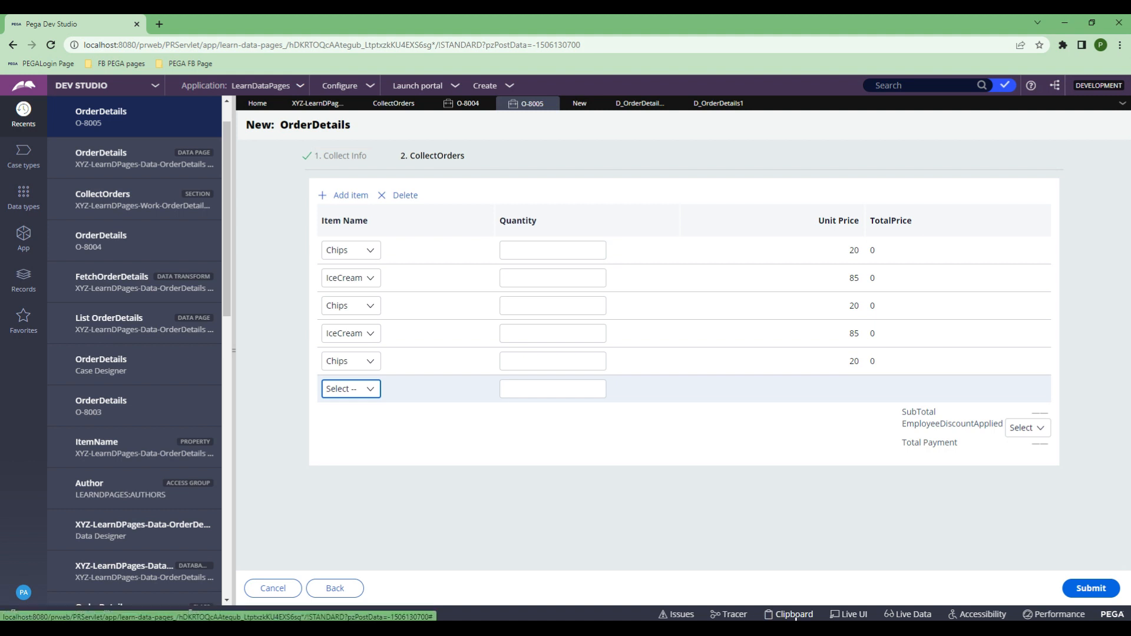
pyautogui.click(734, 614)
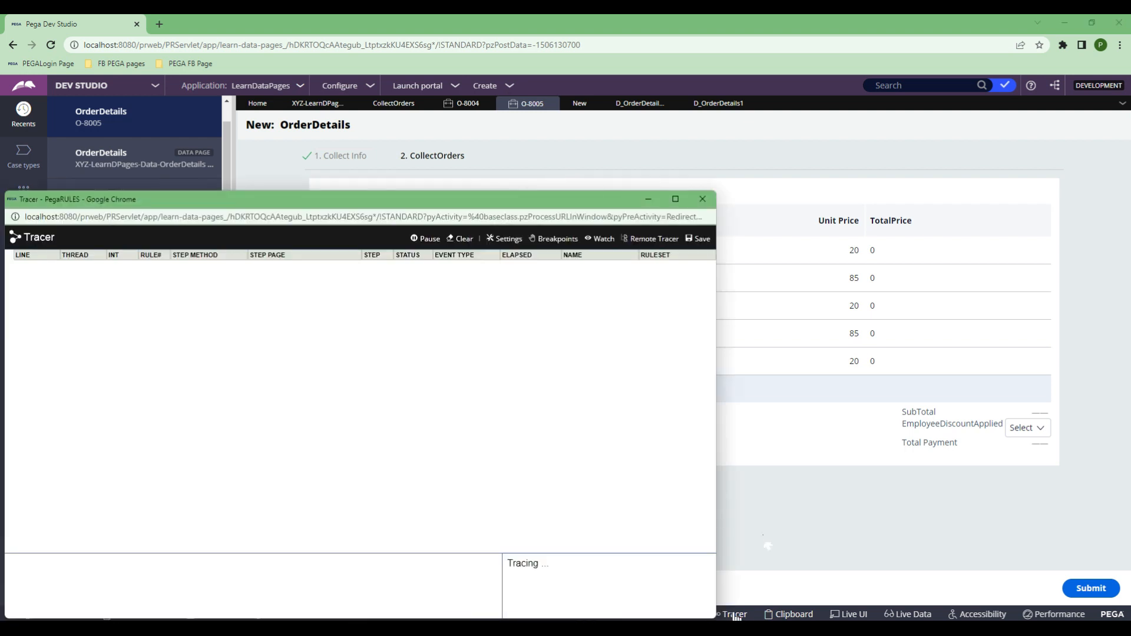
pyautogui.click(367, 389)
pyautogui.click(351, 428)
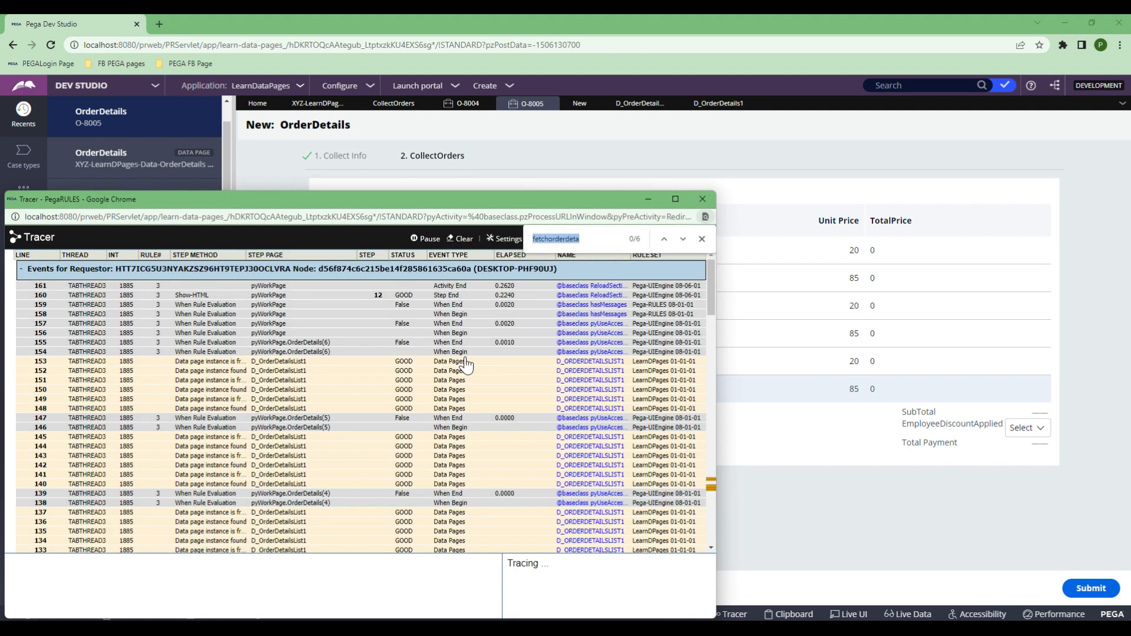
# Find the FetchOrderDetails events in Tracer, examine how D_OrderDetails1 is resolved for IceCream, and pause the trace.
pyautogui.press('Return')
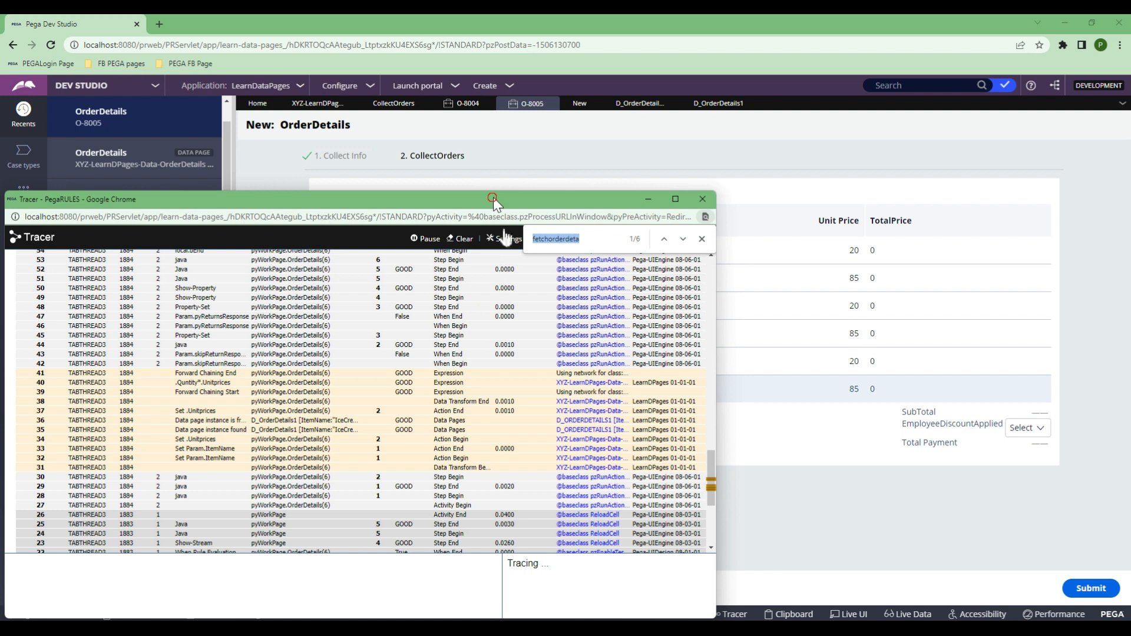
pyautogui.click(675, 198)
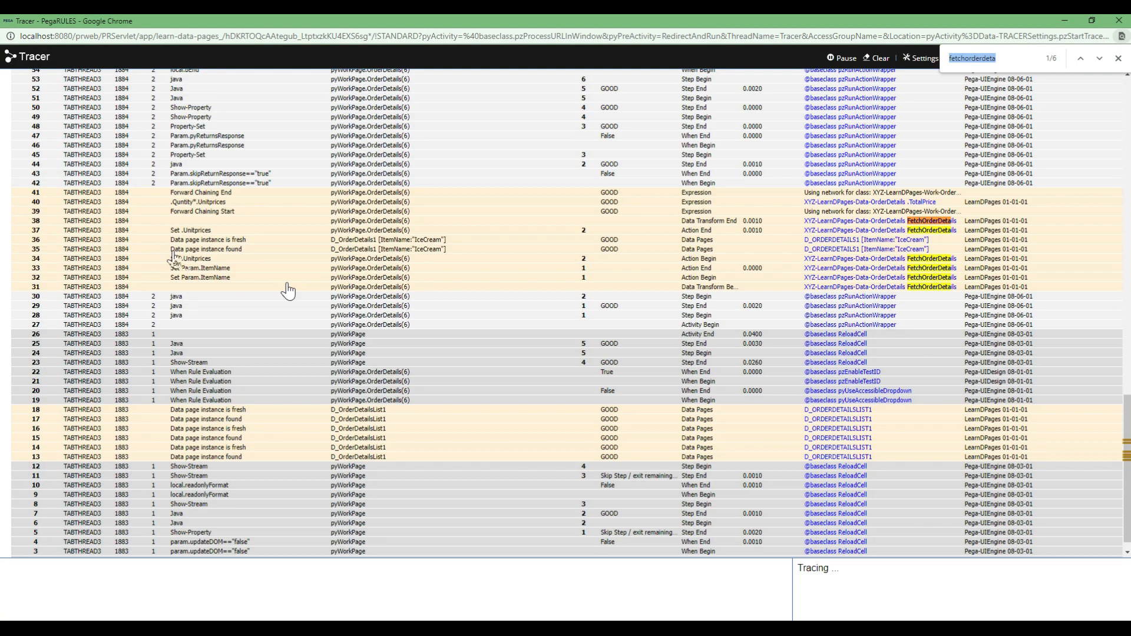
pyautogui.moveTo(242, 249); pyautogui.dragTo(170, 247)
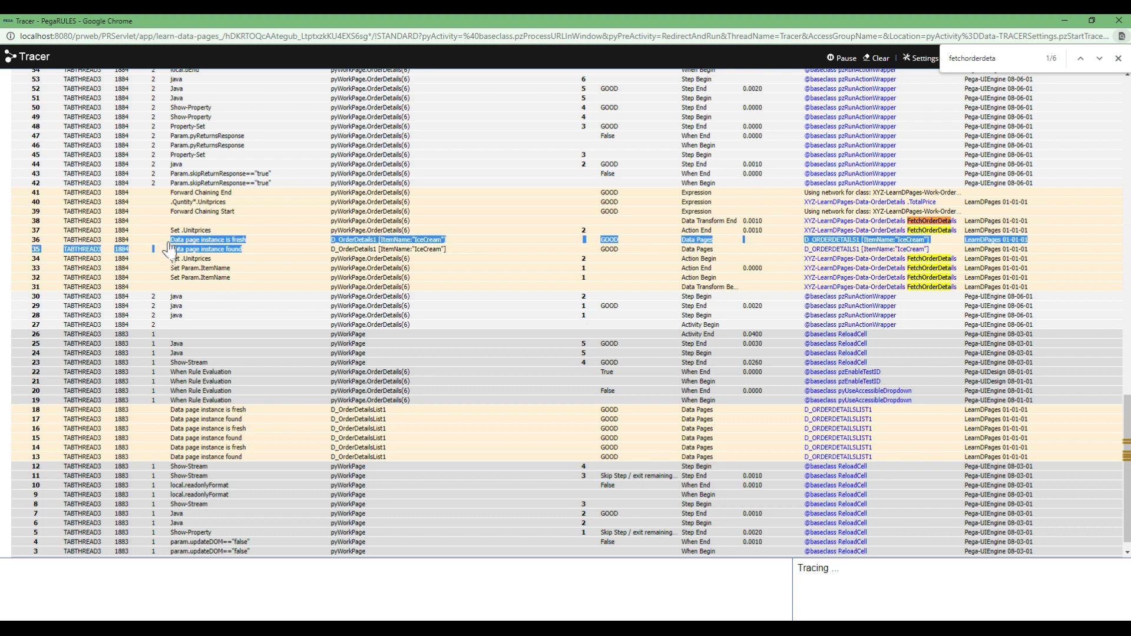
pyautogui.click(170, 247)
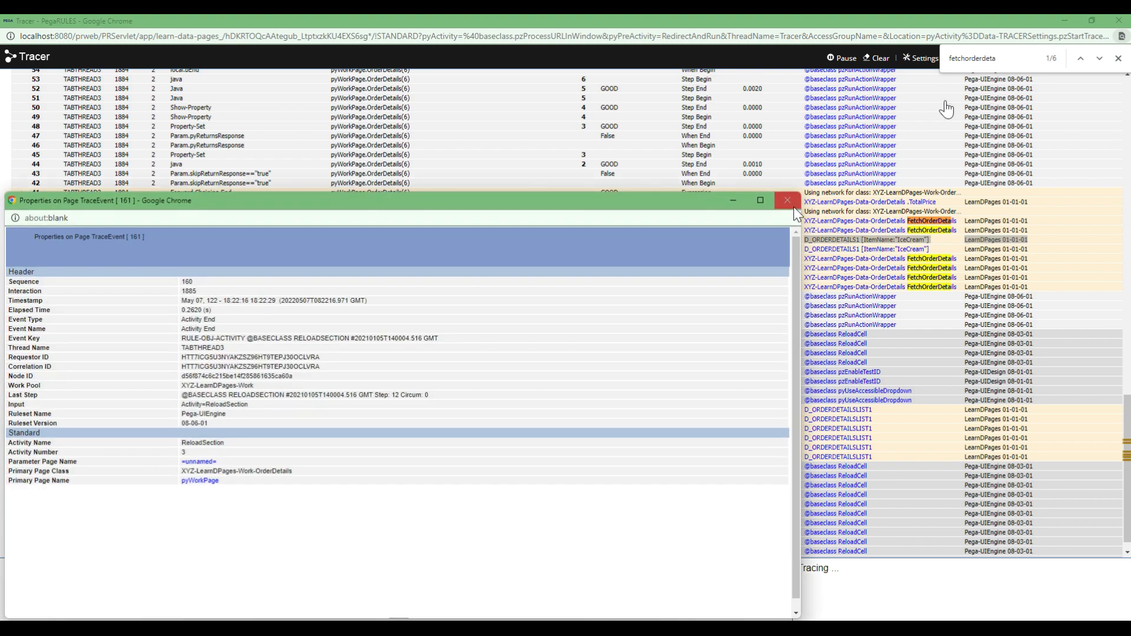
pyautogui.click(790, 202)
pyautogui.click(842, 57)
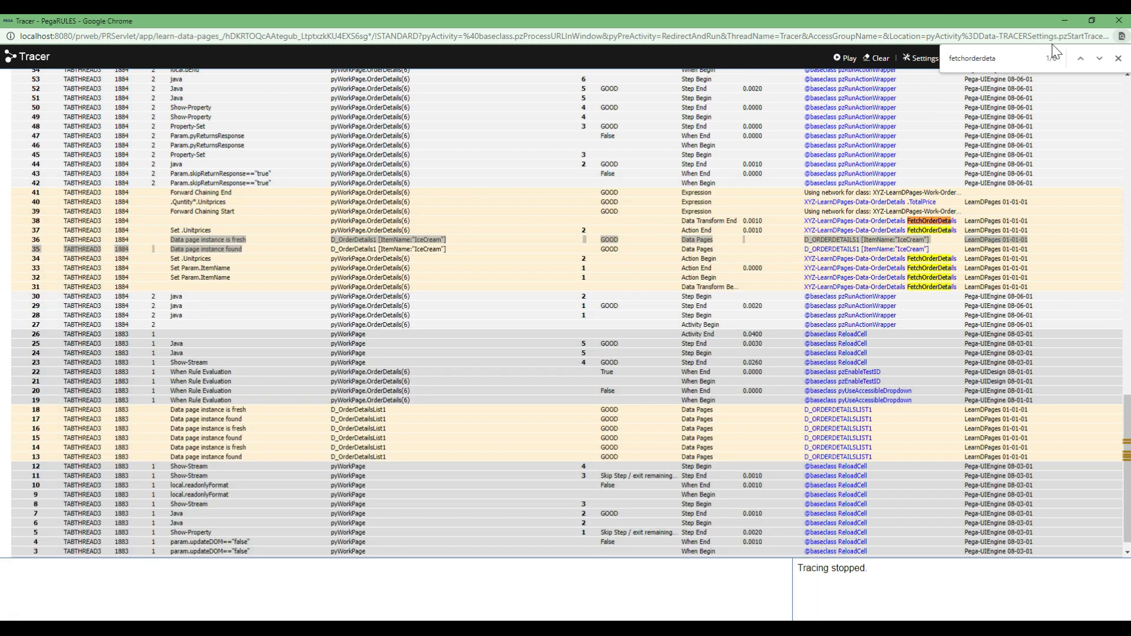
pyautogui.click(1064, 20)
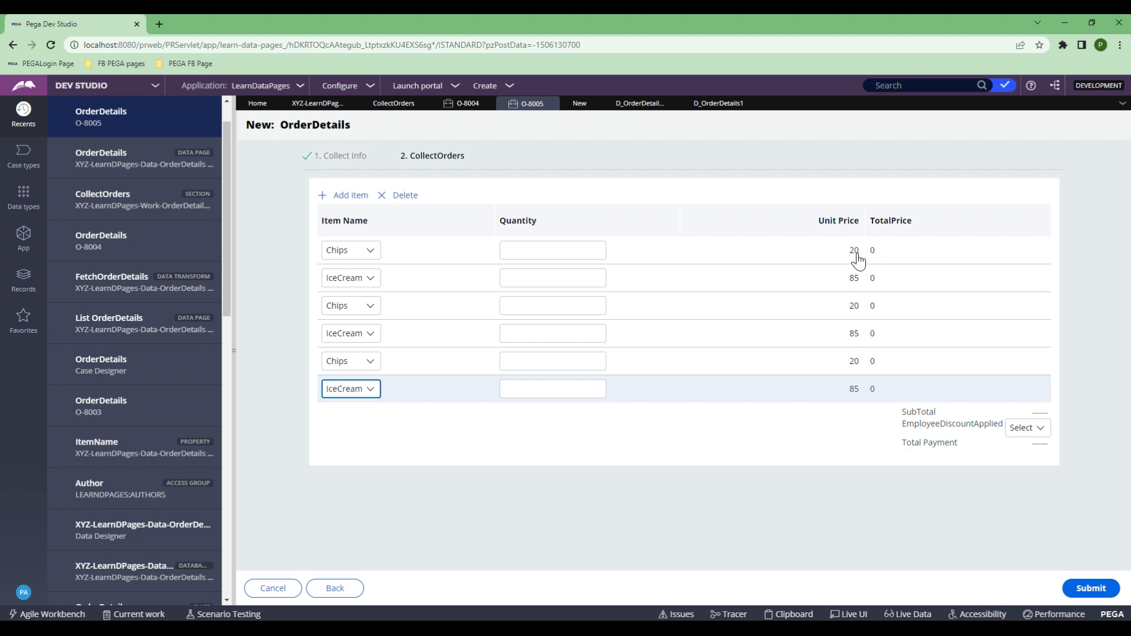
# Delete the last three item rows from the order and change the third row's item to Popcorn.
pyautogui.click(404, 195)
pyautogui.click(405, 195)
pyautogui.click(405, 195)
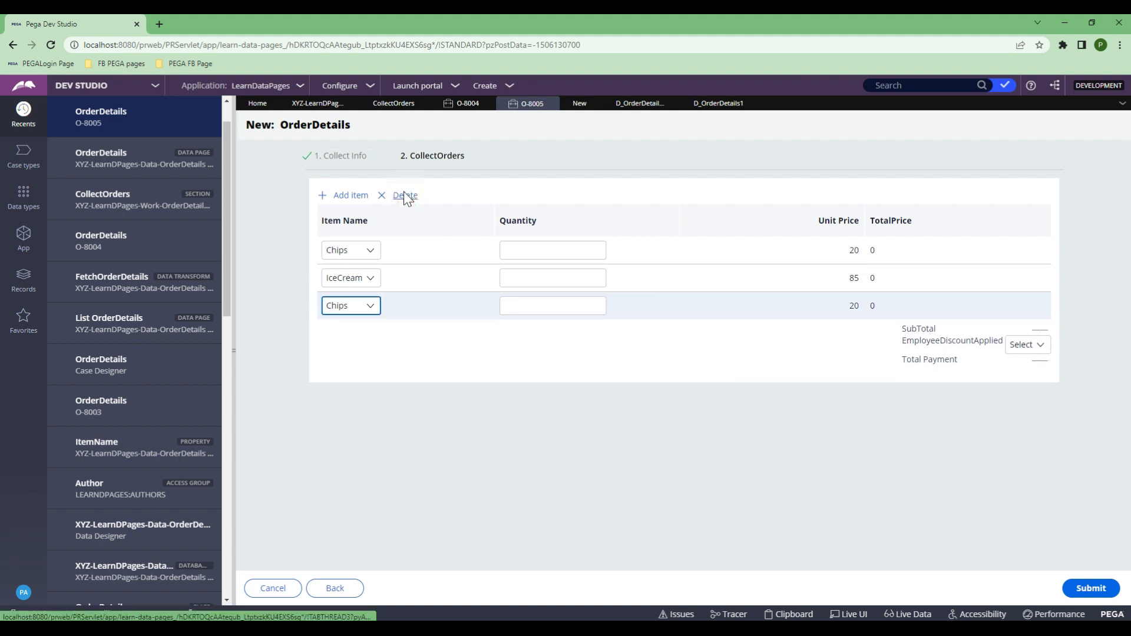
pyautogui.click(367, 305)
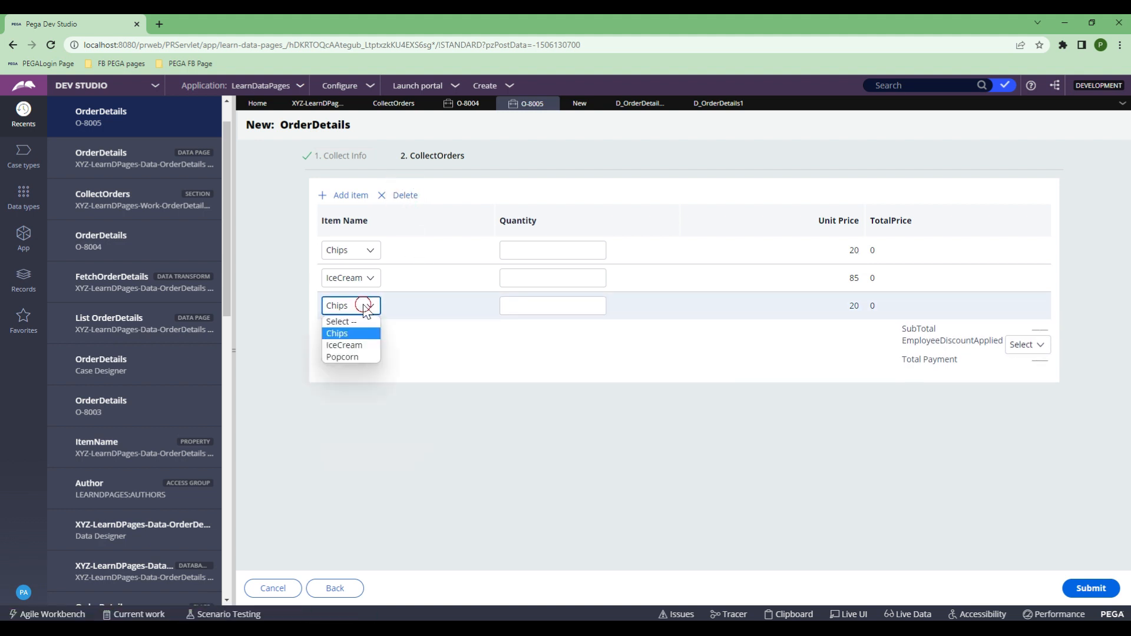
pyautogui.click(356, 356)
# Enter a quantity of 1 for Chips and 3 for IceCream to test the total price calculation.
pyautogui.click(542, 252)
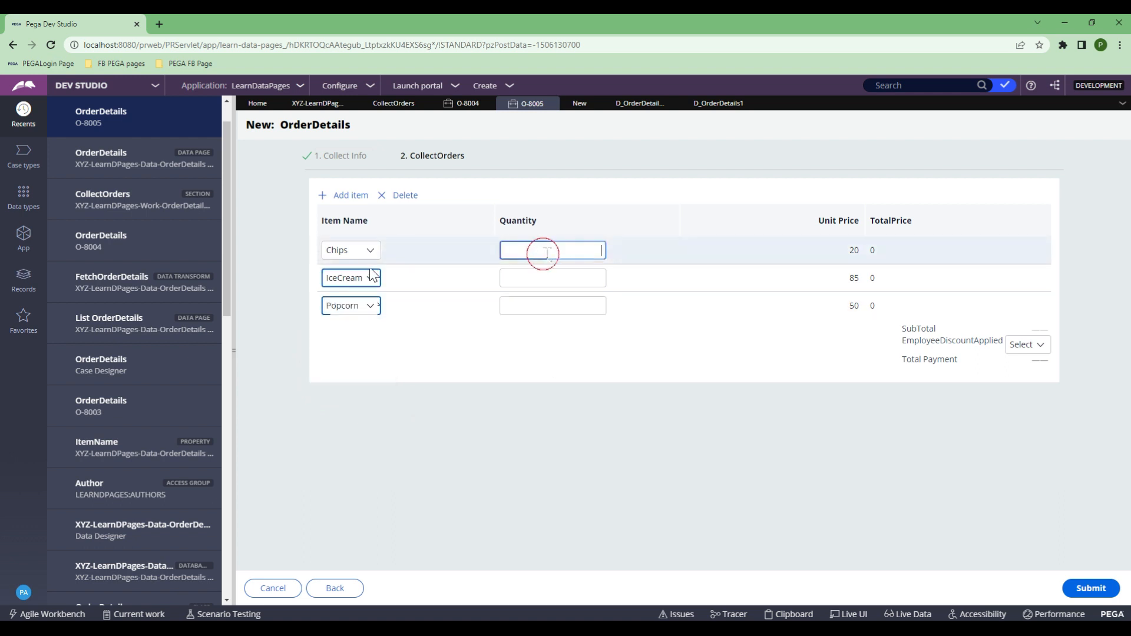
pyautogui.write('1')
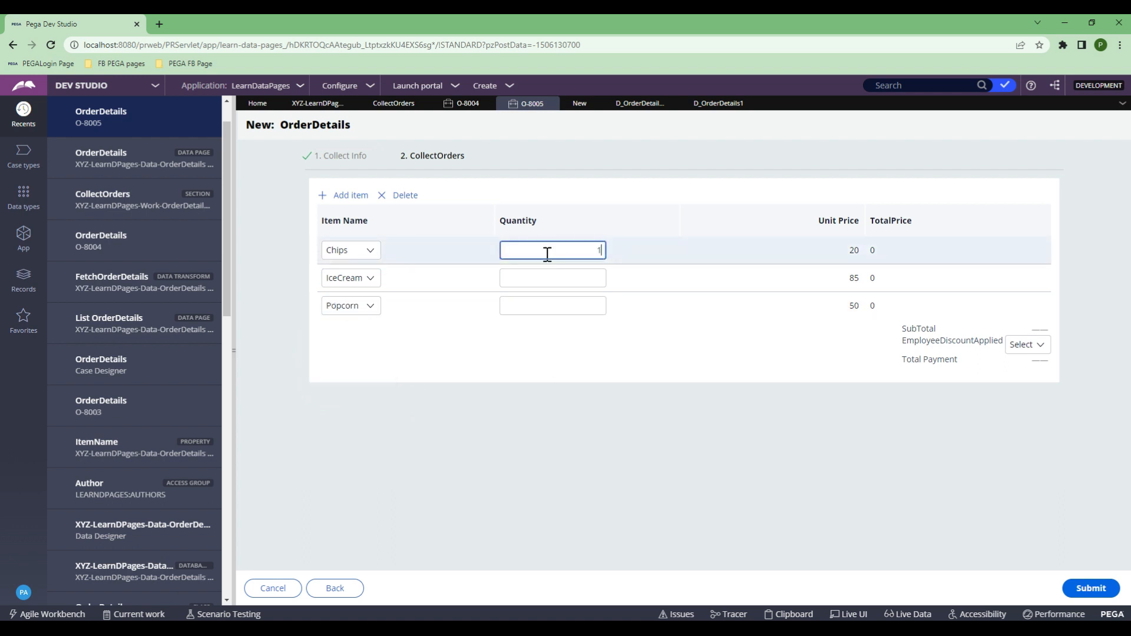
pyautogui.press('Tab')
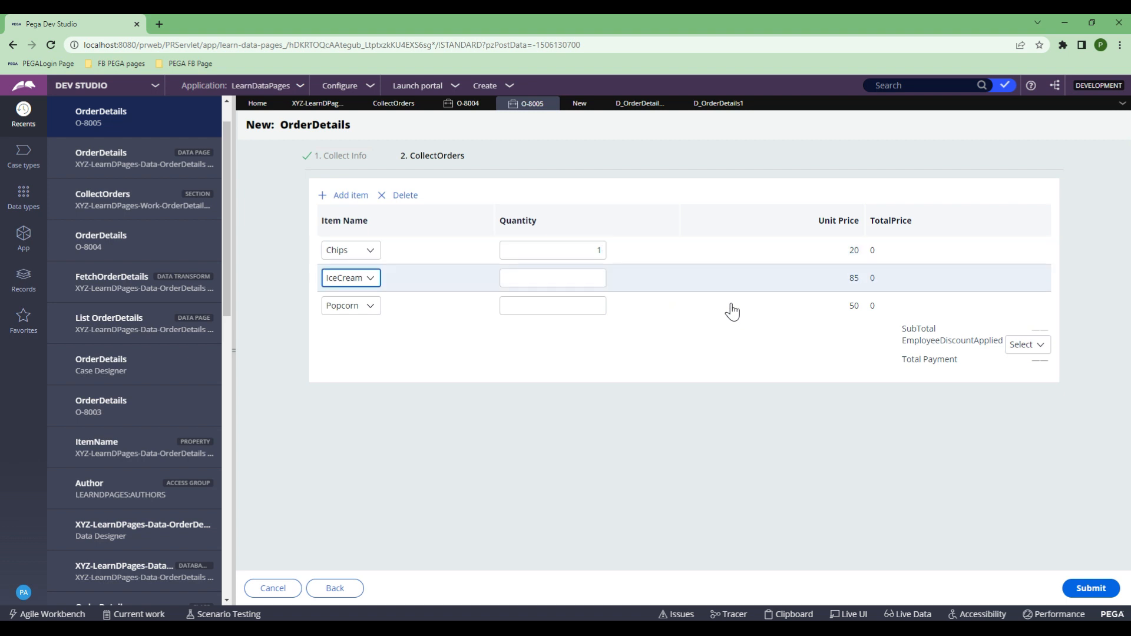
pyautogui.click(586, 277)
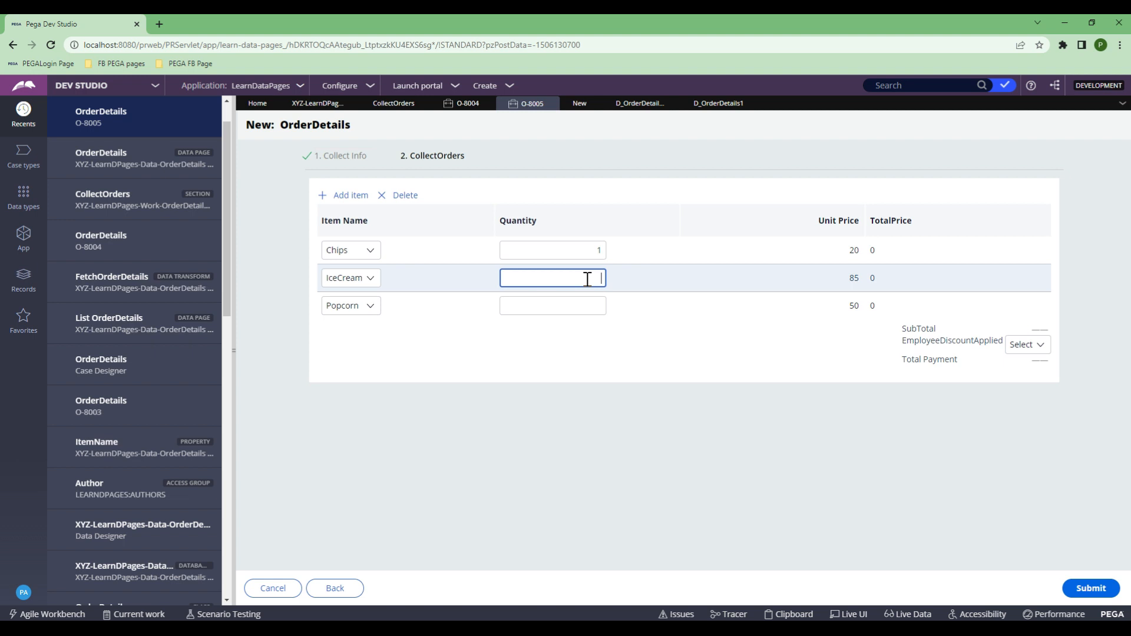
pyautogui.write('3')
pyautogui.press('Tab')
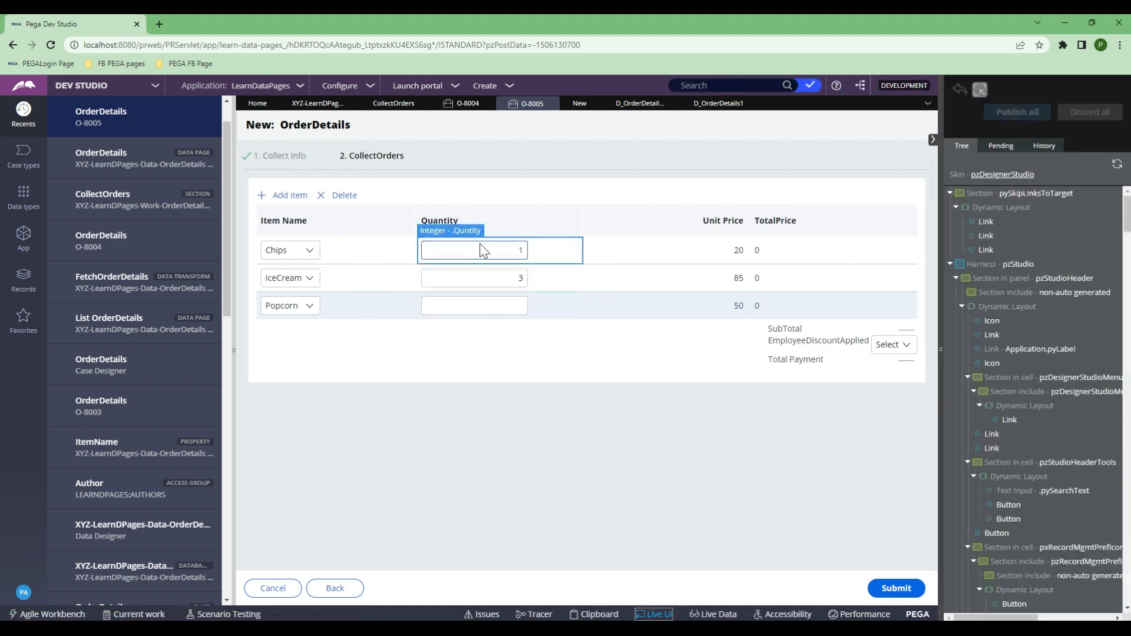
# Open the Quantity cell's properties in the CollectOrders section and create a Standard-type action set.
pyautogui.click(512, 231)
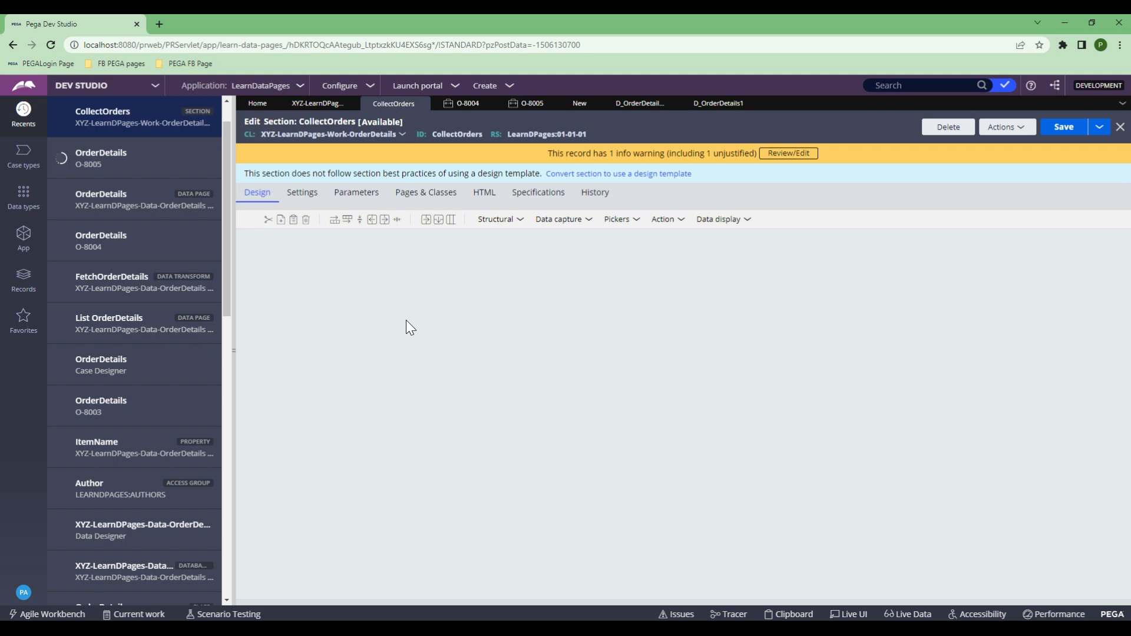
pyautogui.click(349, 380)
pyautogui.click(387, 378)
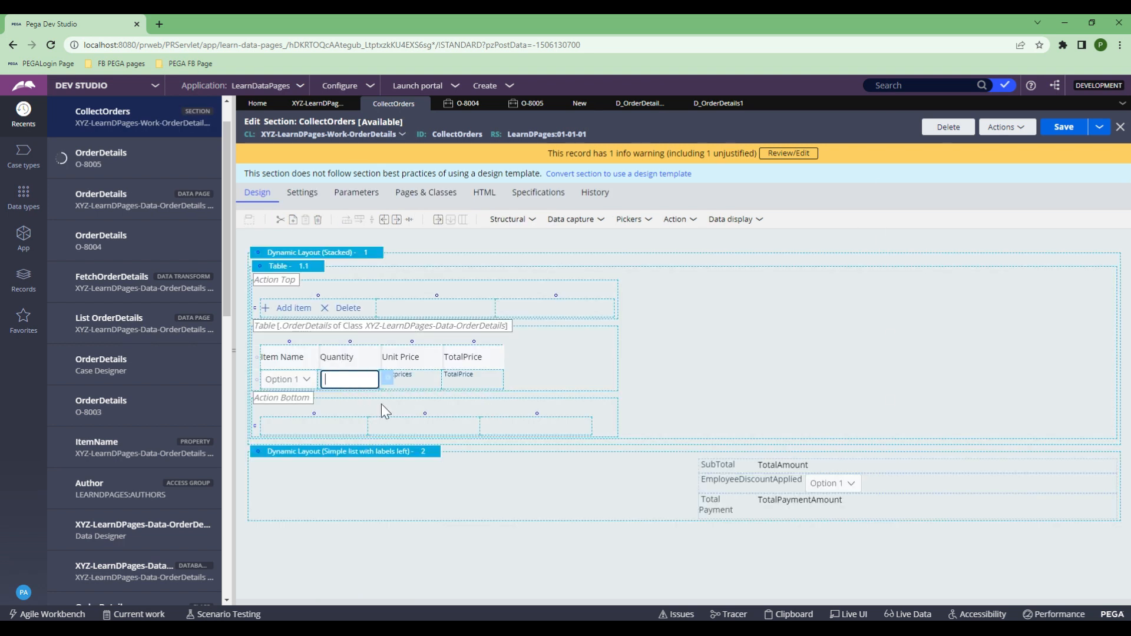
pyautogui.click(626, 228)
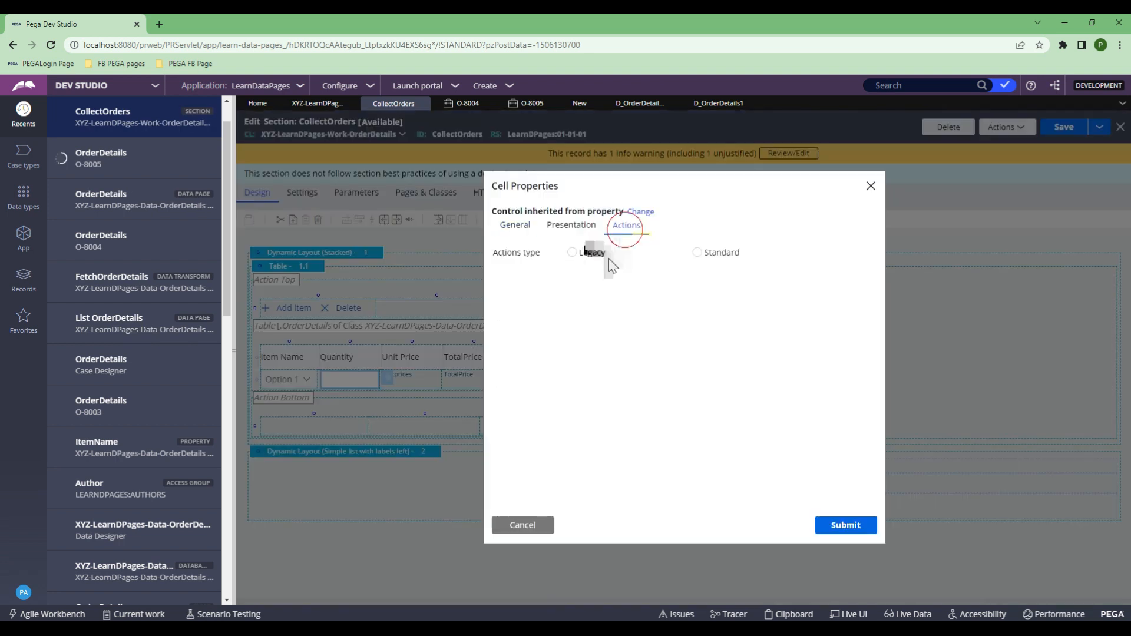
pyautogui.click(696, 254)
pyautogui.click(536, 270)
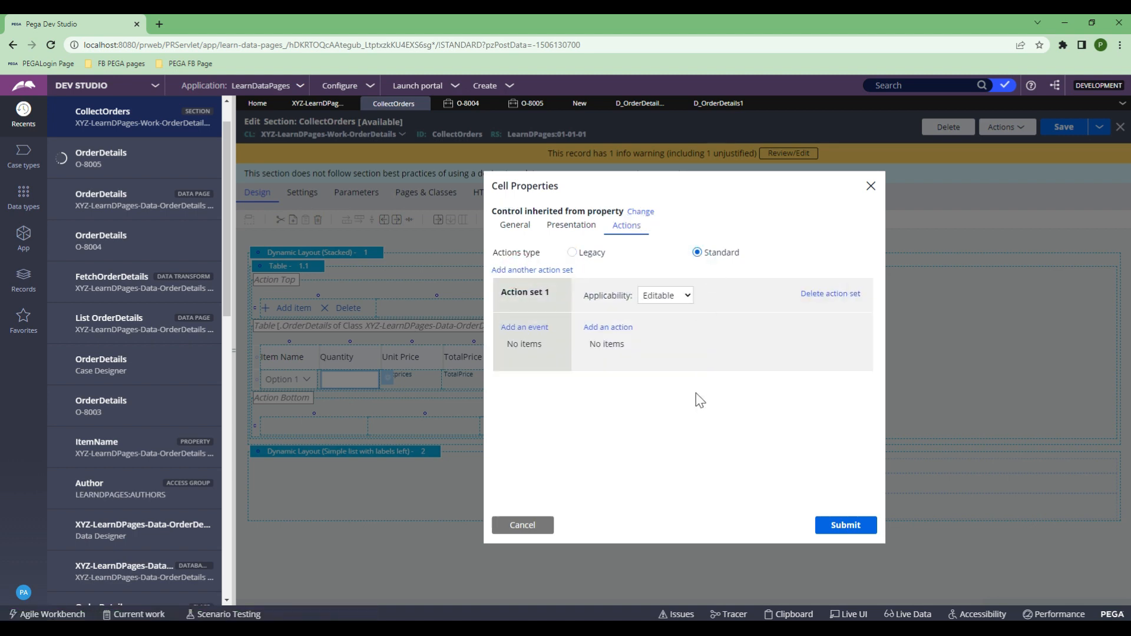
# Give the Quantity cell's action set a Change event with a Refresh-This section action targeting the section, and submit the properties.
pyautogui.click(523, 328)
pyautogui.click(677, 353)
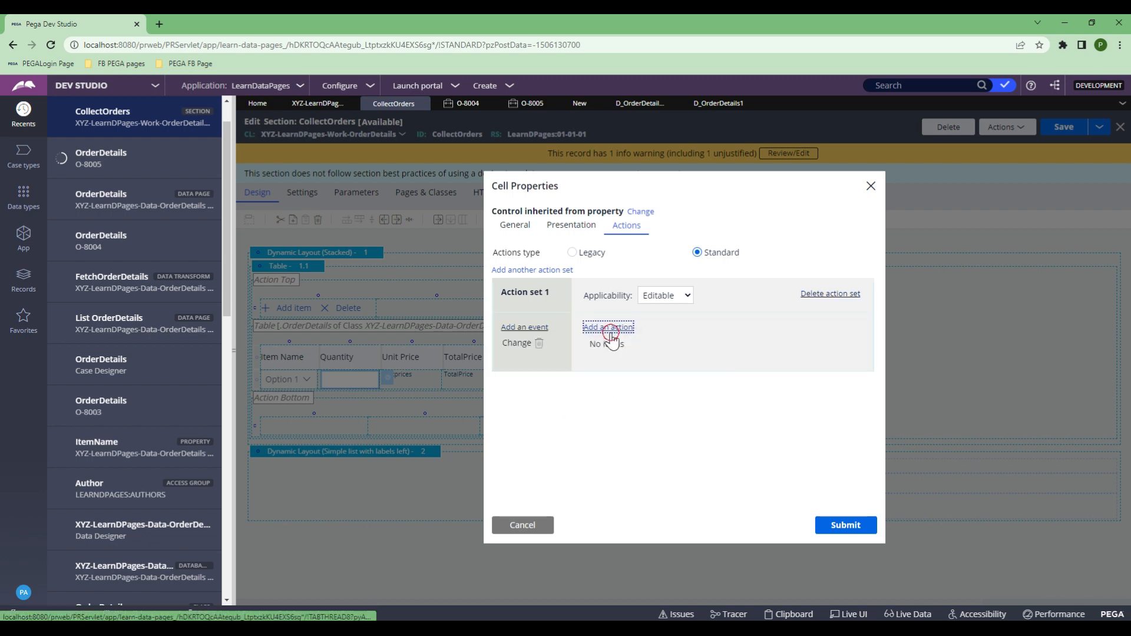
pyautogui.click(608, 328)
pyautogui.click(635, 371)
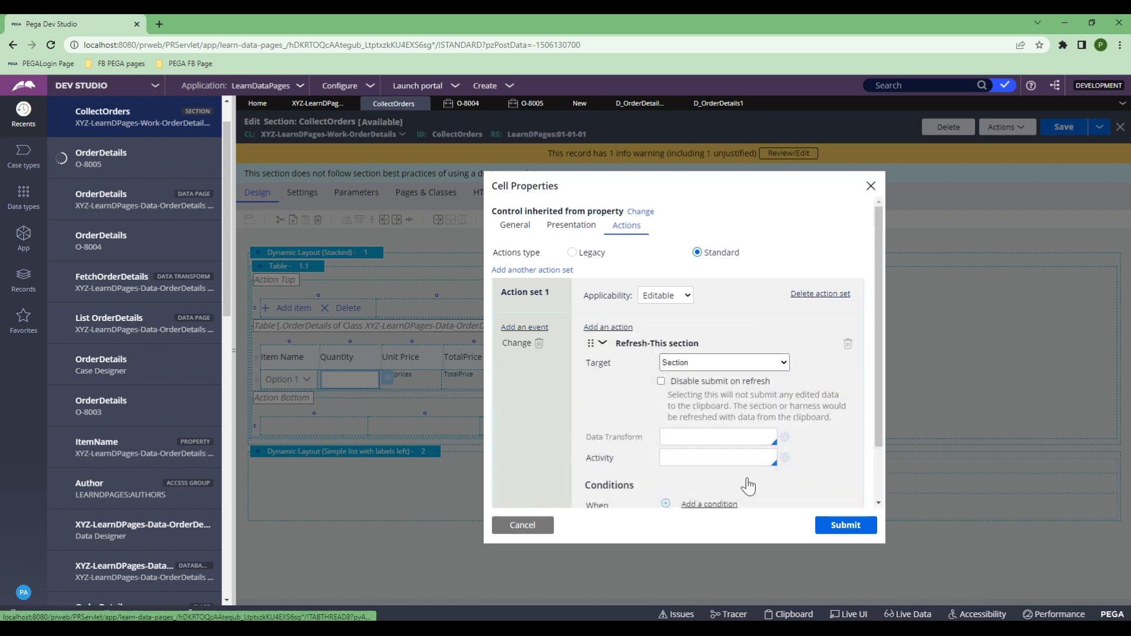
pyautogui.click(834, 526)
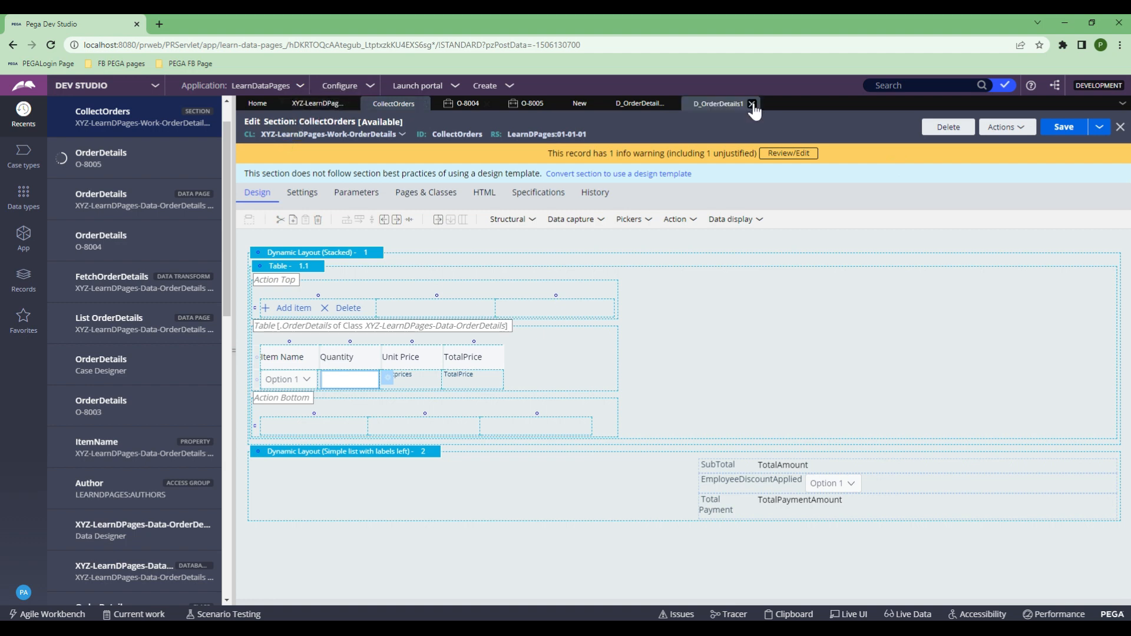
# Return to the O-8005 order and test the Chips total with a quantity of 1, then set the quantity to 2.
pyautogui.click(578, 103)
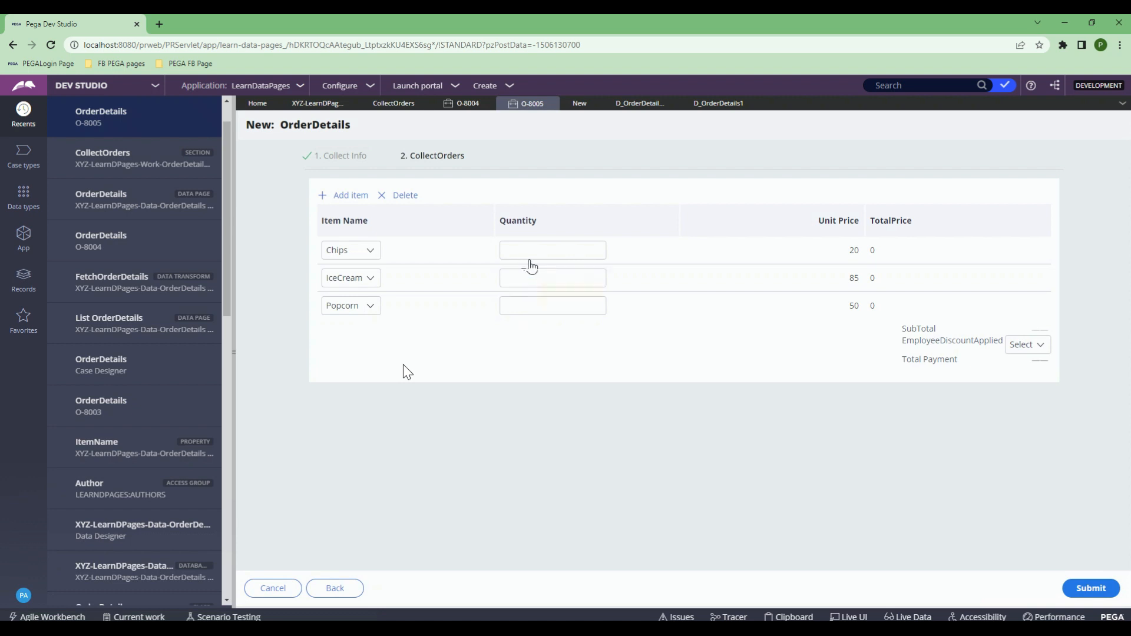
pyautogui.click(531, 252)
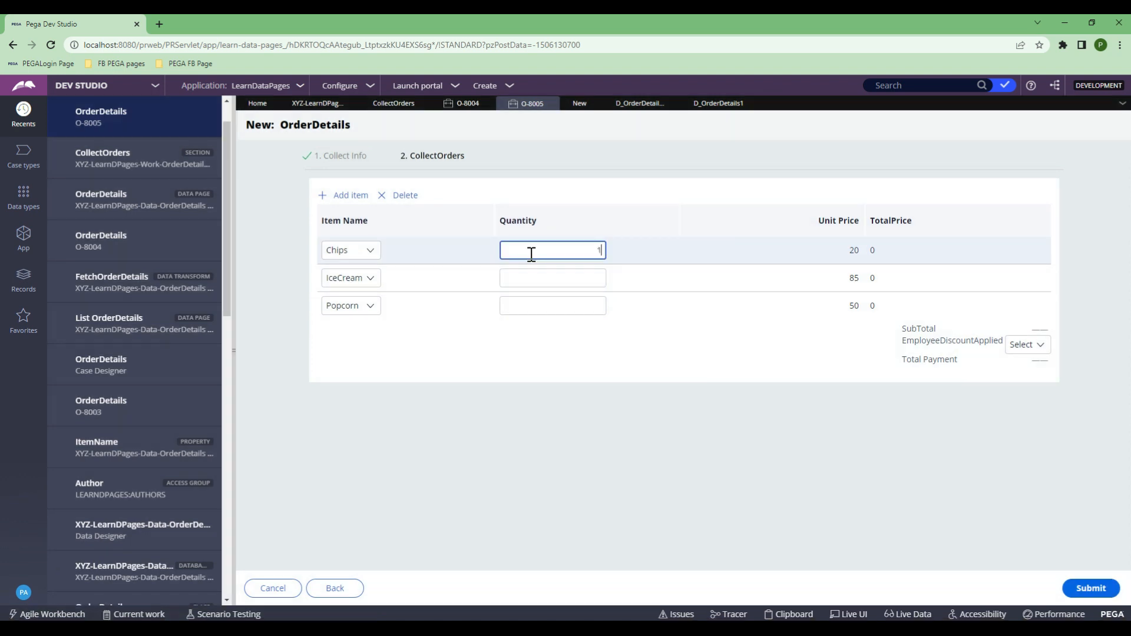
pyautogui.click(612, 445)
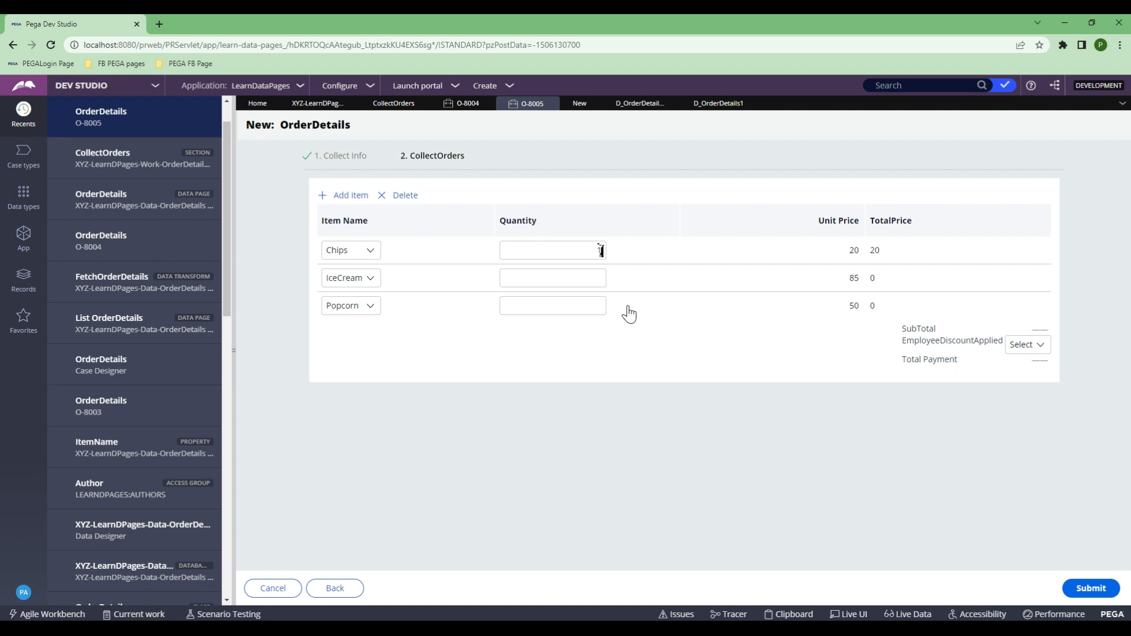
pyautogui.doubleClick(875, 251)
pyautogui.doubleClick(591, 252)
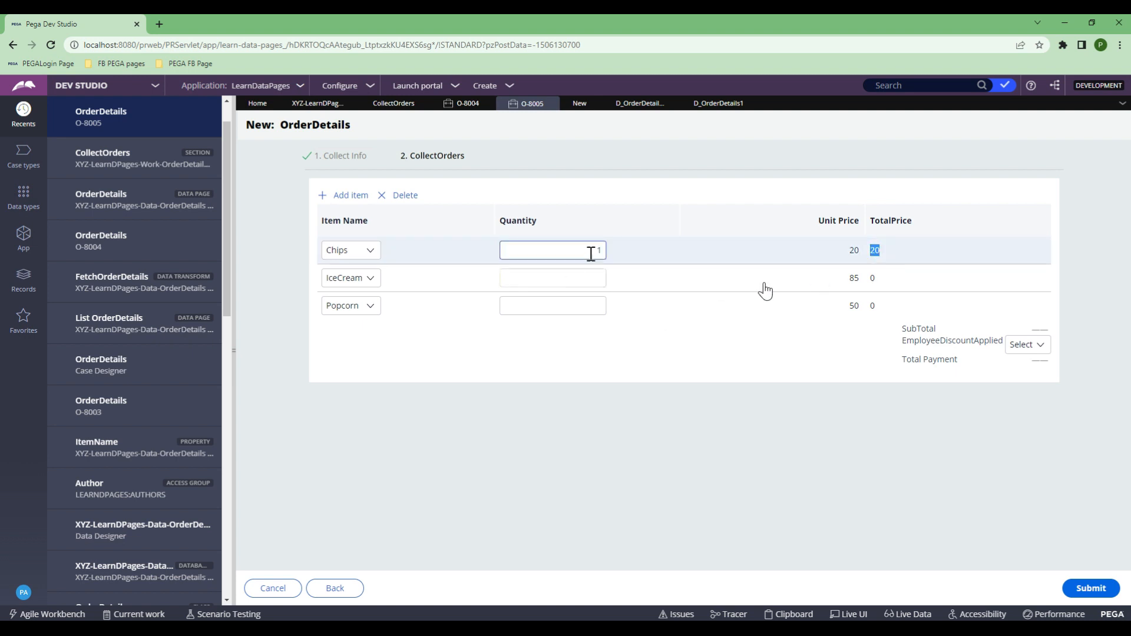
pyautogui.write('2')
pyautogui.click(874, 268)
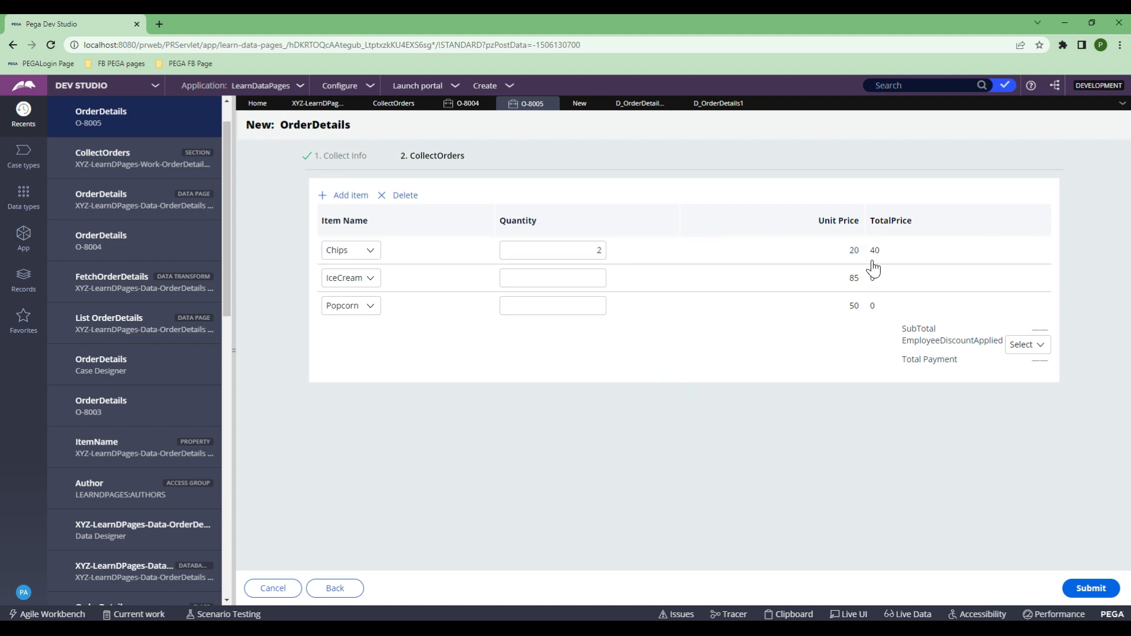
# Set the IceCream quantity to 3 and the Popcorn quantity to 2 in the order.
pyautogui.click(569, 279)
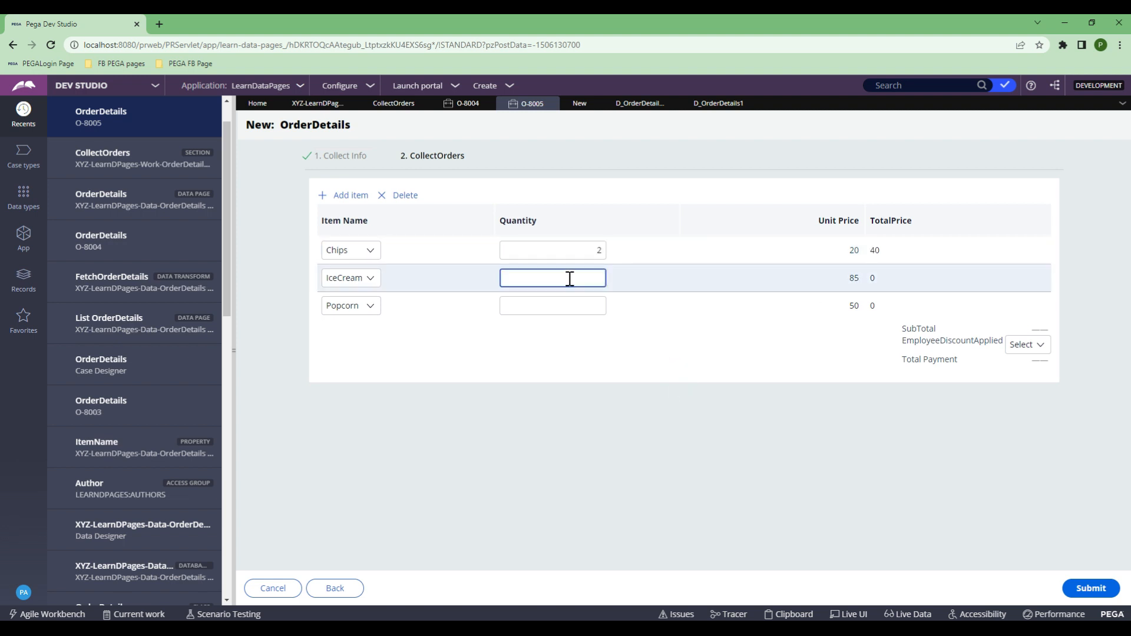
pyautogui.write('3')
pyautogui.click(804, 324)
pyautogui.click(555, 306)
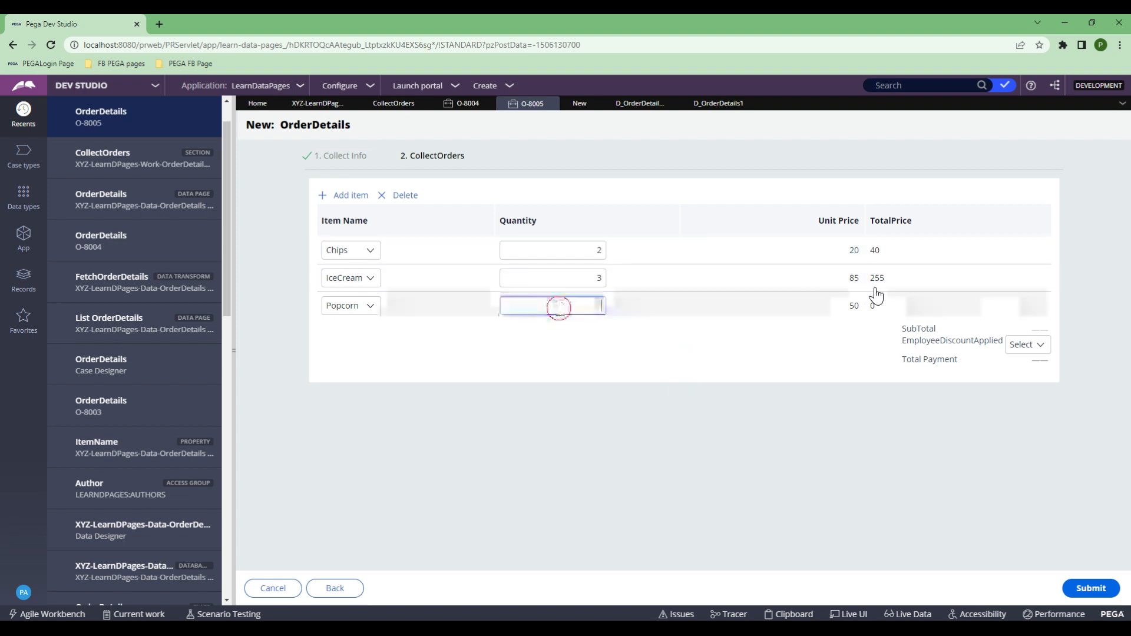
pyautogui.write('2')
pyautogui.click(605, 354)
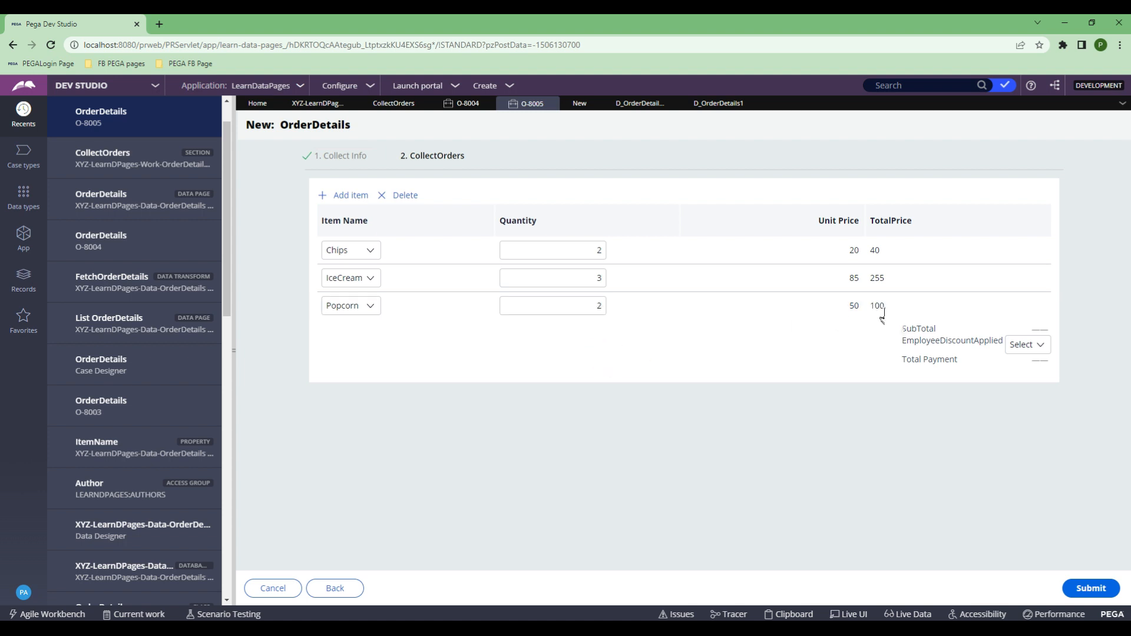